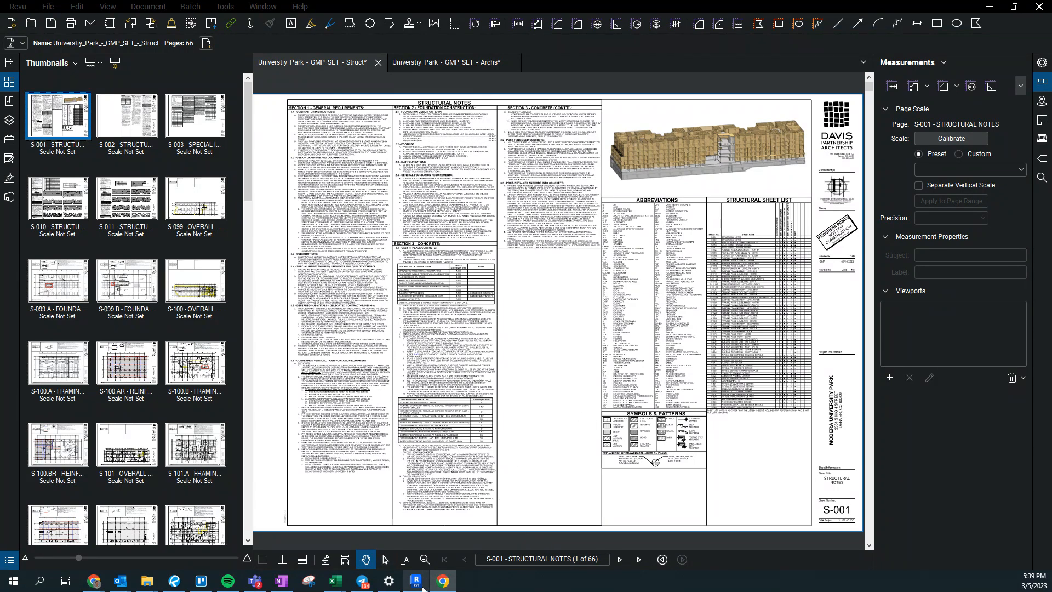
Step: Switch to Revit and browse to the BIM Current Projects folder for opening a model
mouse_move(416, 588)
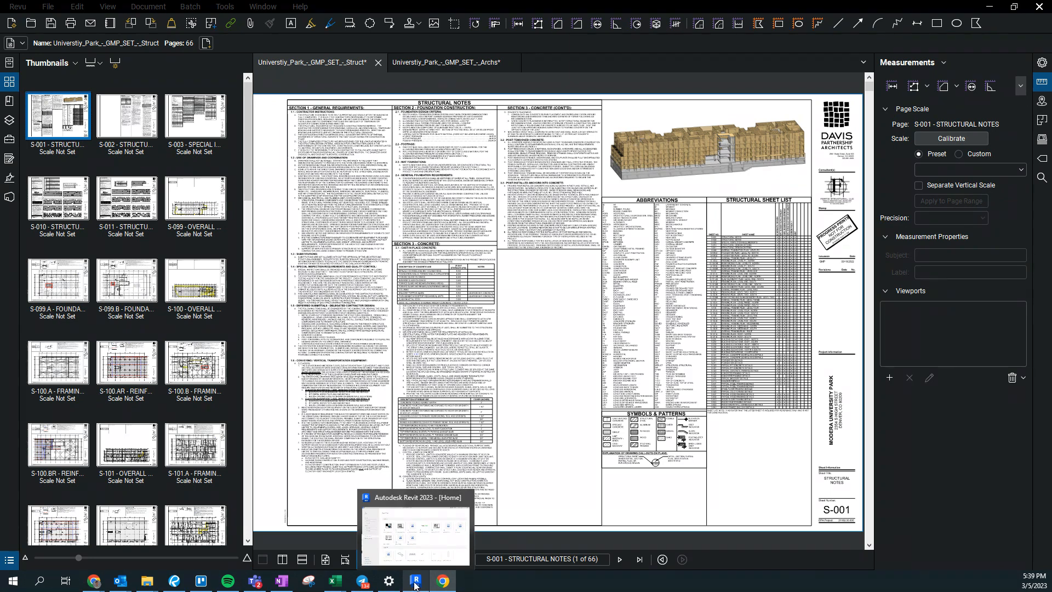
left_click(415, 582)
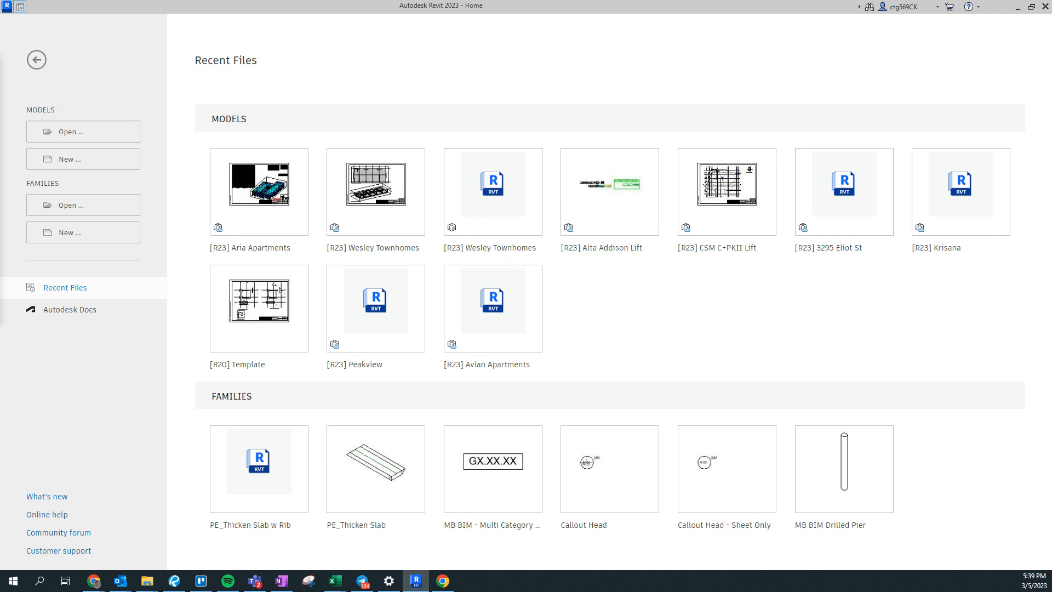
left_click_drag(0, 82, 597, 120)
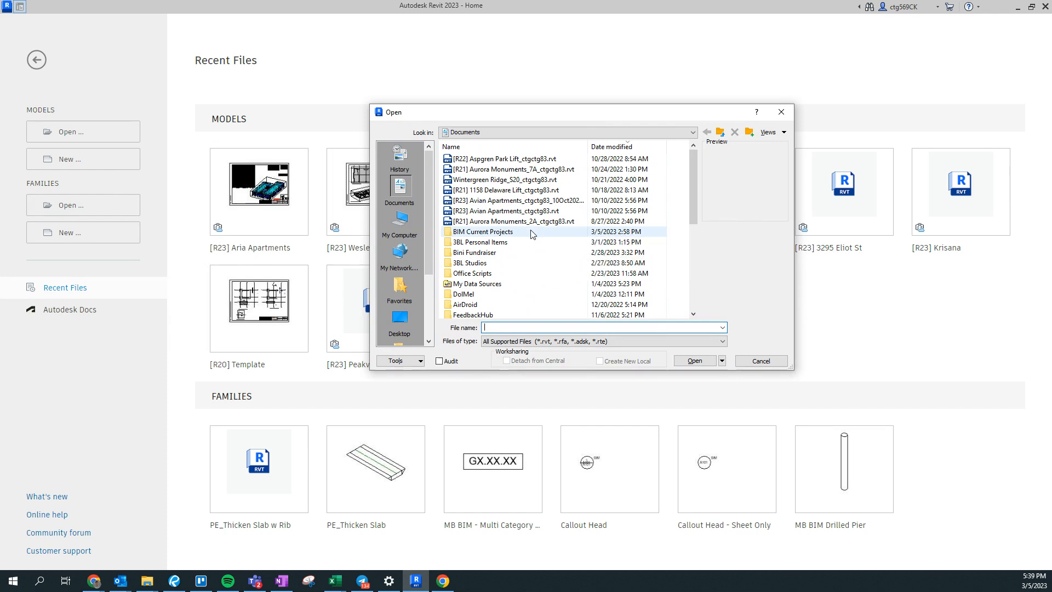
double_click(532, 234)
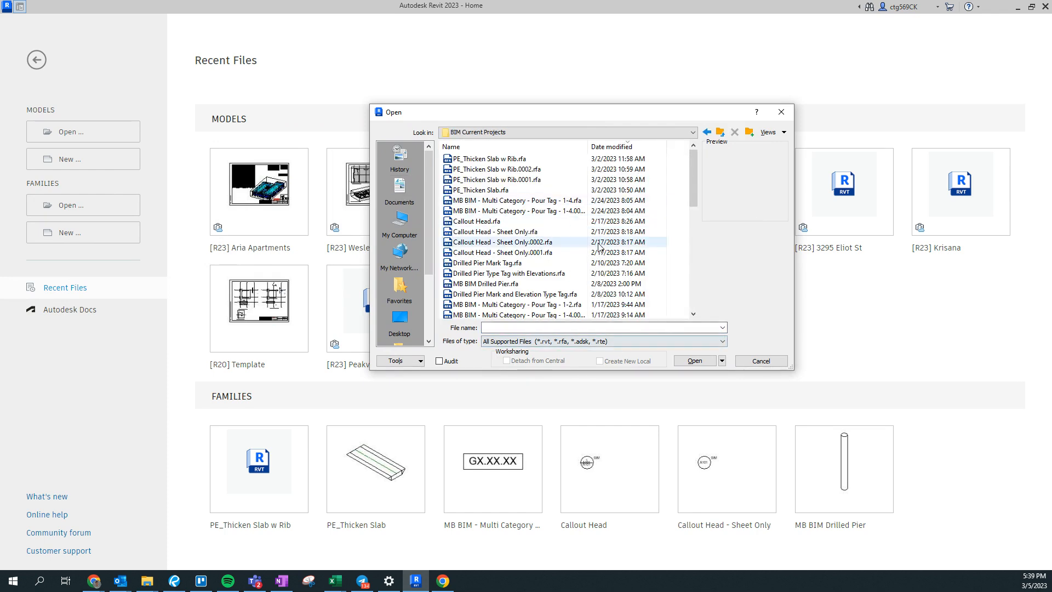
Step: Open the [R20] Template.rvt model from the Lift Drawing Template folder
scroll(596, 252, "down", 2)
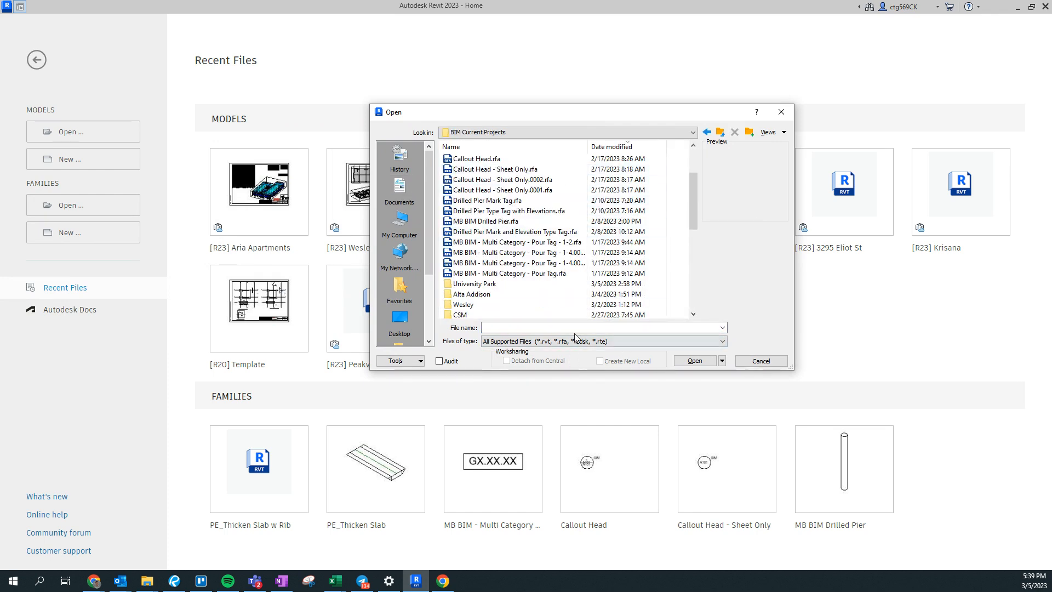
scroll(515, 241, "down", 2)
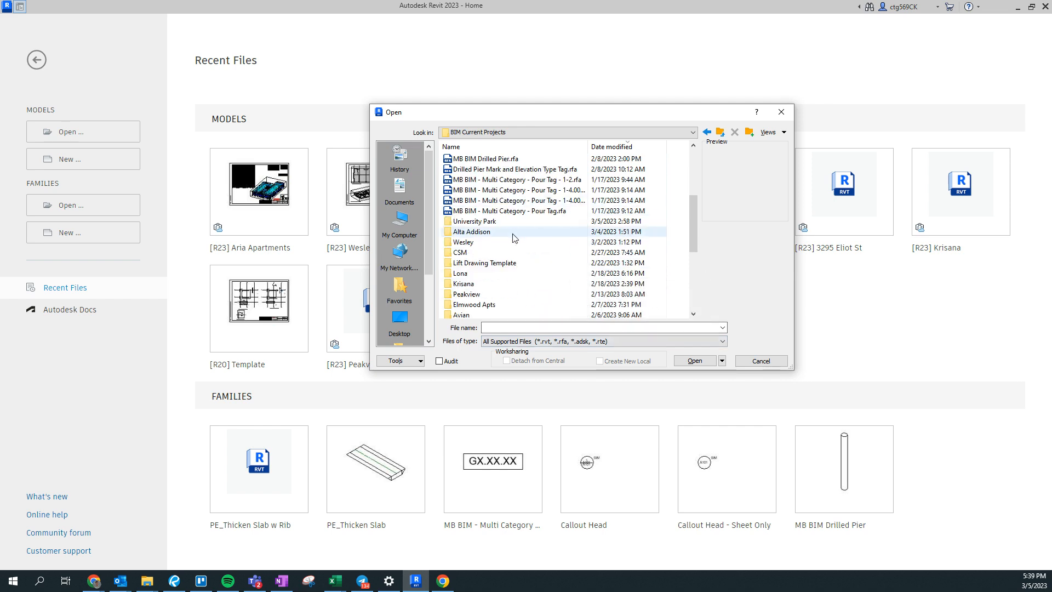
scroll(537, 229, "down", 1)
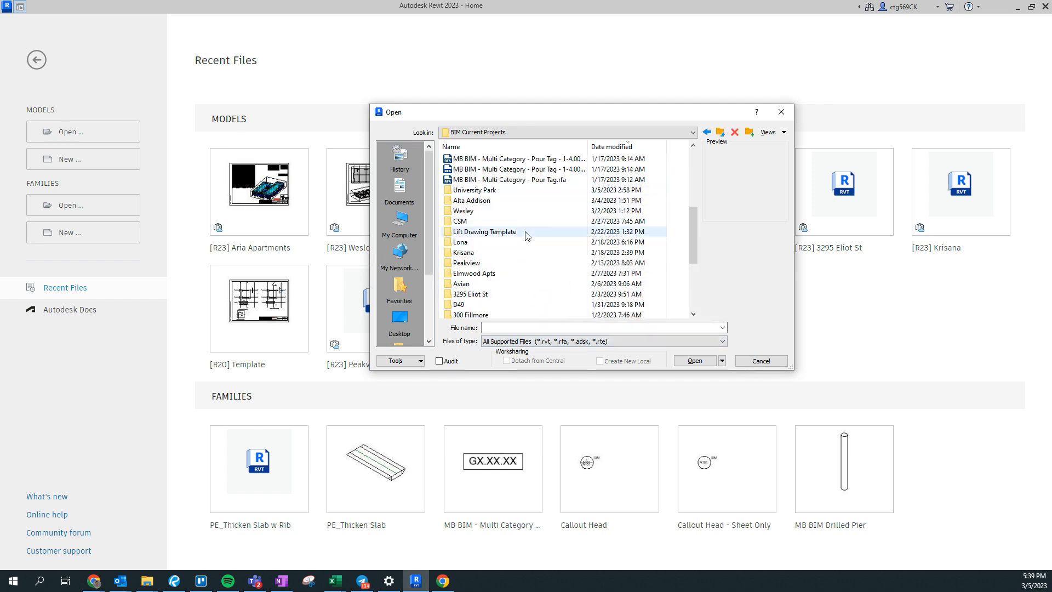
double_click(527, 232)
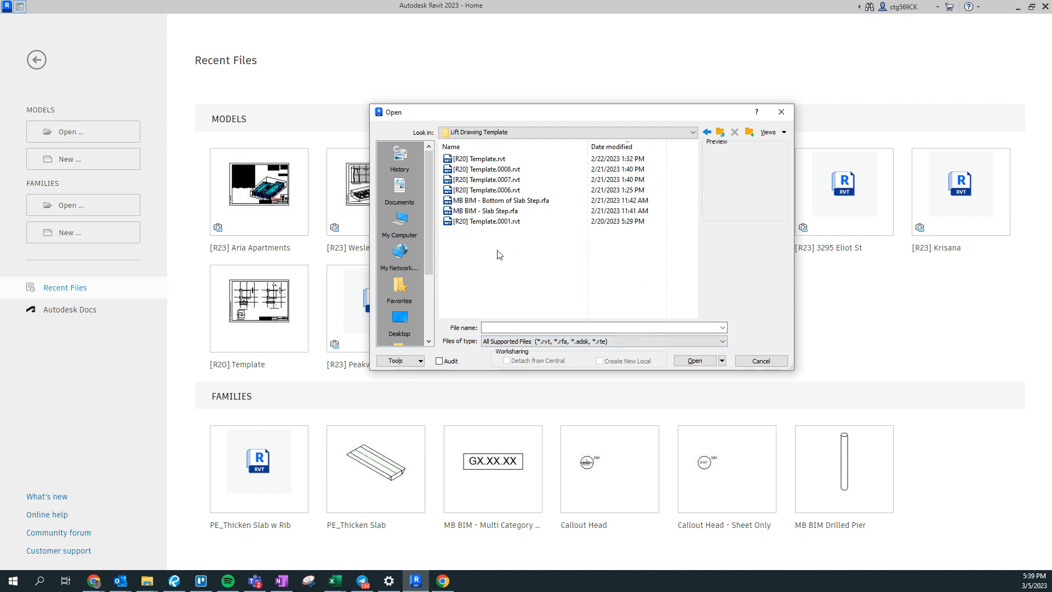
left_click(533, 160)
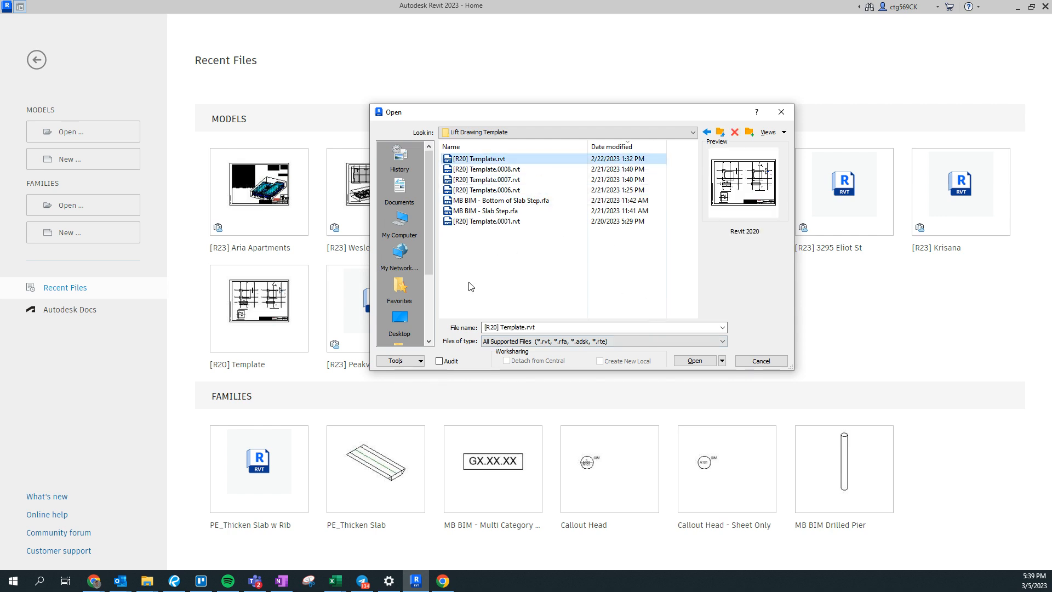
left_click(693, 361)
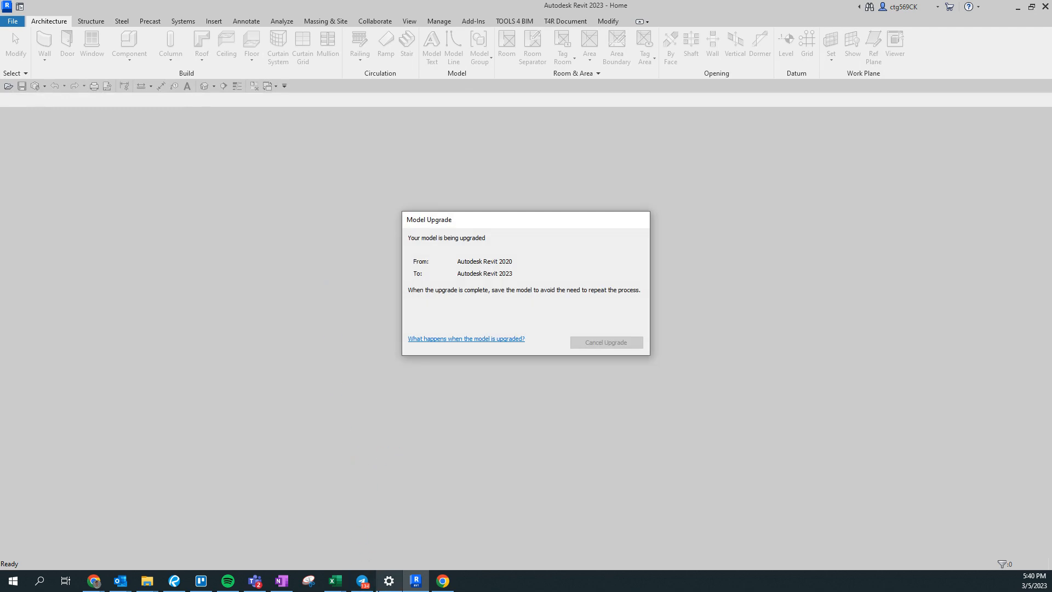
left_click(174, 581)
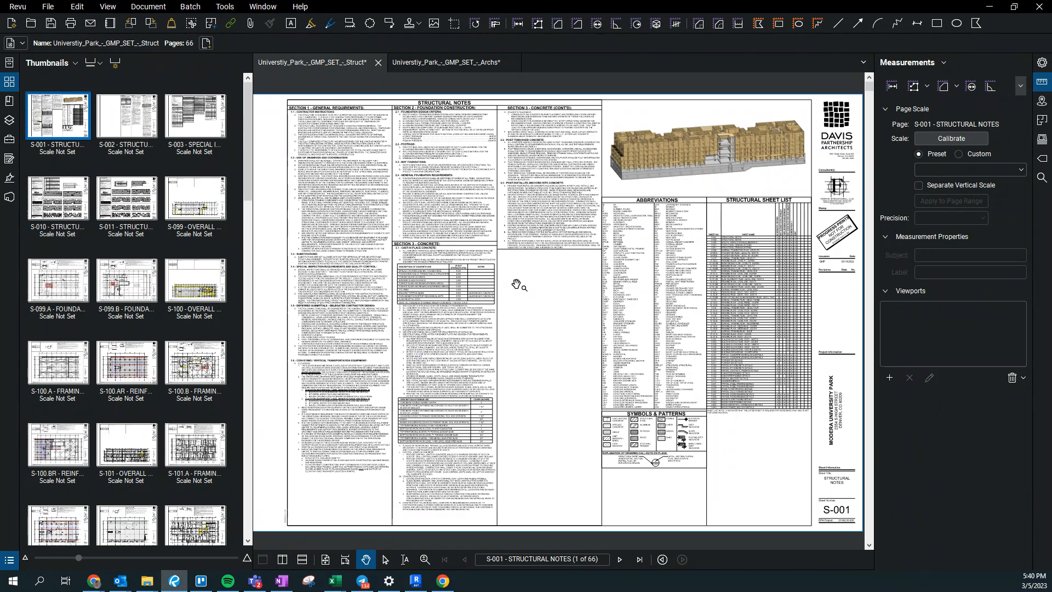
left_click(411, 584)
left_click_drag(741, 81, 751, 195)
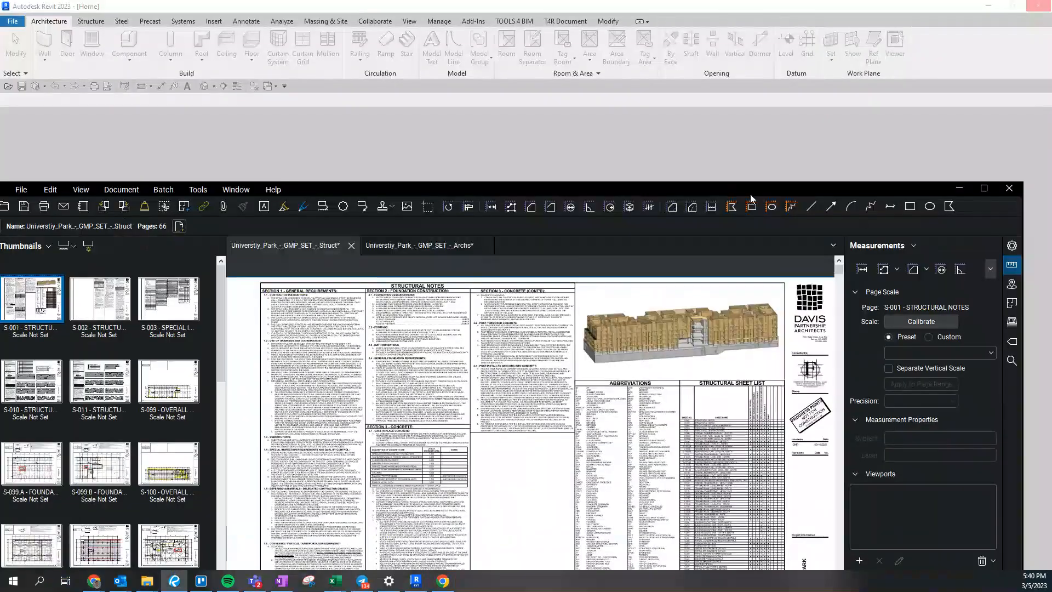
left_click(959, 188)
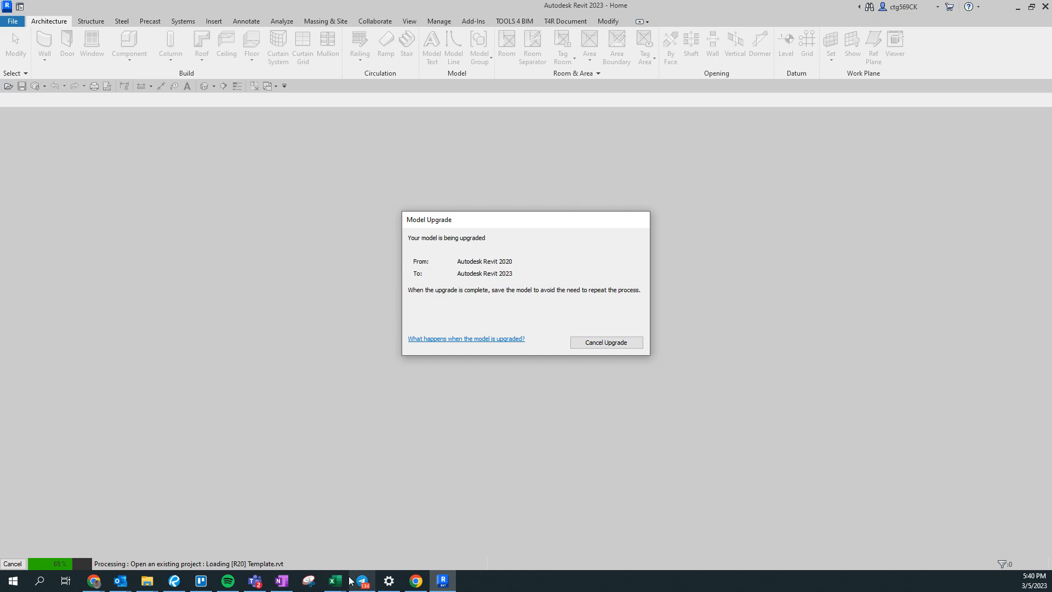
Step: Switch to Bluebeam Revu, maximize it and view the Level P1 layout plan, sheet A-050, in the architectural set
left_click(174, 581)
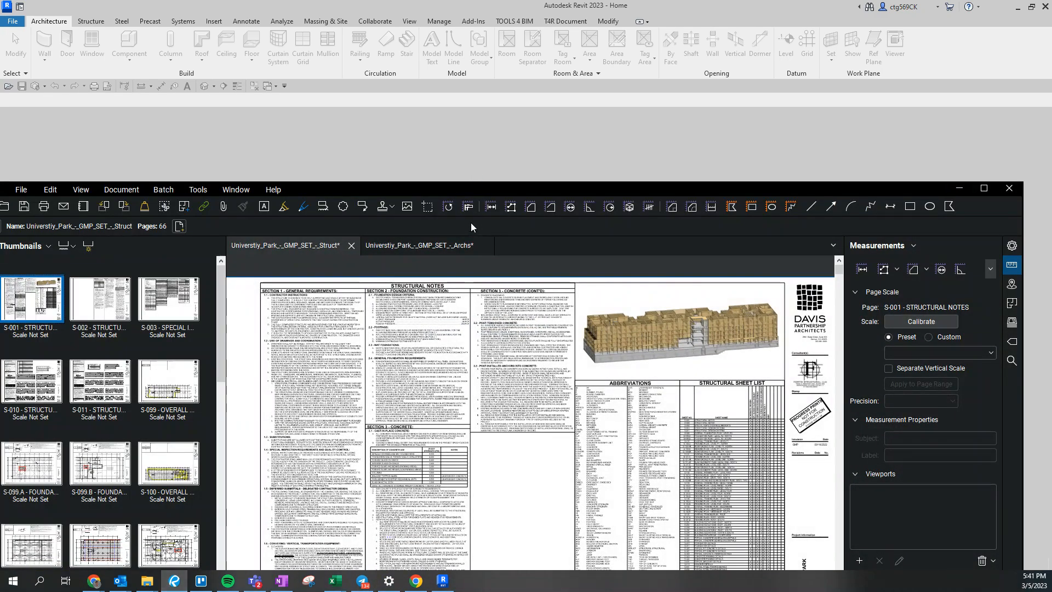
double_click(468, 186)
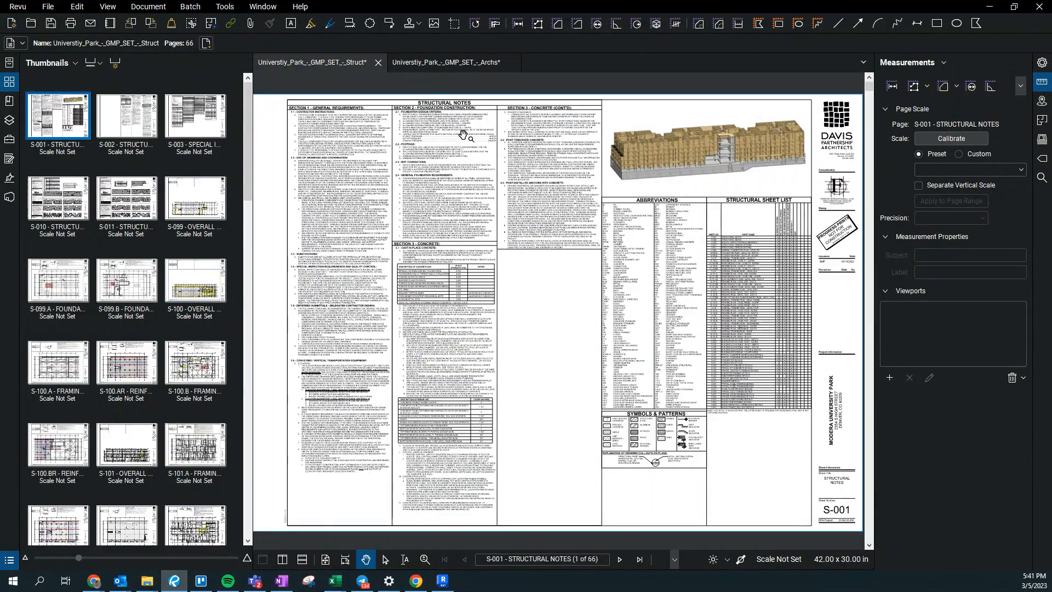
left_click(401, 58)
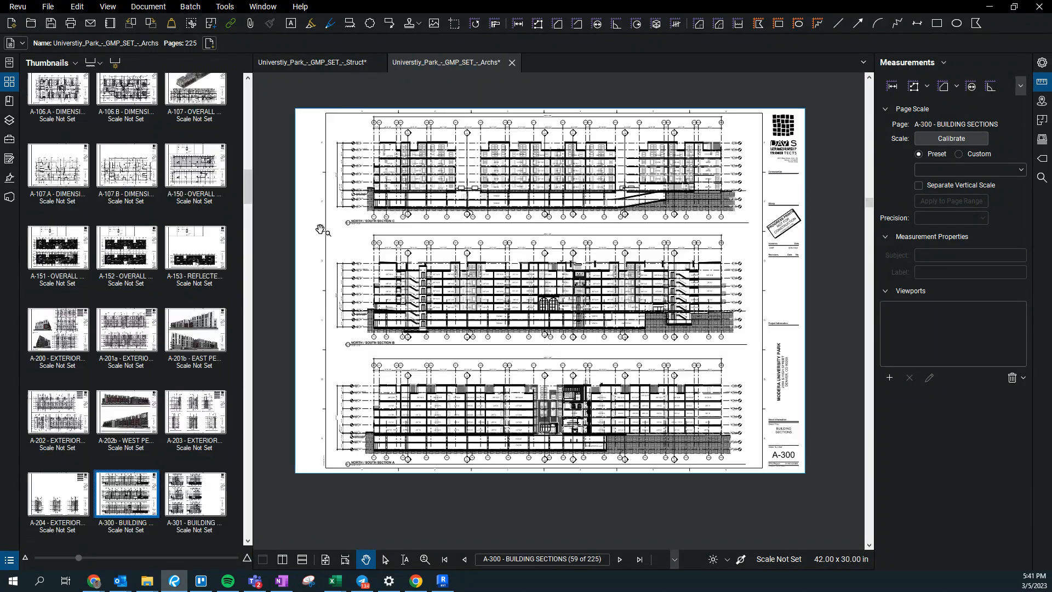
scroll(214, 329, "up", 15)
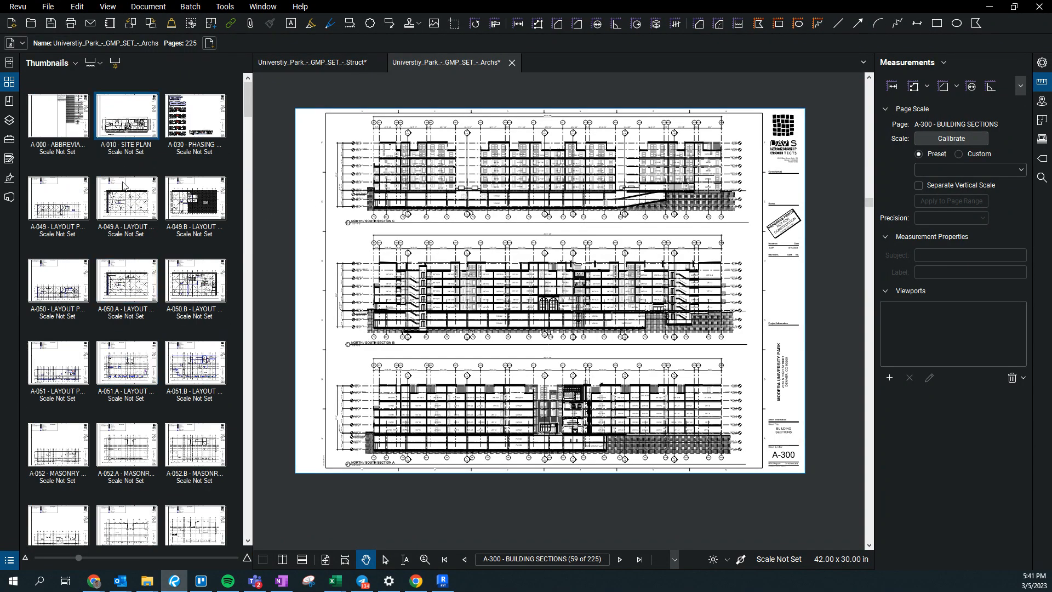
left_click(77, 283)
scroll(315, 445, "up", 3)
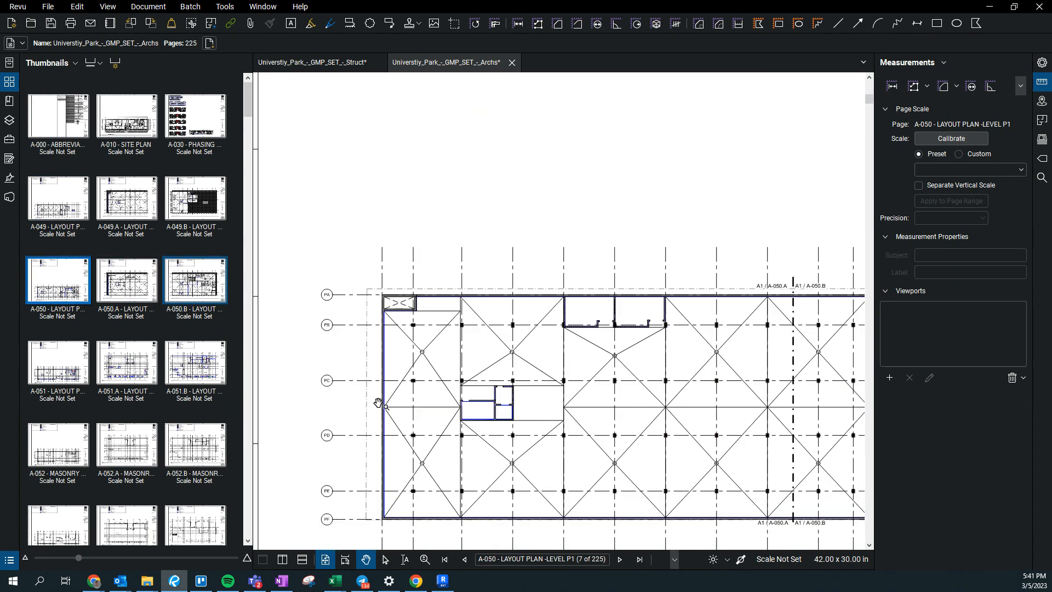
Step: View the Level P2 layout plan on sheet A-049 and its enlarged north part on sheet A-049.A
left_click(59, 208)
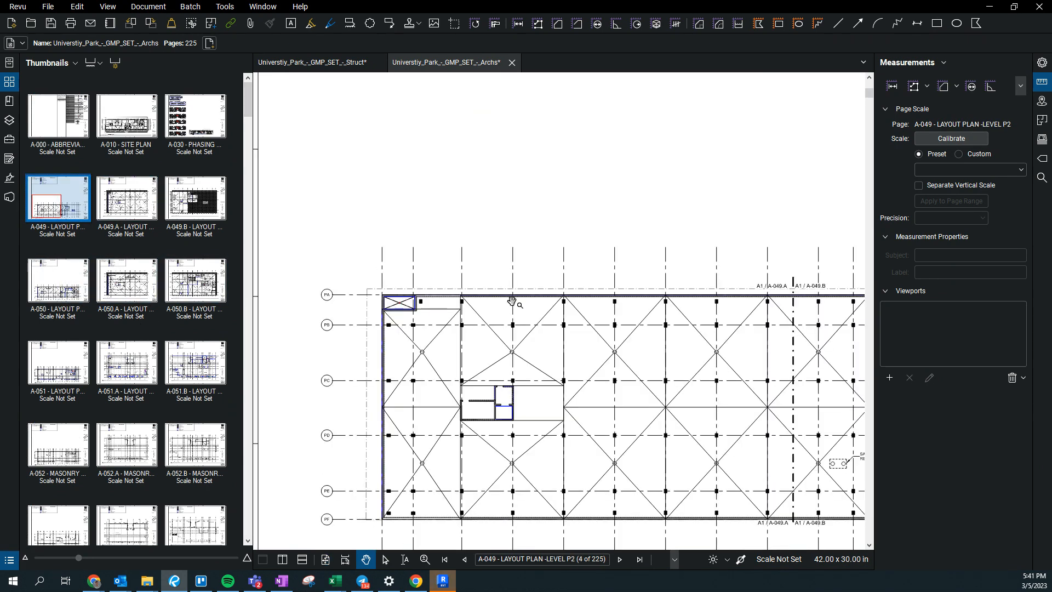
left_click_drag(404, 407, 535, 416)
left_click_drag(260, 394, 761, 416)
left_click(135, 205)
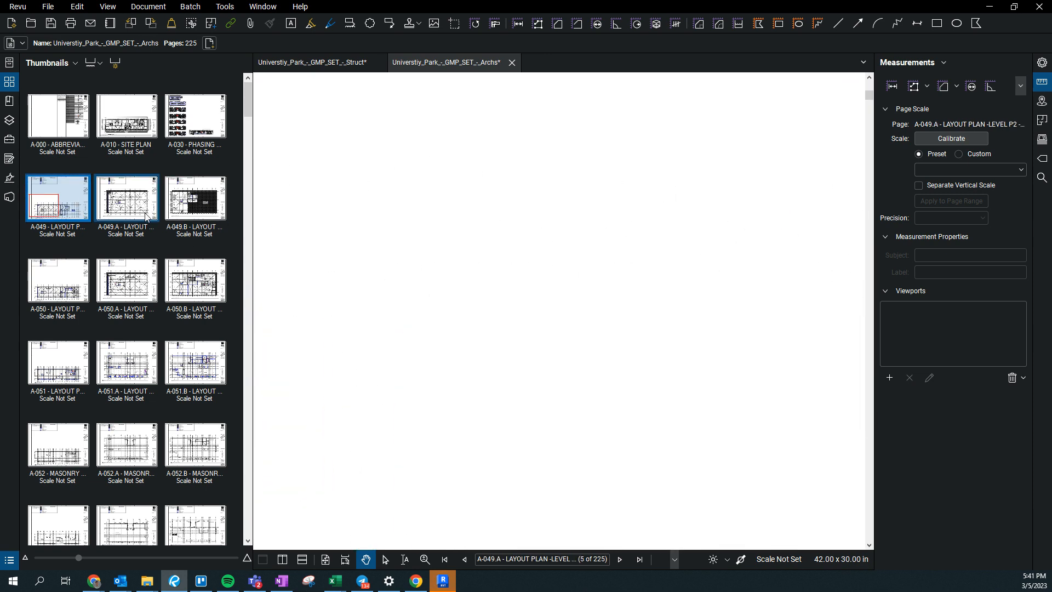
left_click_drag(422, 245, 321, 463)
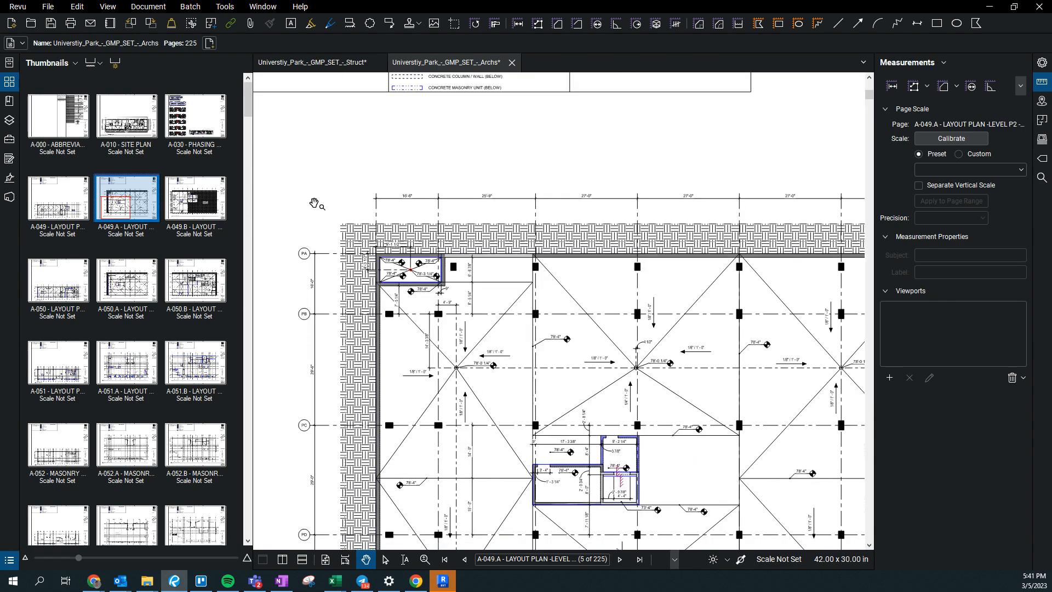
Step: Examine the grids, columns, walls and slab elevations on the Level P2 north layout plan, sheet A-049.A
scroll(468, 284, "down", 3)
scroll(468, 284, "down", 4)
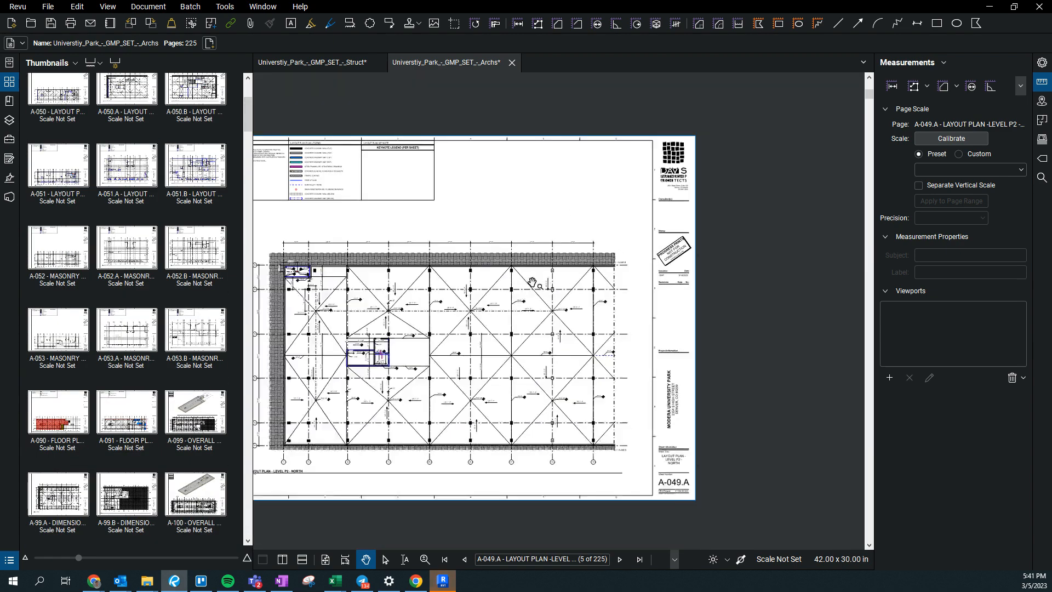
scroll(819, 232, "up", 1)
scroll(819, 232, "up", 2)
scroll(474, 355, "down", 3)
left_click_drag(475, 354, 559, 283)
left_click_drag(514, 391, 499, 373)
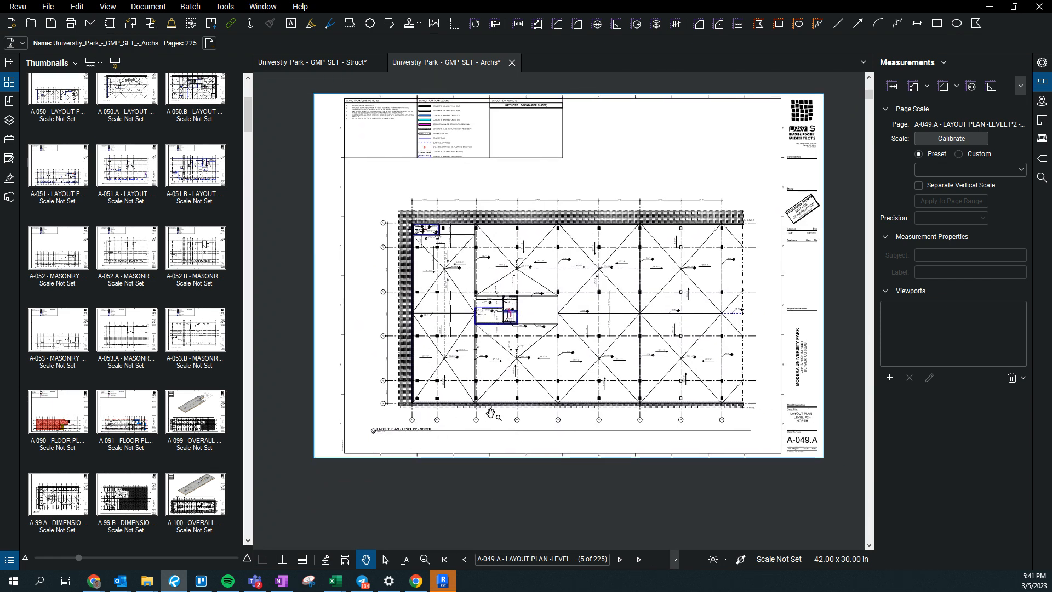
scroll(492, 411, "up", 2)
scroll(387, 259, "up", 2)
left_click_drag(387, 259, 316, 286)
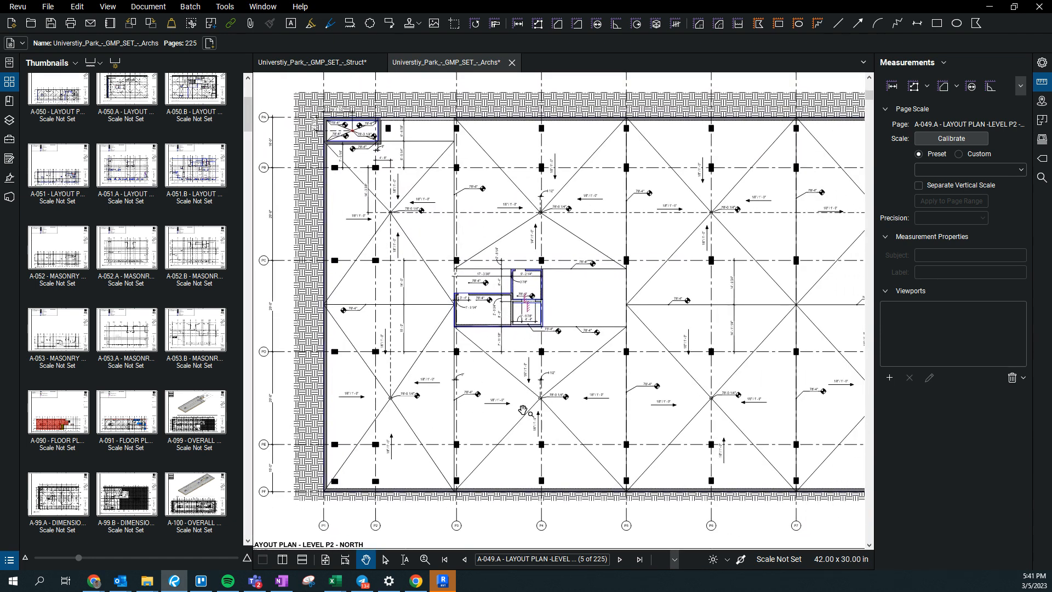
left_click_drag(580, 352, 607, 428)
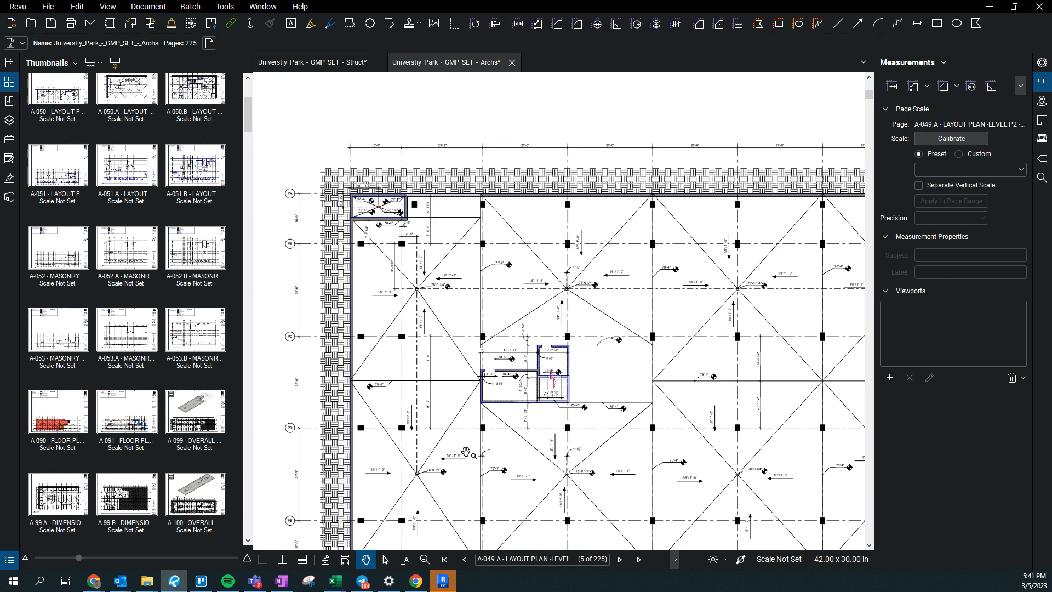
Step: Return to Revit and dismiss the model upgrade notices so the template finishes loading
left_click(443, 581)
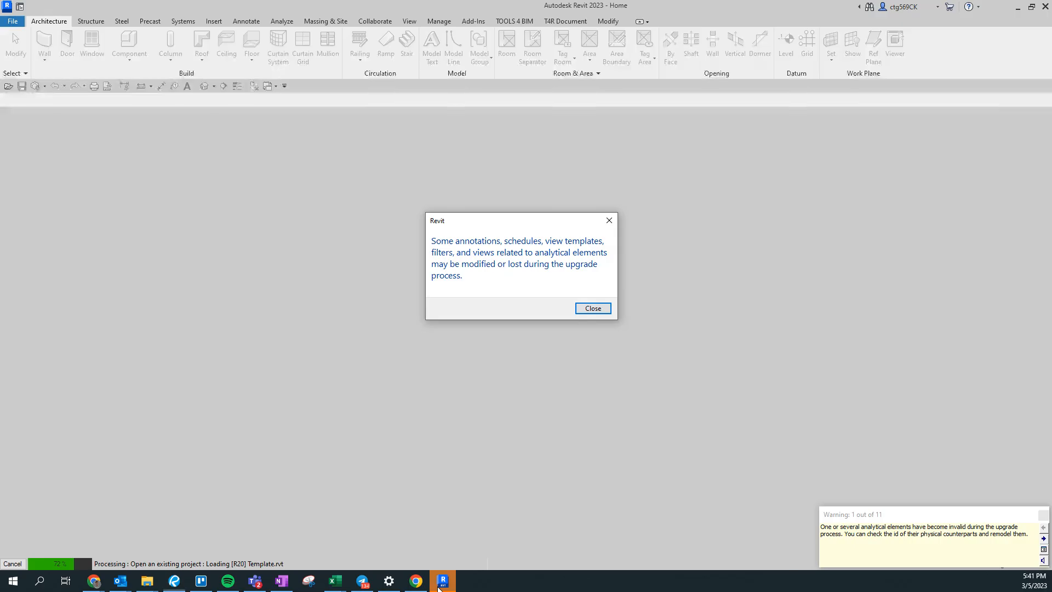
left_click(592, 310)
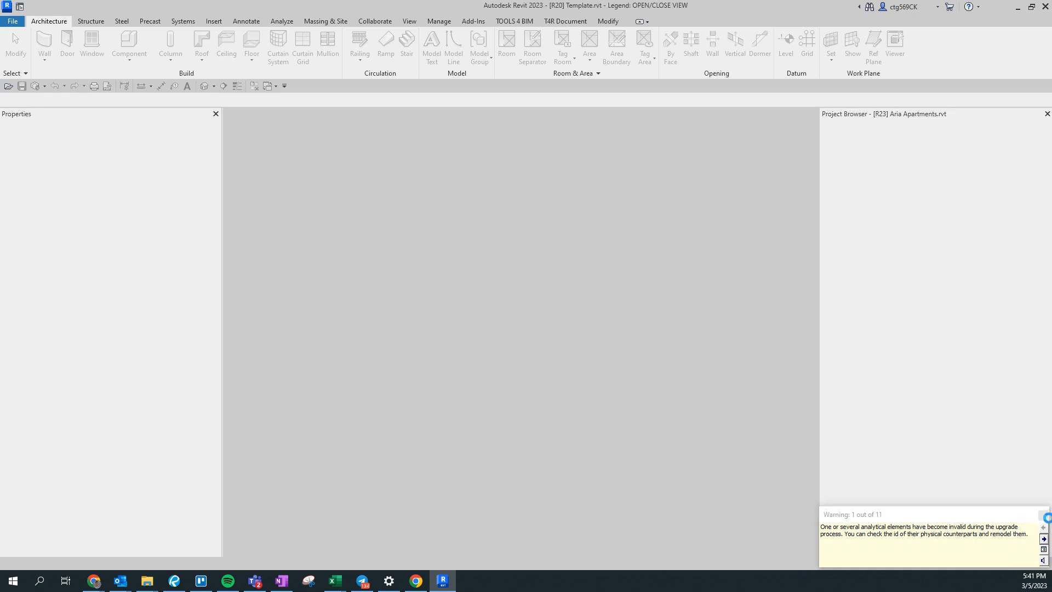
left_click(1044, 517)
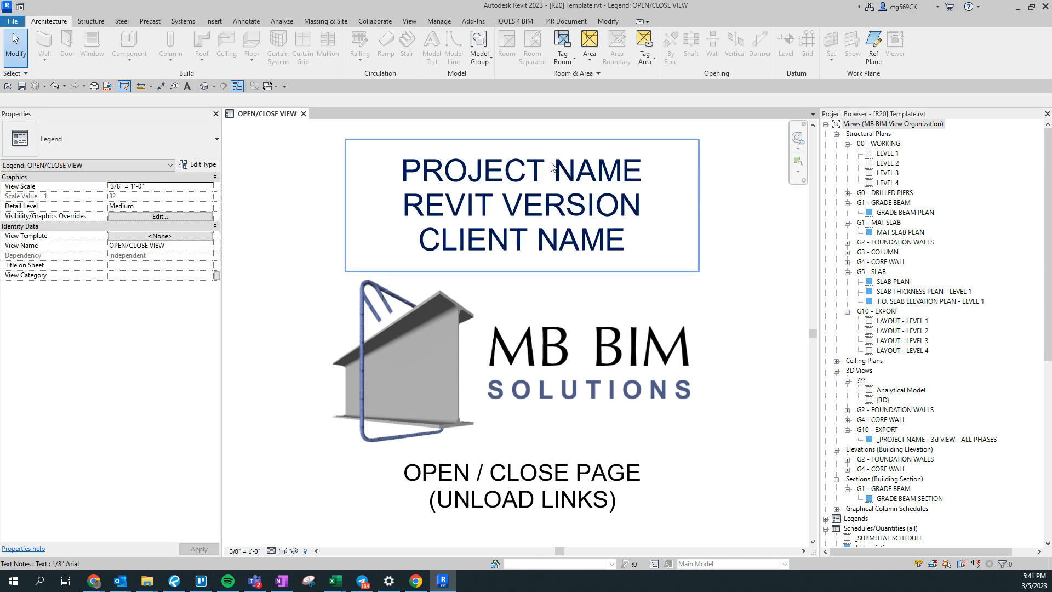
Step: Replace VERSION with 2023 in the Revit version line of the opening page's title text
double_click(553, 167)
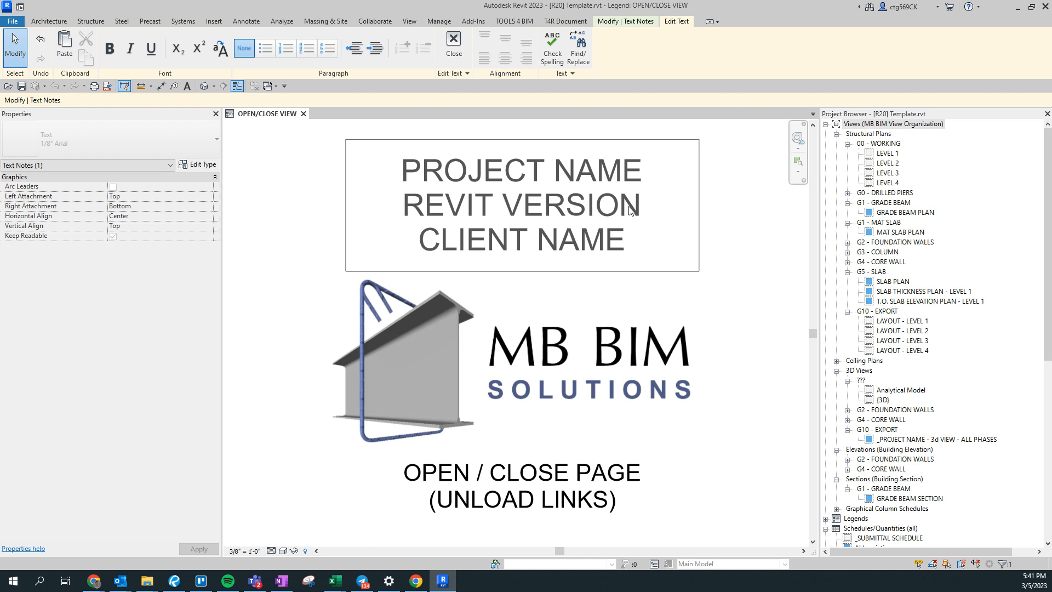
left_click_drag(634, 208, 507, 218)
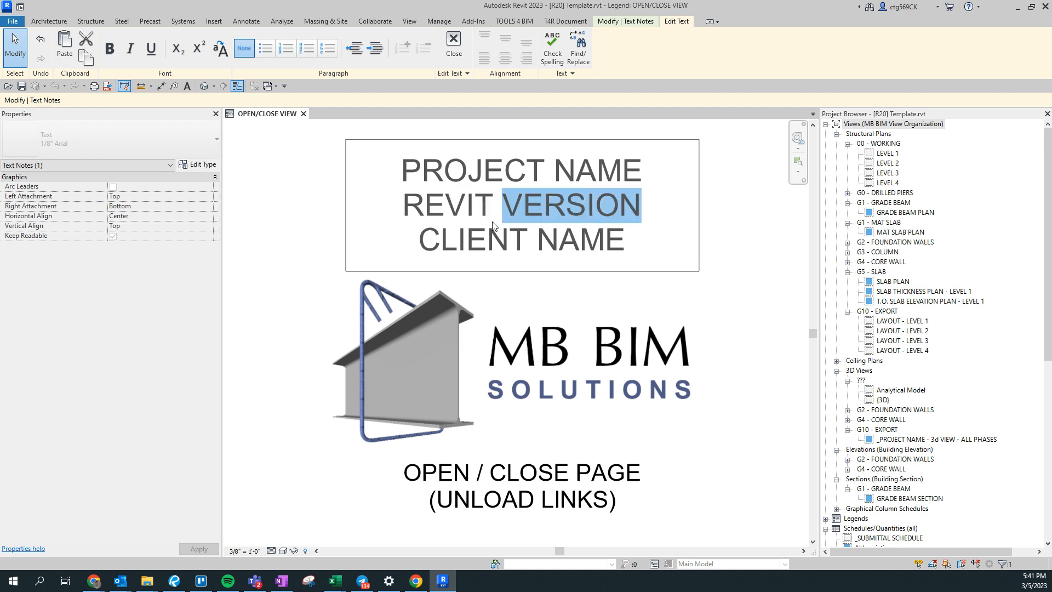
type("2023")
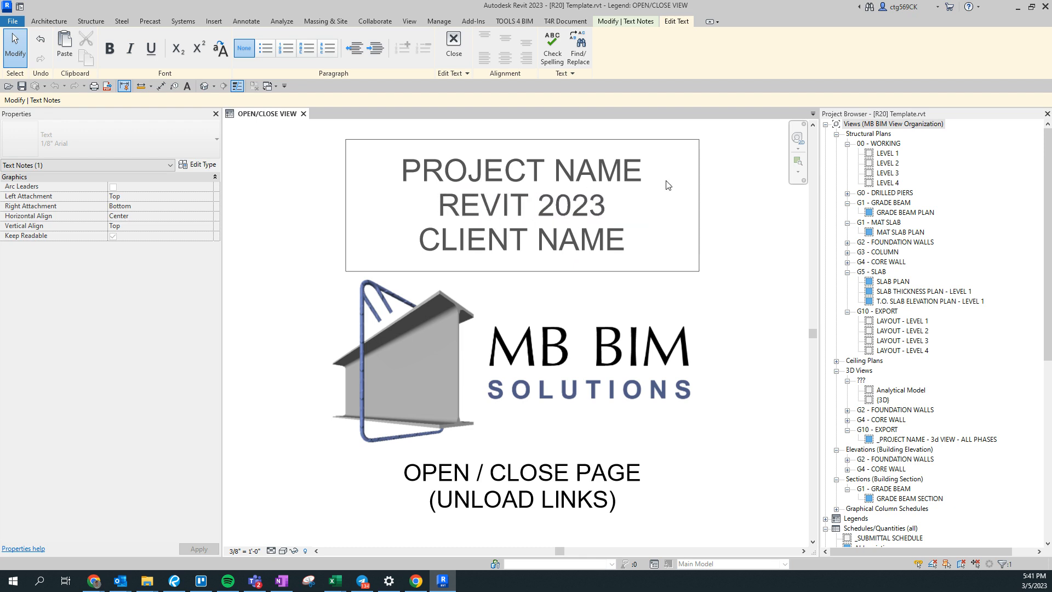
Step: Select the PROJECT NAME placeholder, then look up the project name in the title block of architectural sheet A-000 in Bluebeam Revu
left_click_drag(642, 173, 374, 172)
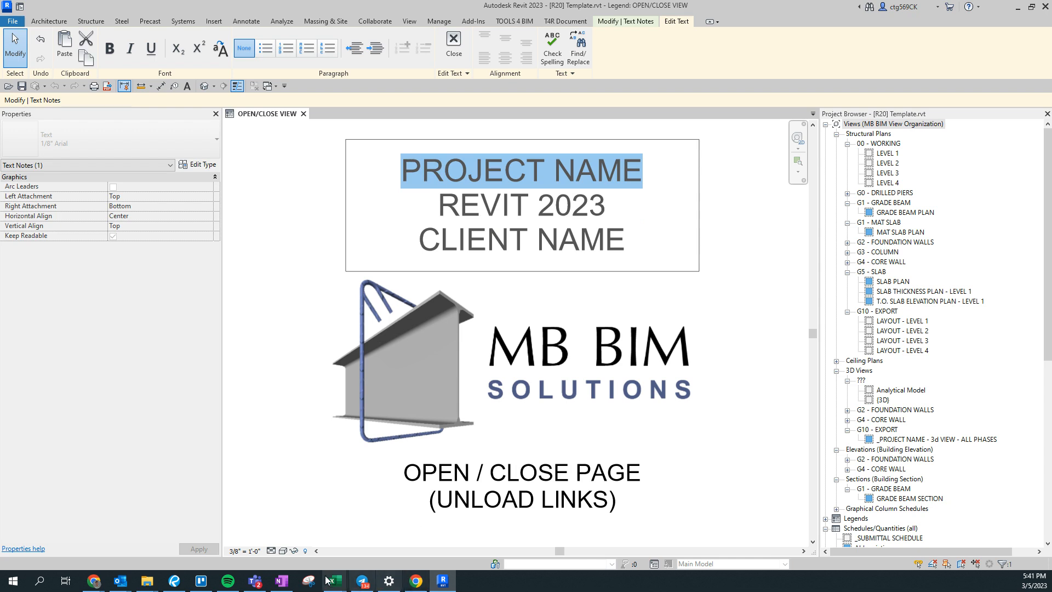
left_click(175, 581)
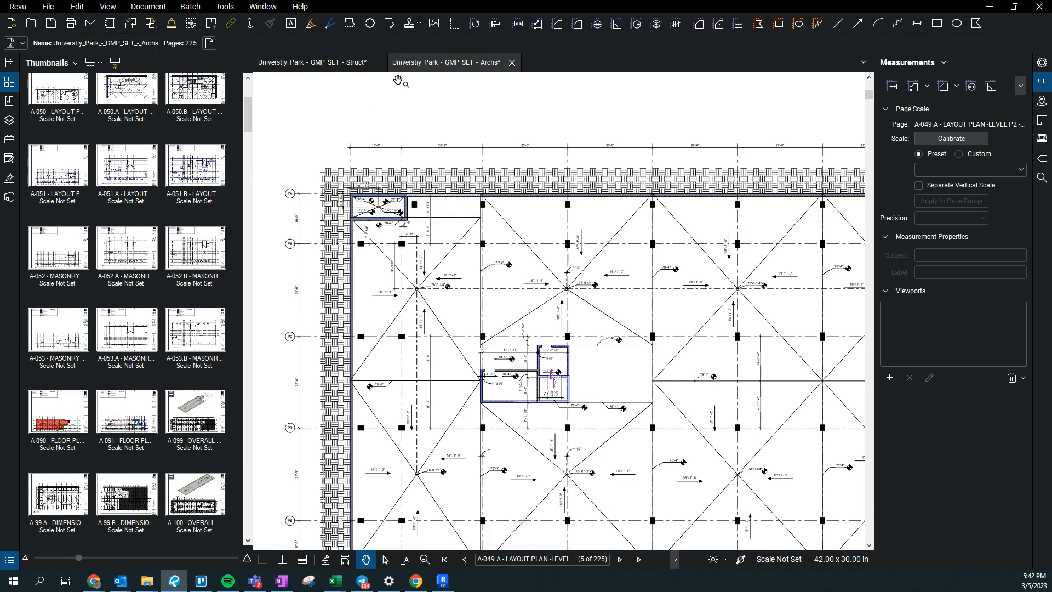
key("Home")
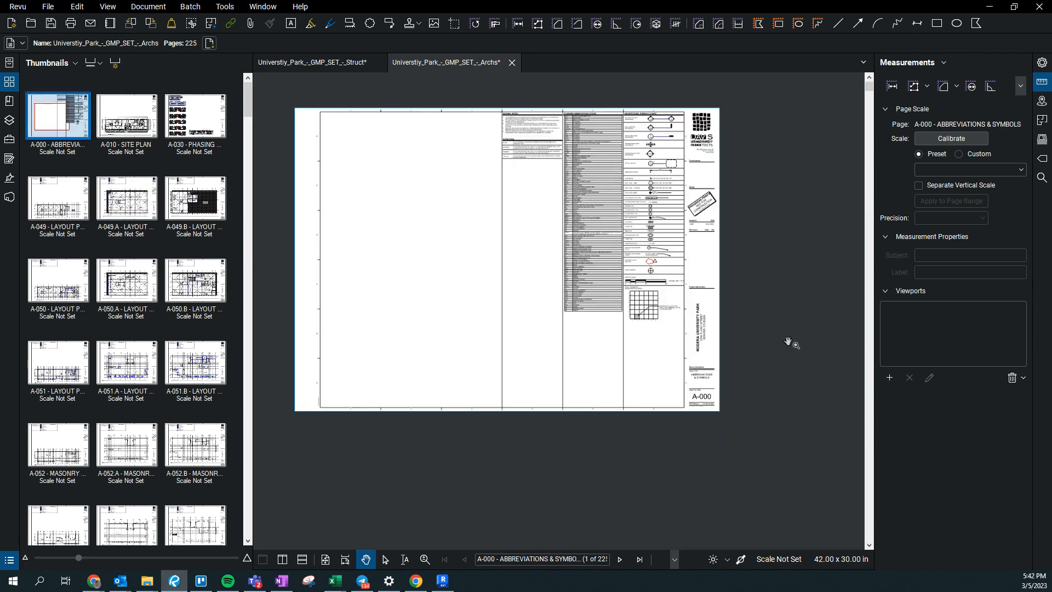
scroll(709, 188, "up", 6)
mouse_move(677, 181)
left_mouse_down()
mouse_move(641, 291)
mouse_move(531, 146)
left_mouse_up()
left_click_drag(570, 336, 576, 314)
scroll(548, 493, "down", 5)
scroll(470, 429, "up", 1, "ctrl")
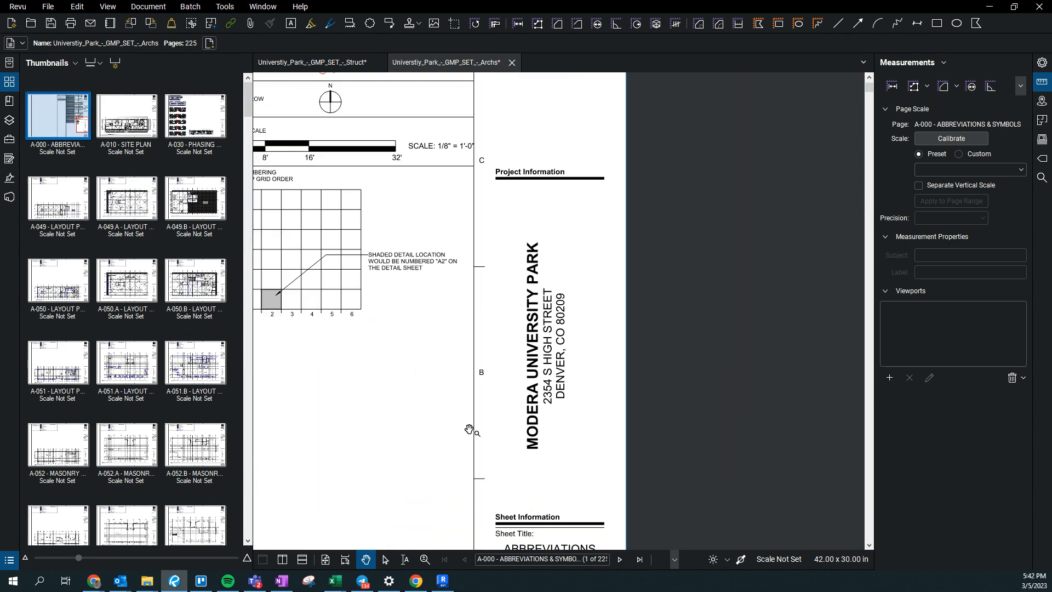
Step: Return to Revit and replace PROJECT NAME in the opening page's title text with MODERA UNIVERSITY PARK
scroll(457, 375, "down", 1, "ctrl")
scroll(458, 374, "down", 3)
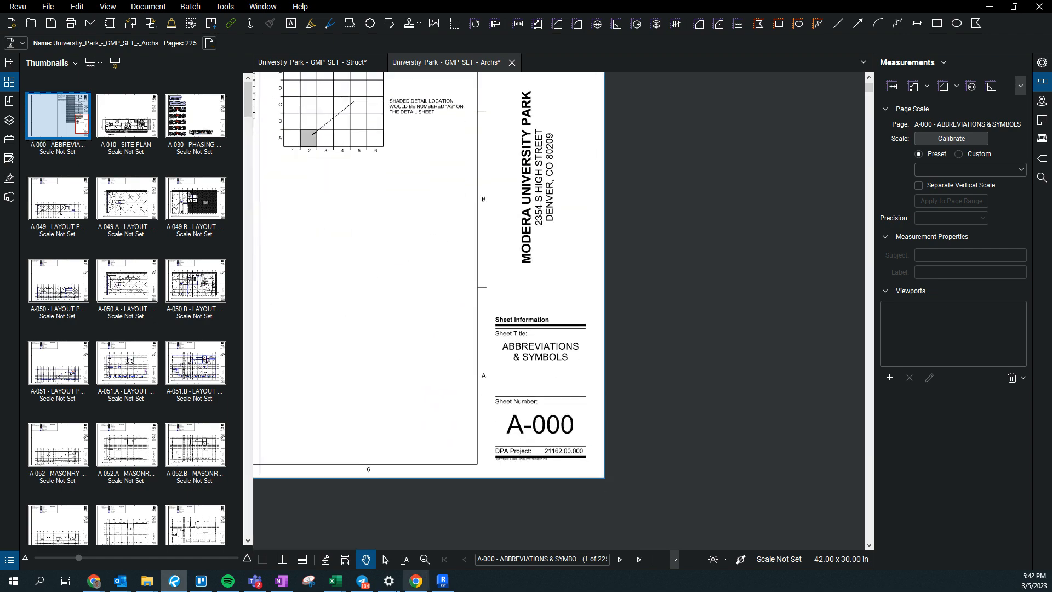
left_click(449, 589)
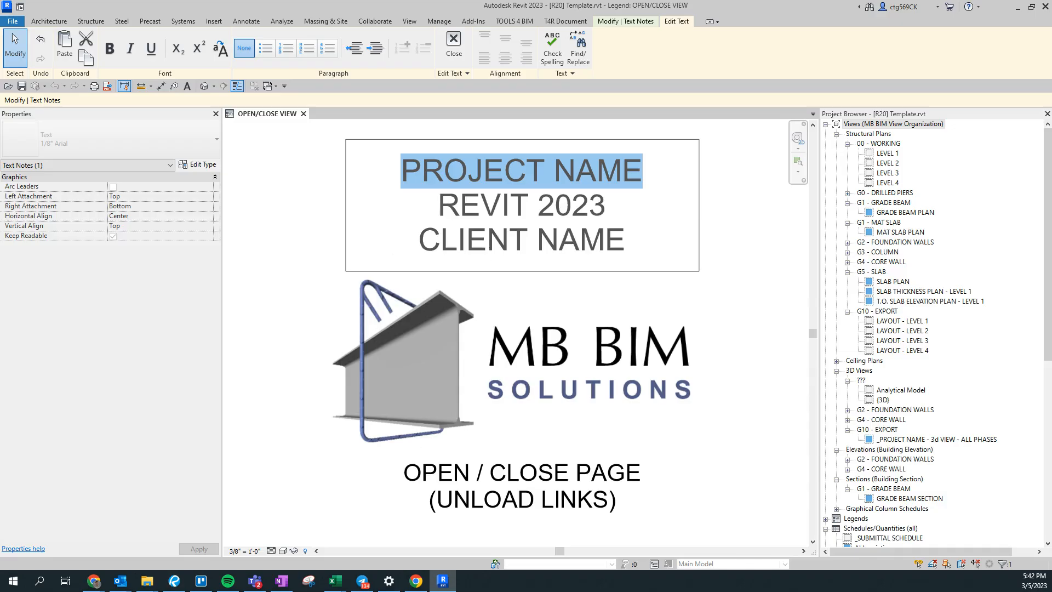
type("Mo")
key("BackSpace")
type("ODERA U")
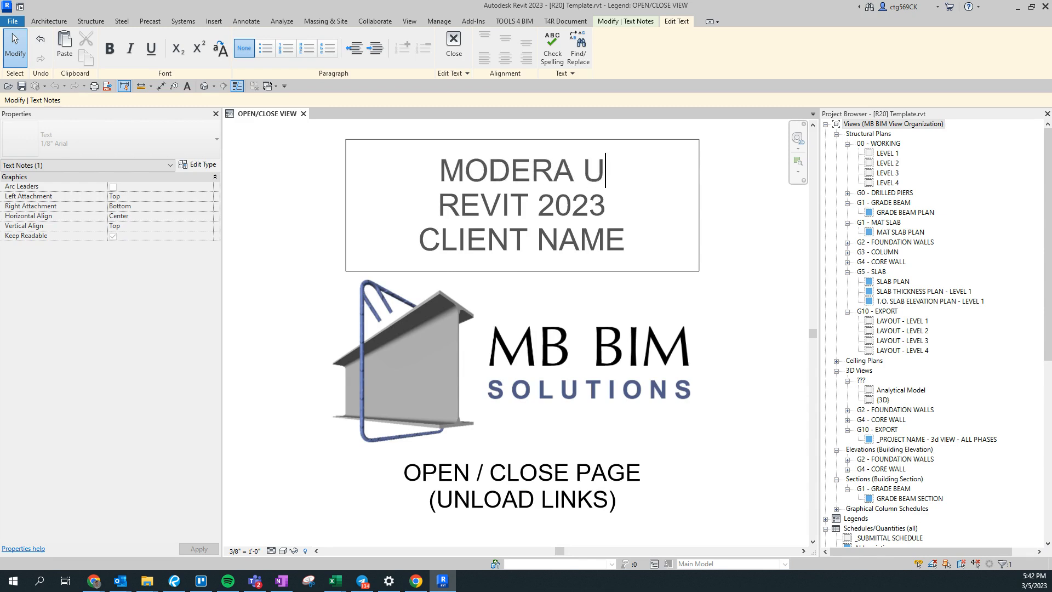
type("NIVERSITY PAR REVIT")
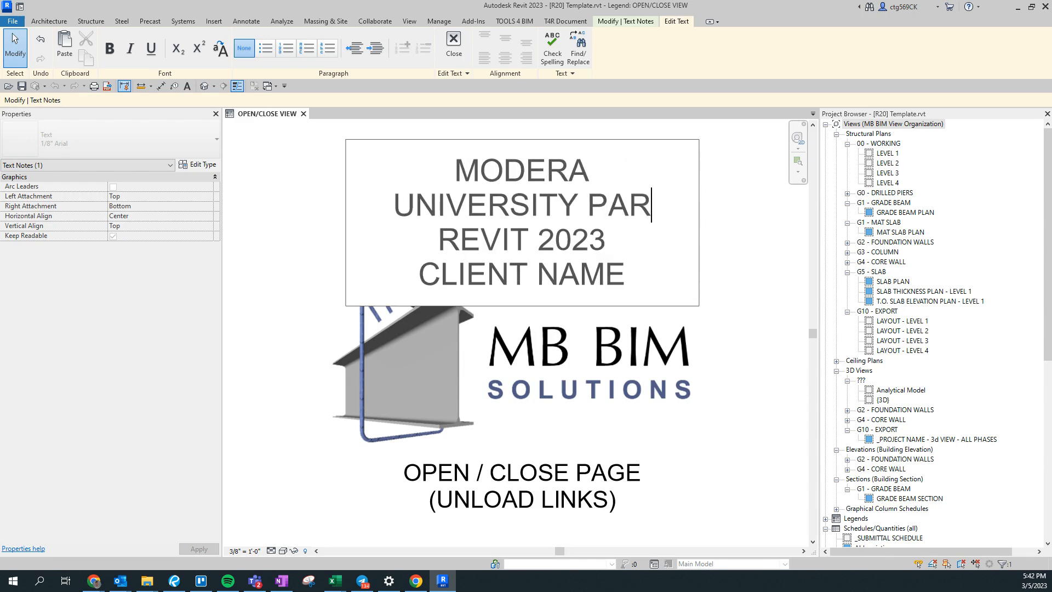
key("BackSpace")
type("K")
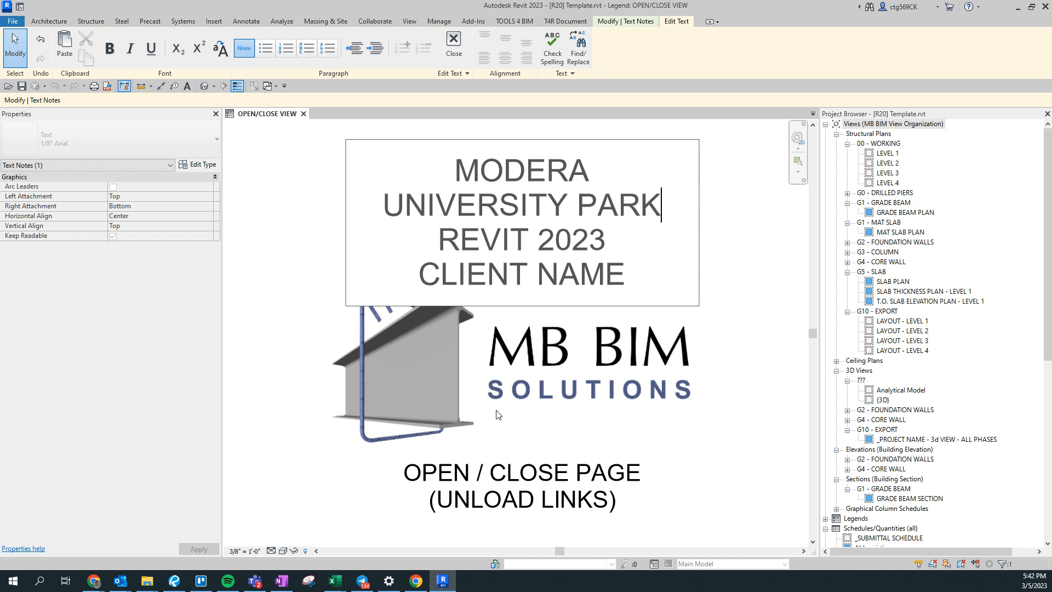
Step: Widen the title text note on the opening page so the project name fits on one line
left_click(521, 385)
left_click_drag(699, 223, 757, 222)
key("Escape")
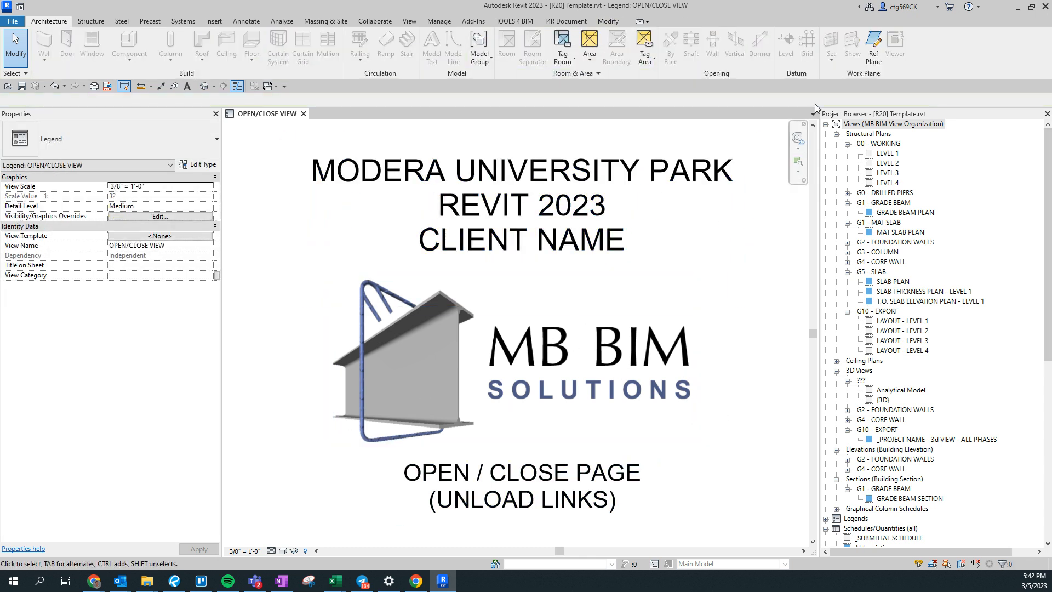
Step: Open the default 3D view and examine the template's sample walls, foundations, columns and levels
left_click(204, 86)
scroll(515, 298, "down", 6)
scroll(566, 479, "up", 5)
middle_click_drag(624, 368, 532, 490)
scroll(391, 399, "down", 1)
middle_click_drag(341, 298, 402, 380)
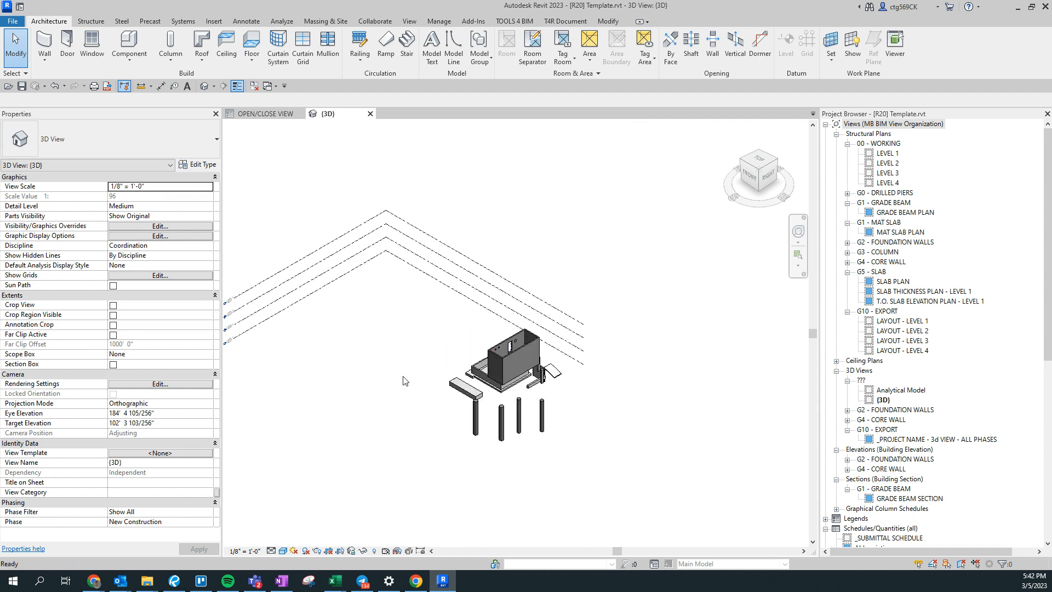
scroll(474, 371, "down", 2)
middle_click_drag(323, 416, 365, 397)
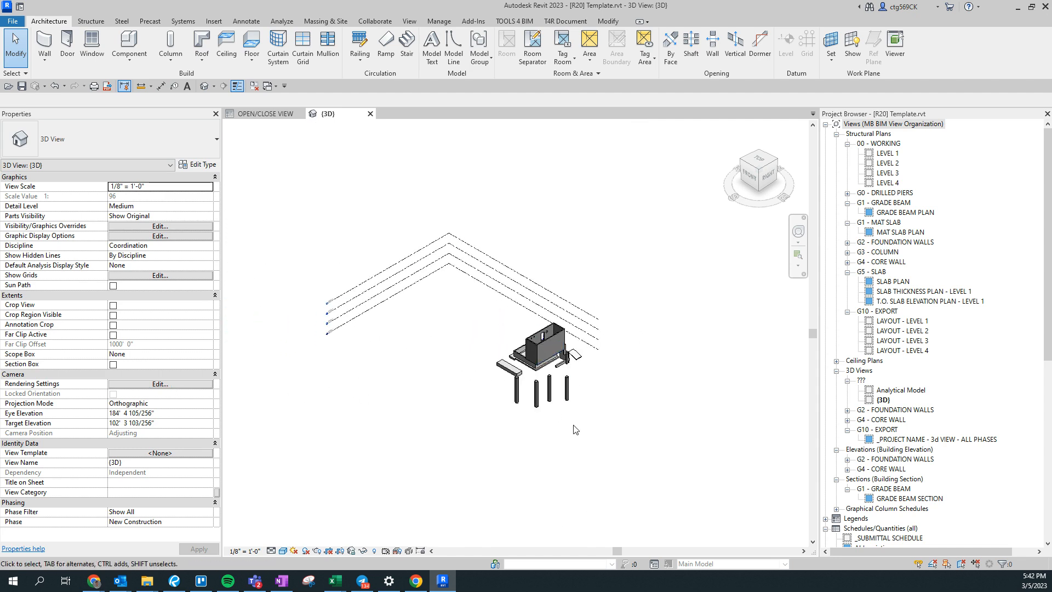
scroll(570, 433, "up", 3)
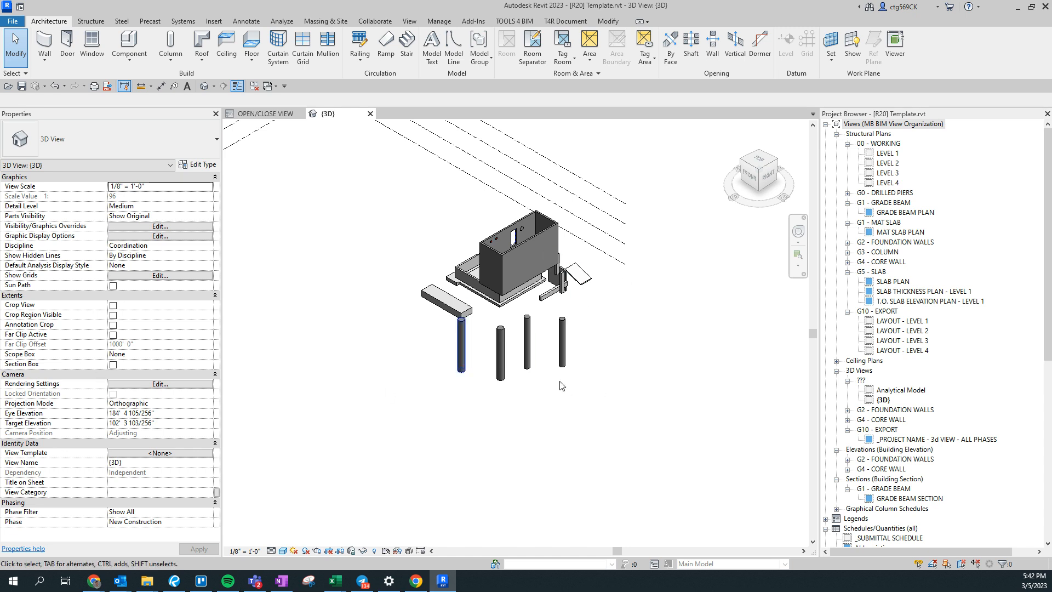
scroll(542, 260, "up", 3)
scroll(605, 378, "down", 4)
scroll(617, 409, "up", 5)
scroll(482, 381, "down", 4)
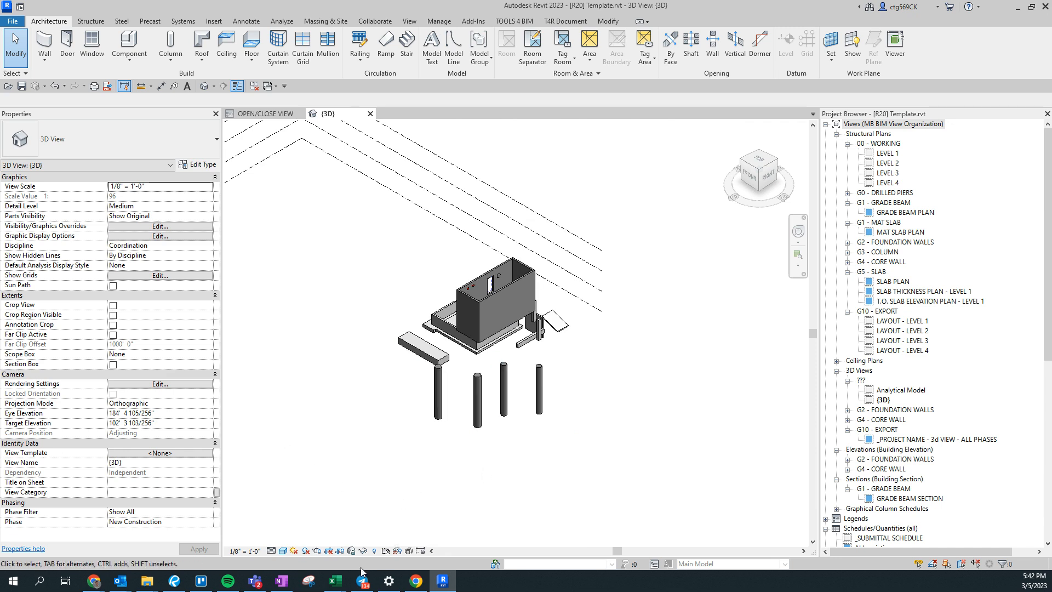
Step: Reveal hidden elements in the 3D view, check the unhide options for the whole selection, and leave the reveal mode
left_click(375, 551)
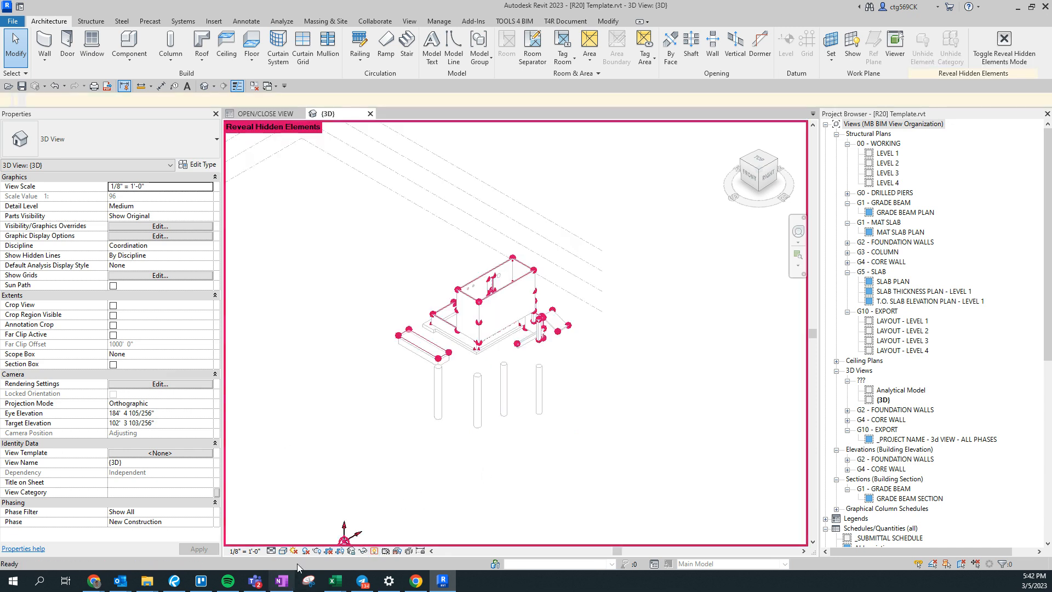
left_click_drag(329, 465, 597, 368)
scroll(597, 368, "down", 3)
left_click(663, 423)
left_click_drag(688, 475, 321, 189)
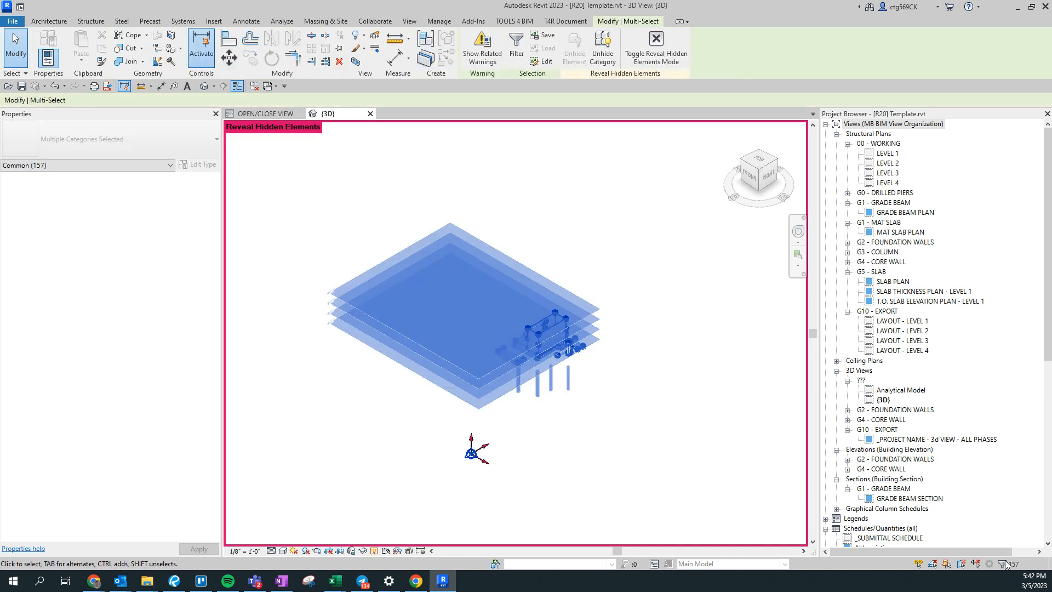
right_click(540, 419)
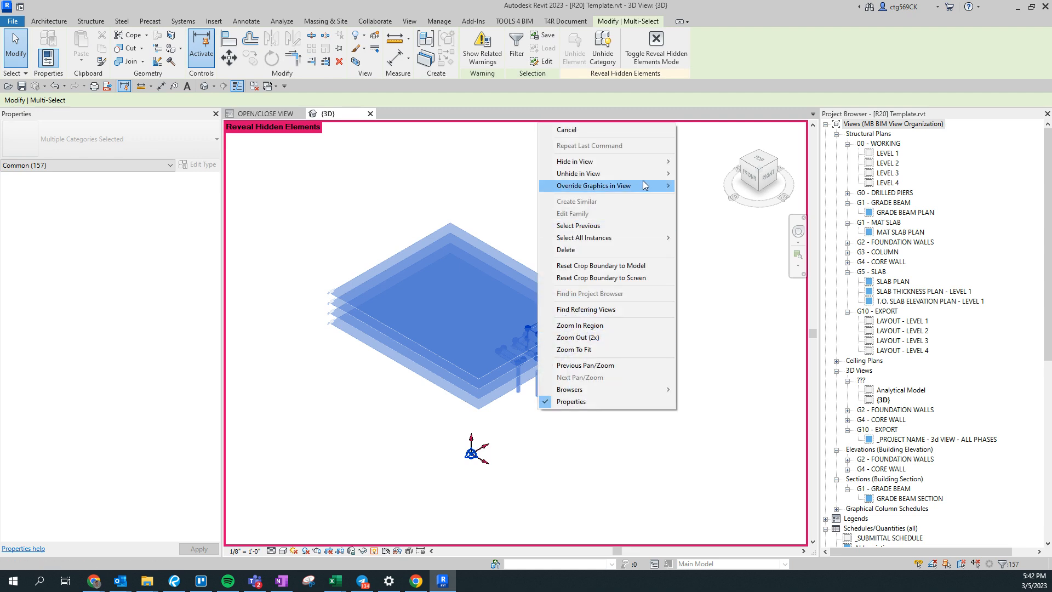
mouse_move(630, 173)
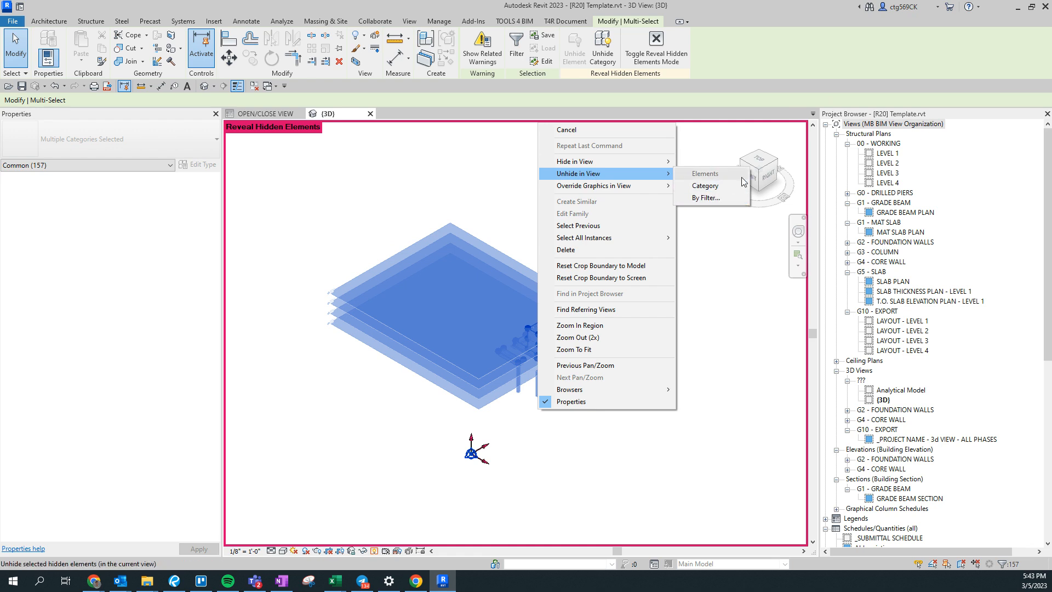
left_click(370, 467)
left_click(352, 460)
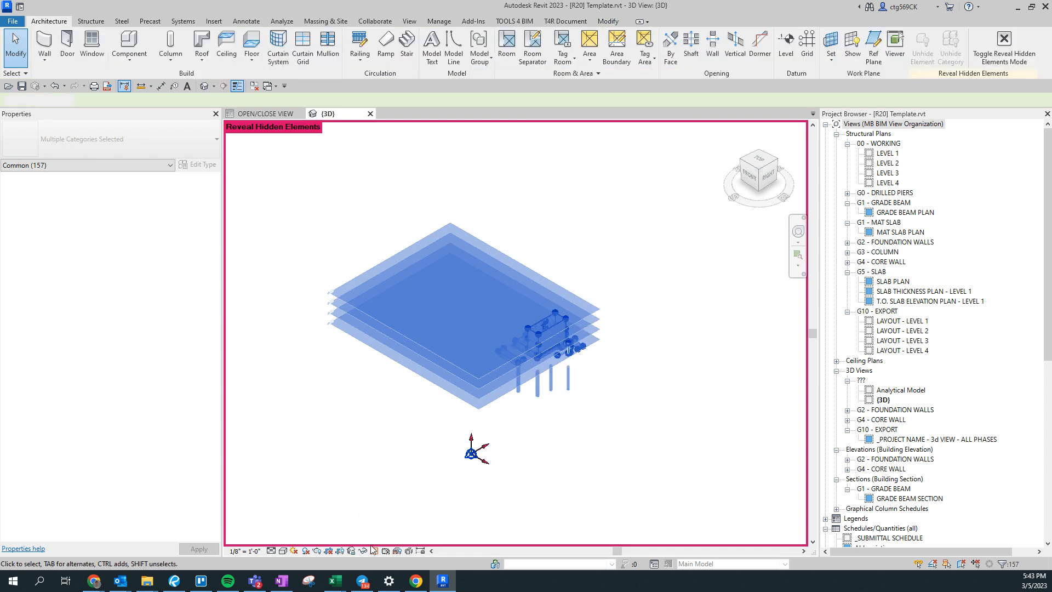
left_click(373, 550)
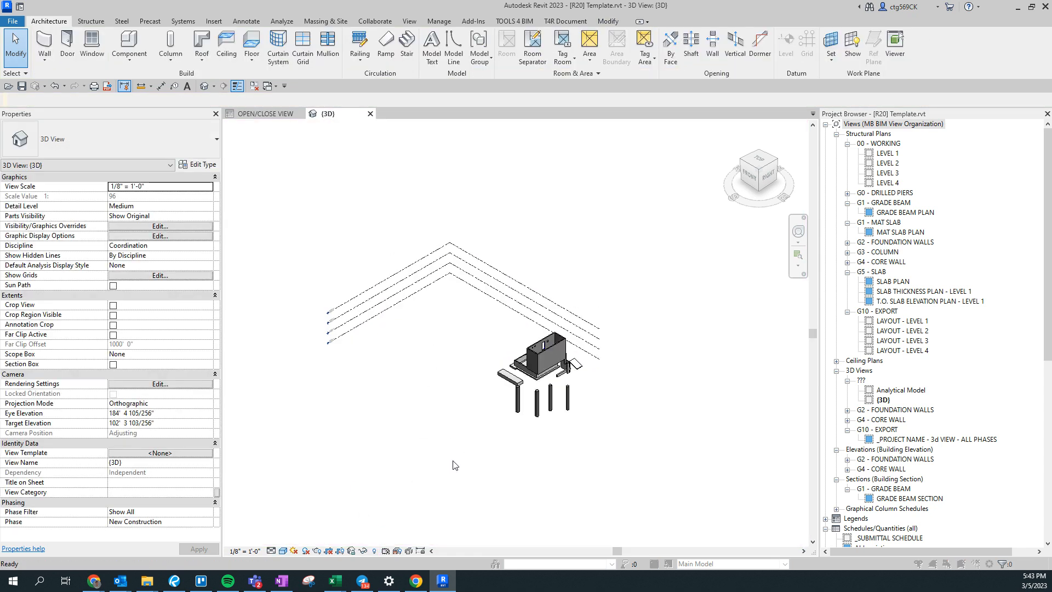
Step: Make all model categories visible in the 3D view's Visibility/Graphic Overrides and set Parts Visibility to Show Both
key("v")
key("v")
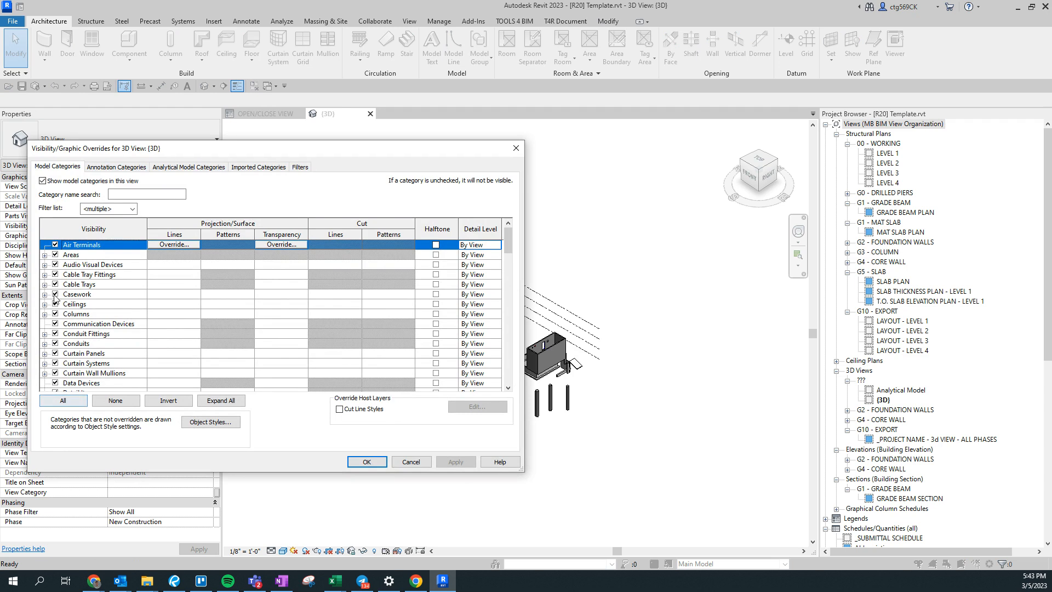
left_click(60, 400)
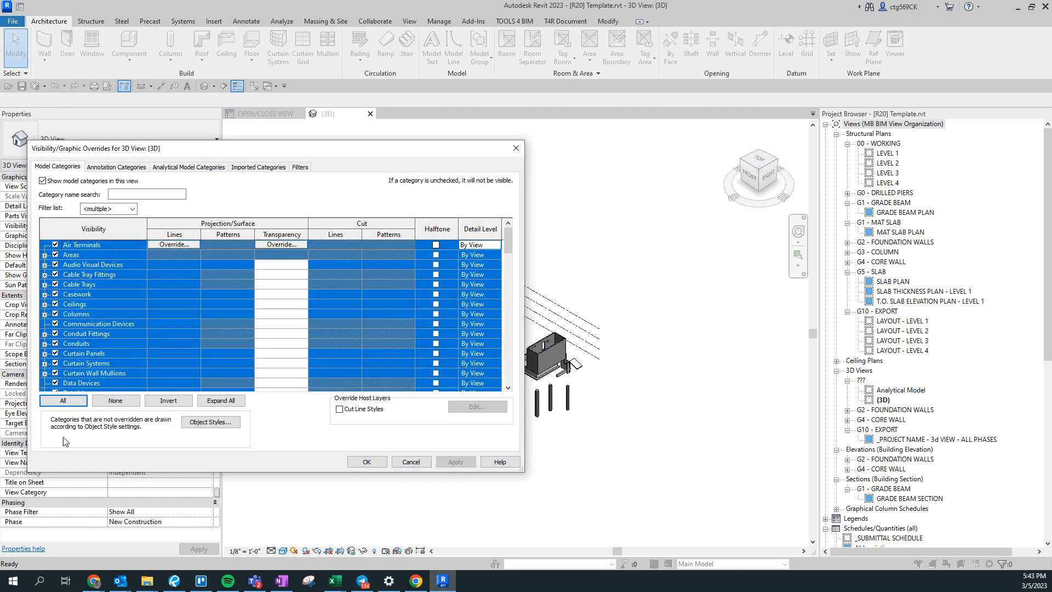
left_click(56, 344)
left_click(383, 462)
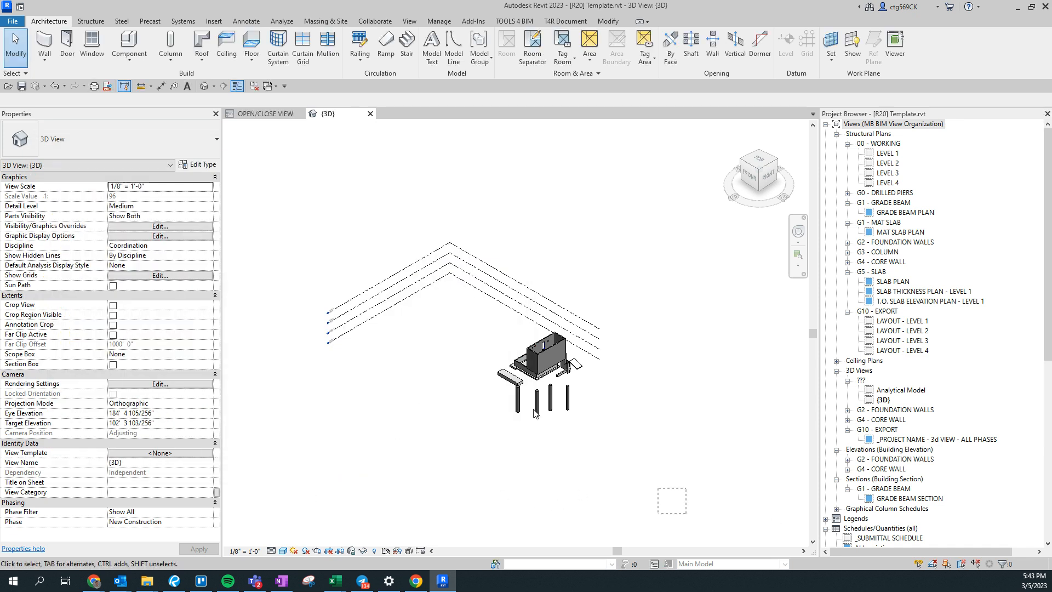
left_click_drag(658, 489, 359, 197)
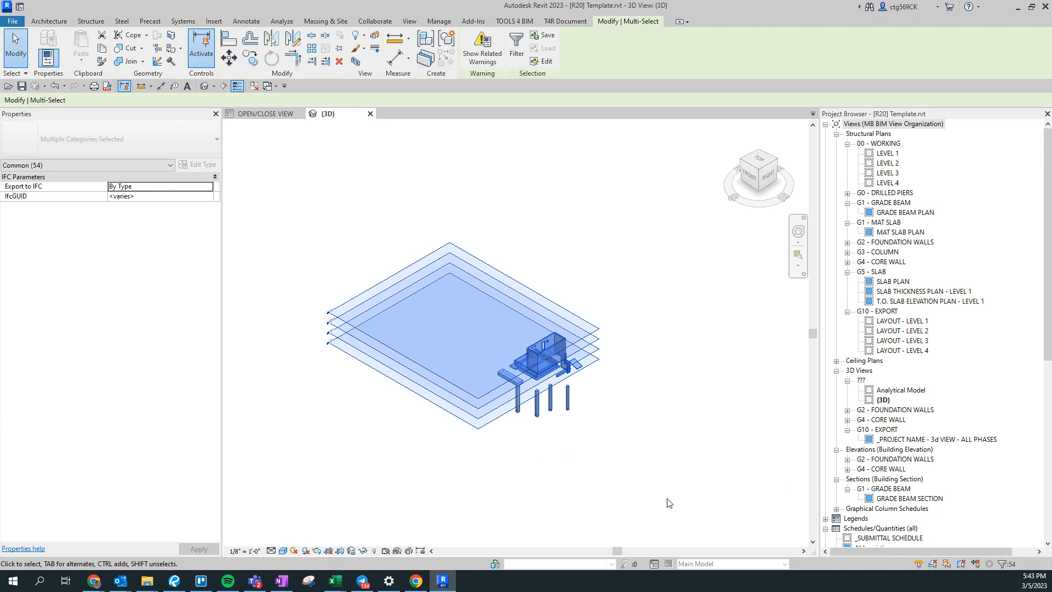
left_click(1008, 564)
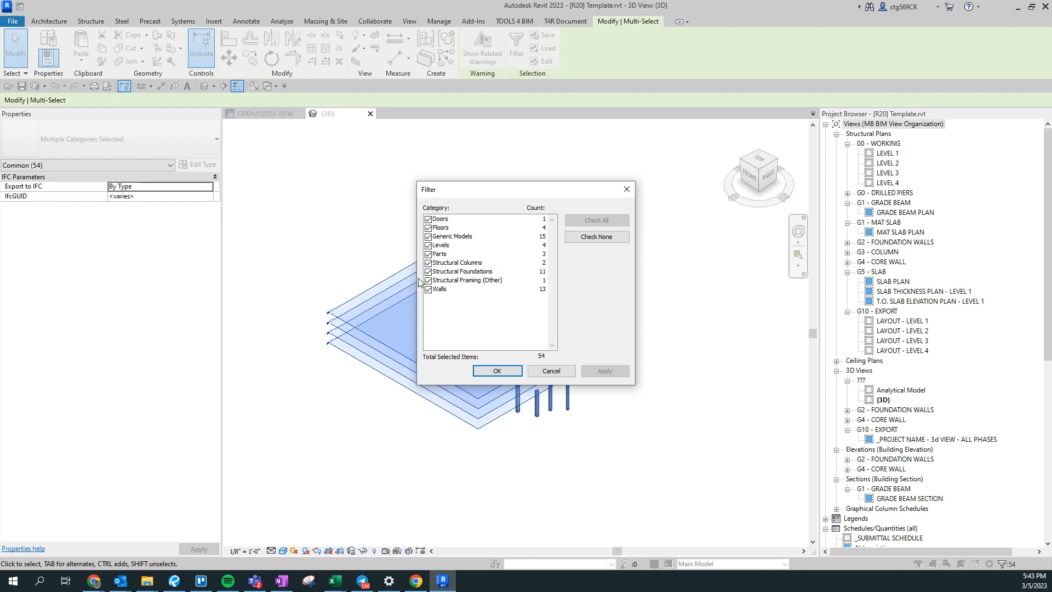
key("Escape")
key("Escape")
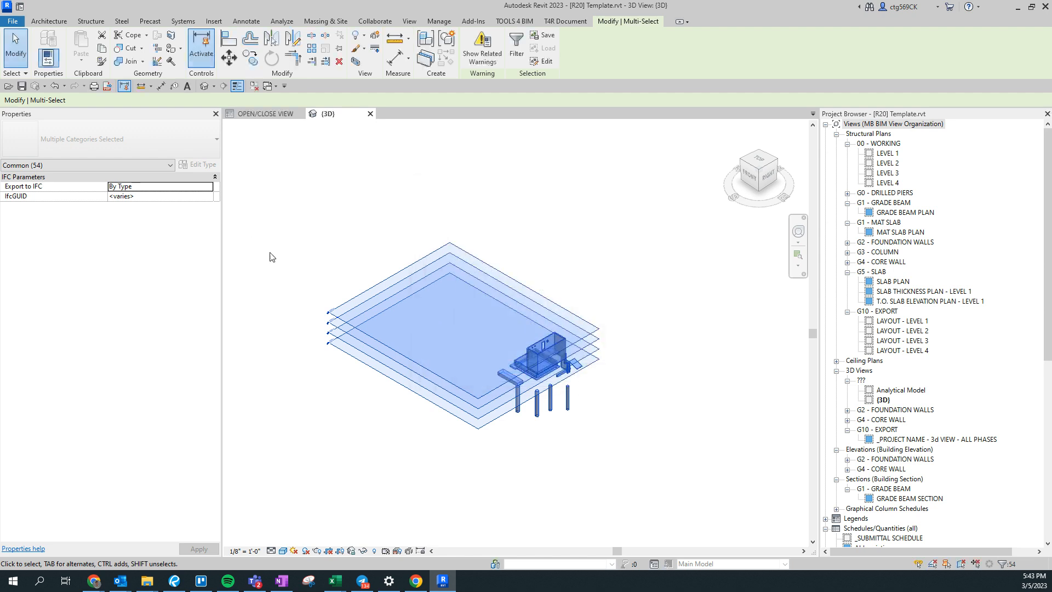
left_click_drag(549, 383, 312, 168)
key("Escape")
Step: Select everything in the 3D view, filter out the Levels category, and delete the remaining sample elements
left_click_drag(710, 495, 422, 305)
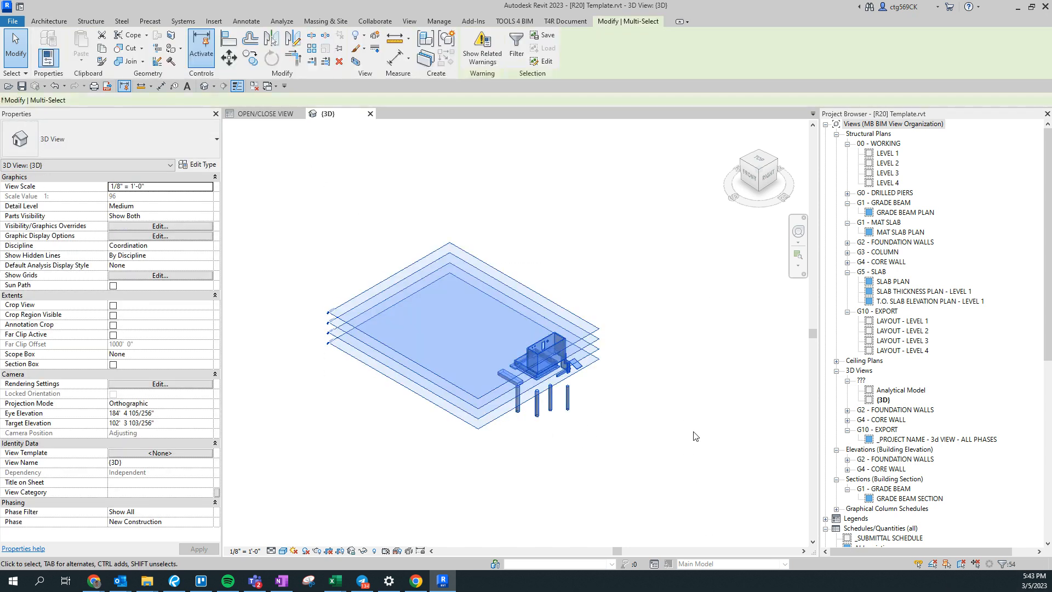
left_click(1006, 564)
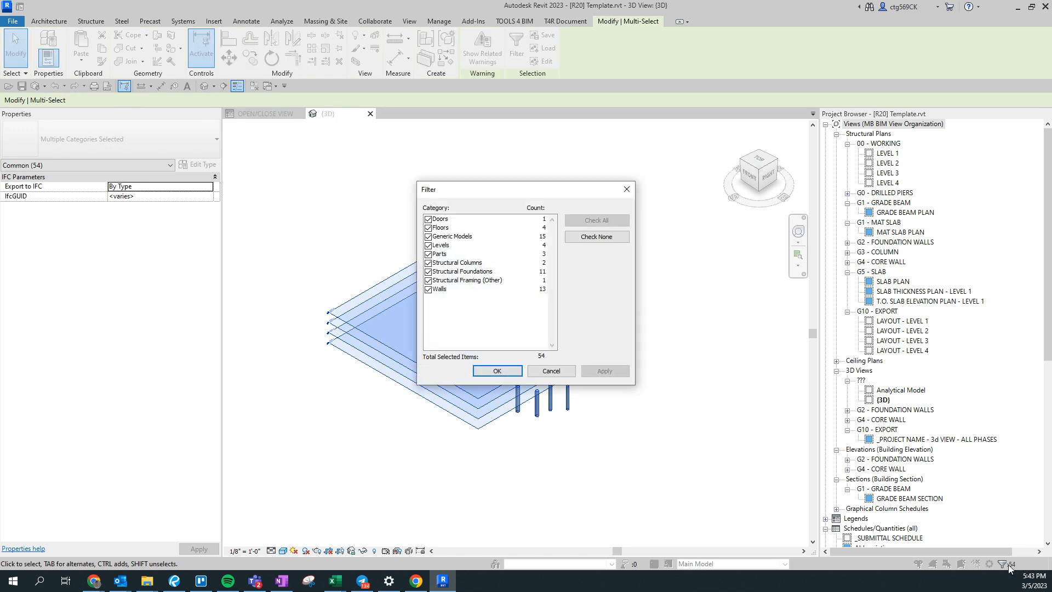
left_click(428, 246)
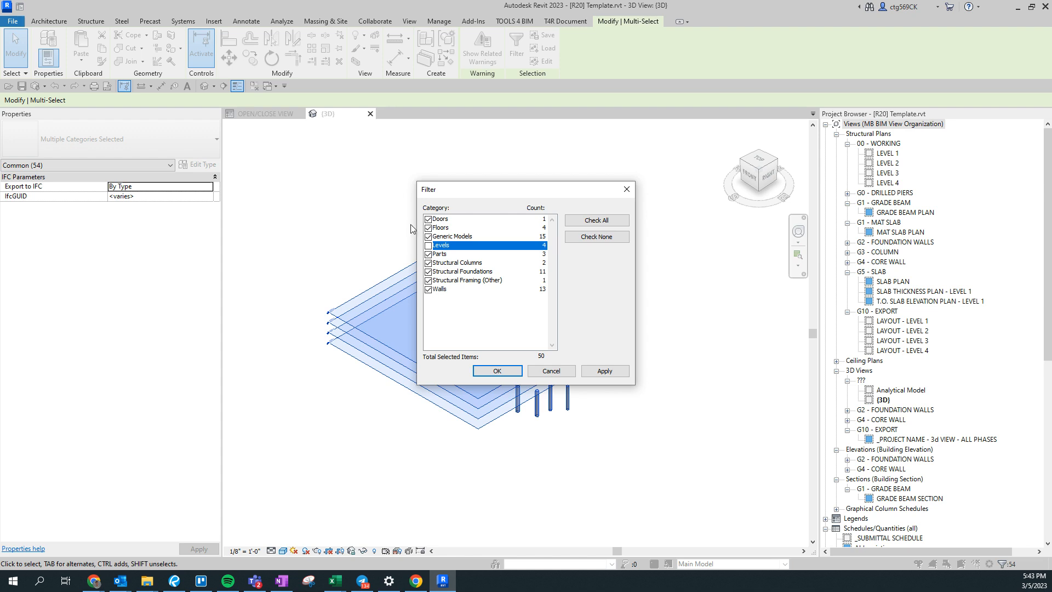
left_click(497, 371)
key("Delete")
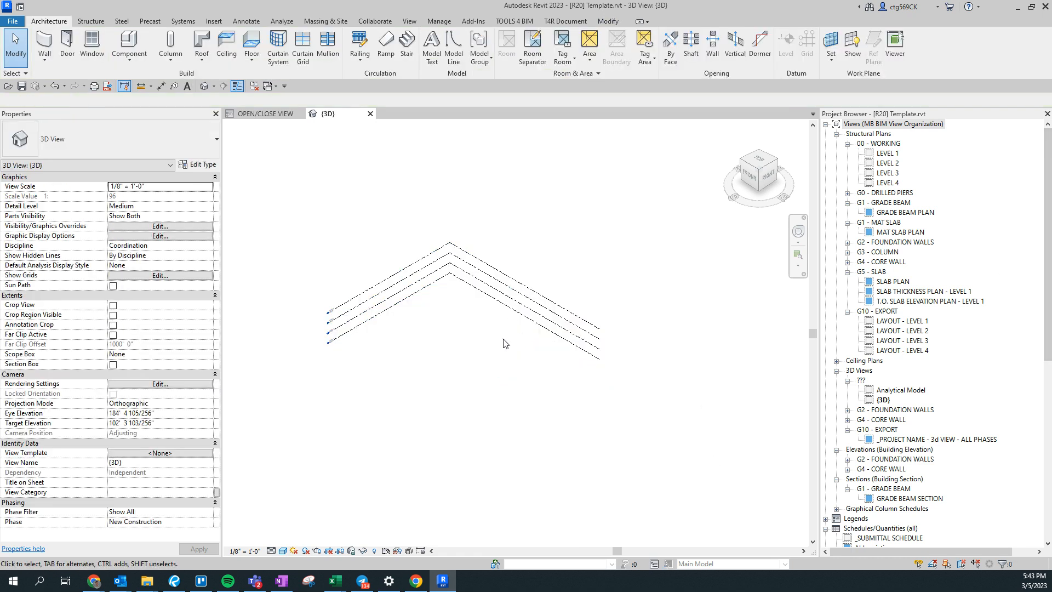
Step: Open the LEVEL 1 working plan and delete the four elevation markers and the section marker, keeping the grids
scroll(336, 325, "up", 6)
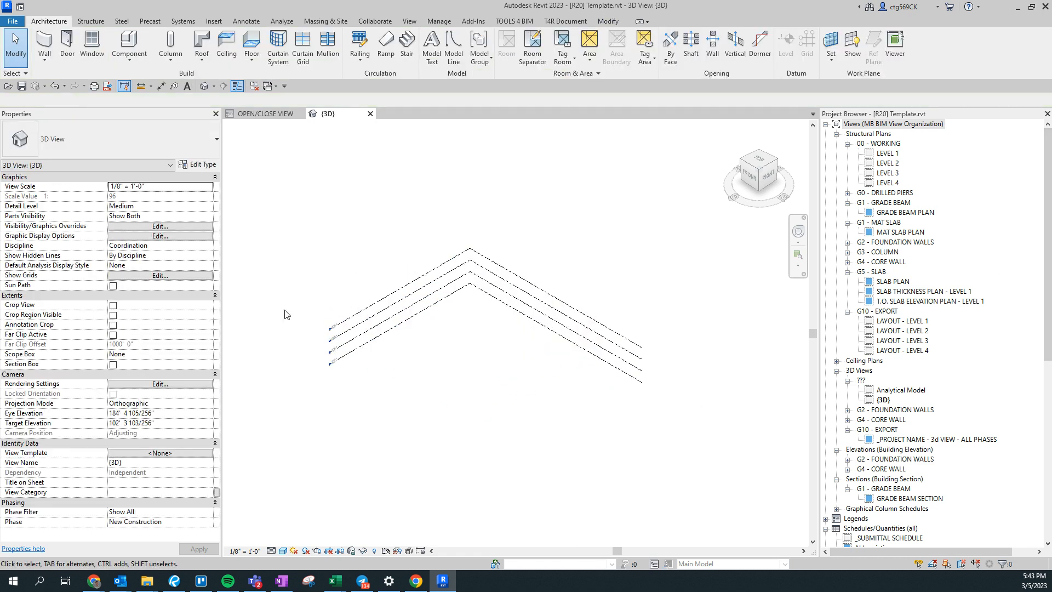
scroll(355, 395, "down", 3)
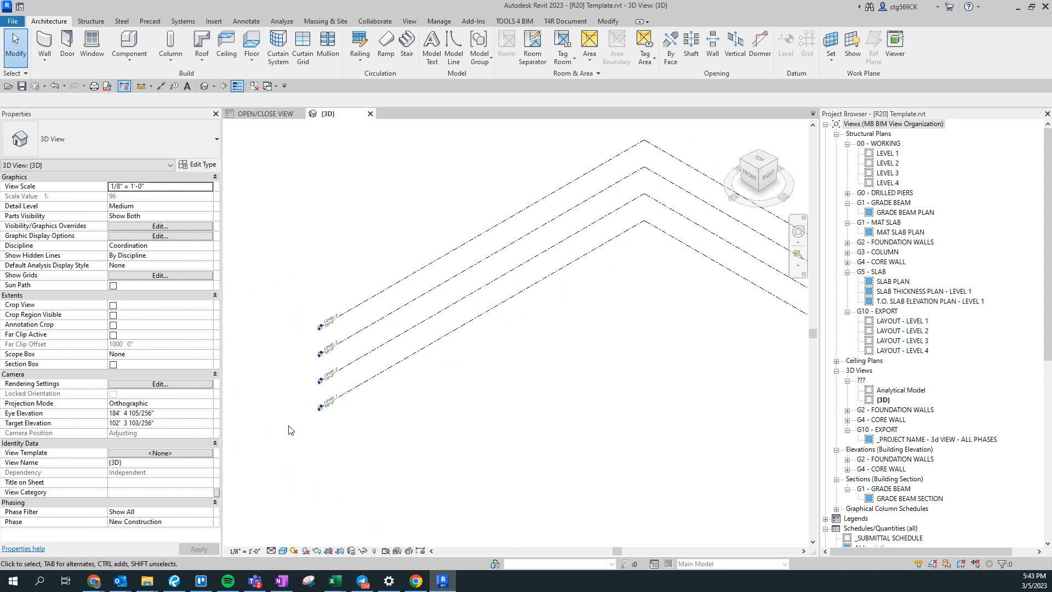
middle_click(642, 349)
middle_click(643, 350)
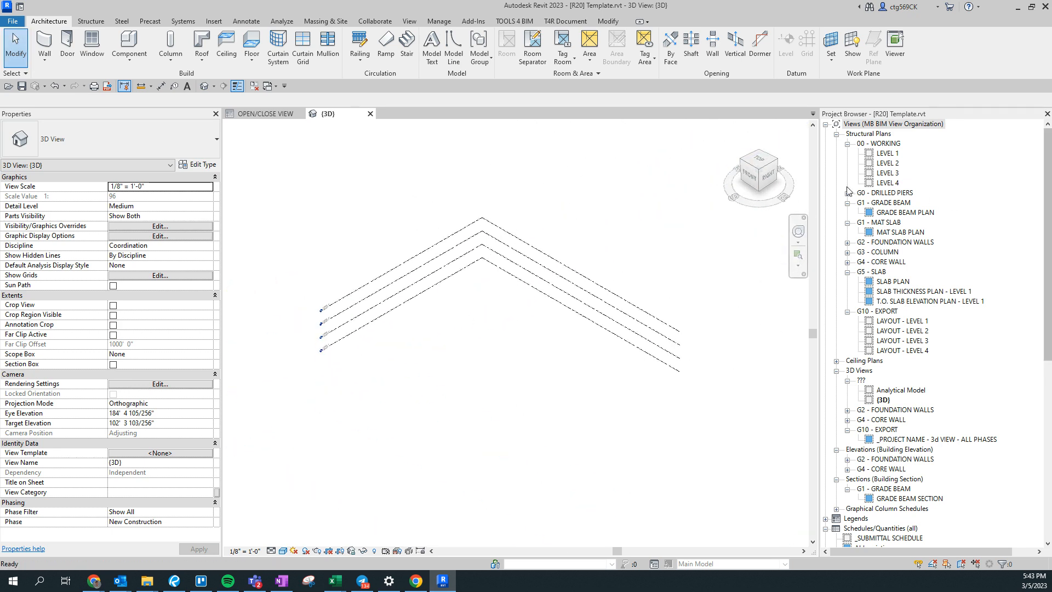
double_click(889, 154)
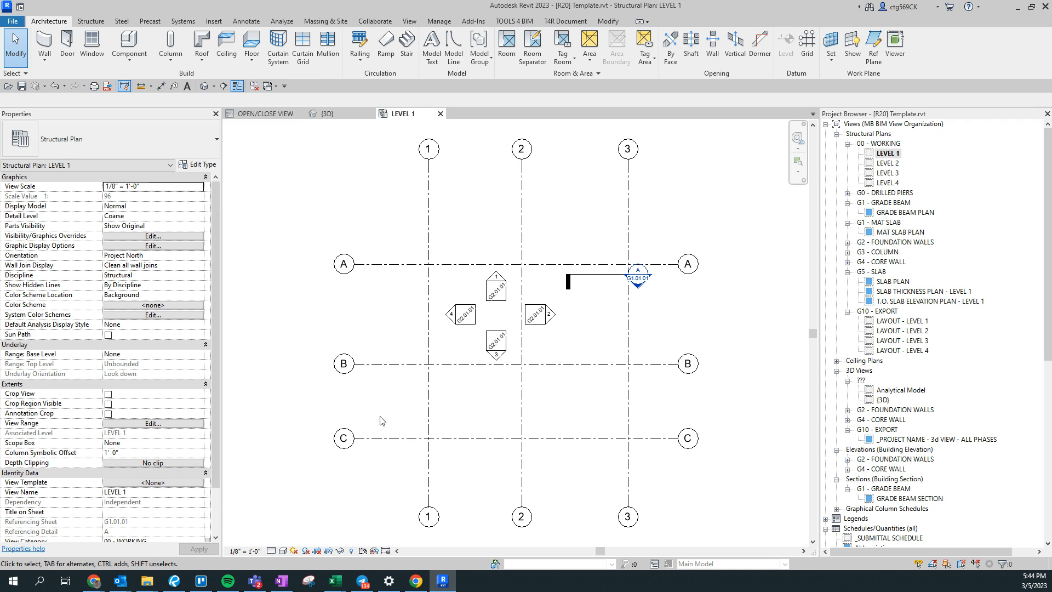
left_click_drag(382, 421, 681, 218)
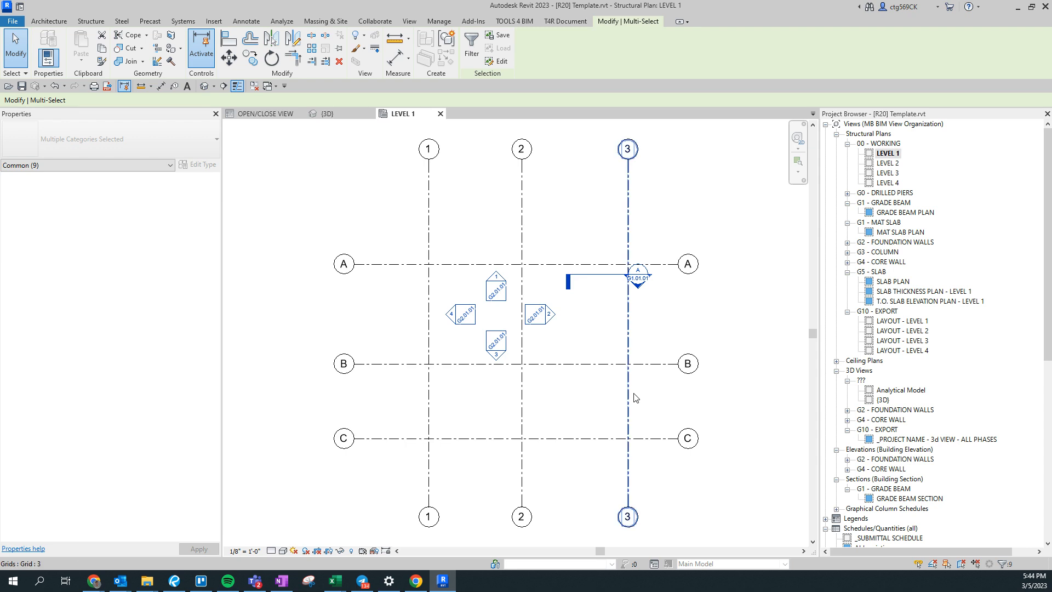
key("Delete")
left_click(543, 327)
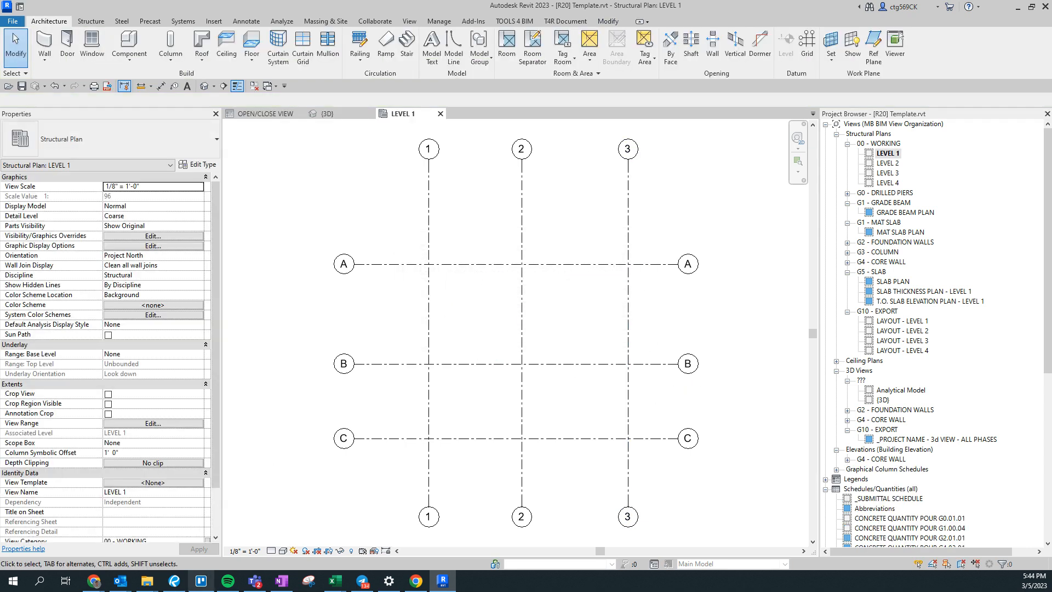
Step: Switch to Bluebeam Revu, bring up sheet A-049.A, the Level P2 north layout plan, and examine its numbered grid lines
left_click(174, 581)
scroll(362, 213, "up", 3)
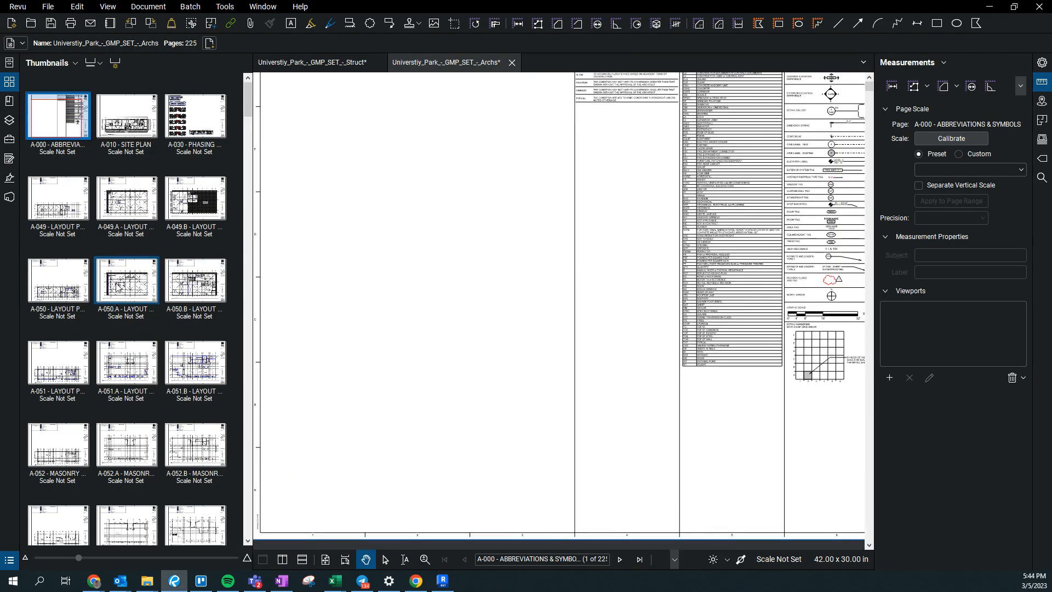
left_click(127, 198)
scroll(393, 317, "up", 5)
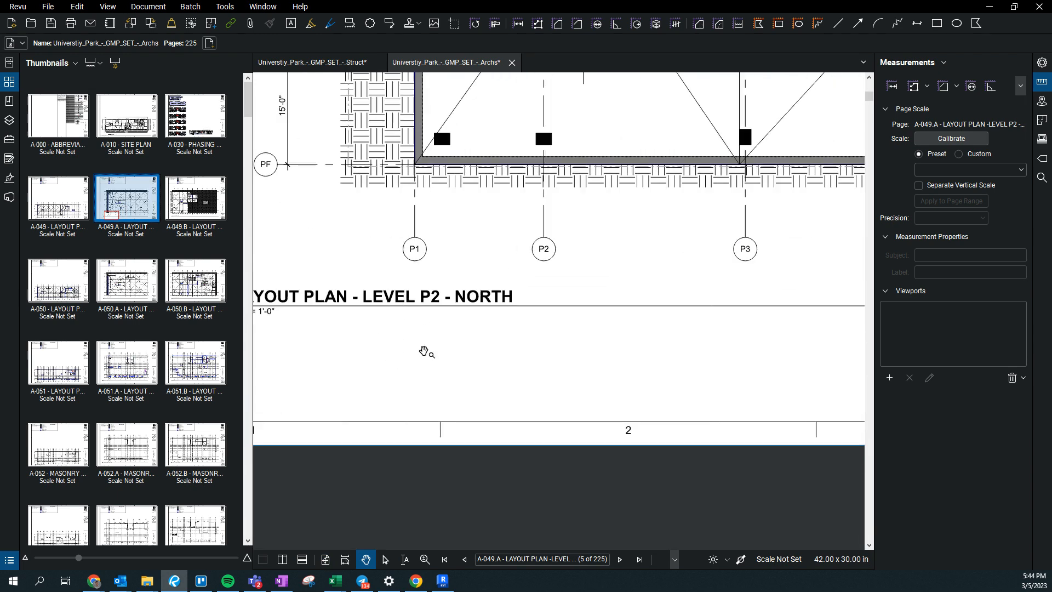
scroll(426, 352, "down", 3)
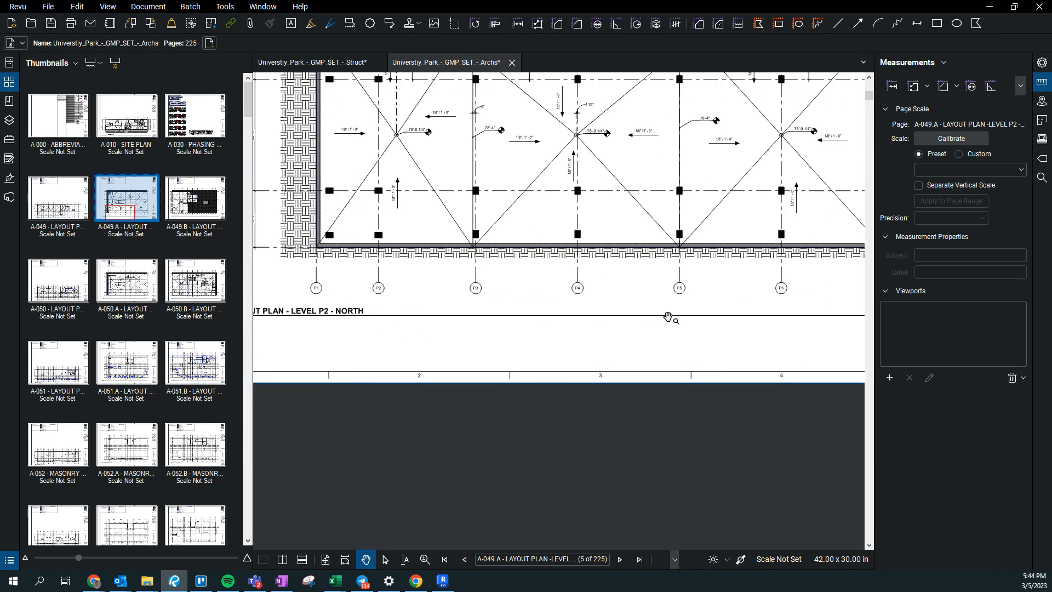
left_click_drag(546, 317, 748, 355)
scroll(378, 178, "up", 2)
left_click_drag(378, 179, 290, 263)
scroll(706, 454, "down", 1)
left_click_drag(705, 453, 404, 324)
scroll(307, 131, "down", 3)
left_click_drag(306, 131, 561, 304)
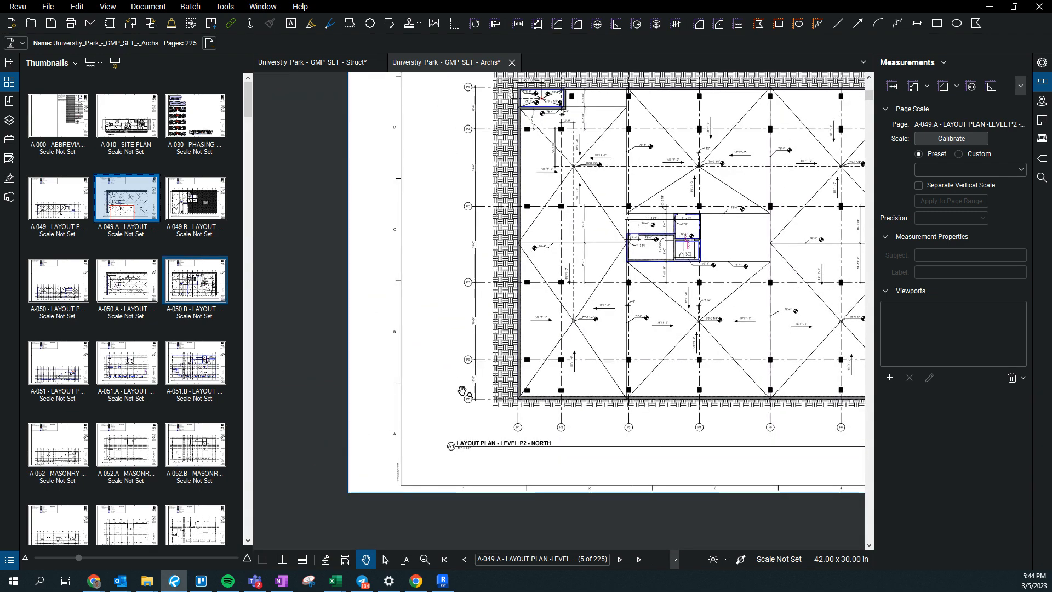
Step: Examine the lettered grid lines PA to PF and their spacing on the Level P2 north layout plan
scroll(467, 387, "up", 4)
left_click_drag(425, 132, 410, 411)
scroll(399, 299, "down", 1)
left_click_drag(422, 472, 406, 102)
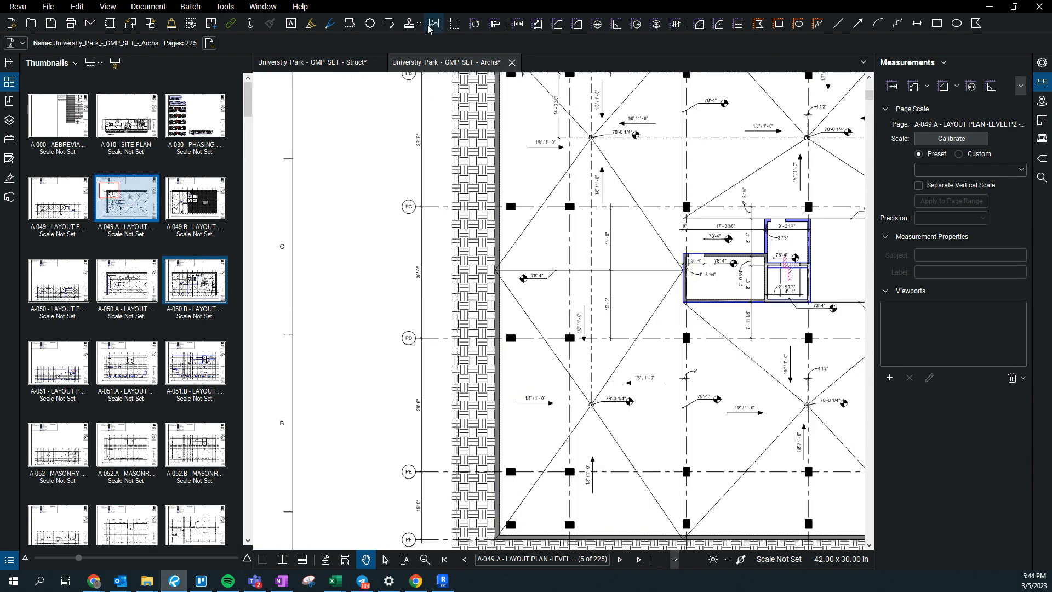
left_click_drag(411, 375, 457, 80)
scroll(494, 383, "down", 3)
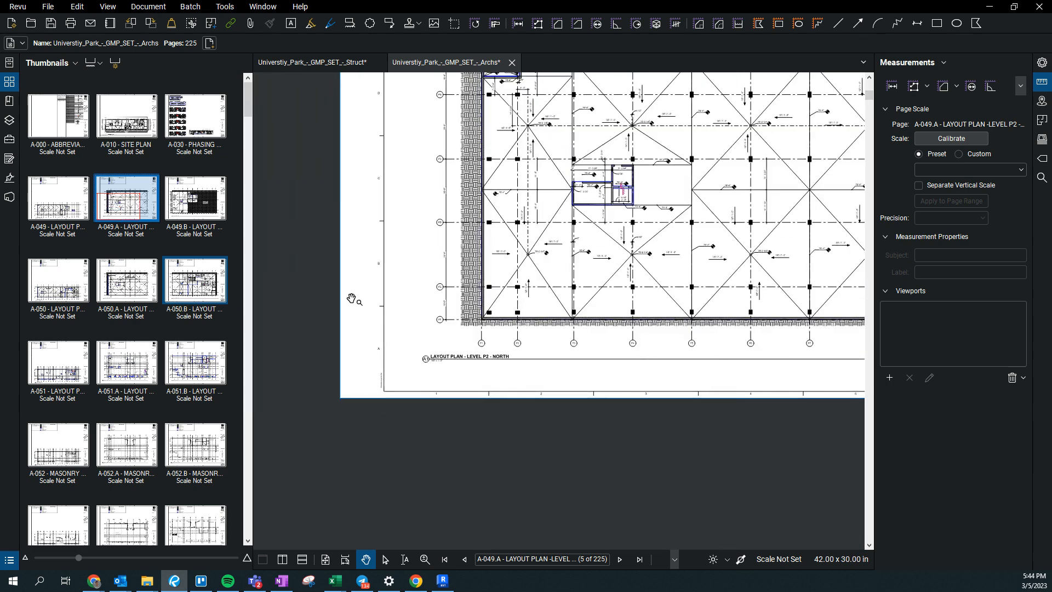
left_click_drag(353, 296, 261, 444)
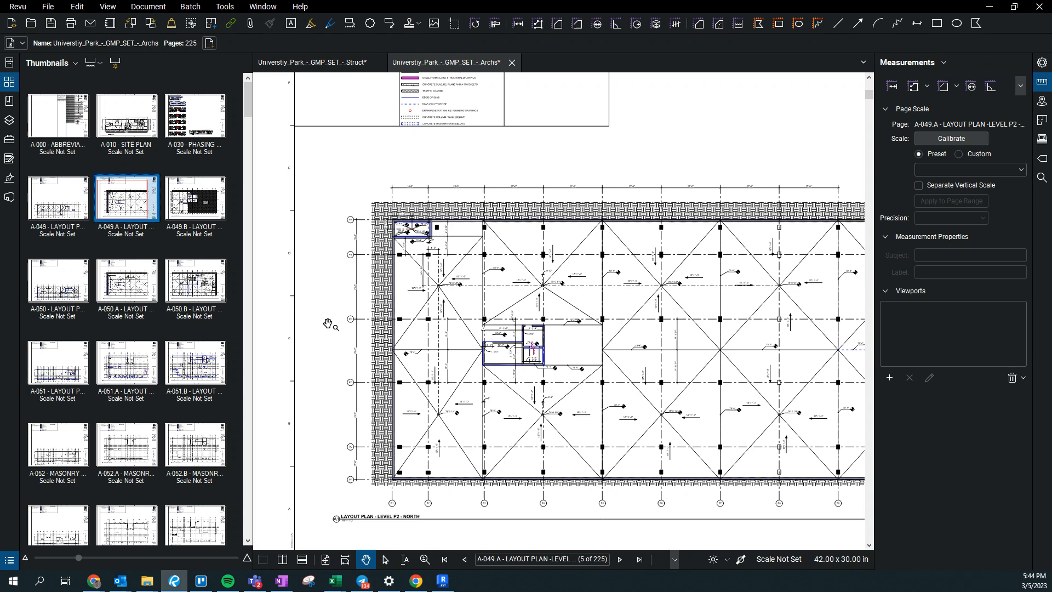
scroll(346, 239, "up", 3)
left_click_drag(388, 345, 387, 350)
scroll(466, 414, "down", 1)
left_click_drag(467, 416, 449, 219)
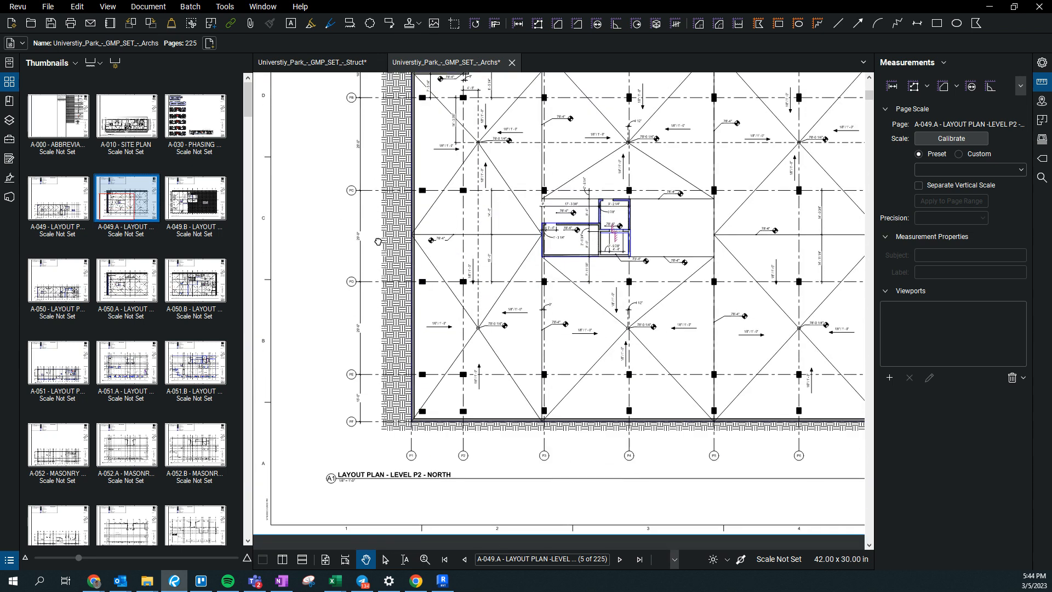
left_click_drag(378, 241, 361, 301)
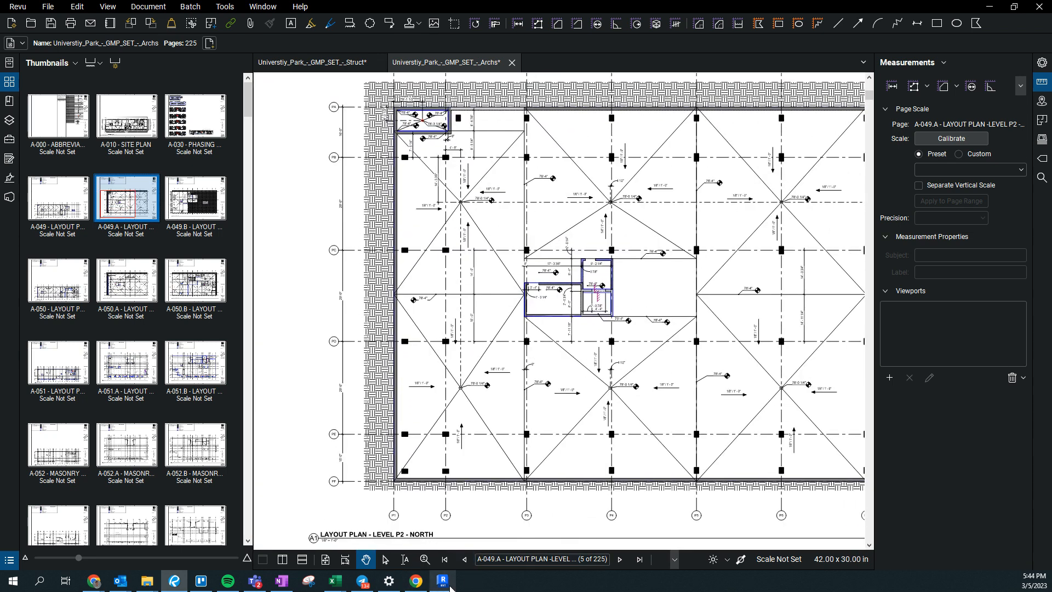
Step: Switch to Revit and rename horizontal grid A as PA in the LEVEL 1 plan
left_click(445, 582)
left_click(349, 272)
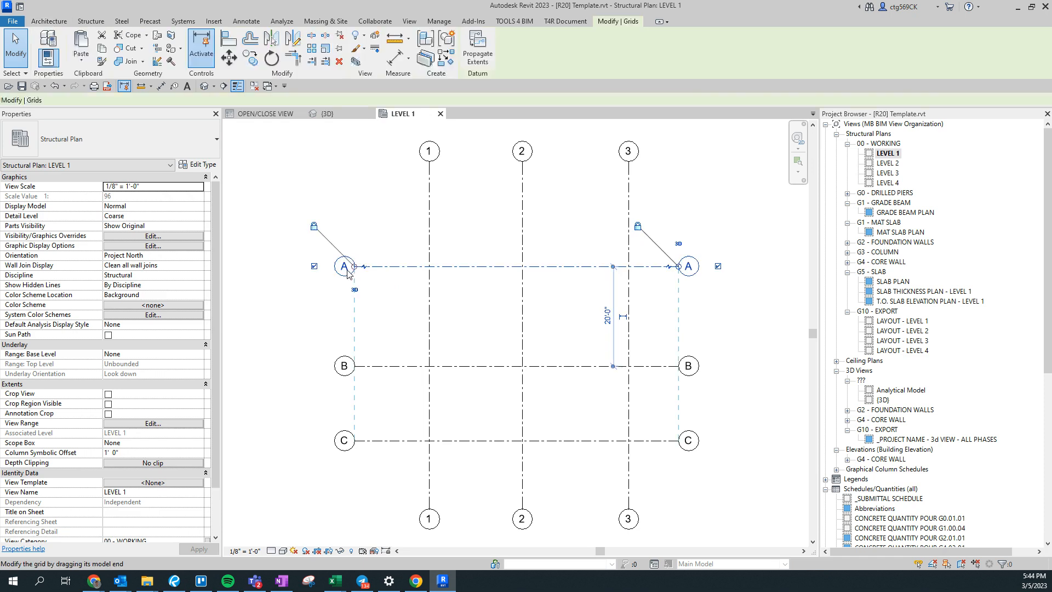
left_click(382, 282)
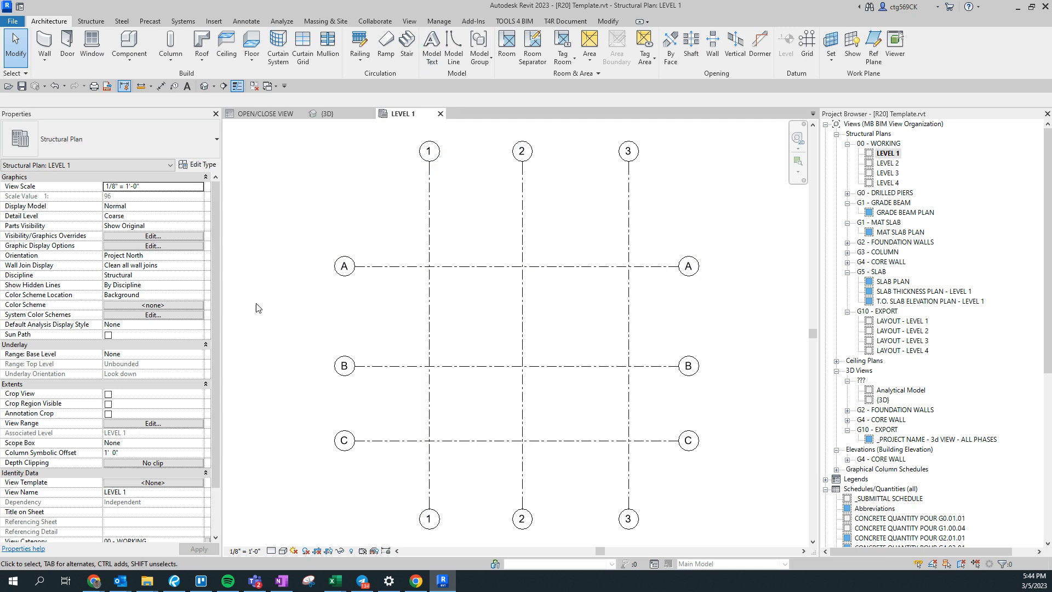
scroll(361, 250, "up", 2)
double_click(335, 281)
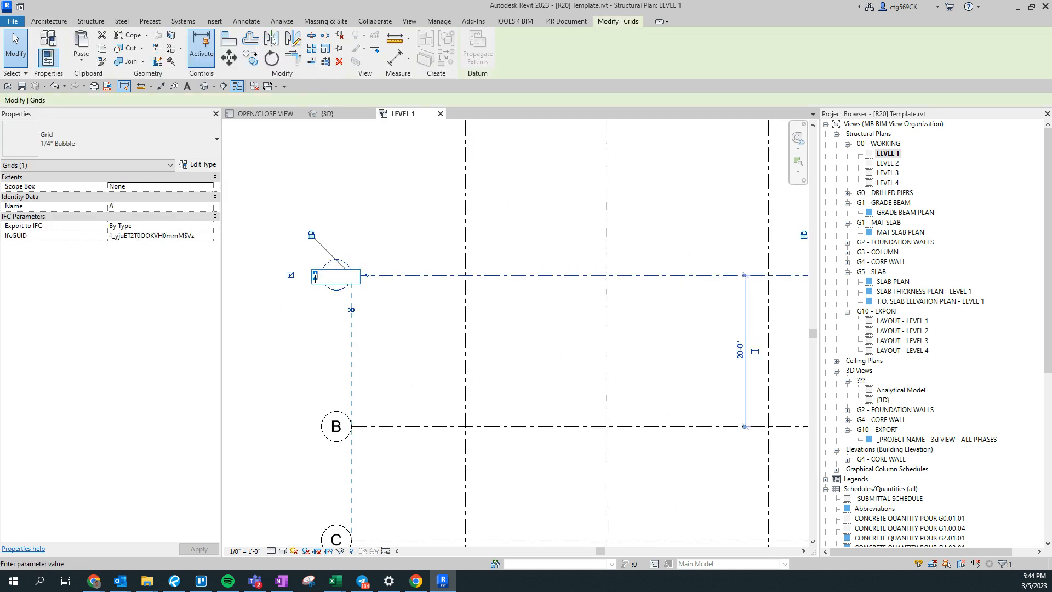
left_click(271, 357)
Step: Rename horizontal grids B and C as PB and PC
double_click(337, 434)
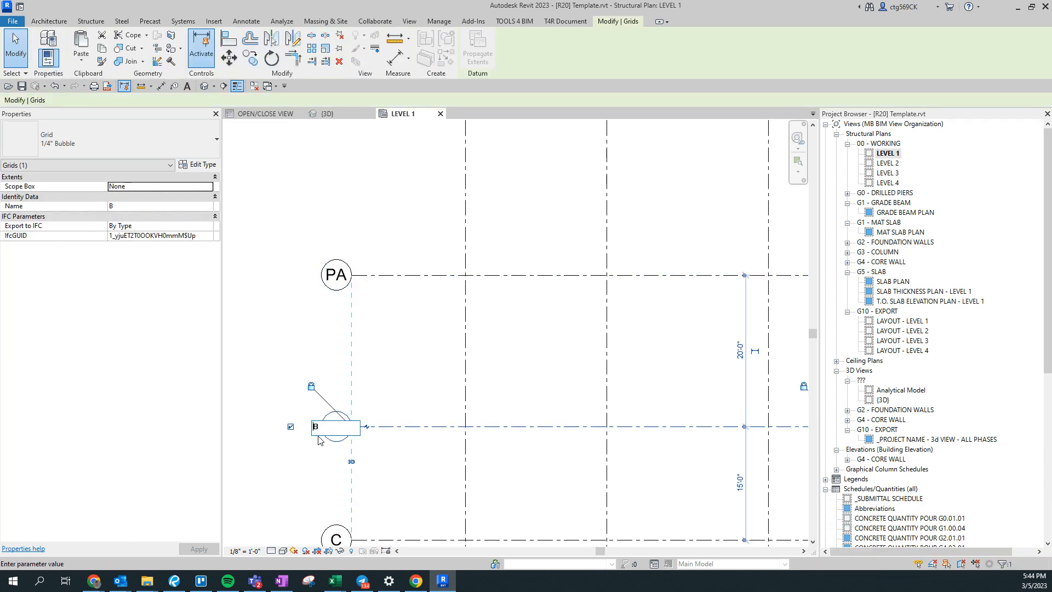
type("PB")
key("Return")
middle_click_drag(284, 430, 302, 234)
double_click(346, 361)
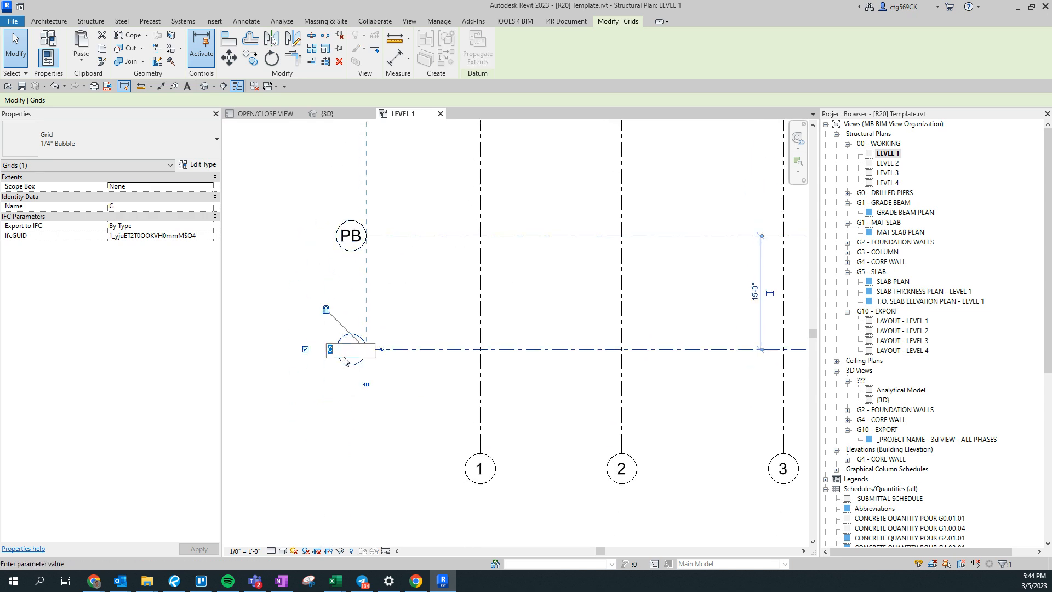
type("PC")
key("Return")
double_click(348, 365)
left_click(480, 468)
left_click(480, 468)
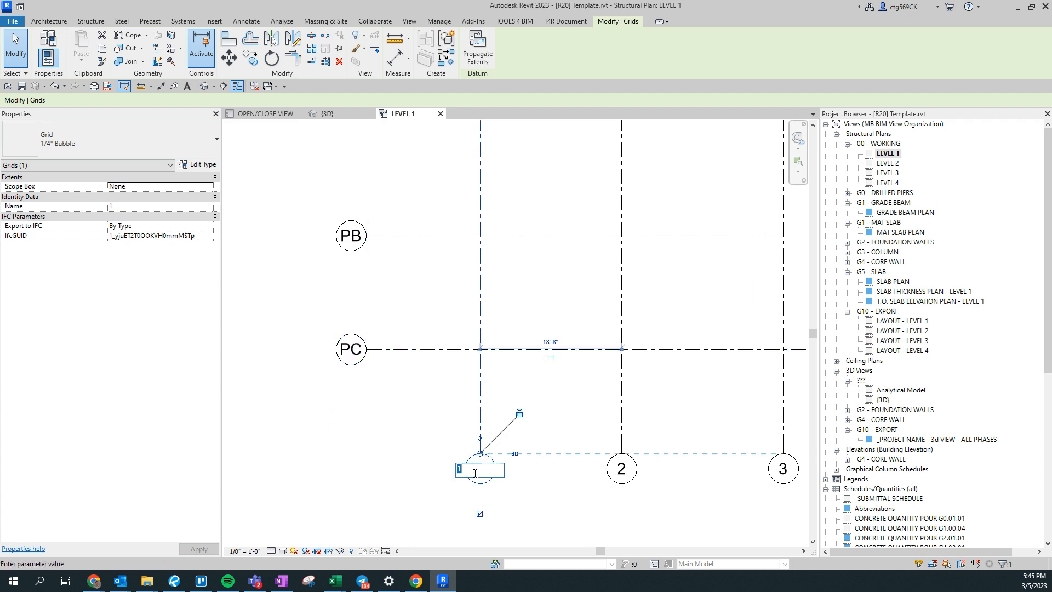
left_click(263, 415)
scroll(294, 418, "down", 5)
left_click(337, 436)
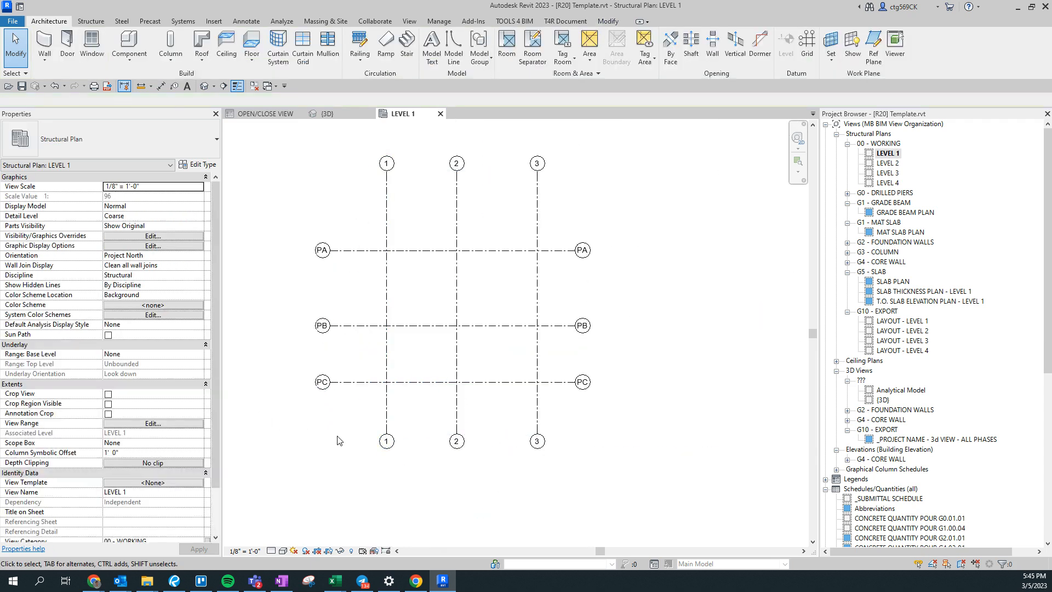
Step: Switch to Revu and check the spacing between grids PA, PB and PC on the Level P2 north layout plan
left_click(174, 581)
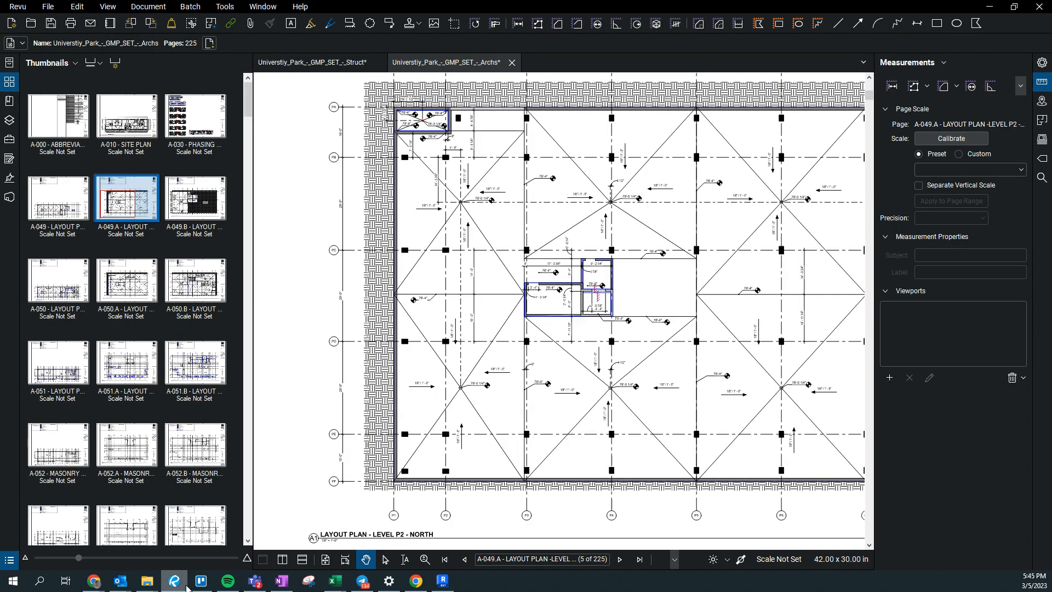
scroll(329, 107, "up", 3)
scroll(365, 401, "down", 1)
middle_click_drag(365, 397, 358, 366)
scroll(332, 454, "up", 1)
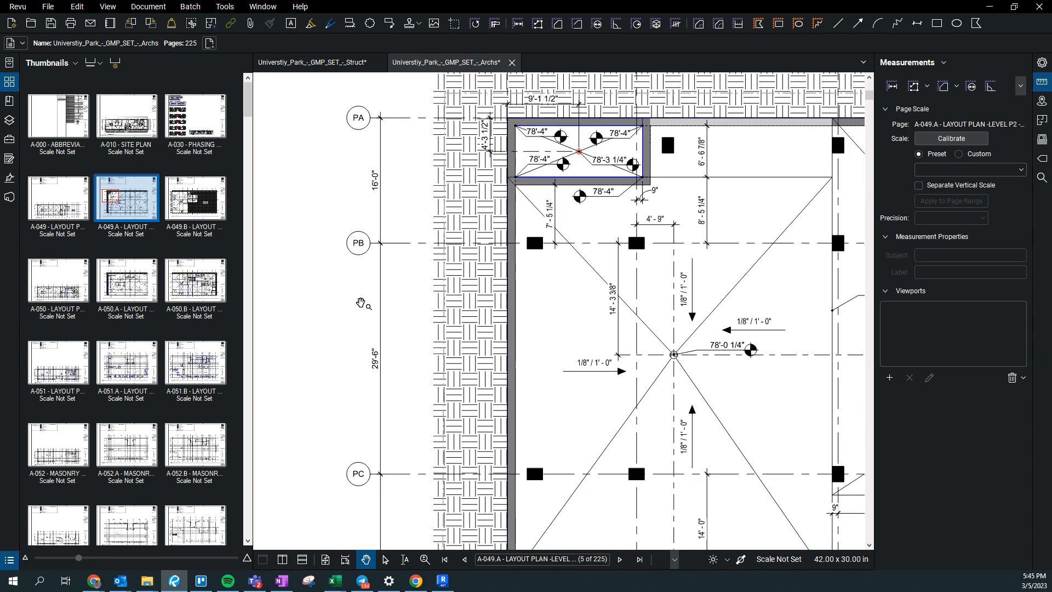
Step: Switch to Revit and place aligned dimensions between grids PA and PB and between PB and PC, near their left-hand bubbles
left_click(443, 580)
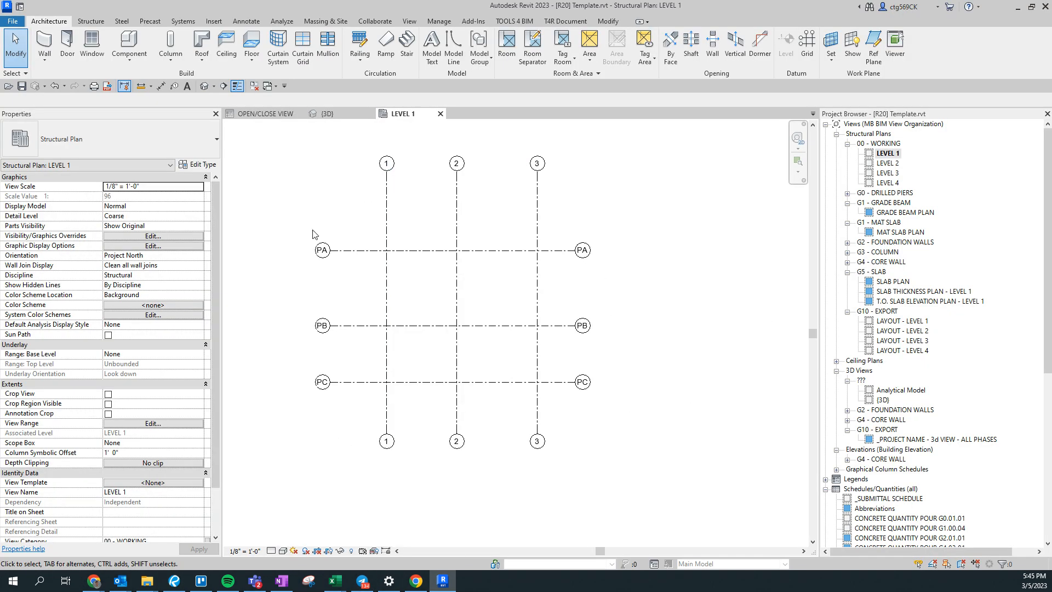
key("d")
key("i")
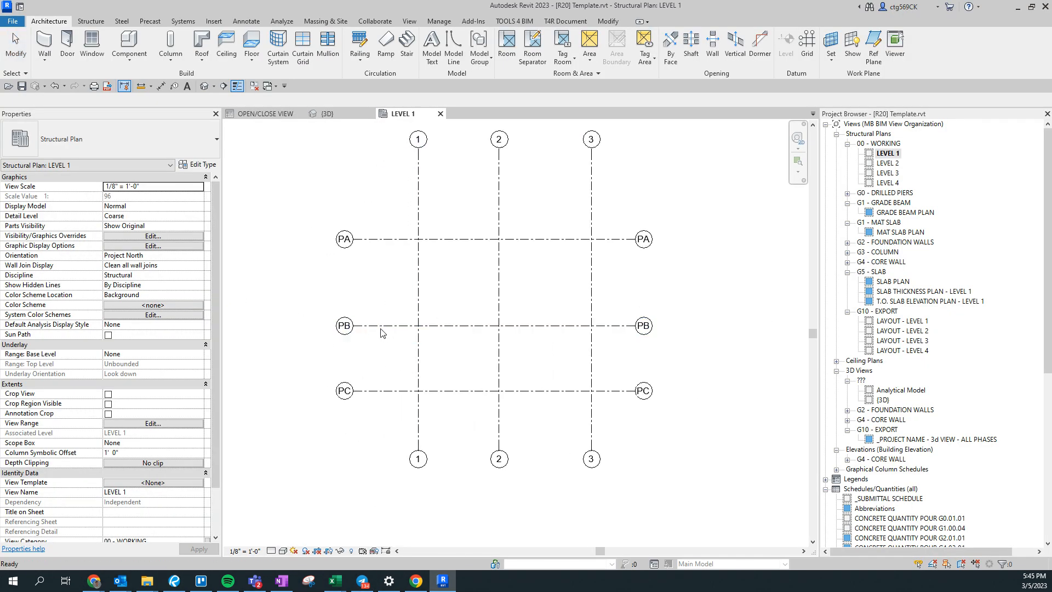
left_click(367, 326)
left_click(387, 239)
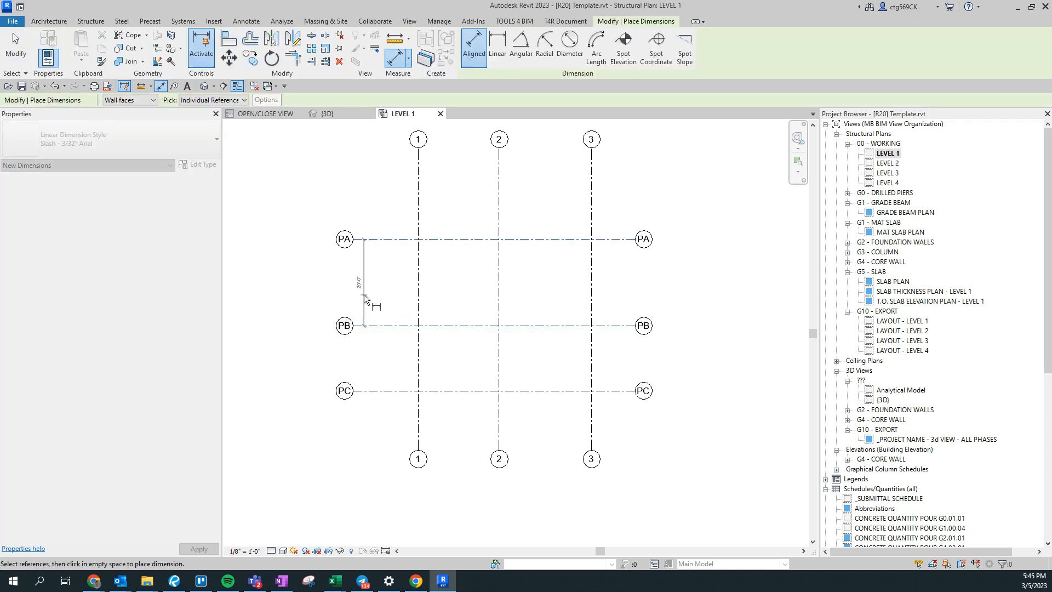
scroll(374, 298, "up", 2)
left_click(375, 459)
key("Escape")
key("Escape")
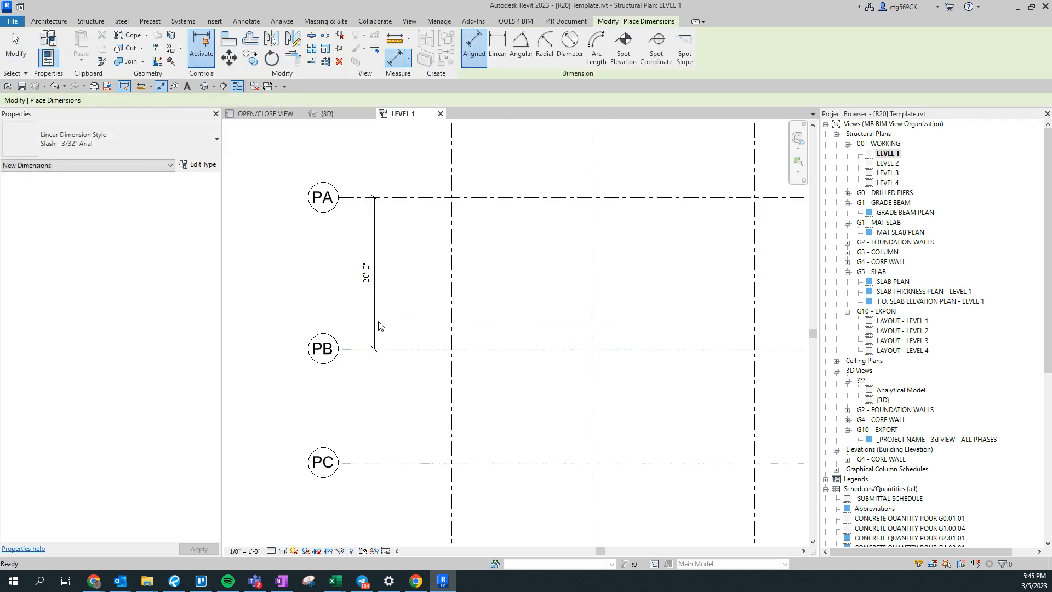
left_click(608, 49)
left_click(374, 463)
left_click(415, 367)
Step: Move grid PB by setting its spacing from grid PA to 16'-0"
left_click(406, 349)
left_click(367, 279)
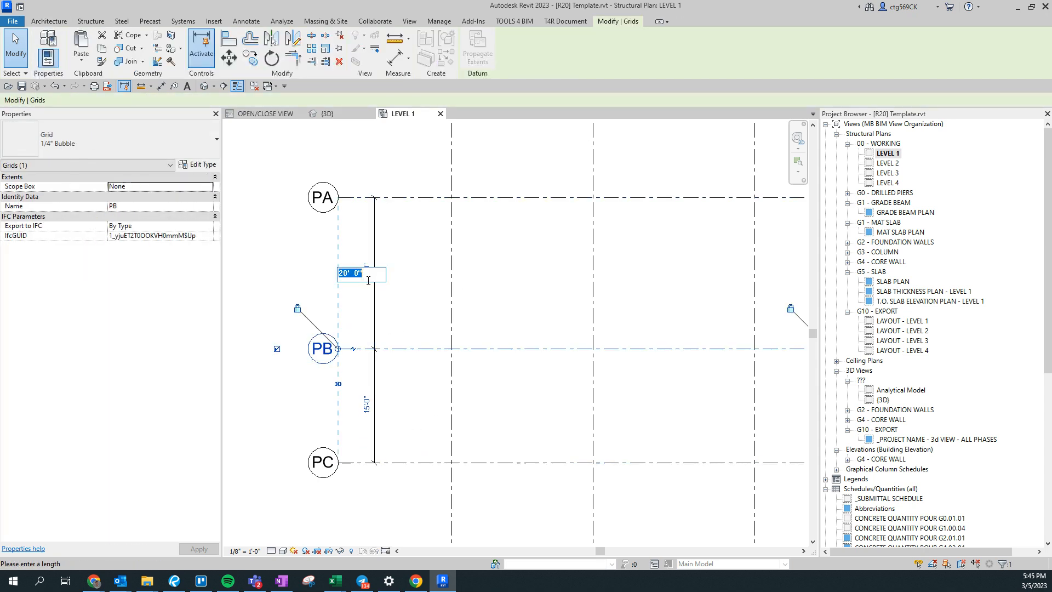
type("16")
key("Return")
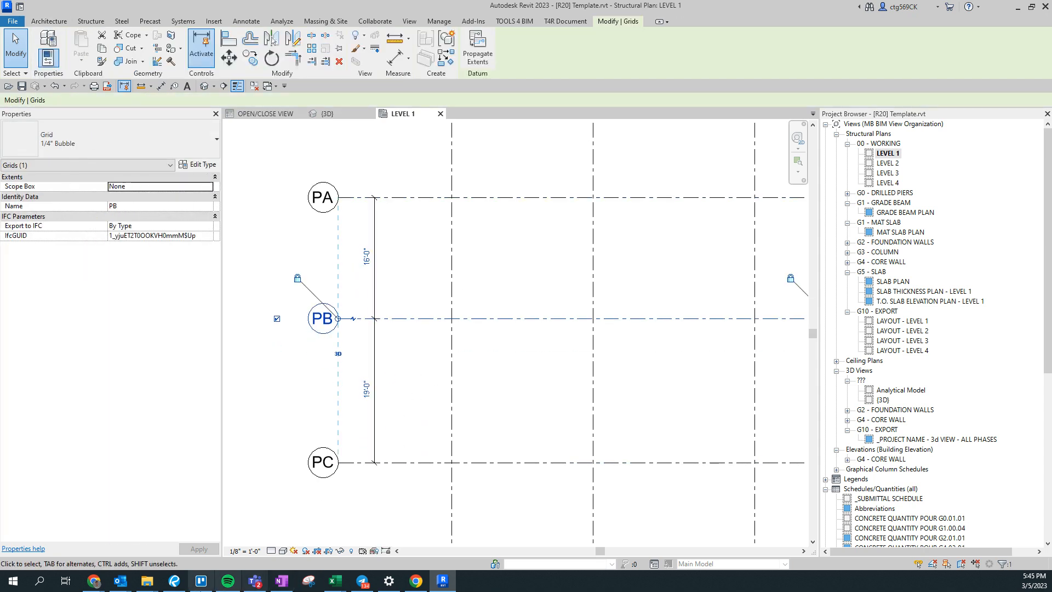
Step: Check the layout plan again, and move grid PC by setting its spacing from grid PB to 29'-6"
left_click(173, 582)
left_click(174, 582)
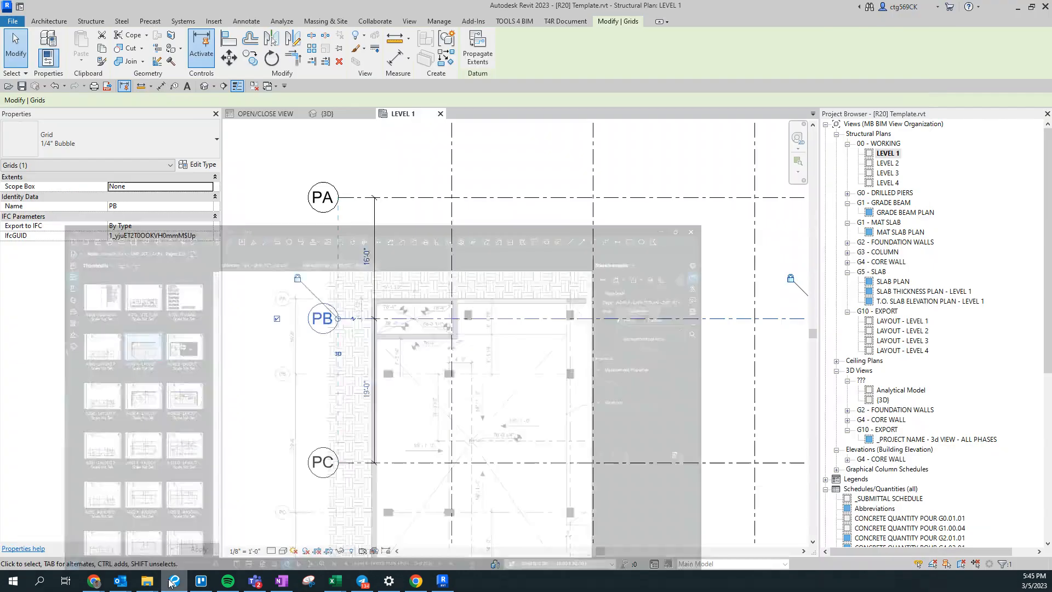
left_click(356, 389)
left_click(374, 399)
left_click(330, 477)
left_click(366, 389)
type("29'-6")
key("Return")
Step: Start the Copy tool on grid PC with the Multiple option enabled
scroll(408, 383, "down", 5)
middle_click_drag(495, 527, 430, 447)
scroll(287, 427, "up", 4)
scroll(290, 441, "up", 1)
left_click(254, 63)
scroll(337, 366, "down", 4)
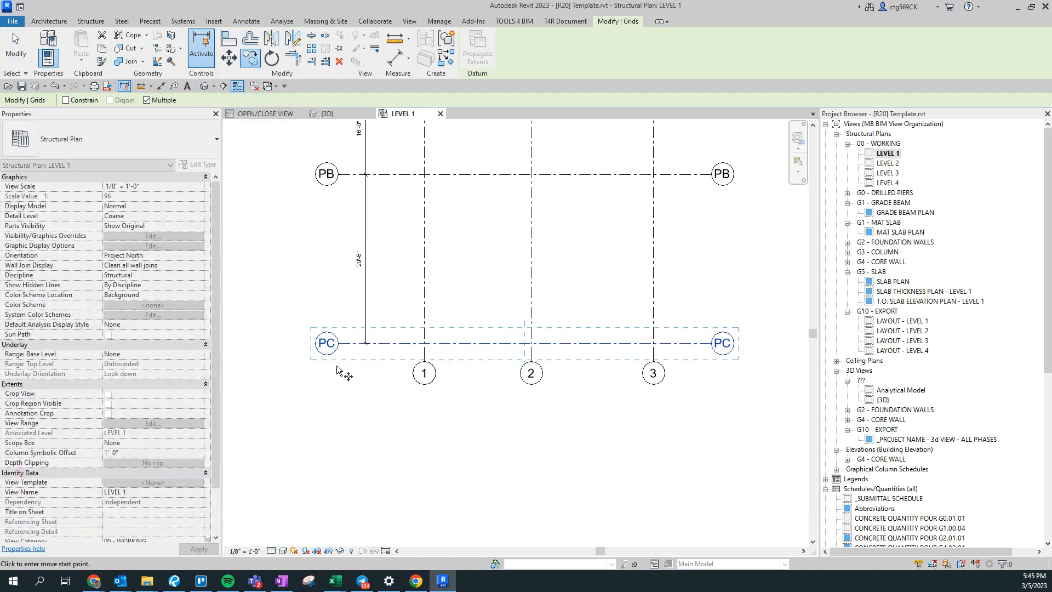
Step: Switch to Revu and check the spacing of grids PD, PE and PF on the Level P2 north layout plan
left_click(176, 579)
left_click_drag(356, 369, 336, 208)
scroll(363, 425, "down", 2)
left_click_drag(364, 427, 360, 304)
scroll(358, 278, "up", 3)
scroll(339, 427, "down", 2)
left_click_drag(351, 264, 295, 211)
scroll(313, 511, "up", 1)
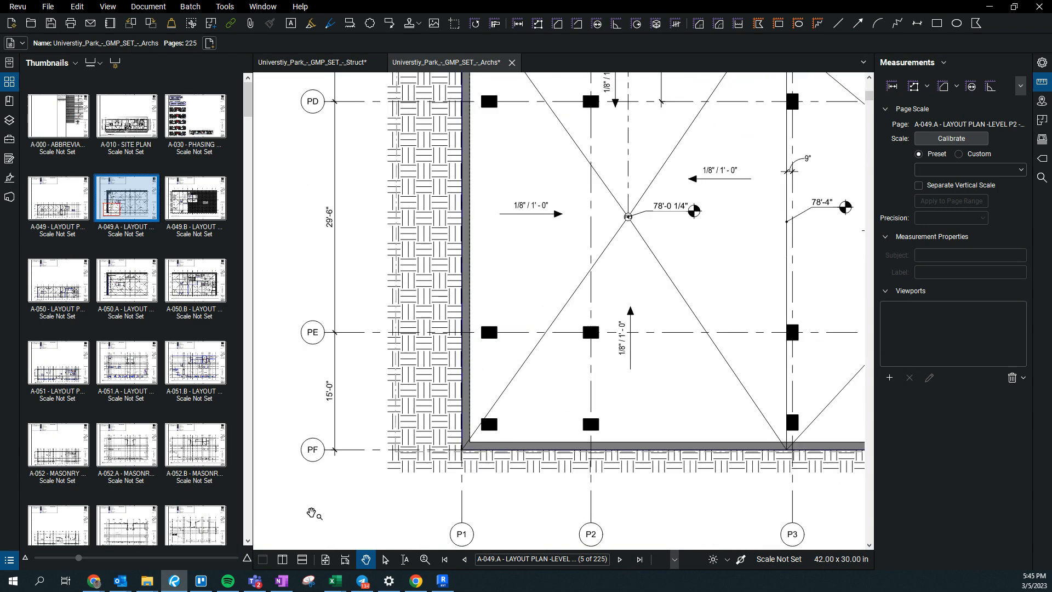
left_click_drag(379, 371, 383, 401)
Step: Switch to Revit and place a copy of grid PC 29'-0" below it
left_click(443, 581)
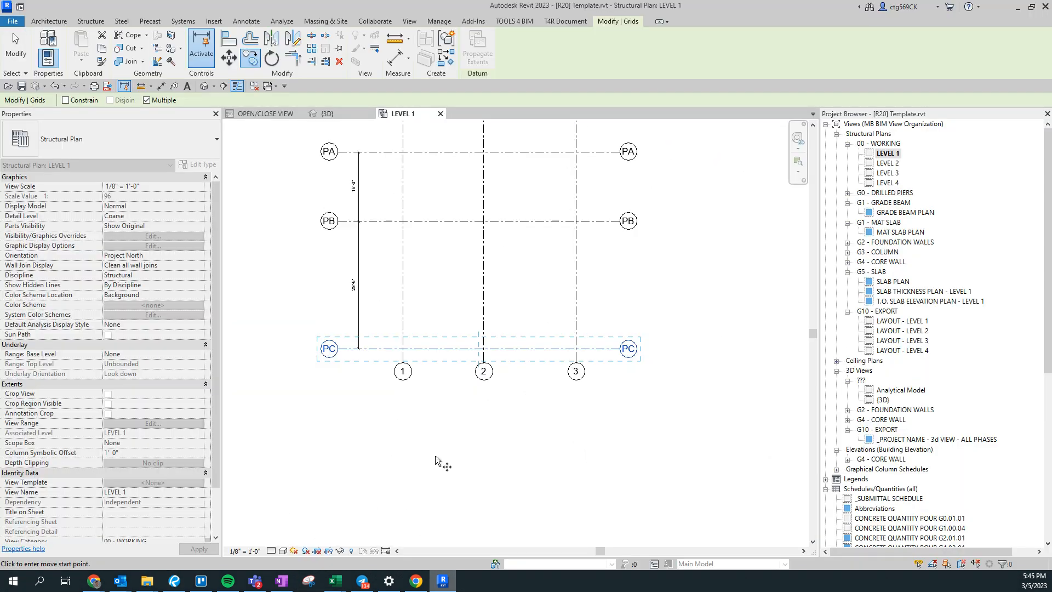
scroll(371, 369, "up", 3)
left_click(364, 331)
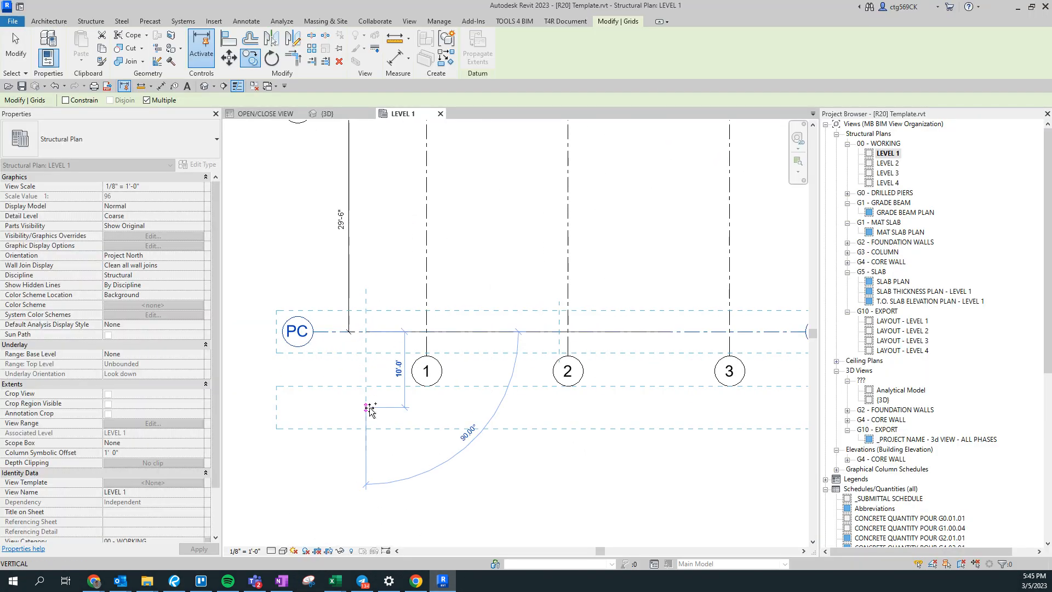
type("29")
key("Return")
middle_click_drag(368, 407, 407, 210)
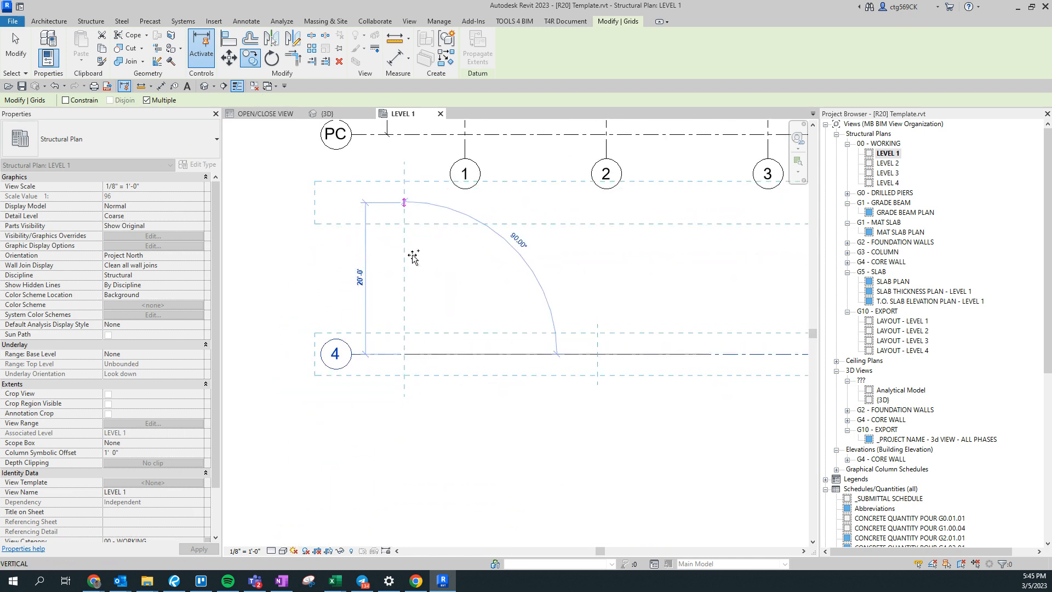
Step: Place two more grid copies, one 29'-6" below the last and another 15'-0" below that, and finish copying
type("2")
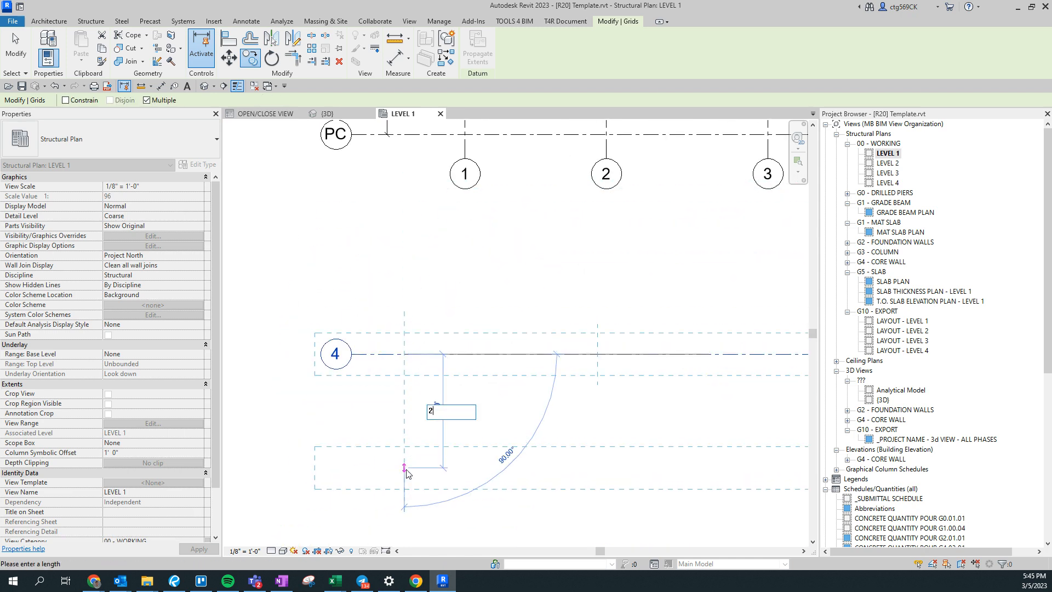
type("9-6")
key("Return")
scroll(406, 470, "down", 1)
middle_click_drag(407, 470, 405, 214)
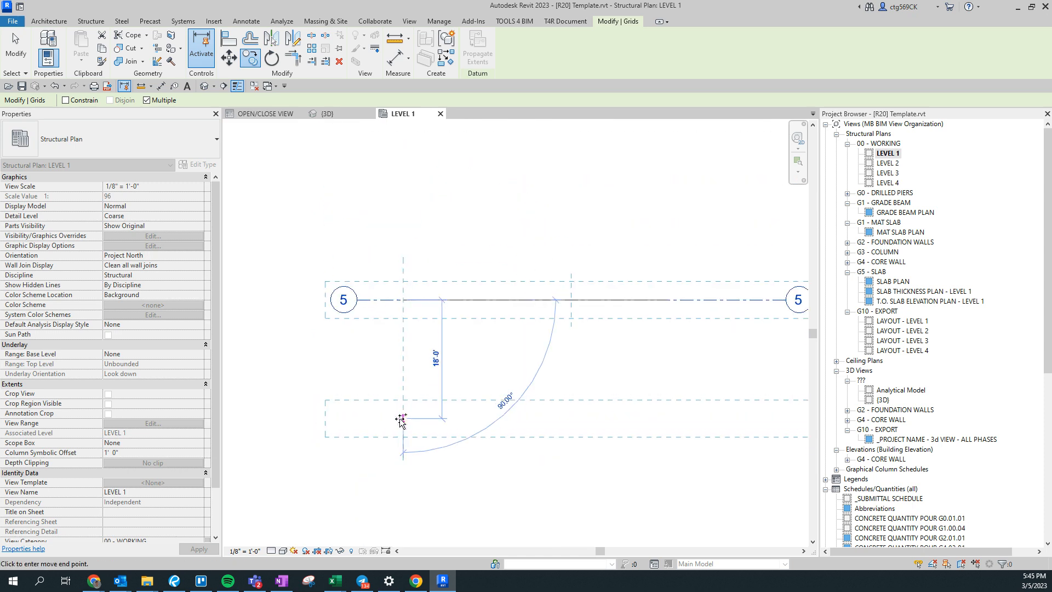
type("15")
key("Return")
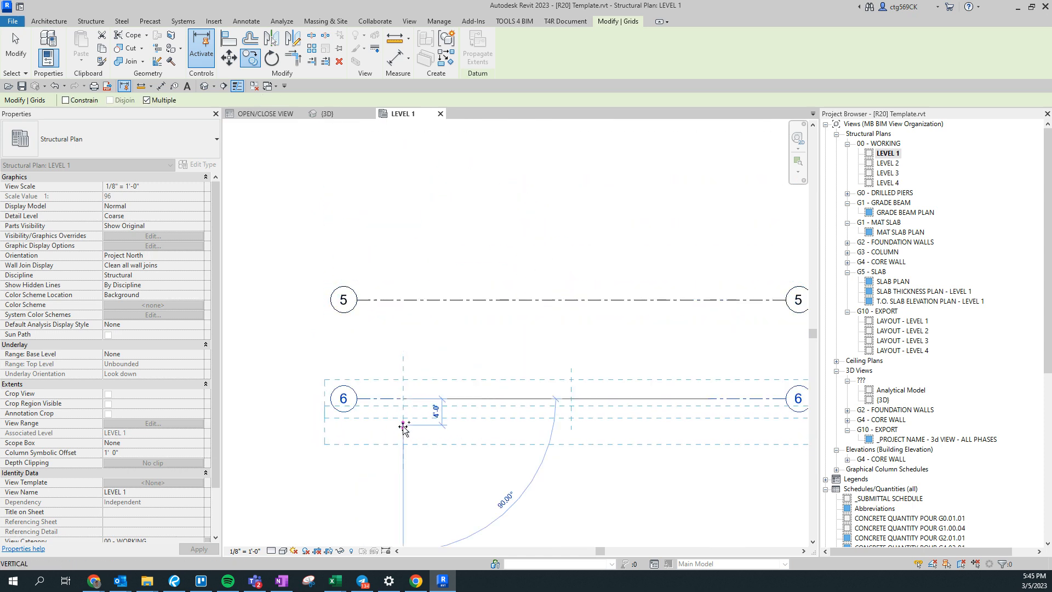
scroll(405, 425, "down", 2)
key("Escape")
Step: Rename the three copied grids below PC as PD, PE and PF, from top to bottom
double_click(365, 245)
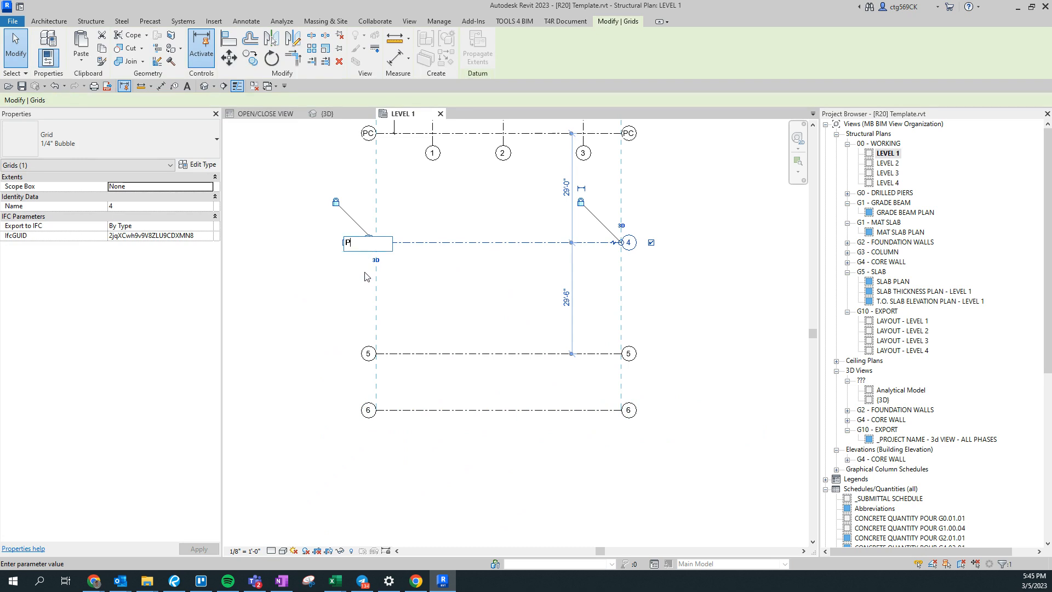
left_click(353, 350)
left_click(353, 350)
double_click(368, 356)
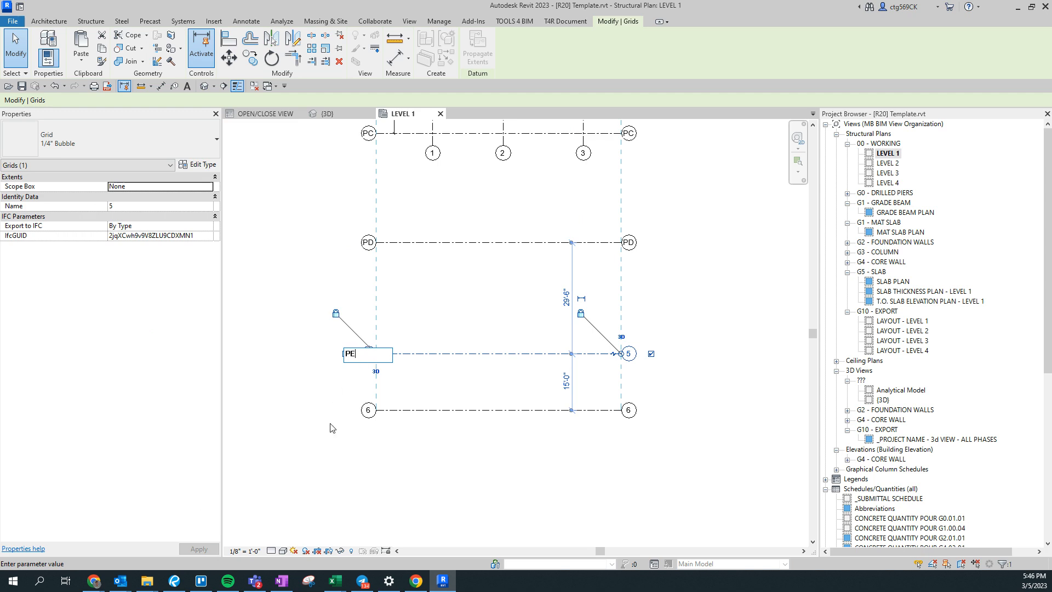
scroll(384, 408, "up", 3)
double_click(356, 425)
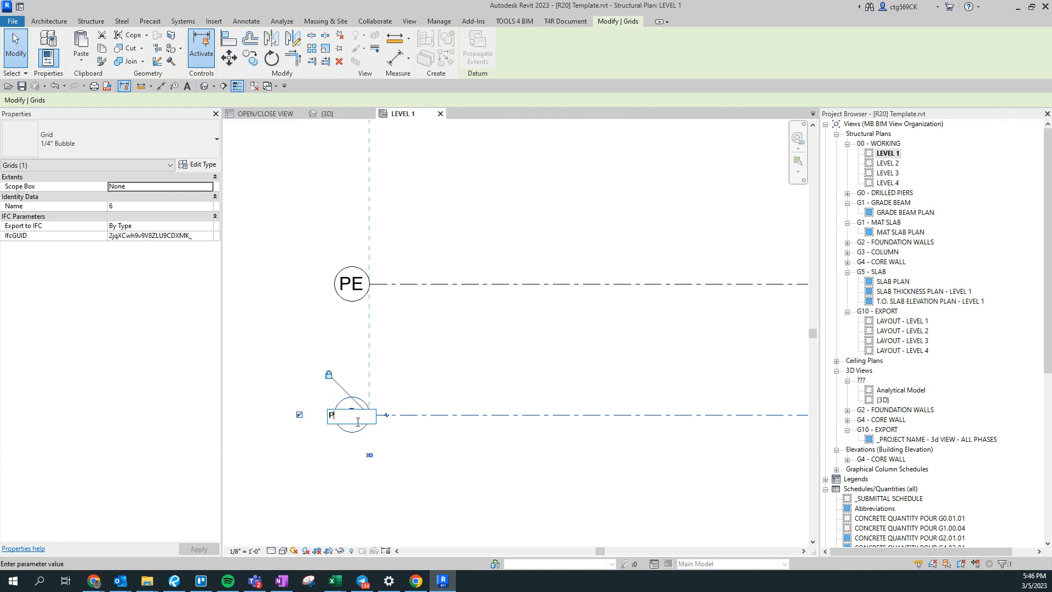
left_click(300, 406)
Step: Extend the existing PA–PC dimension string with witness lines on grids PD, PE and PF
scroll(300, 406, "down", 3)
scroll(344, 192, "up", 3)
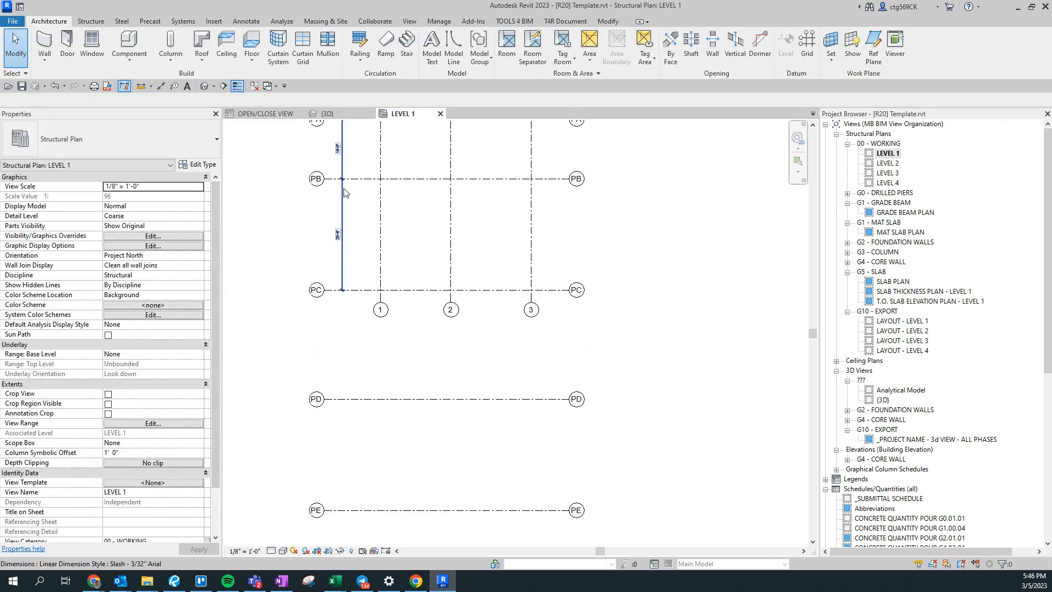
key("d")
key("i")
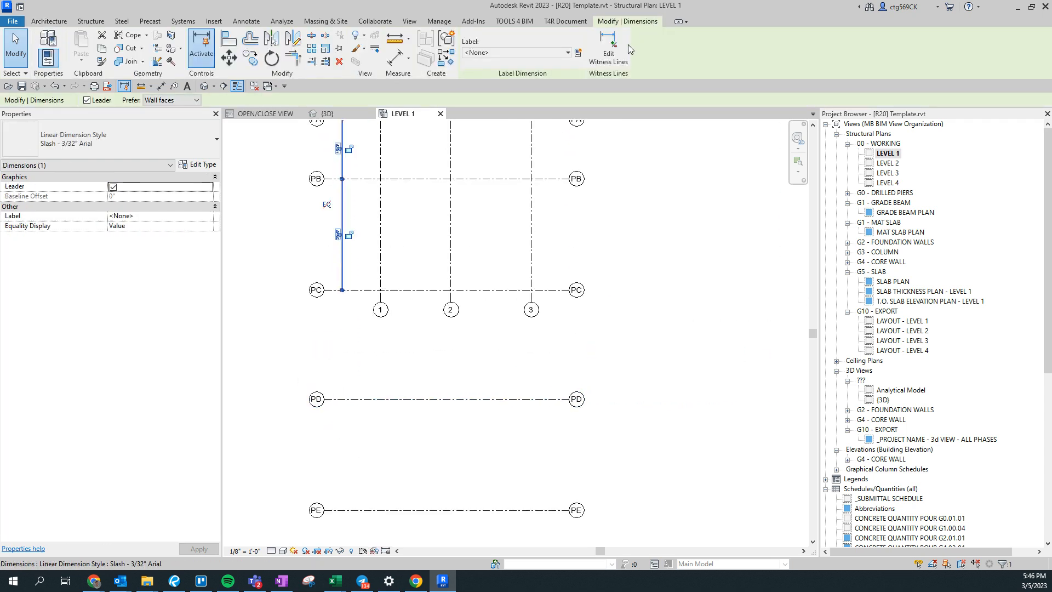
scroll(348, 384, "up", 4)
scroll(385, 445, "down", 1)
middle_click_drag(385, 445, 516, 7)
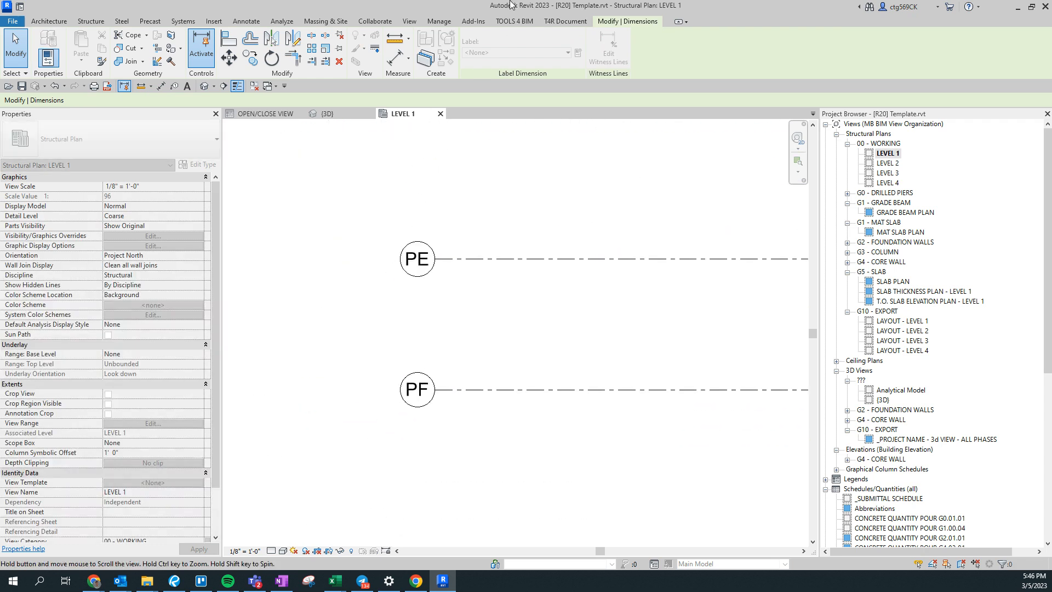
left_click(494, 260)
middle_click_drag(446, 340, 390, 136)
left_click(404, 336)
left_click(407, 274)
key("Escape")
key("Escape")
scroll(402, 293, "down", 3)
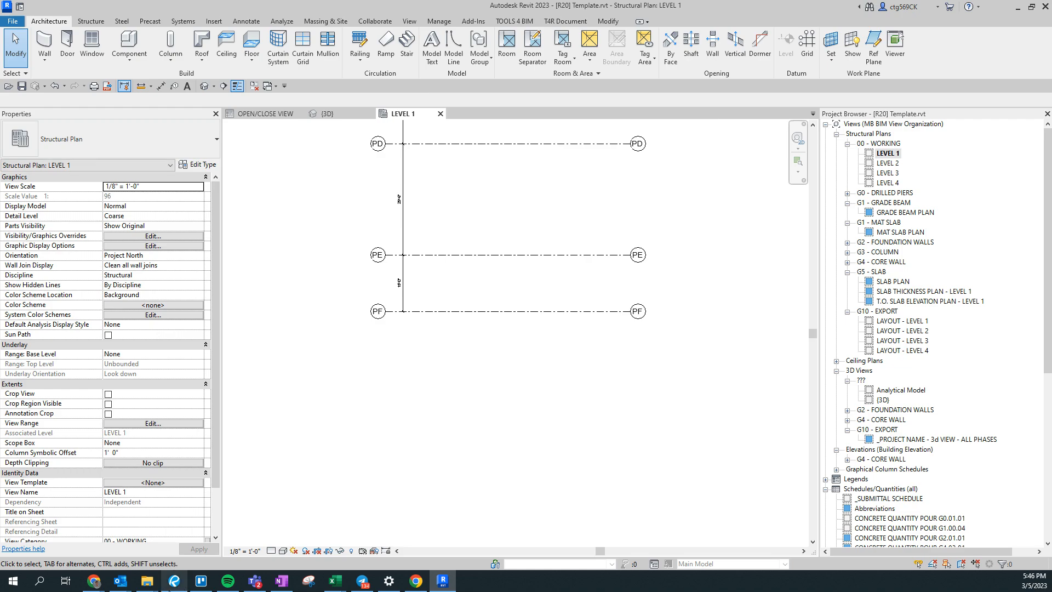
Step: Switch to Revu and check the names of the vertical grids along the bottom of the Level P2 north layout plan
left_click(174, 580)
middle_click_drag(411, 260, 284, 432)
scroll(307, 378, "down", 4)
middle_click_drag(585, 102, 505, 259)
middle_click_drag(524, 457, 507, 297)
middle_click_drag(505, 407, 561, 294)
middle_click_drag(285, 427, 372, 427)
scroll(372, 426, "up", 4)
scroll(240, 315, "down", 12)
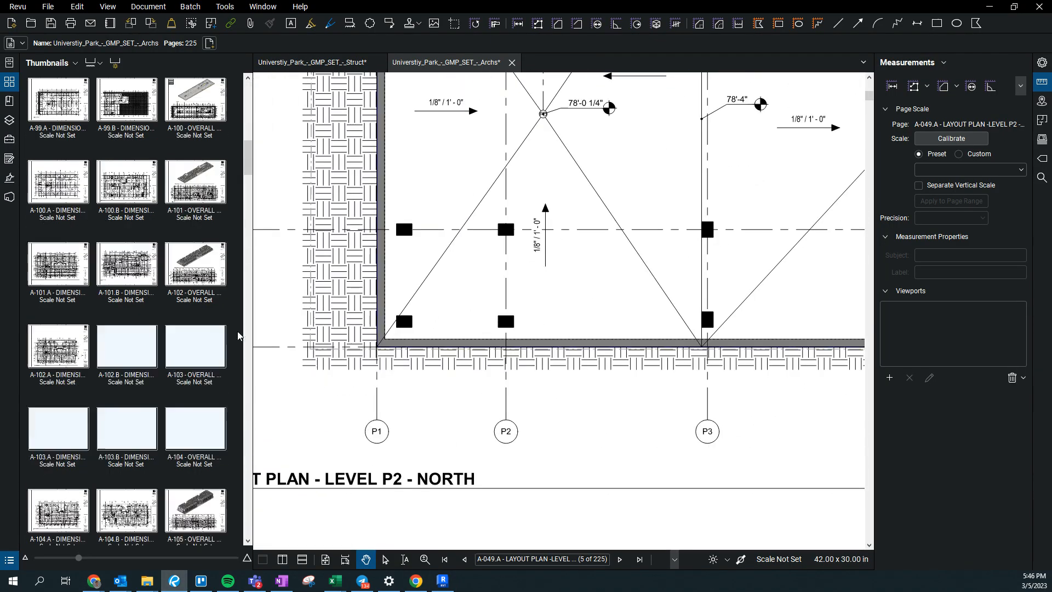
middle_click_drag(609, 431, 474, 406)
scroll(475, 406, "down", 2)
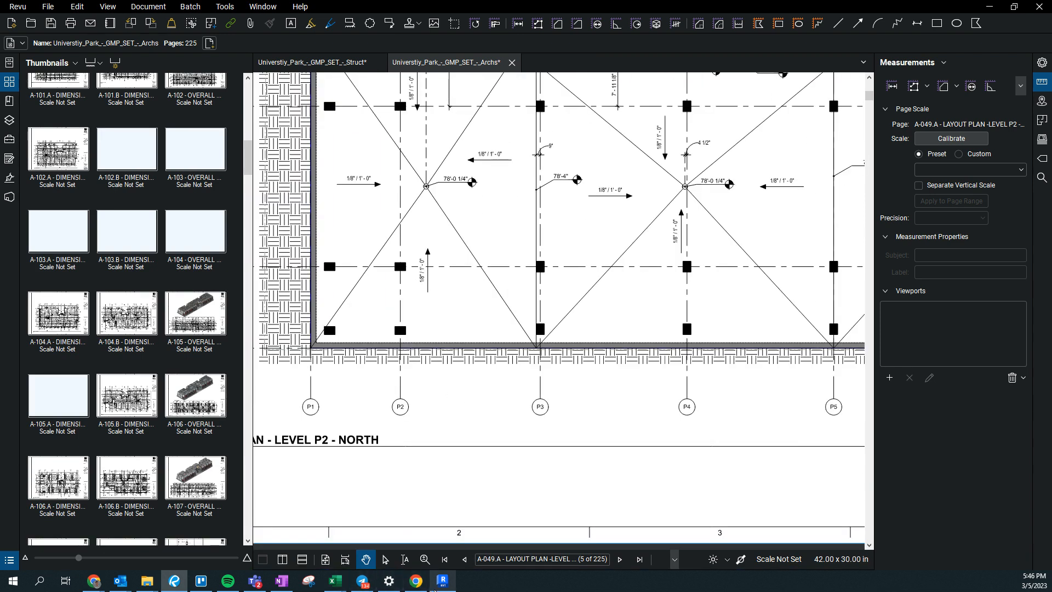
Step: Switch to Revit and extend the lower ends of vertical grids 1, 2 and 3 past grid PF
left_click(443, 581)
middle_click_drag(385, 314, 379, 260)
scroll(378, 282, "down", 1)
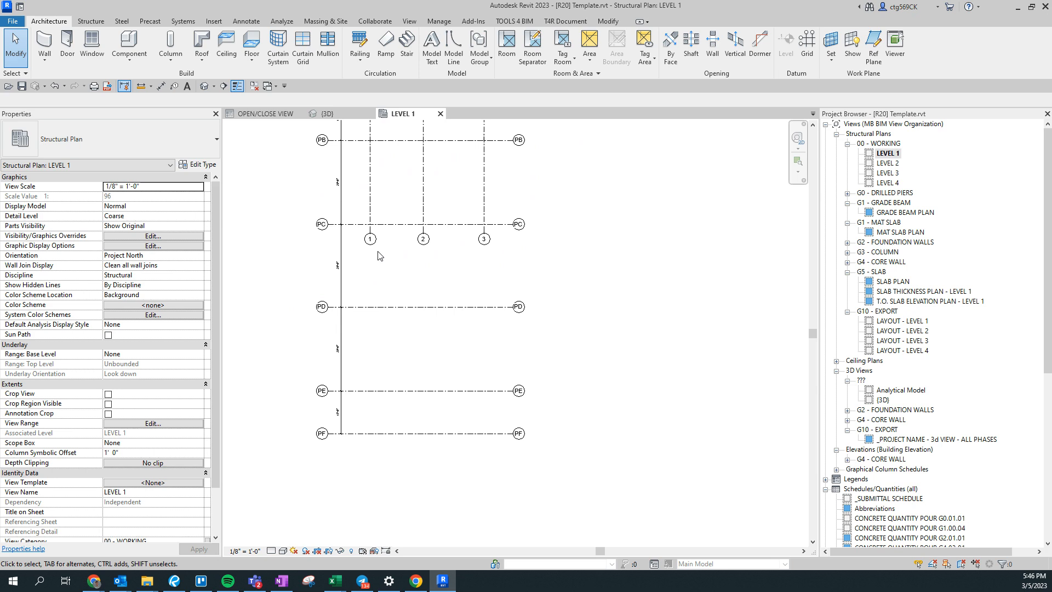
left_click(371, 237)
scroll(376, 234, "up", 2)
left_click_drag(369, 231, 392, 485)
middle_click_drag(393, 485, 393, 369)
left_click_drag(392, 369, 392, 444)
Step: Rename vertical grids 1, 2 and 3 as P1, P2 and P3
middle_click_drag(388, 125, 301, 436)
middle_click_drag(267, 131, 278, 291)
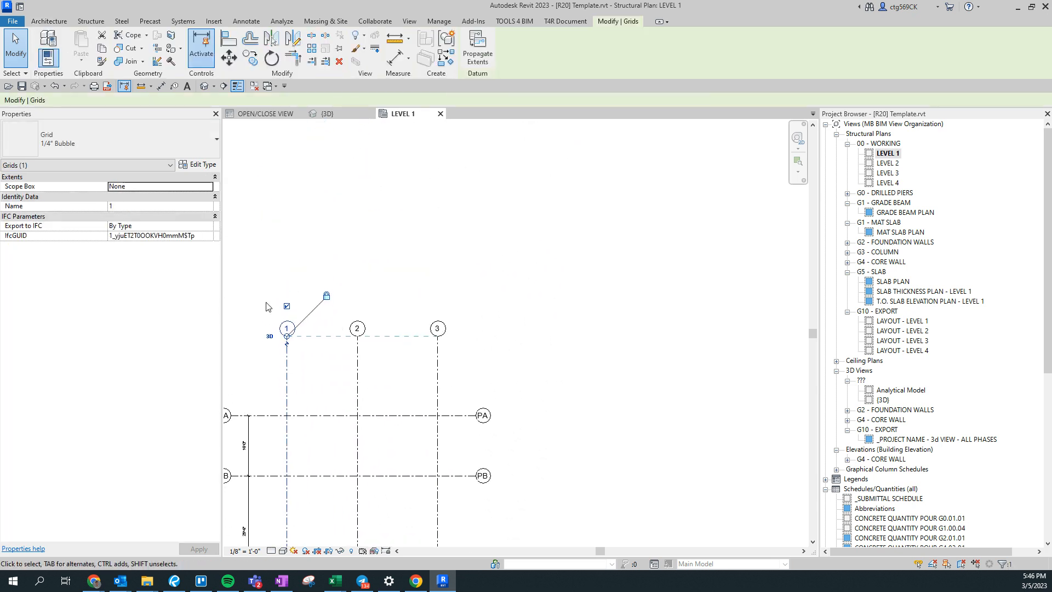
scroll(271, 300, "up", 2)
left_click(301, 345)
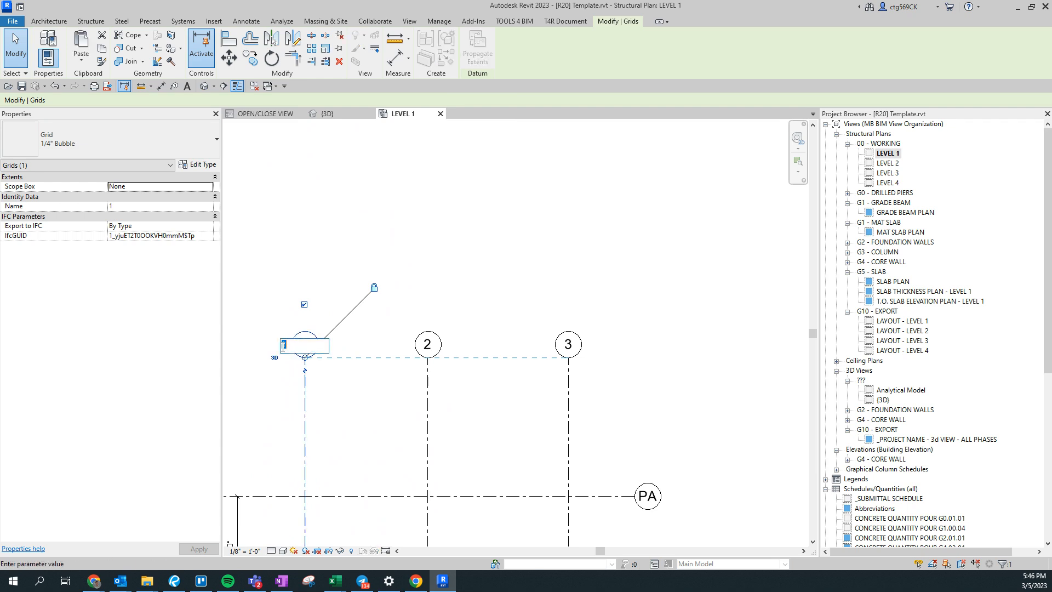
left_click(428, 346)
left_click(428, 344)
type("P")
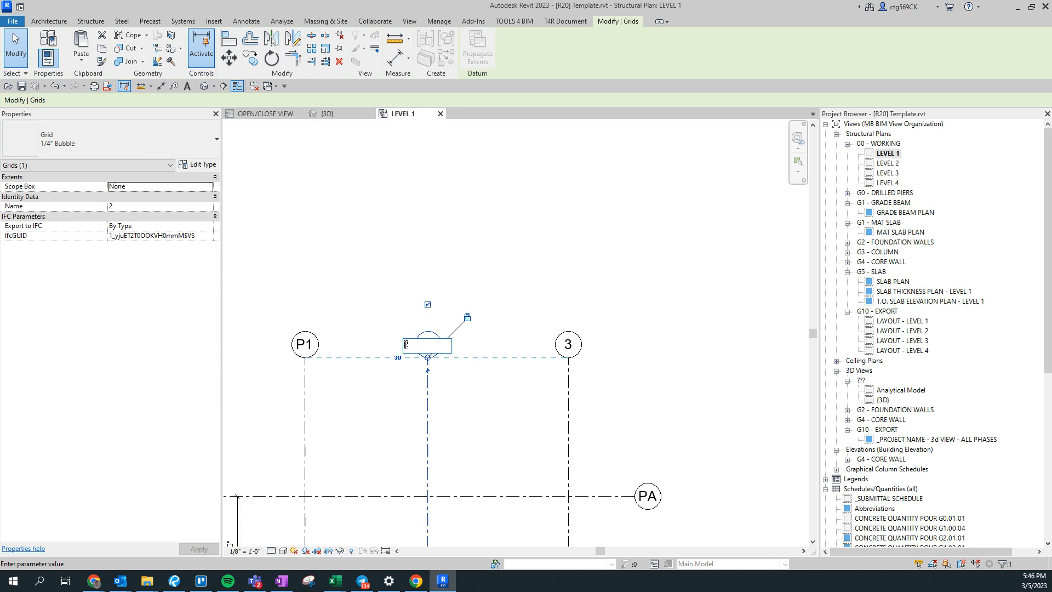
type("2")
key("Return")
left_click(560, 345)
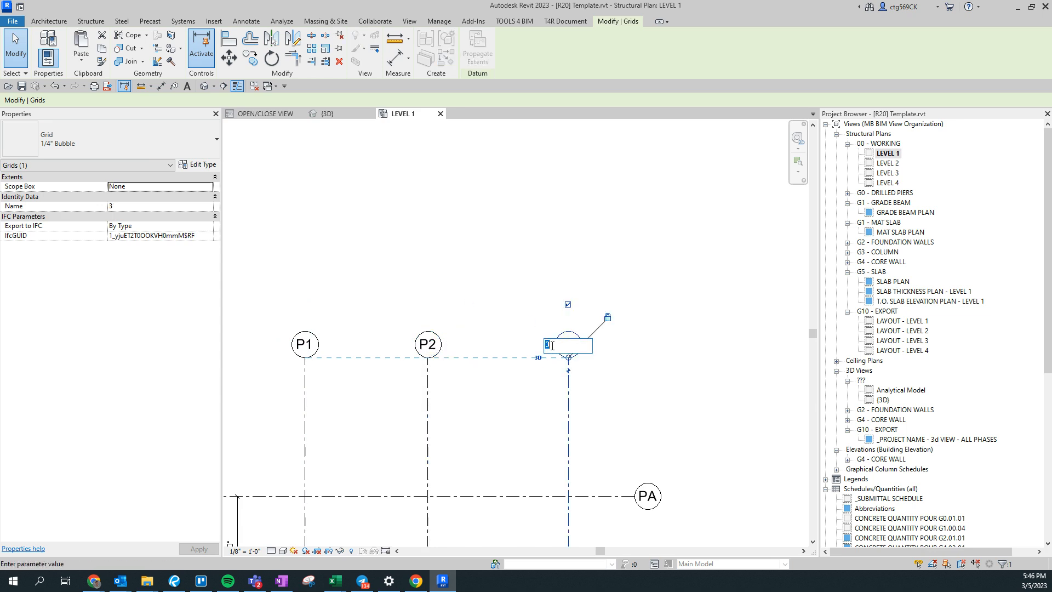
type("P")
key("Return")
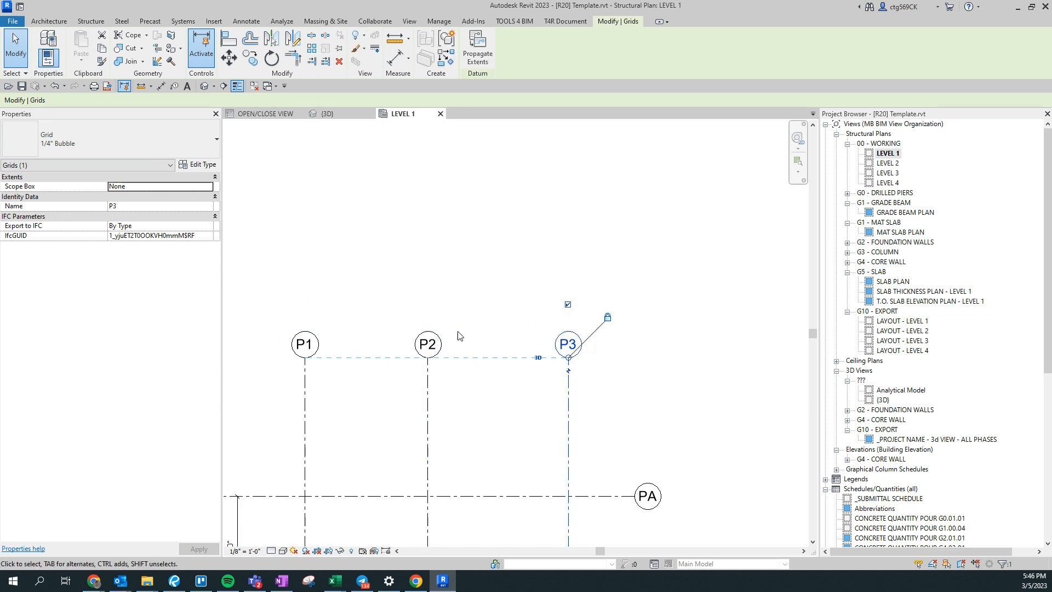
left_click(455, 330)
Step: Add an aligned dimension string across grids P3, P2 and P1, placed between their upper bubbles and grid PA
scroll(455, 332, "down", 2)
middle_click_drag(456, 406, 412, 338)
key("d")
key("i")
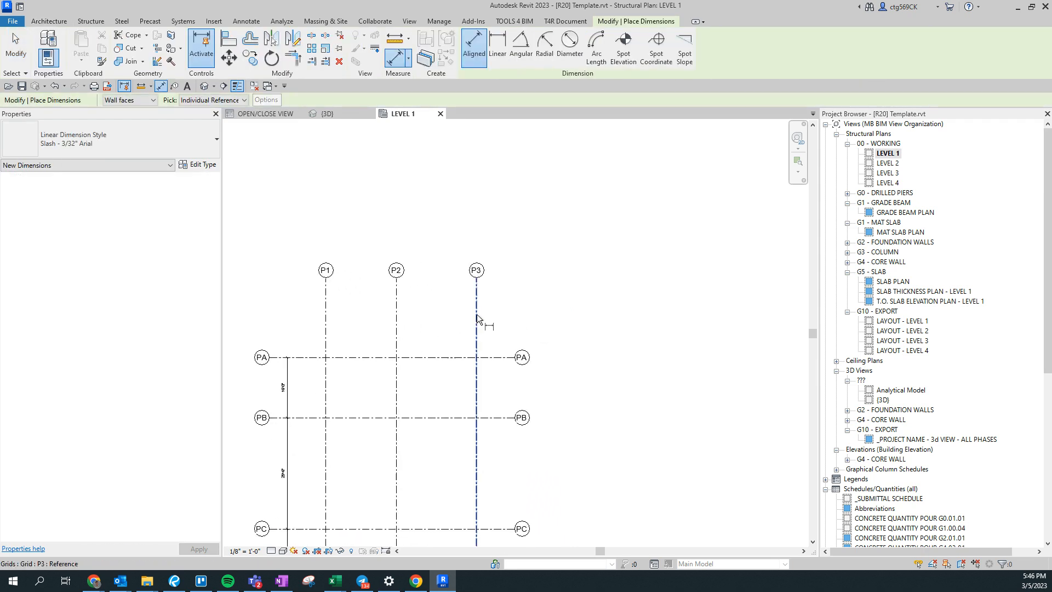
left_click(477, 307)
left_click(396, 327)
left_click(326, 328)
left_click(362, 323)
scroll(398, 323, "up", 3)
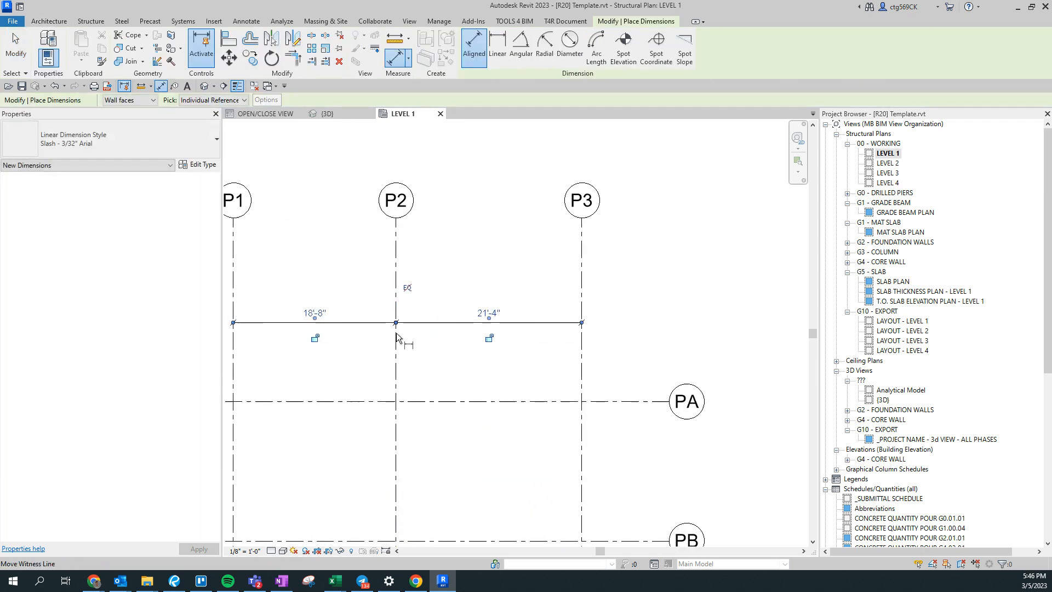
key("Escape")
key("Escape")
scroll(335, 338, "down", 2)
middle_click_drag(358, 367, 418, 408)
scroll(468, 385, "up", 2)
scroll(468, 384, "down", 2)
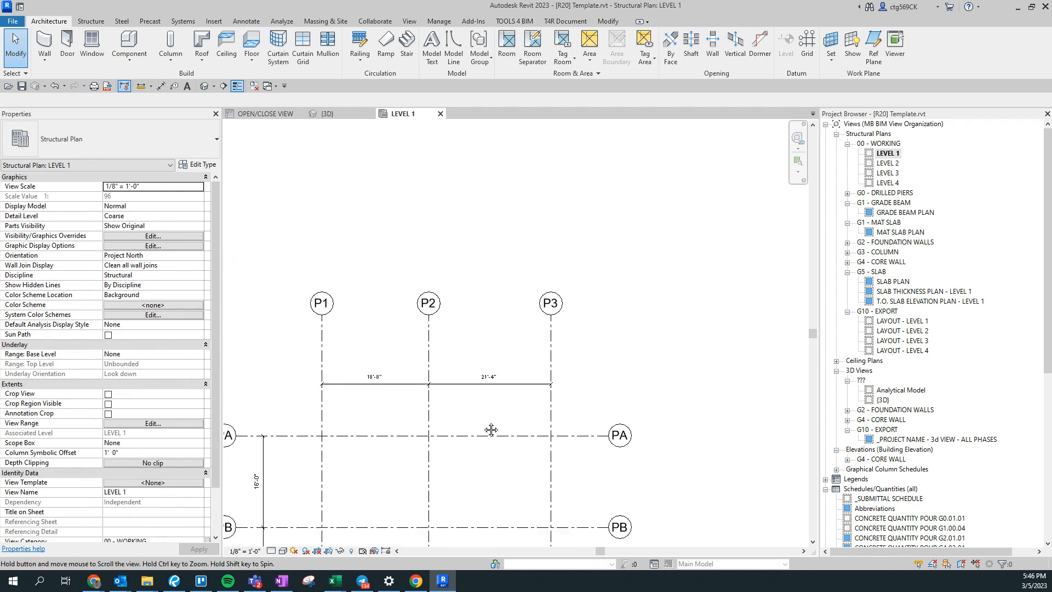
middle_click_drag(489, 428, 535, 384)
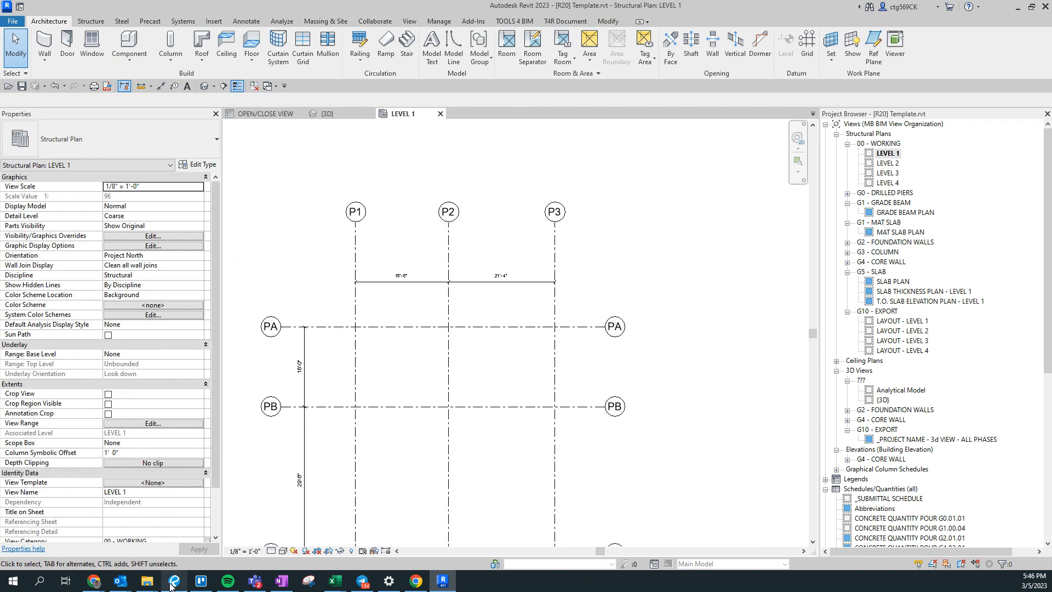
Step: Switch to Revu and check the spacing between grids P1, P2 and P3 on the Level P2 north layout plan
left_click(173, 582)
middle_click_drag(509, 185, 462, 335)
scroll(461, 333, "down", 3)
middle_click_drag(665, 234, 637, 329)
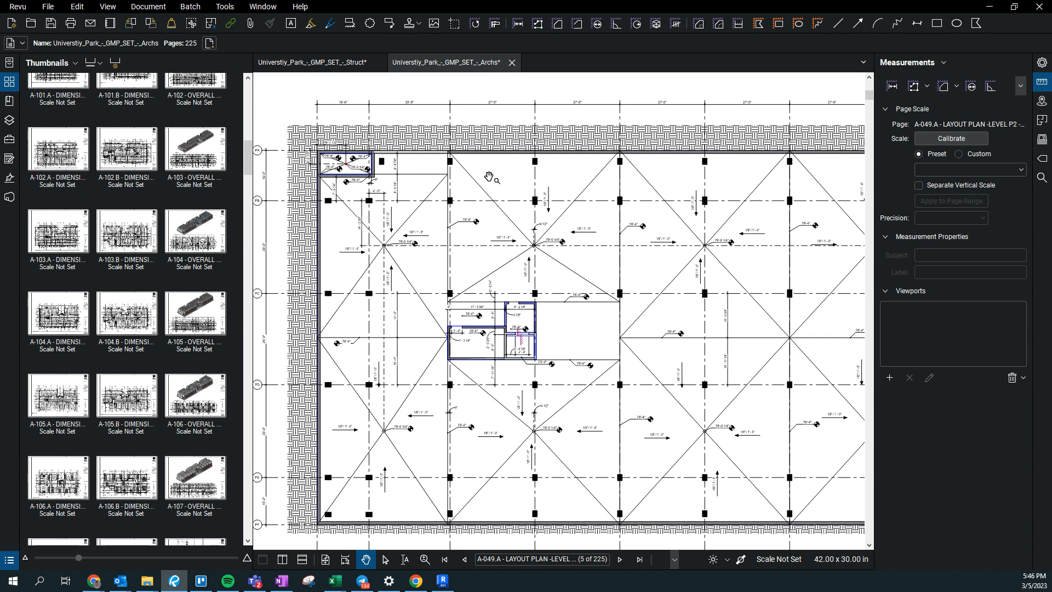
middle_click_drag(450, 279, 445, 360)
scroll(418, 263, "down", 1)
middle_click_drag(418, 256, 498, 313)
middle_click_drag(487, 354, 498, 279)
scroll(440, 172, "up", 6)
scroll(455, 197, "up", 5)
scroll(428, 180, "down", 7)
scroll(541, 170, "up", 5)
scroll(359, 195, "down", 4)
middle_click_drag(438, 180, 411, 167)
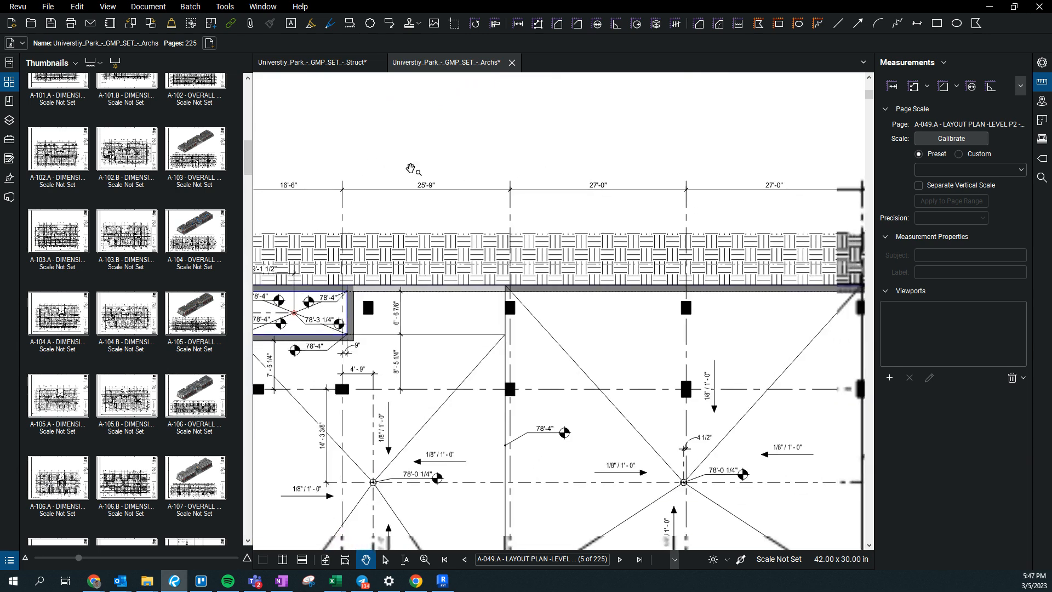
middle_click_drag(331, 341, 490, 342)
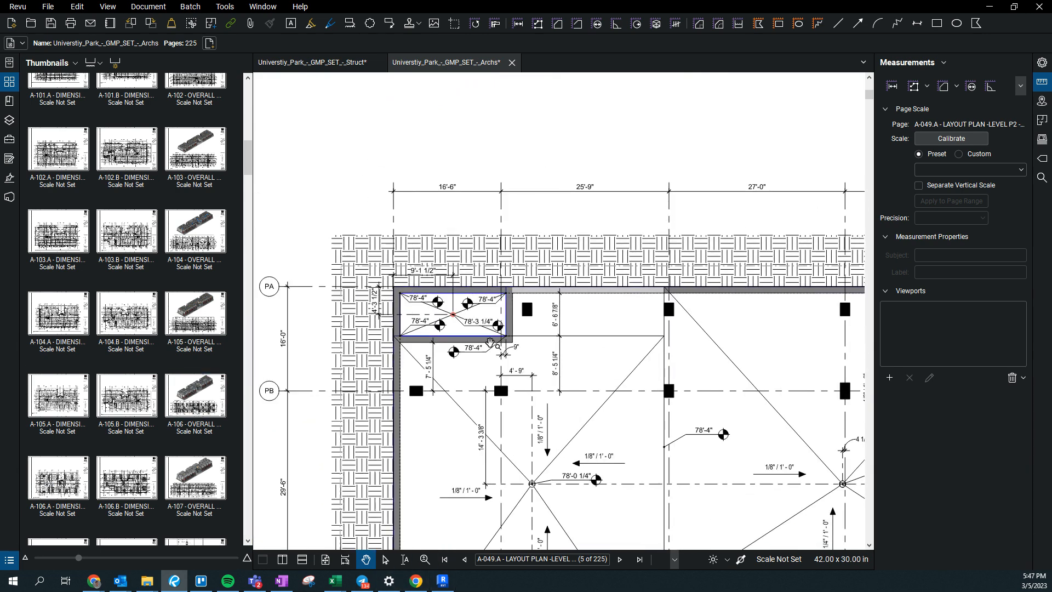
Step: Switch to Revit and set the spacing from P1 to P2 to 16'-6" and from P2 to P3 to 25'-9"
left_click(442, 581)
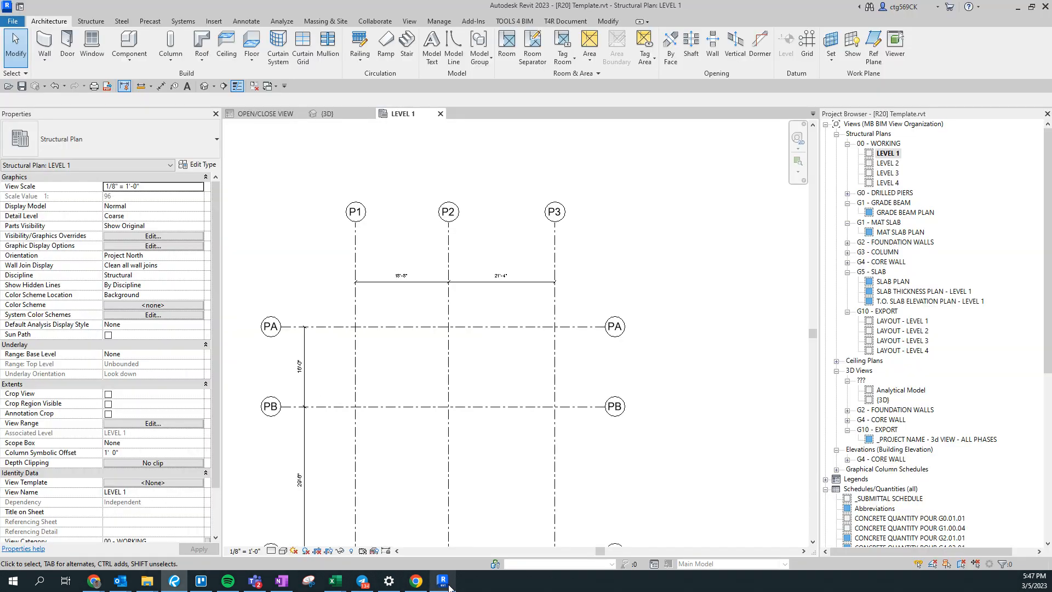
scroll(441, 291, "up", 2)
left_click(361, 276)
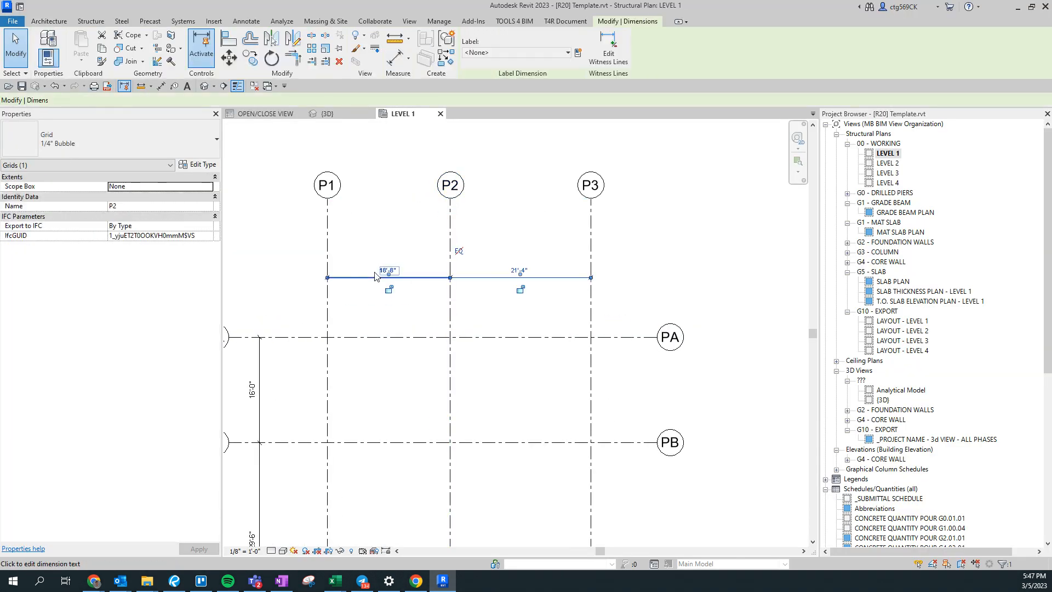
left_click(450, 321)
left_click(388, 270)
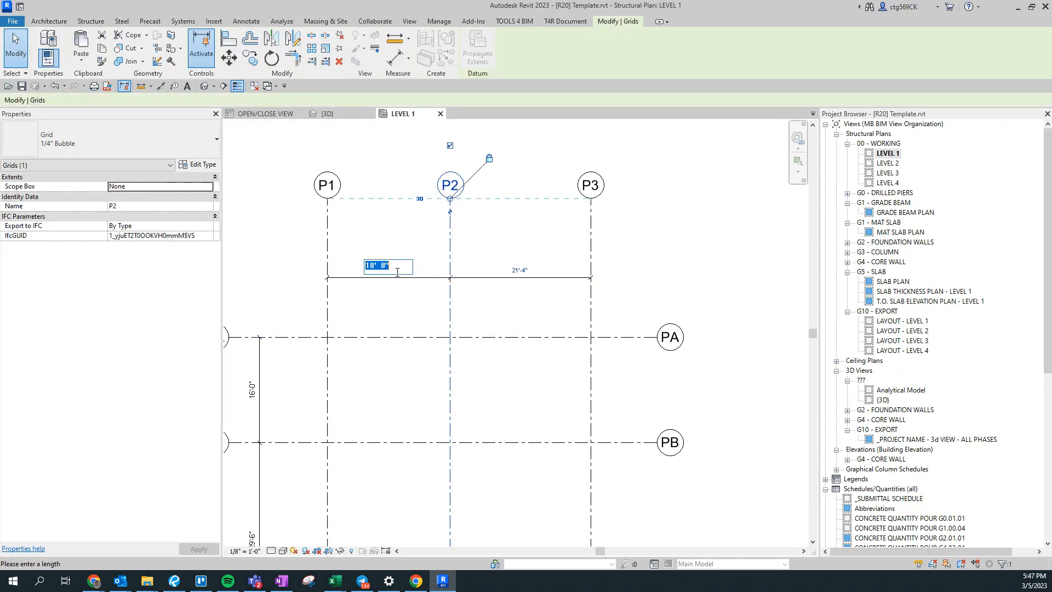
key("Return")
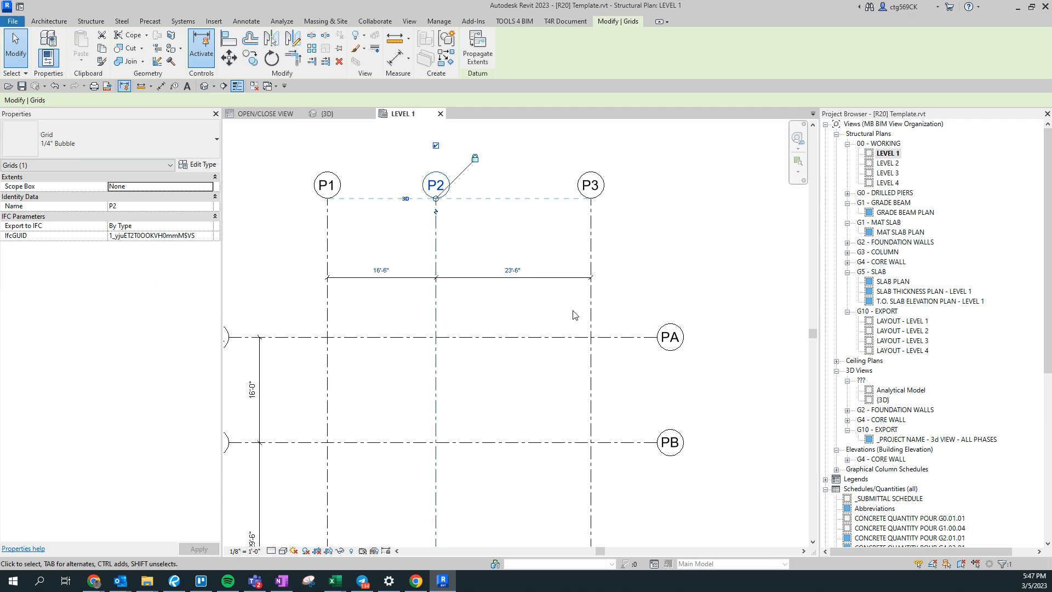
left_click(589, 301)
left_click(509, 266)
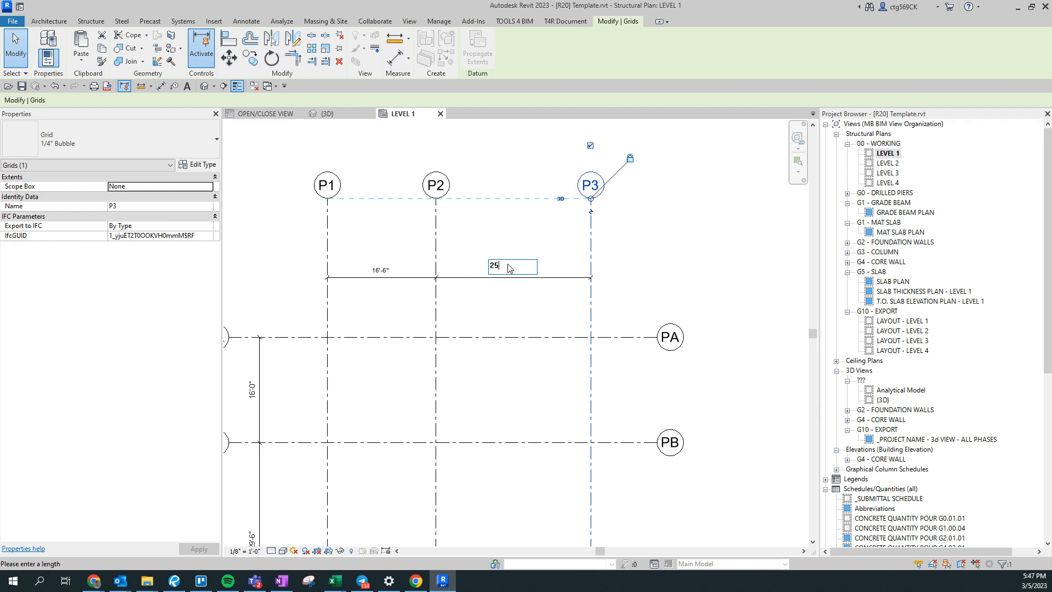
type("25-9")
key("Return")
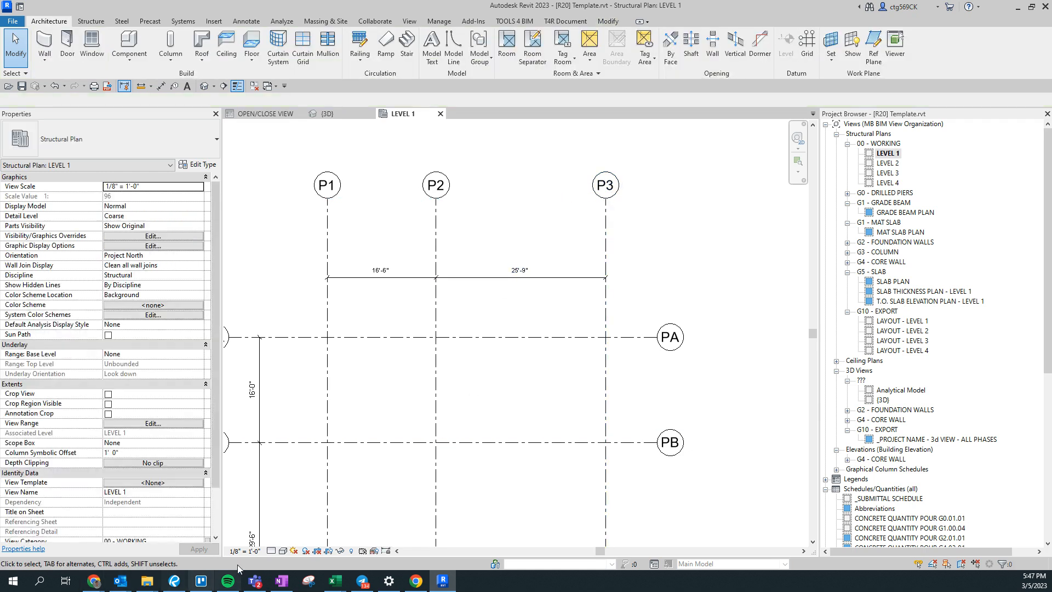
Step: Switch to Revu and check the spacing and names of the grids following P3 on the layout plan
left_click(174, 581)
left_click_drag(664, 252, 490, 253)
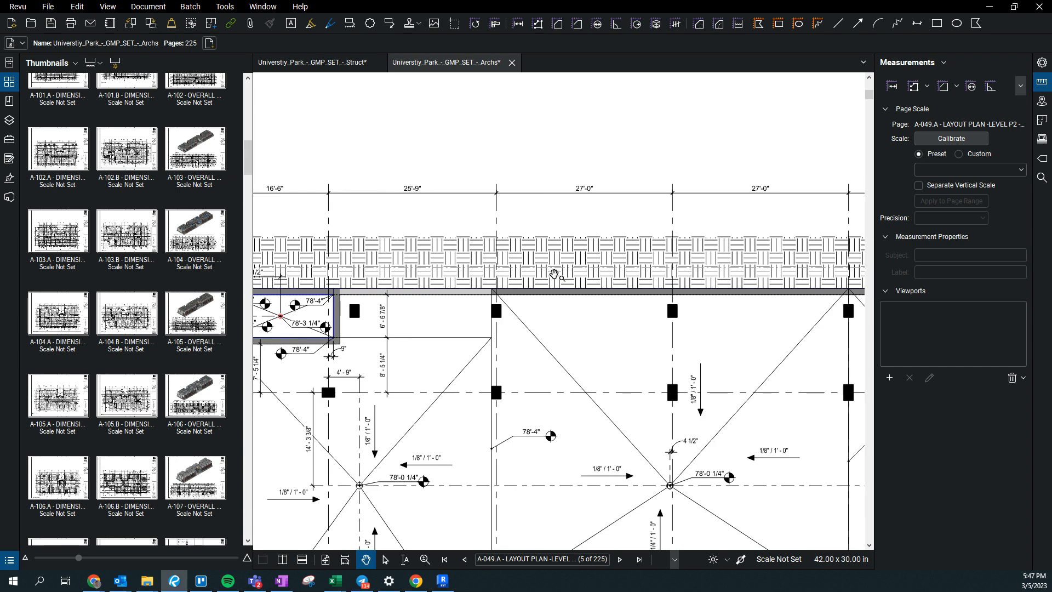
scroll(419, 324, "down", 2)
left_click_drag(587, 419, 565, 59)
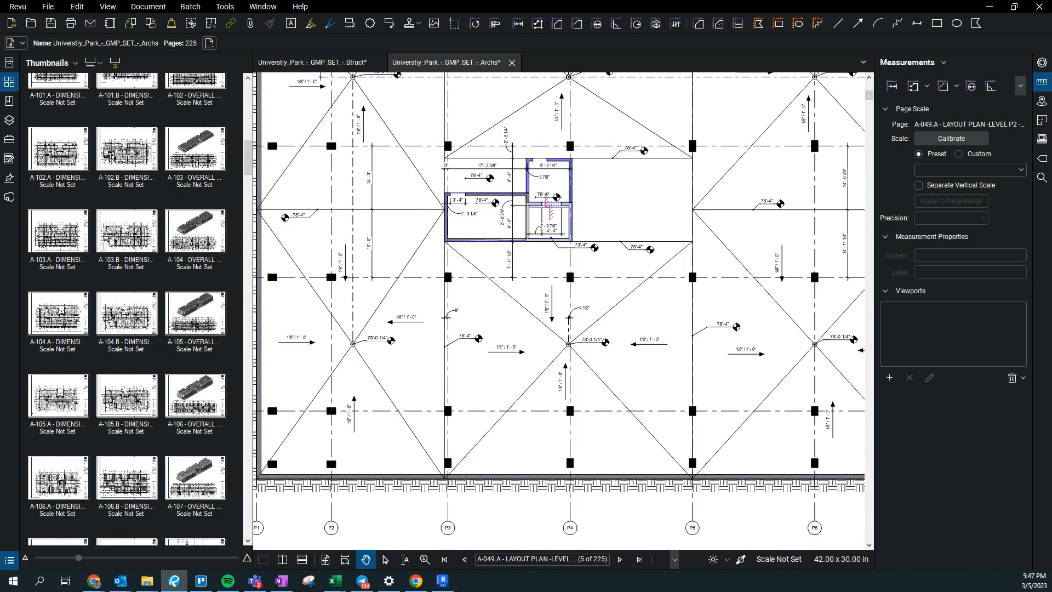
Step: Switch to Revit and copy grid P3 27'-0" to its right, then select the new grid
left_click(443, 581)
left_click(602, 388)
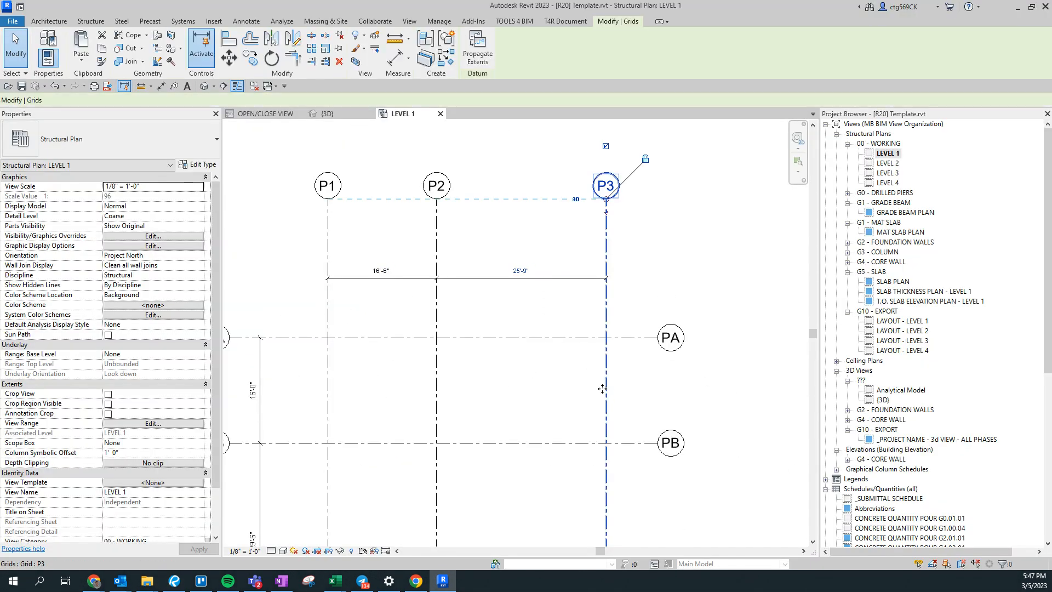
left_click(257, 63)
left_click(483, 215)
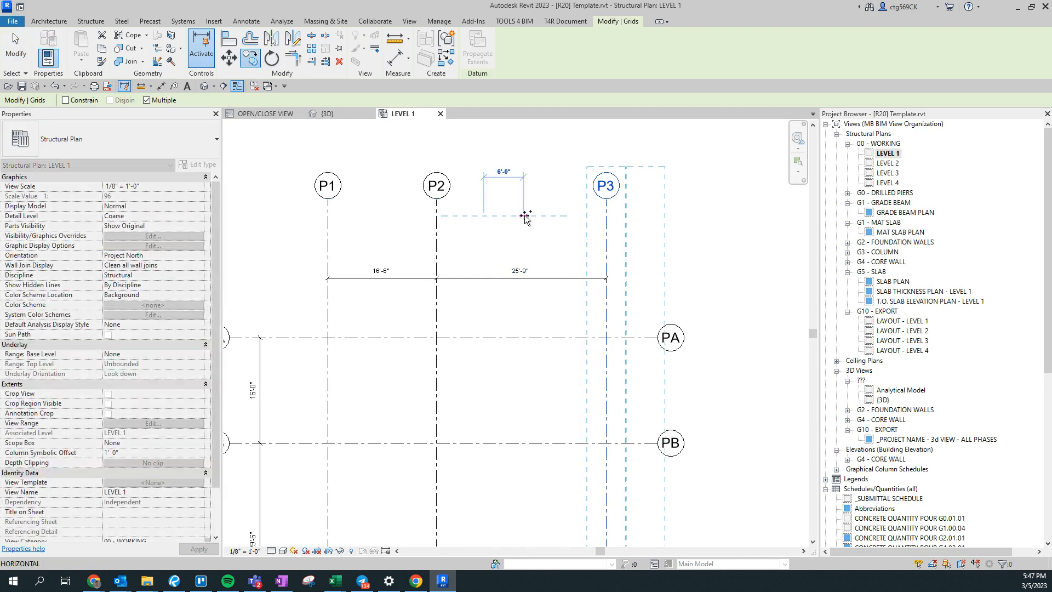
key("Return")
middle_click_drag(664, 299, 268, 262)
key("Escape")
scroll(394, 148, "down", 2)
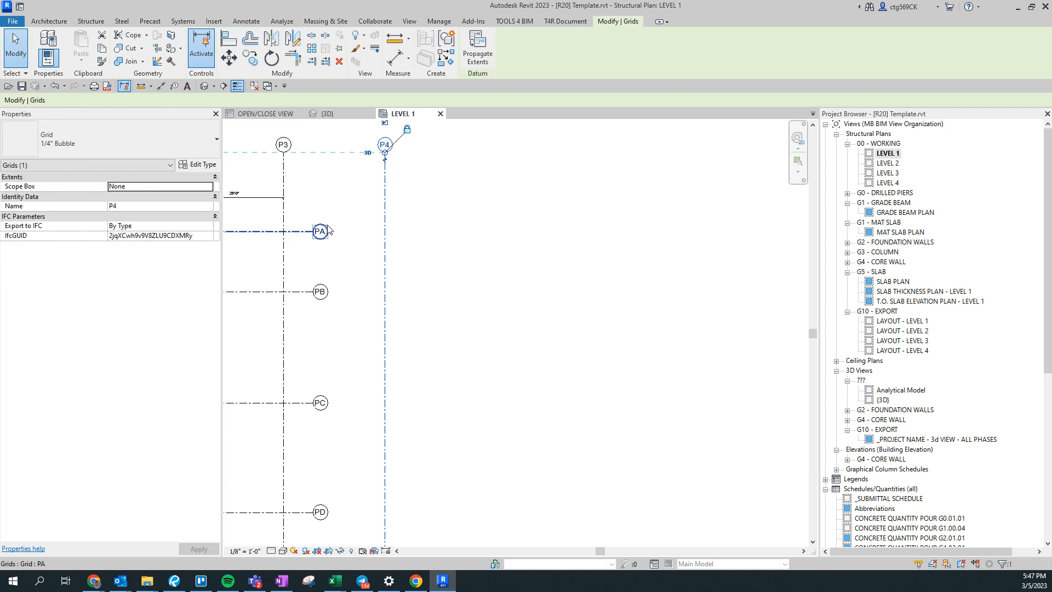
left_click(422, 248)
left_click(386, 268)
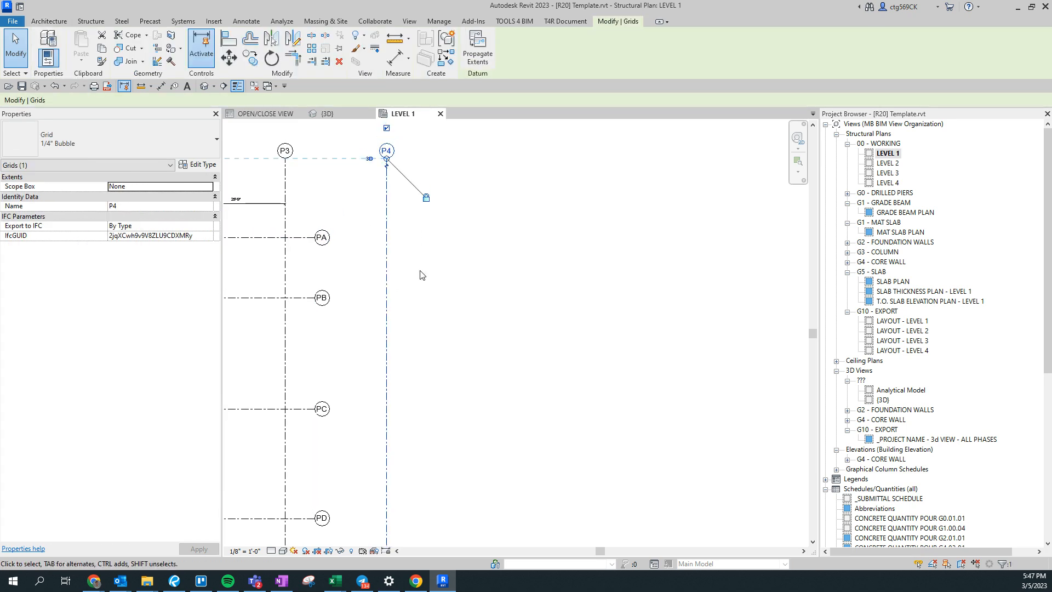
Step: Switch to Revu and examine the remaining vertical grids from P4 to the right end of the Level P2 north layout plan
left_click(184, 586)
left_click_drag(513, 443, 415, 357)
left_click_drag(460, 423, 446, 528)
left_click_drag(576, 82, 496, 371)
left_click_drag(390, 190, 500, 212)
scroll(500, 211, "up", 2)
scroll(523, 262, "down", 2)
left_click_drag(651, 286, 422, 265)
left_click_drag(596, 235, 552, 117)
scroll(470, 195, "down", 4)
left_click_drag(435, 334, 470, 348)
scroll(470, 348, "up", 5)
left_click_drag(487, 303, 472, 298)
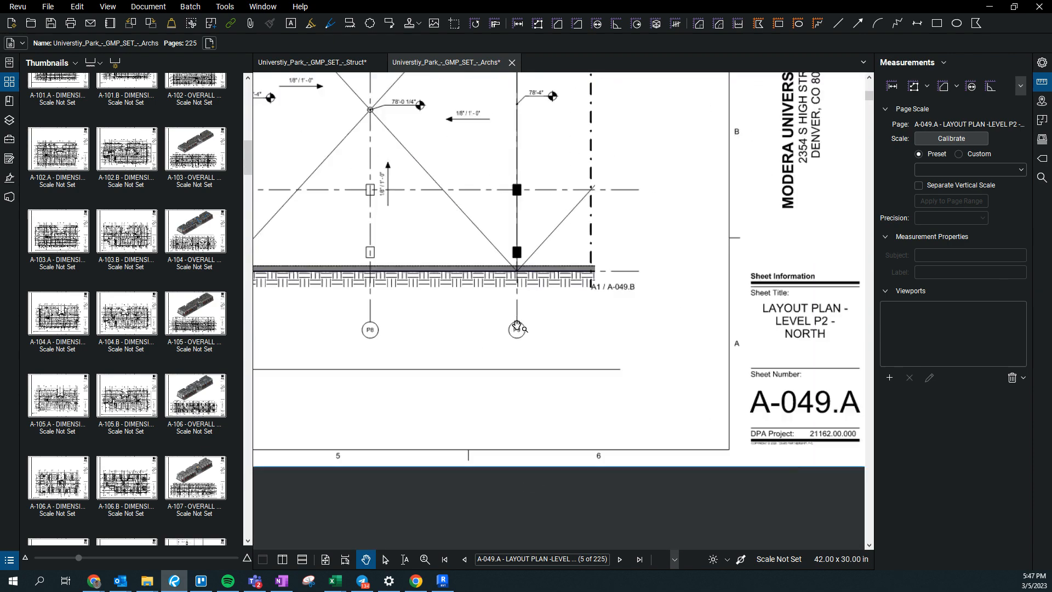
Step: Check the spacing of the vertical grids from P4 to P9 along the upper edge of the Level P2 north layout plan
scroll(517, 329, "down", 3)
left_click_drag(517, 329, 568, 472)
left_click_drag(394, 236, 580, 467)
left_click_drag(281, 283, 323, 286)
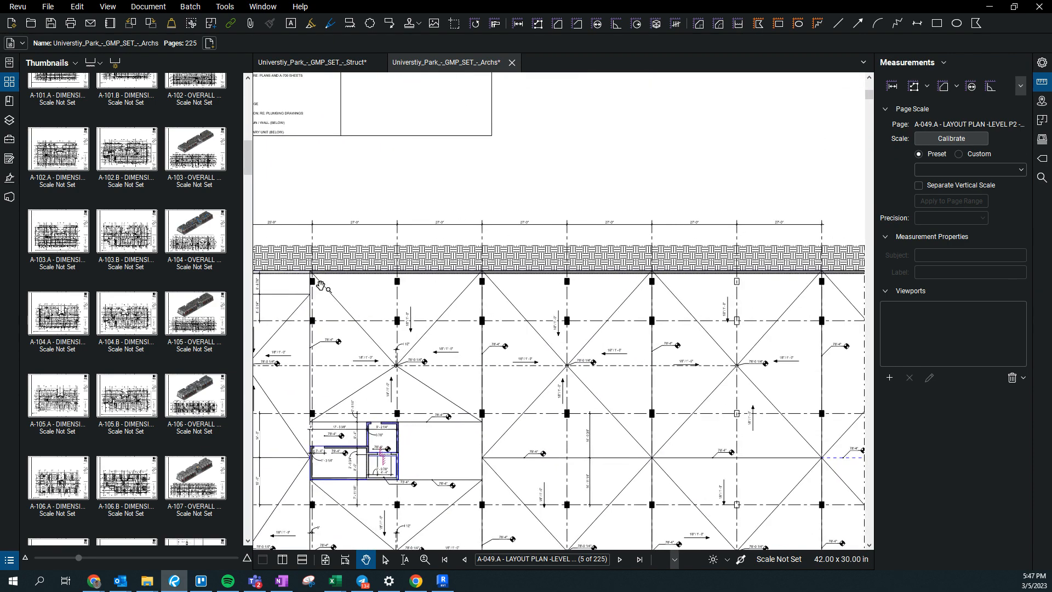
scroll(360, 235, "up", 3)
left_click_drag(354, 235, 489, 278)
left_click_drag(682, 364, 609, 362)
left_click_drag(772, 363, 680, 351)
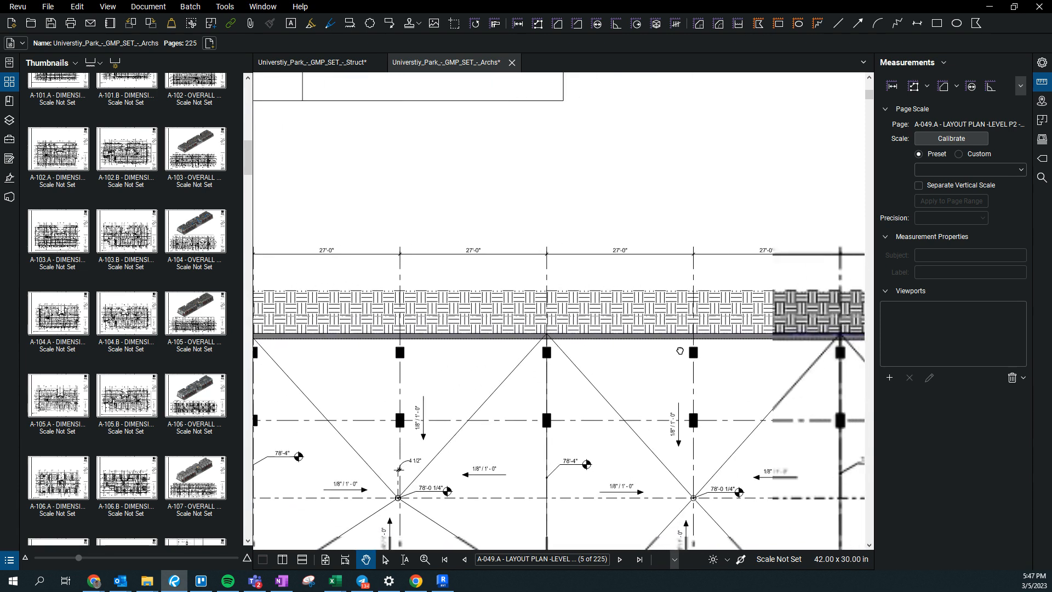
left_click_drag(628, 328, 533, 327)
left_click_drag(669, 320, 514, 311)
scroll(511, 254, "down", 1)
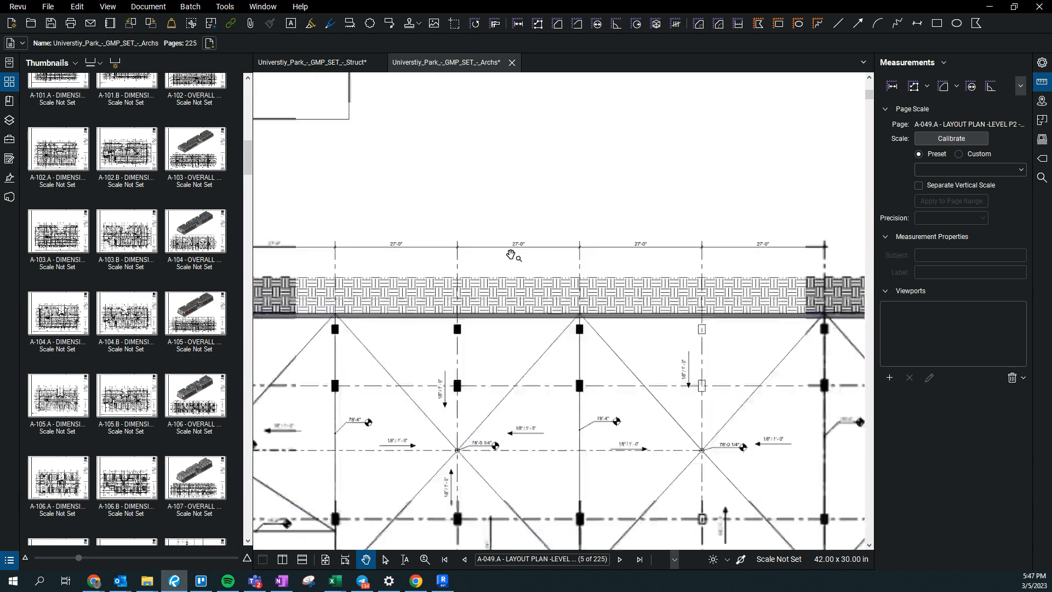
scroll(511, 254, "down", 2)
scroll(607, 380, "up", 3)
scroll(530, 338, "down", 4)
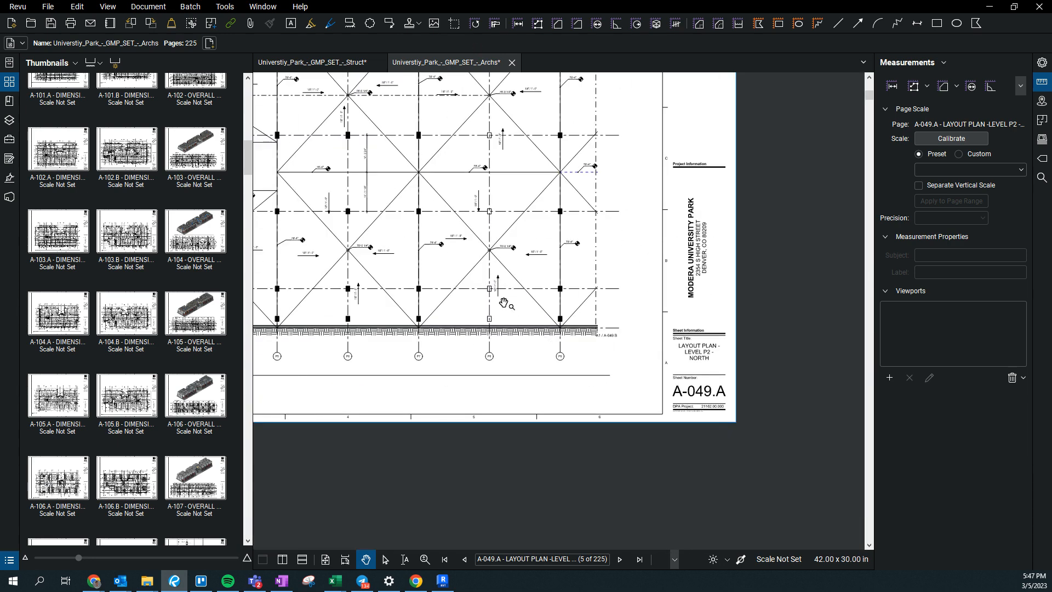
left_click_drag(519, 242, 534, 345)
left_click_drag(390, 295, 477, 464)
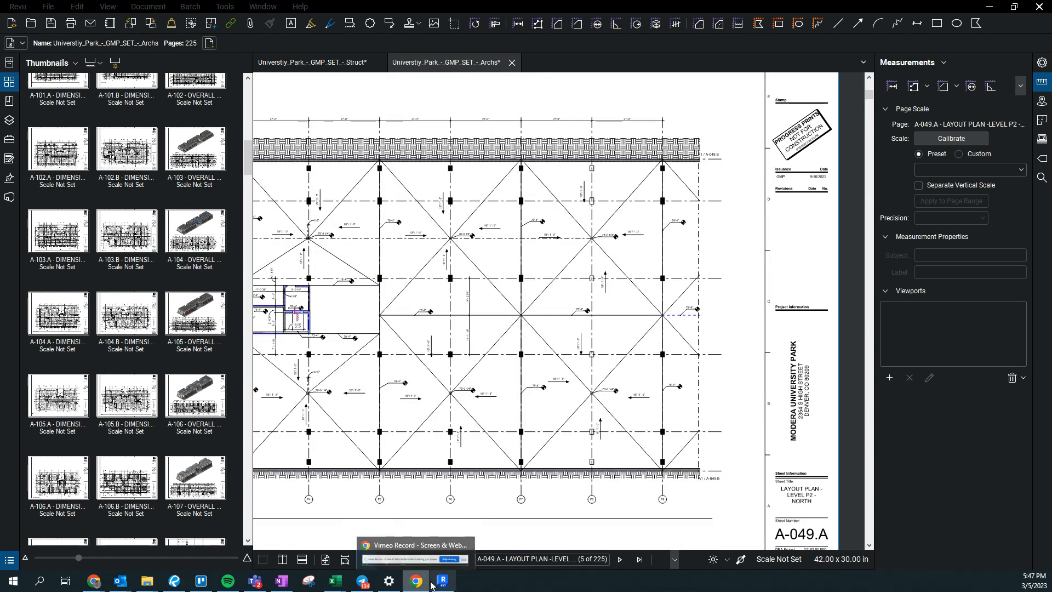
Step: Switch to Revit and focus on the head of grid P4 in the LEVEL 1 plan
left_click(441, 582)
middle_click_drag(406, 200, 412, 284)
scroll(372, 244, "up", 3)
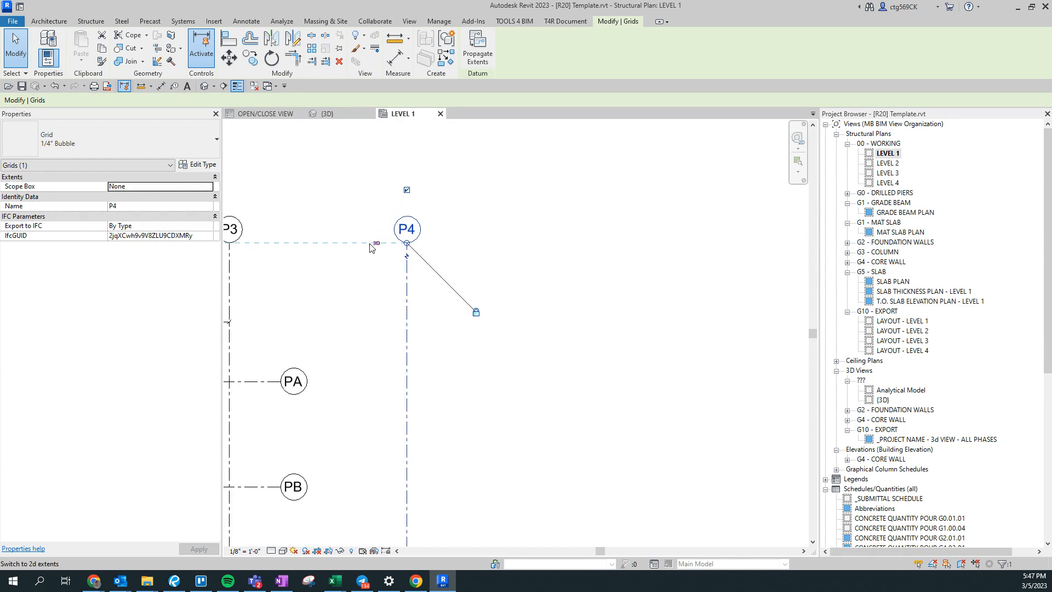
left_click(251, 58)
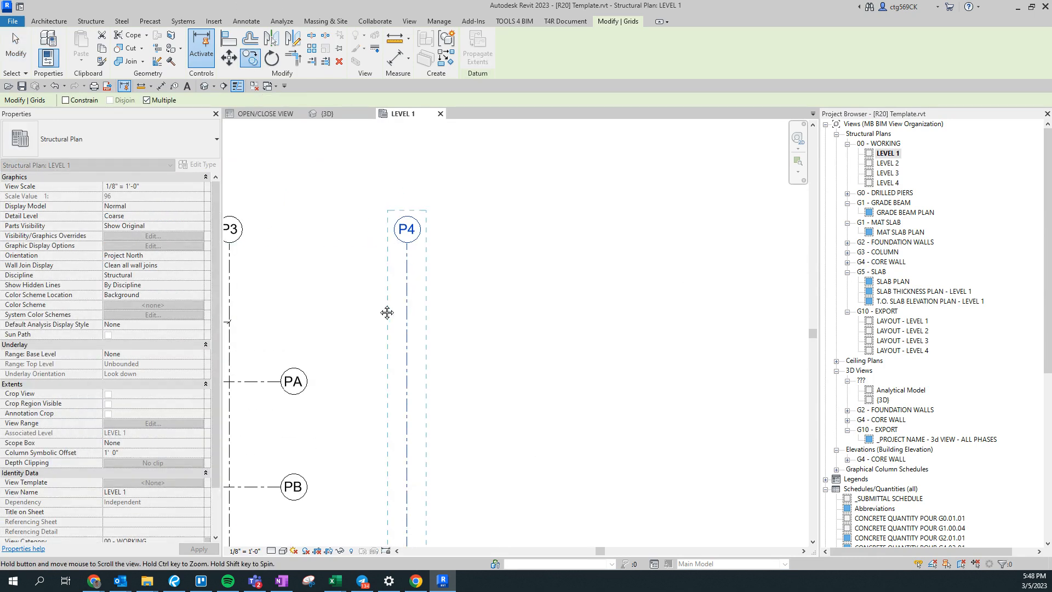
middle_click_drag(383, 308, 492, 289)
left_click(339, 273)
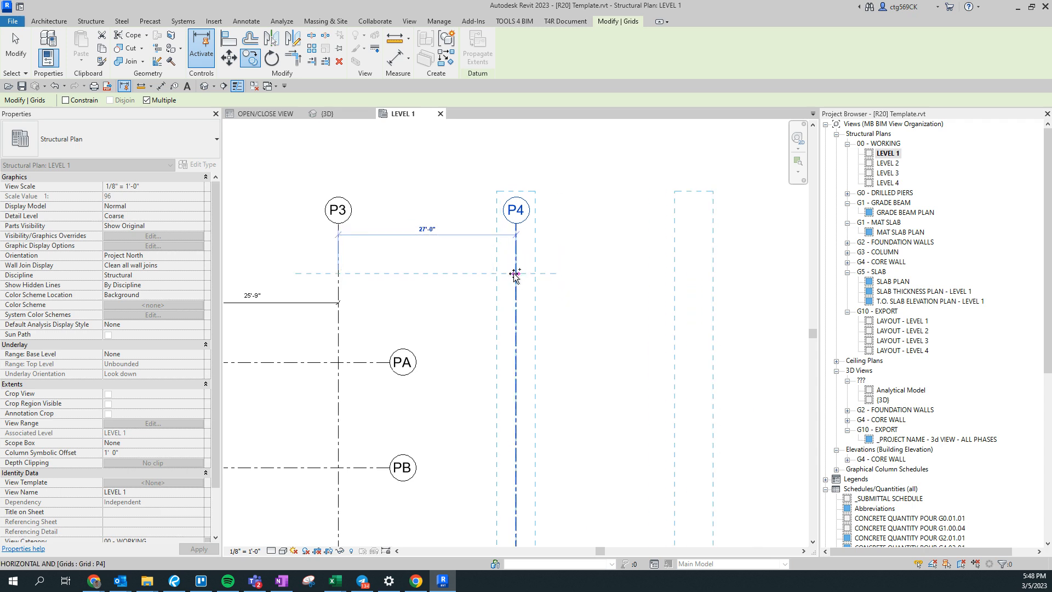
key("Escape")
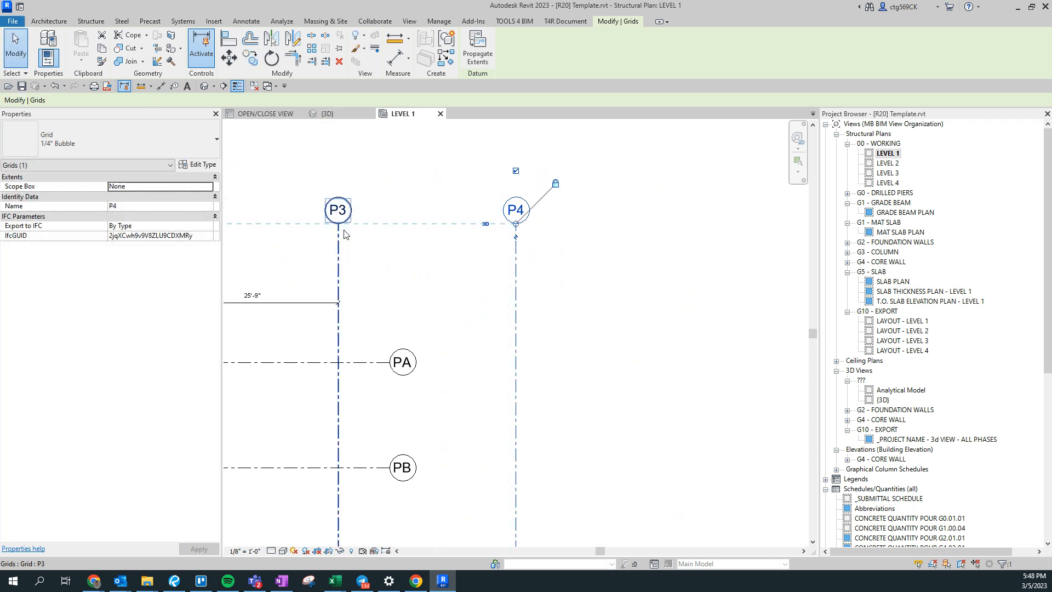
Step: Copy grid P4 five times to its right at 27'-0" spacing, adding grids P5 through P9
left_click(255, 64)
left_click(340, 273)
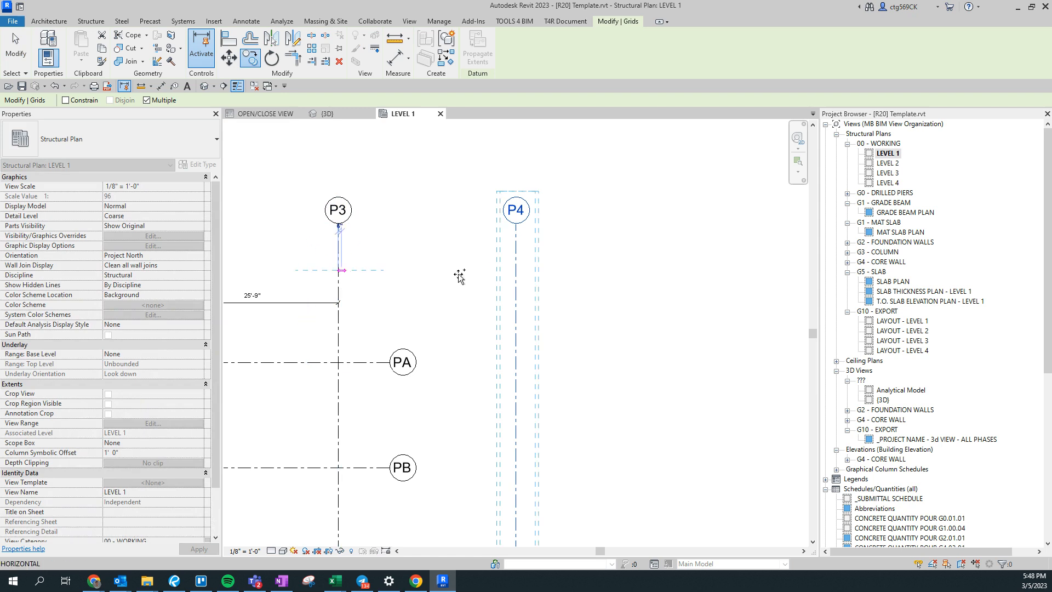
left_click(515, 271)
left_click(694, 270)
middle_click_drag(709, 289, 307, 266)
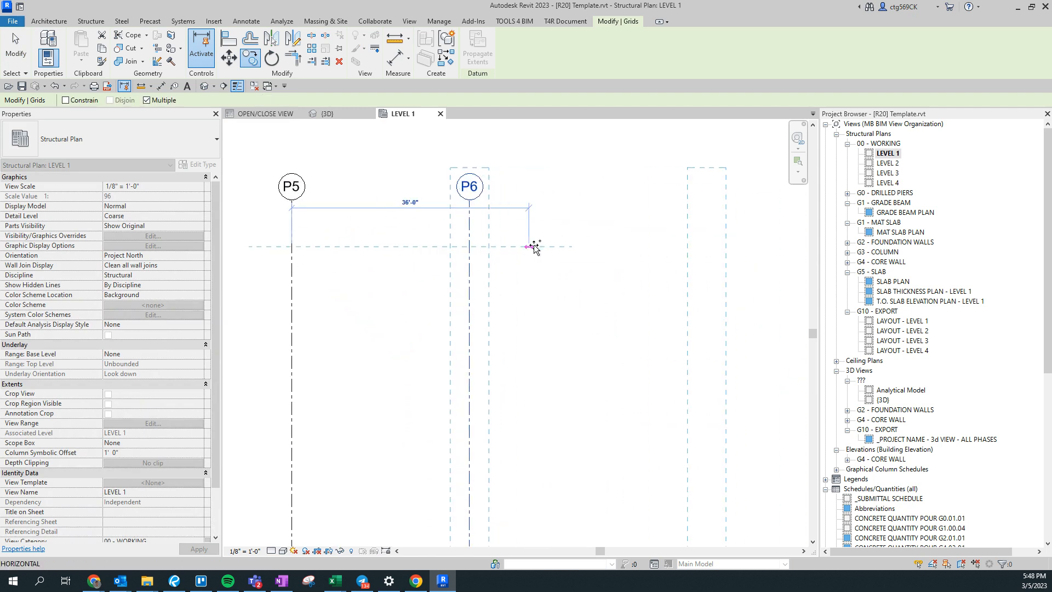
left_click(470, 245)
left_click(647, 247)
middle_click_drag(503, 282, 351, 288)
left_click(513, 255)
key("Escape")
scroll(406, 313, "down", 3)
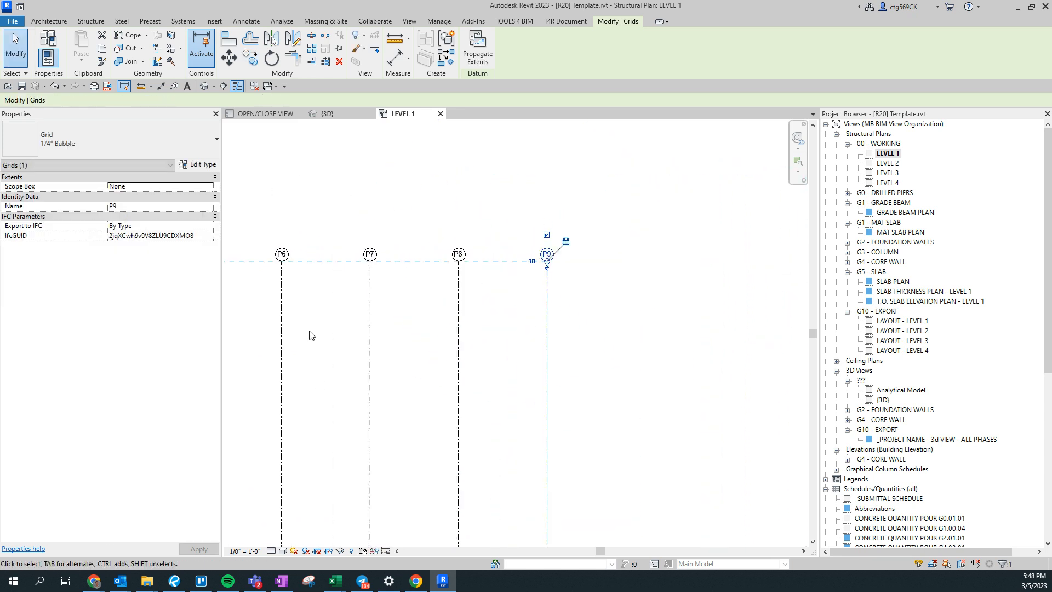
scroll(309, 335, "down", 3)
key("Escape")
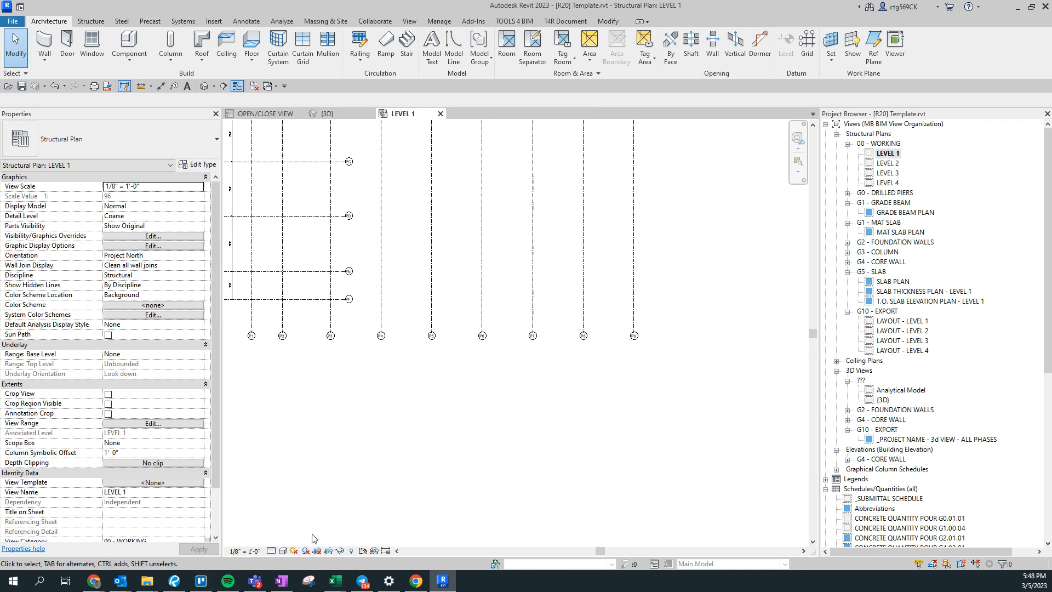
Step: Switch to Revu and open the Level P2 south layout plan, sheet A-049.B, to examine the last vertical grids, P18 and P19
left_click(173, 587)
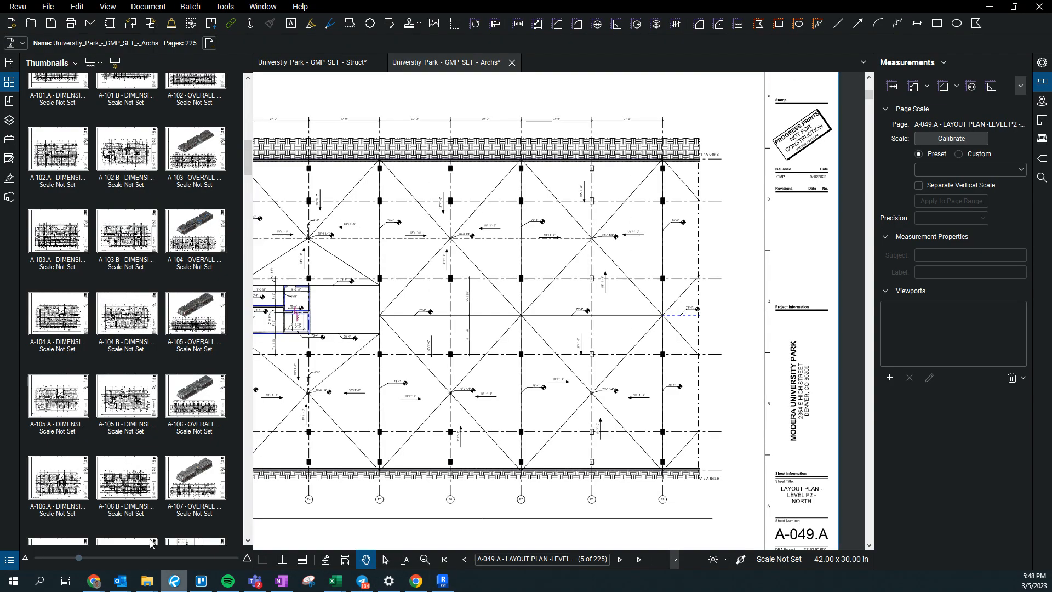
left_click_drag(618, 351, 605, 406)
scroll(207, 355, "up", 10)
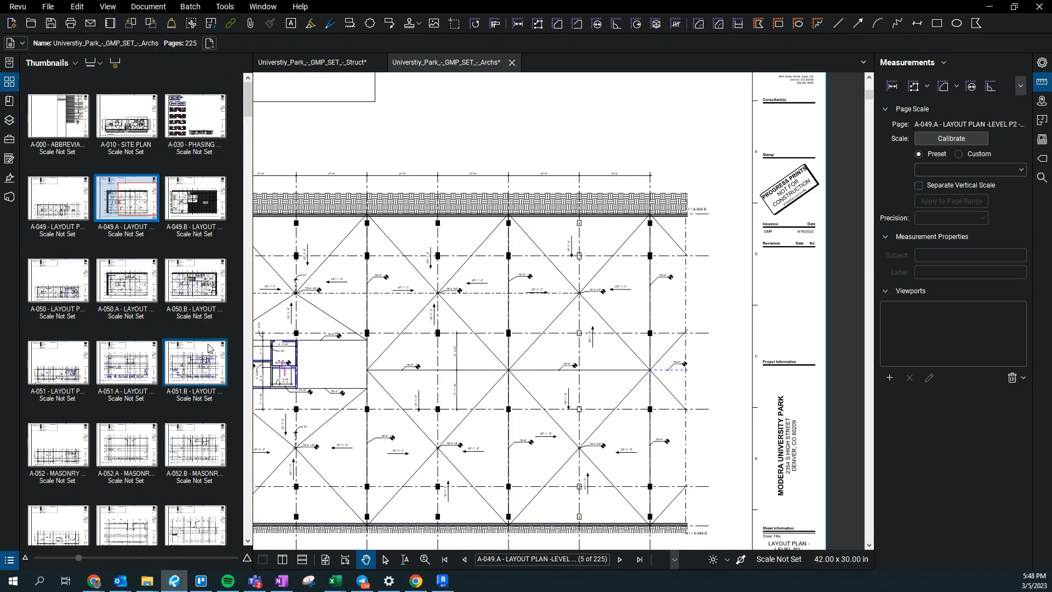
scroll(416, 411, "down", 2)
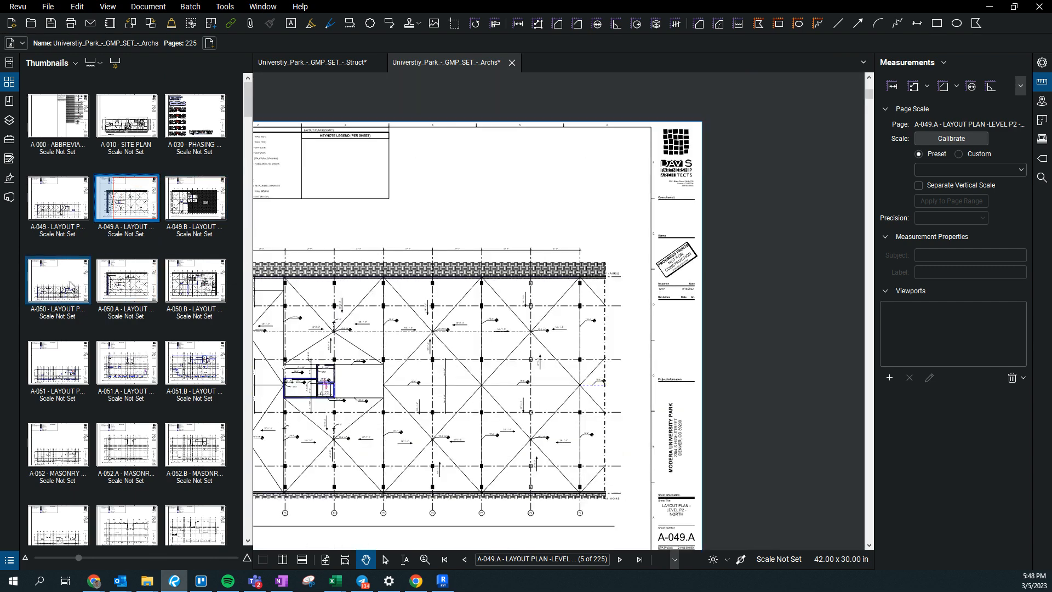
left_click(195, 214)
scroll(776, 150, "up", 4)
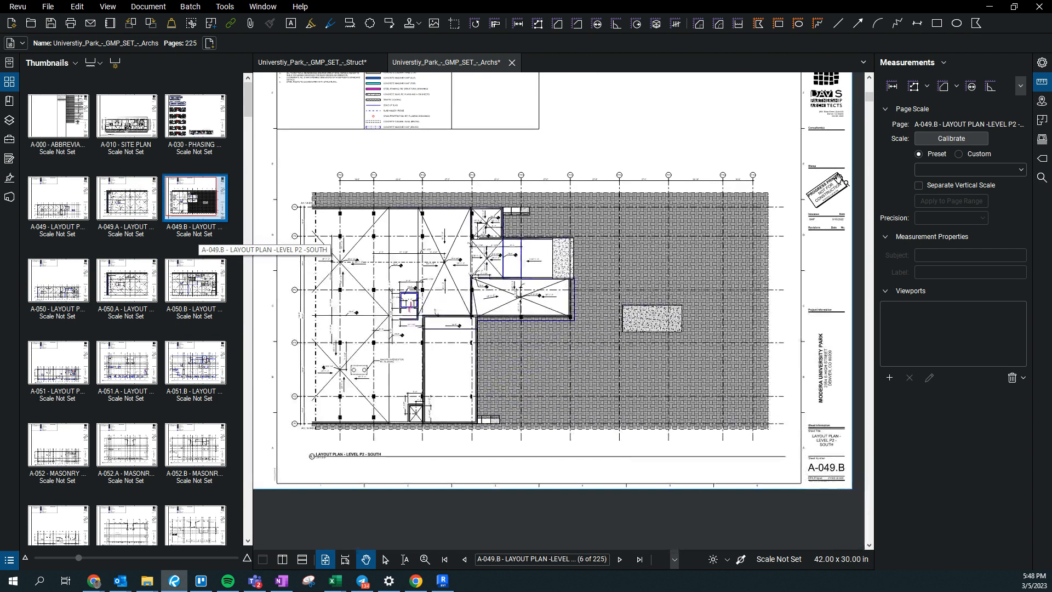
scroll(662, 229, "up", 3)
scroll(665, 220, "down", 3)
scroll(714, 246, "up", 4)
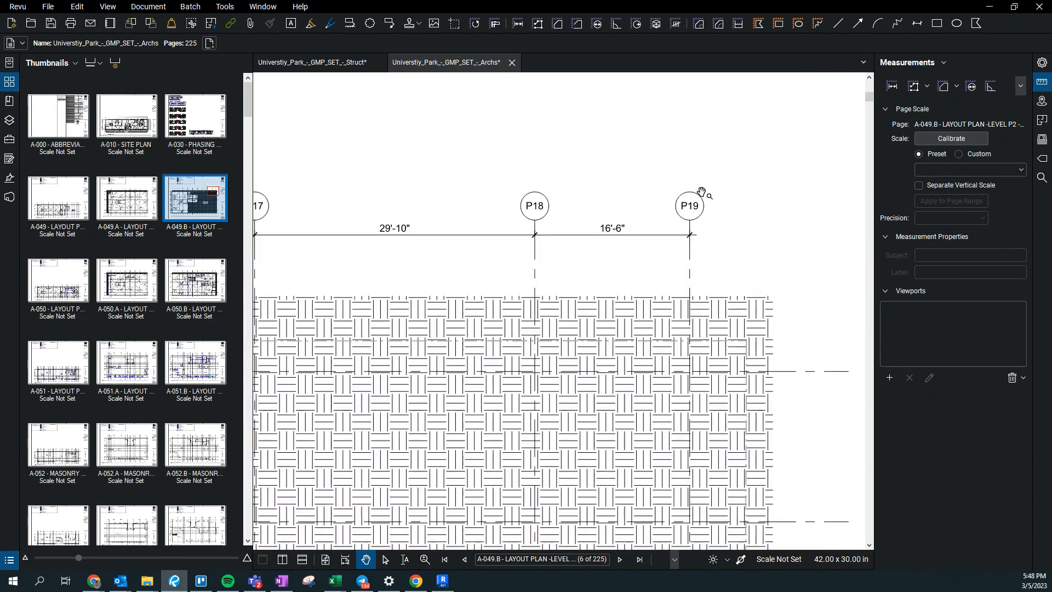
Step: Examine the grid names and spacing on the Level P2 south layout plan from P19 back to P10, including the lettered grids
scroll(702, 193, "down", 4)
left_click_drag(482, 297, 522, 321)
left_click_drag(346, 235, 650, 235)
left_click_drag(349, 258, 527, 259)
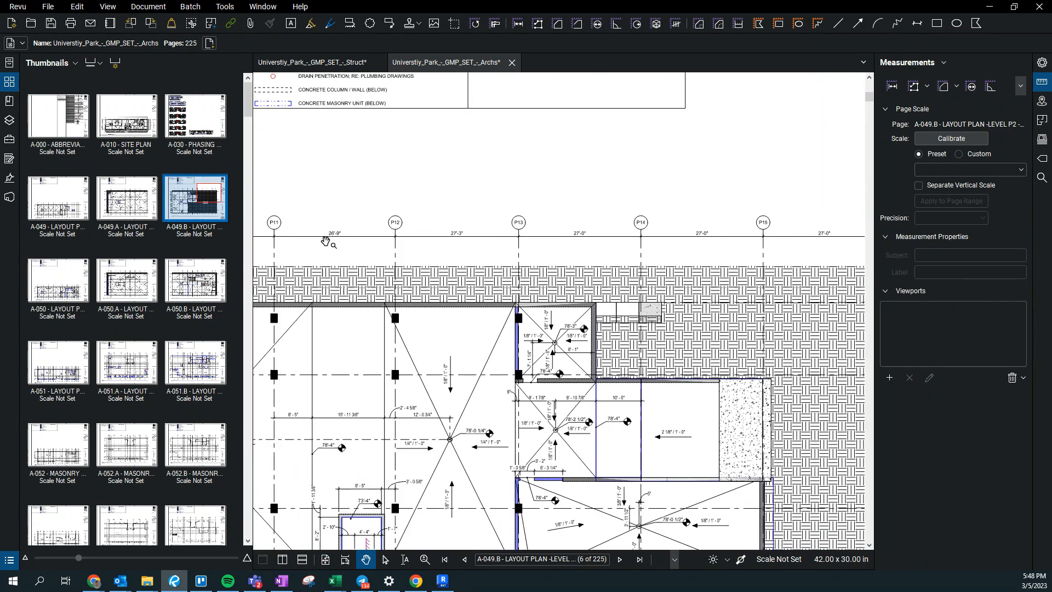
scroll(290, 245, "up", 2)
left_click_drag(324, 252, 554, 266)
scroll(349, 232, "down", 3)
scroll(340, 236, "up", 3)
left_click_drag(330, 241, 531, 229)
scroll(525, 241, "down", 4)
left_click_drag(625, 418, 631, 189)
scroll(630, 189, "up", 1)
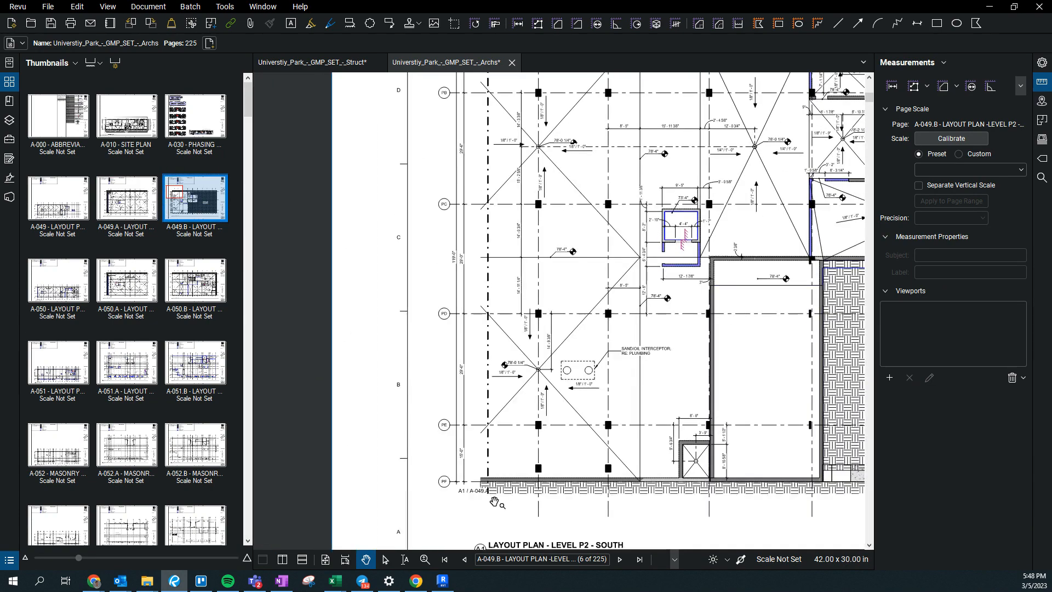
scroll(490, 493, "up", 1)
scroll(484, 486, "up", 2)
scroll(463, 454, "down", 3)
mouse_move(529, 344)
left_mouse_down()
mouse_move(493, 353)
mouse_move(460, 475)
left_mouse_up()
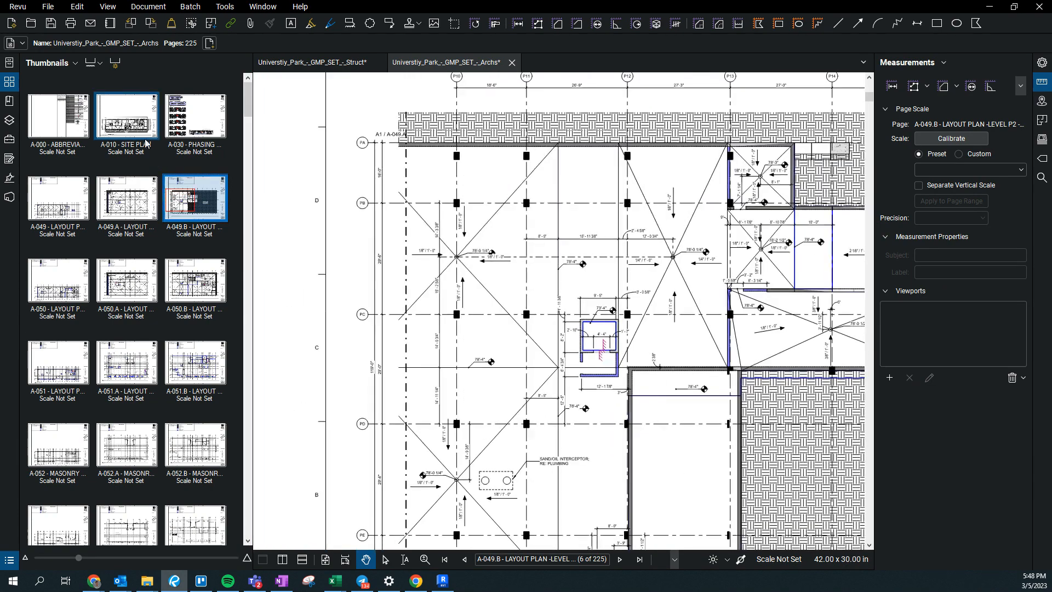
Step: Return to the Level P2 north layout plan, sheet A-049.A, and look for a dimension from grid P9 to the next grid
left_click(133, 190)
scroll(476, 194, "down", 3)
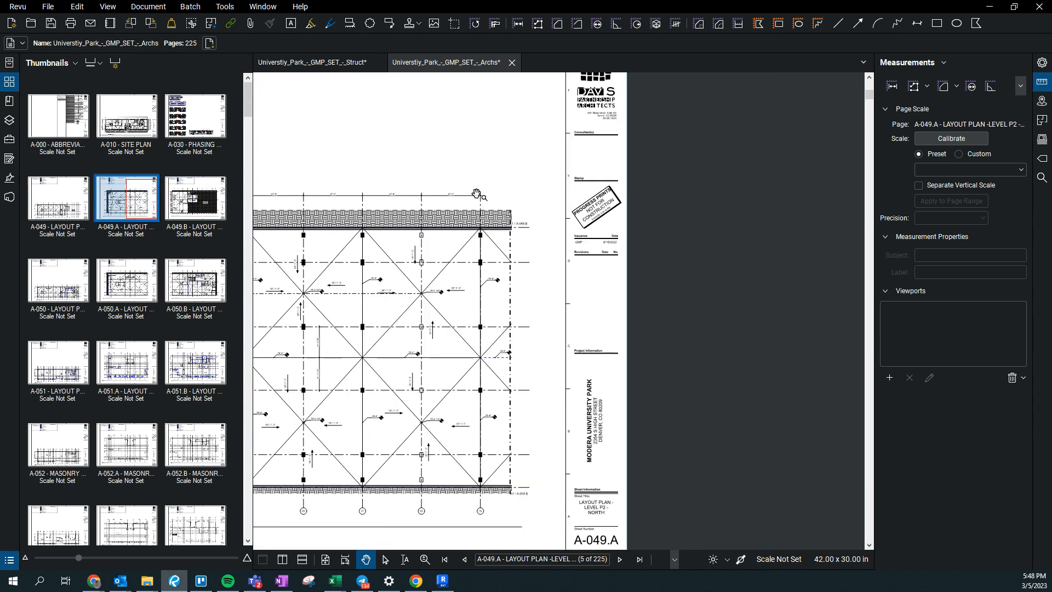
scroll(471, 532, "up", 3)
scroll(493, 243, "up", 5)
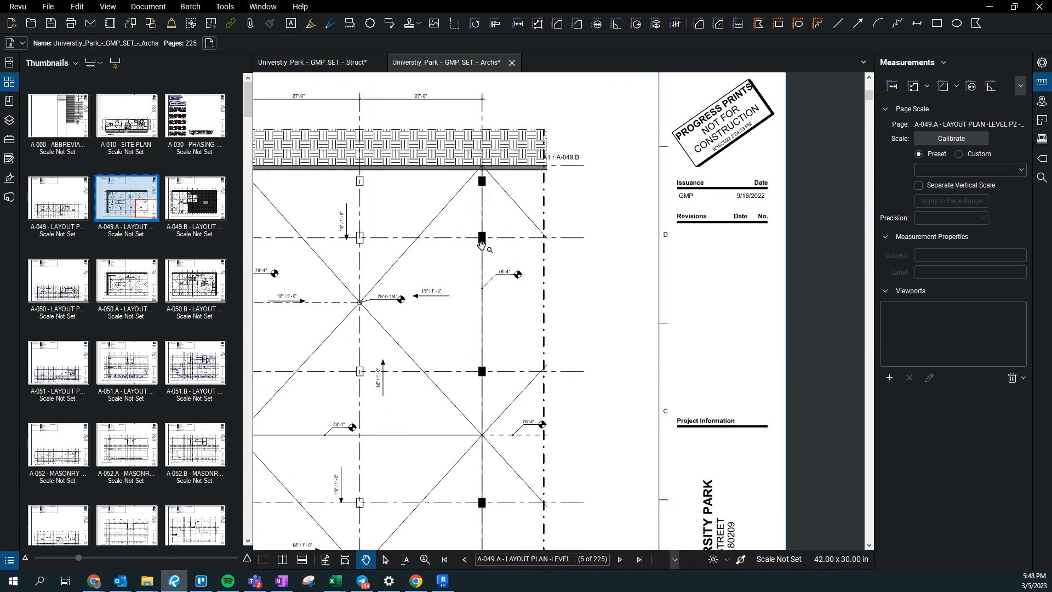
scroll(482, 295, "down", 5)
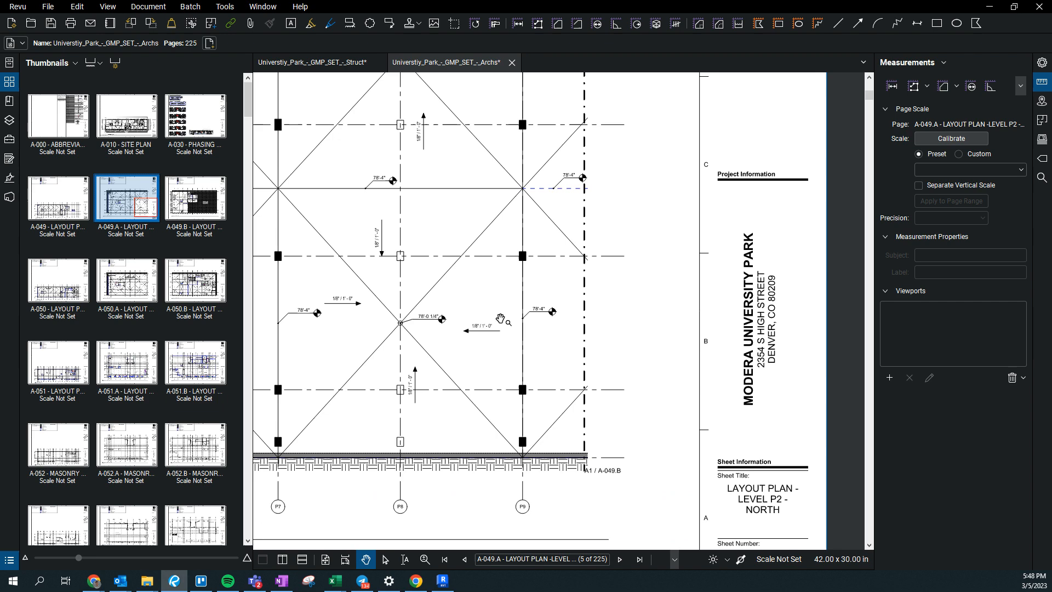
mouse_move(466, 235)
middle_mouse_down()
mouse_move(380, 357)
mouse_move(444, 460)
middle_mouse_up()
scroll(381, 357, "down", 1)
scroll(450, 344, "up", 3)
mouse_move(449, 344)
middle_mouse_down()
mouse_move(657, 265)
mouse_move(528, 349)
middle_mouse_up()
scroll(515, 326, "down", 3)
middle_click_drag(496, 315, 507, 255)
middle_click_drag(480, 478, 413, 234)
Step: Compare the P10 end of sheet A-049.B with sheet A-049.A to look for the spacing between grids P9 and P10
left_click(208, 224)
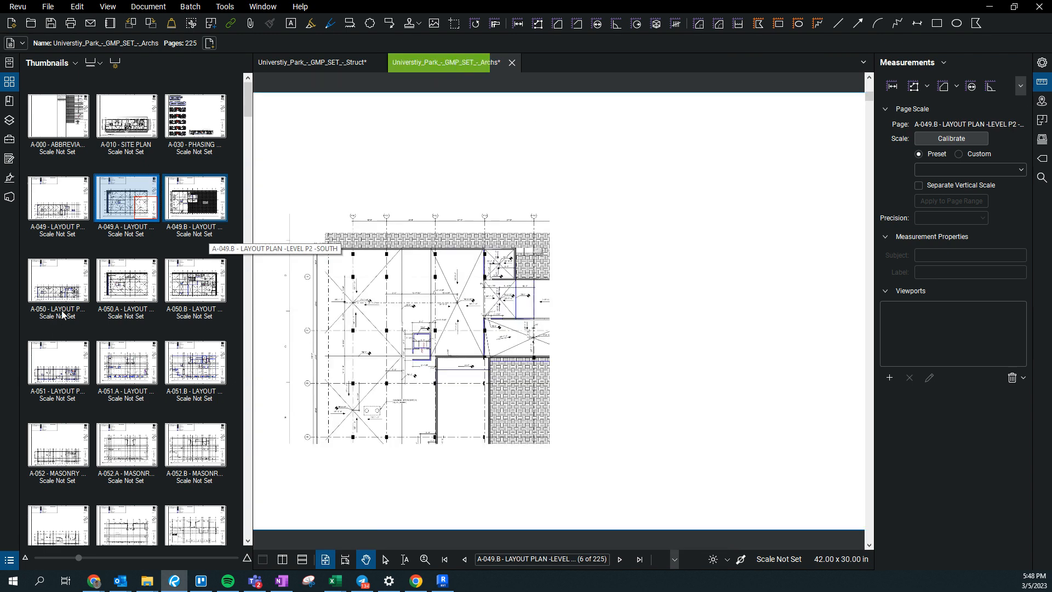
scroll(328, 233, "up", 5)
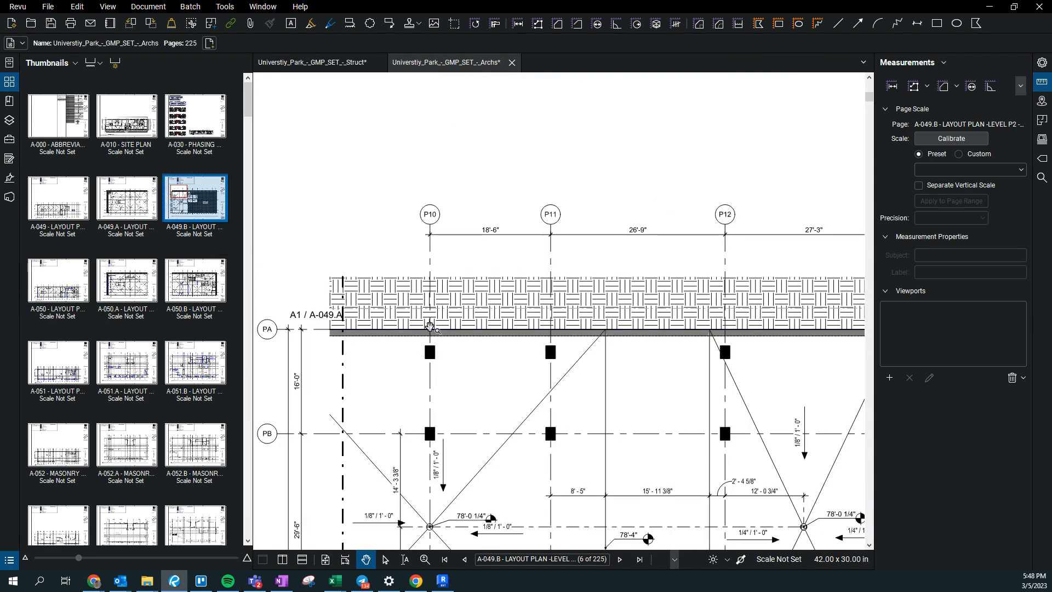
left_click(138, 190)
scroll(137, 274, "down", 10)
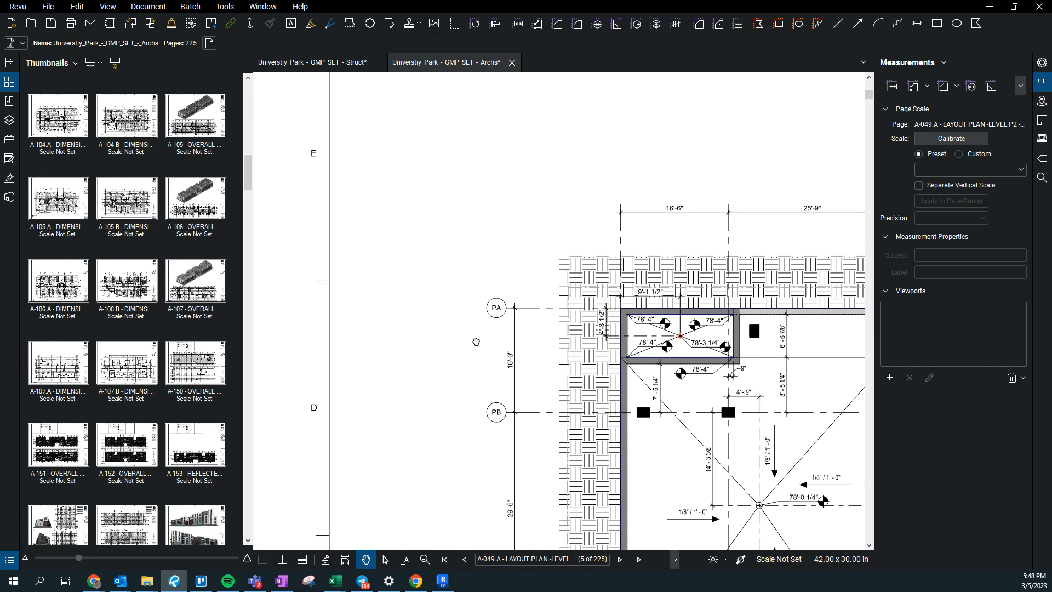
scroll(428, 248, "down", 4)
scroll(221, 147, "up", 12)
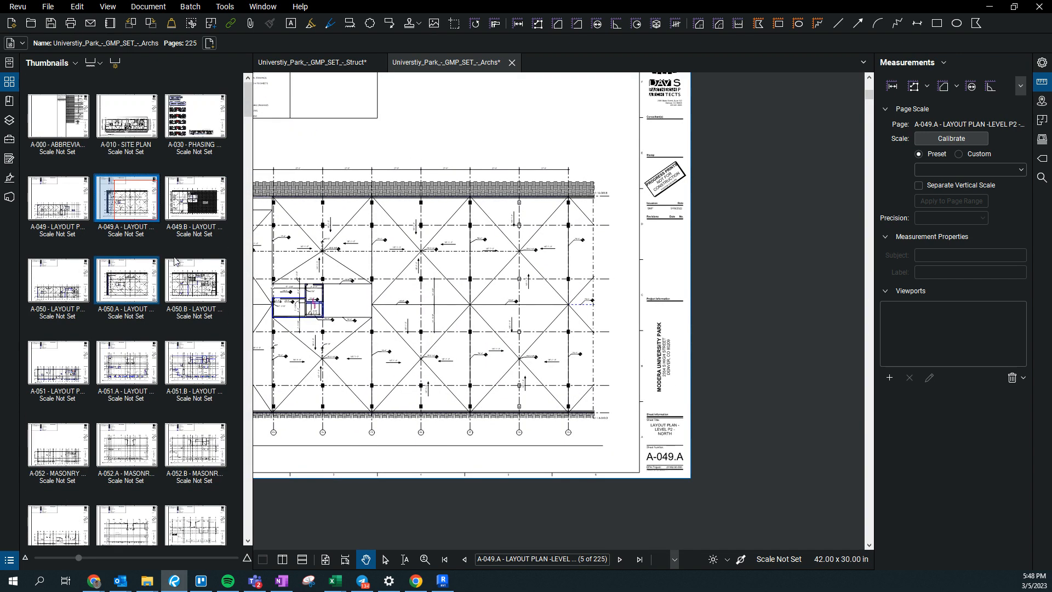
Step: Look through the Level P1 layout plans A-050, A-050.A and A-050.B for the spacing between grids P9 and P10
left_click(82, 299)
left_click(126, 282)
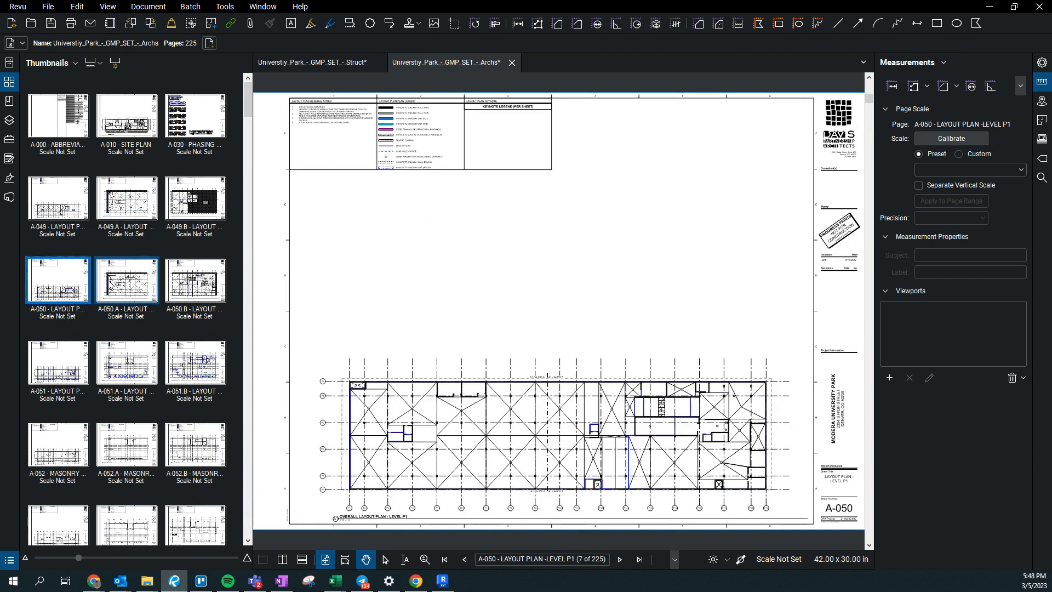
scroll(738, 349, "up", 5)
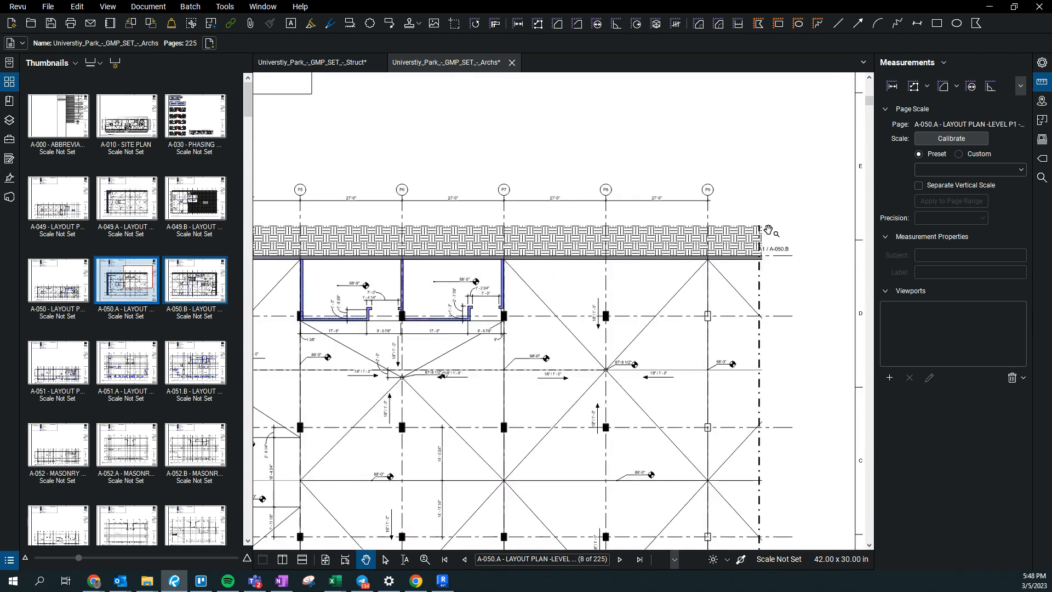
left_click(186, 296)
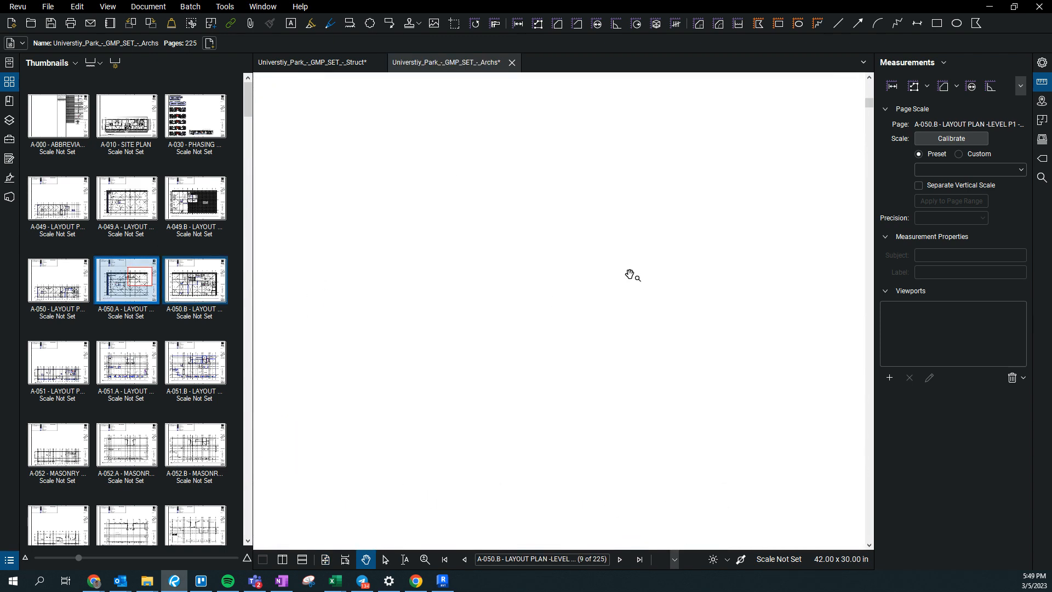
left_click_drag(366, 226, 660, 227)
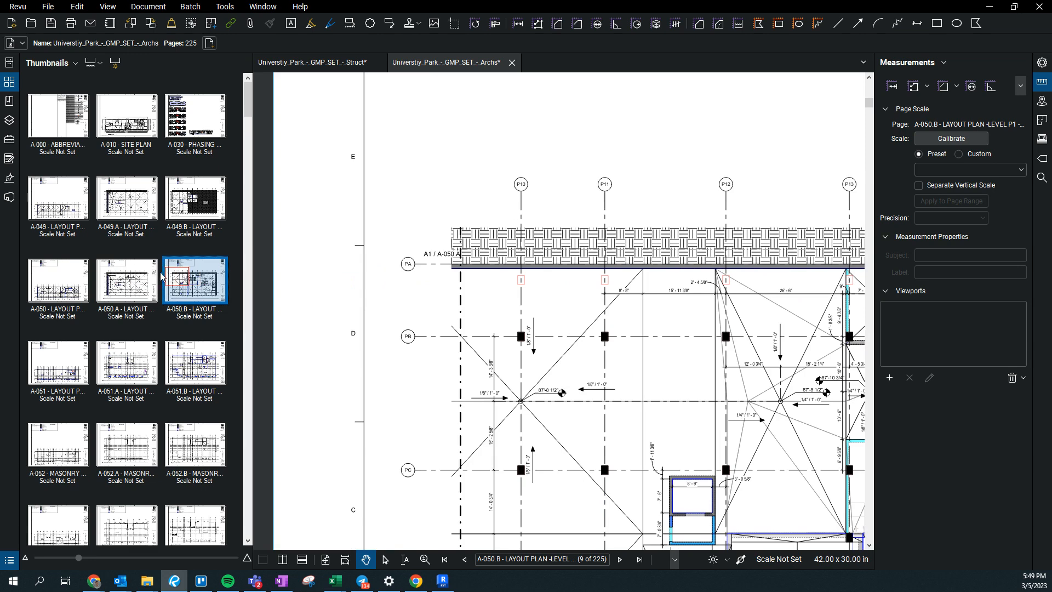
scroll(492, 212, "down", 3)
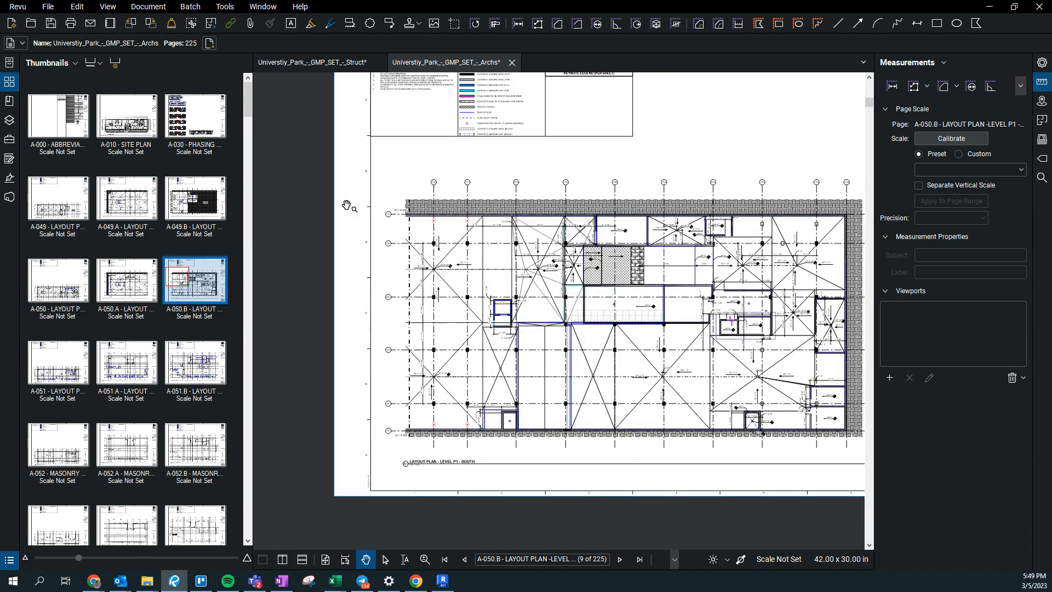
Step: Examine the Level One north layout plan, sheet A-051.A, for the spacing beyond grid P9
left_click(101, 372)
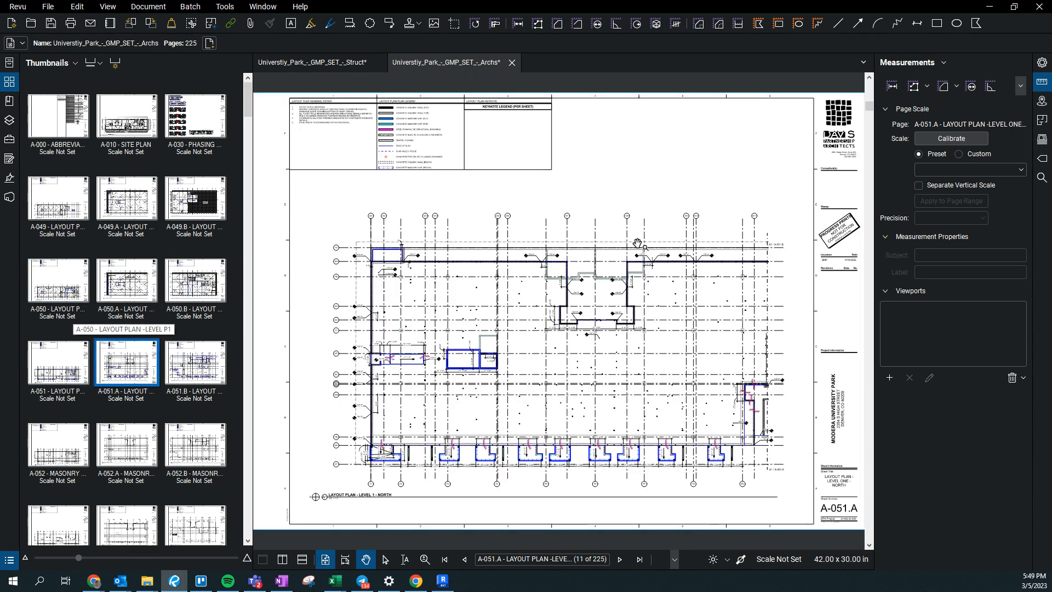
scroll(562, 264, "up", 4)
scroll(562, 264, "down", 4)
scroll(739, 518, "up", 5)
scroll(739, 518, "down", 4)
scroll(523, 417, "up", 4)
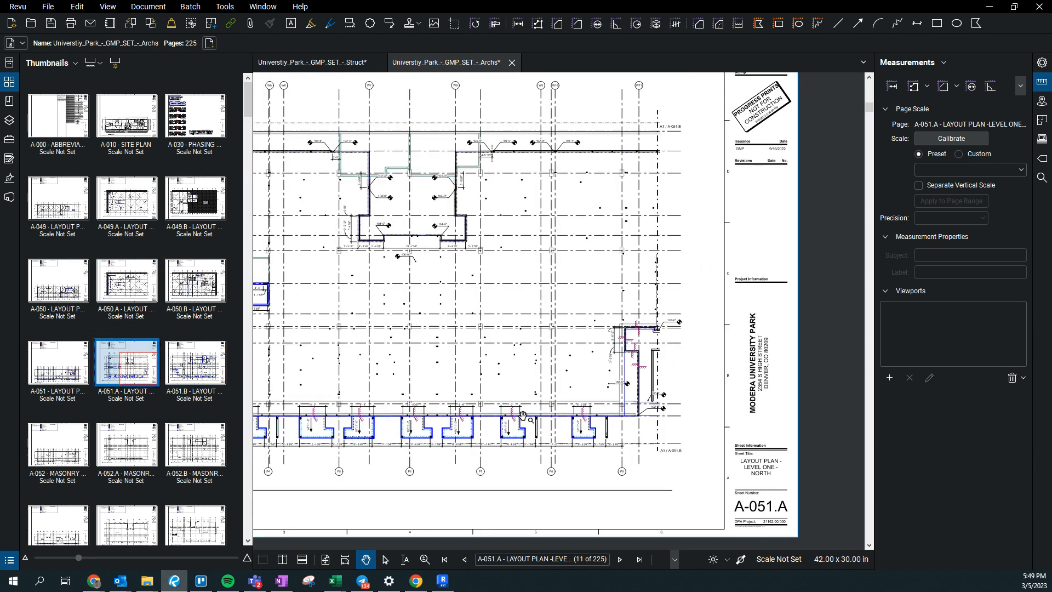
scroll(747, 502, "up", 4)
scroll(340, 354, "down", 3)
mouse_move(326, 353)
left_mouse_down()
mouse_move(546, 400)
mouse_move(605, 445)
left_mouse_up()
Step: Check the structural Level P1 sheets S-100.AR and S-100.B for the spacing between grids P9 and P10
left_click(337, 63)
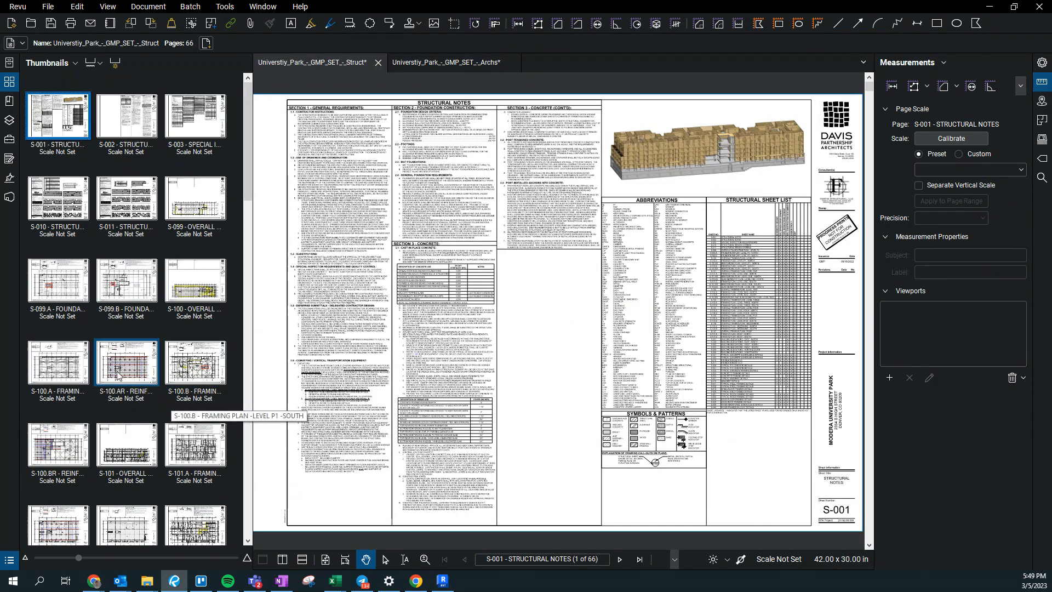
left_click(98, 362)
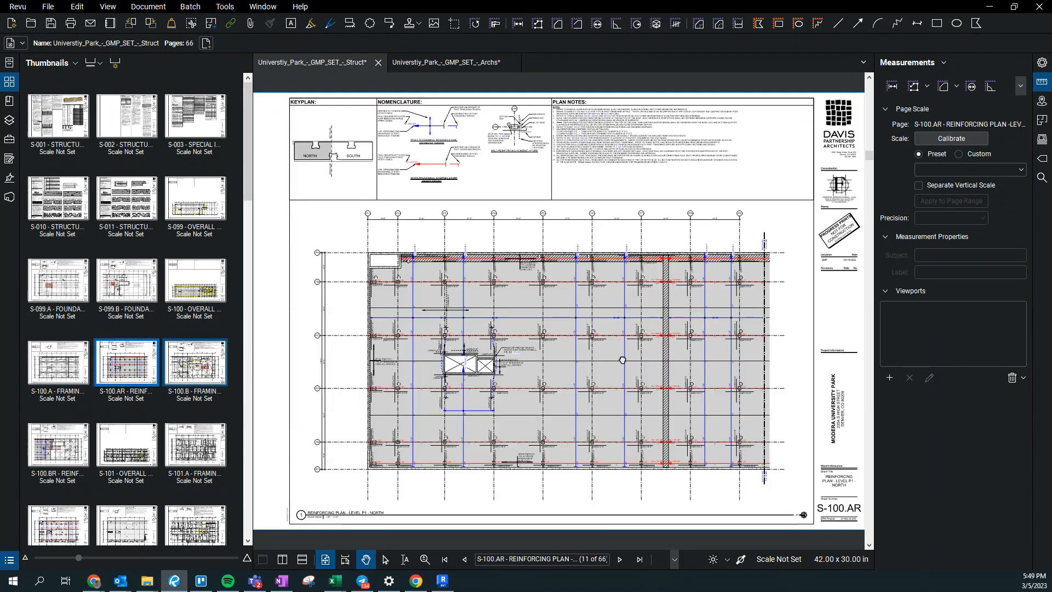
scroll(445, 213, "up", 6)
left_click_drag(326, 224, 606, 265)
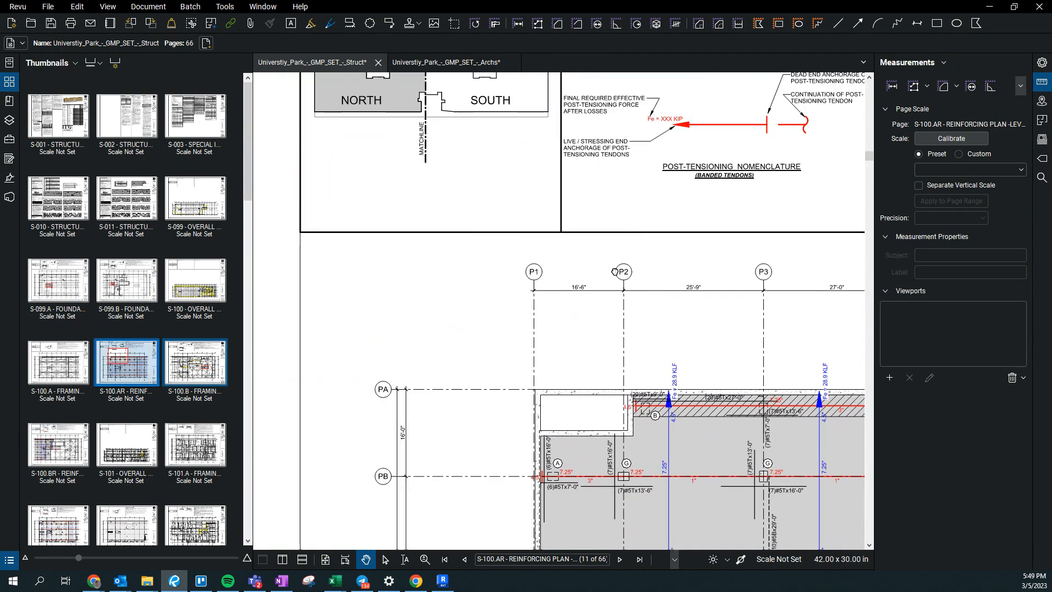
scroll(506, 318, "down", 5)
left_click_drag(637, 346, 194, 370)
scroll(549, 346, "up", 4)
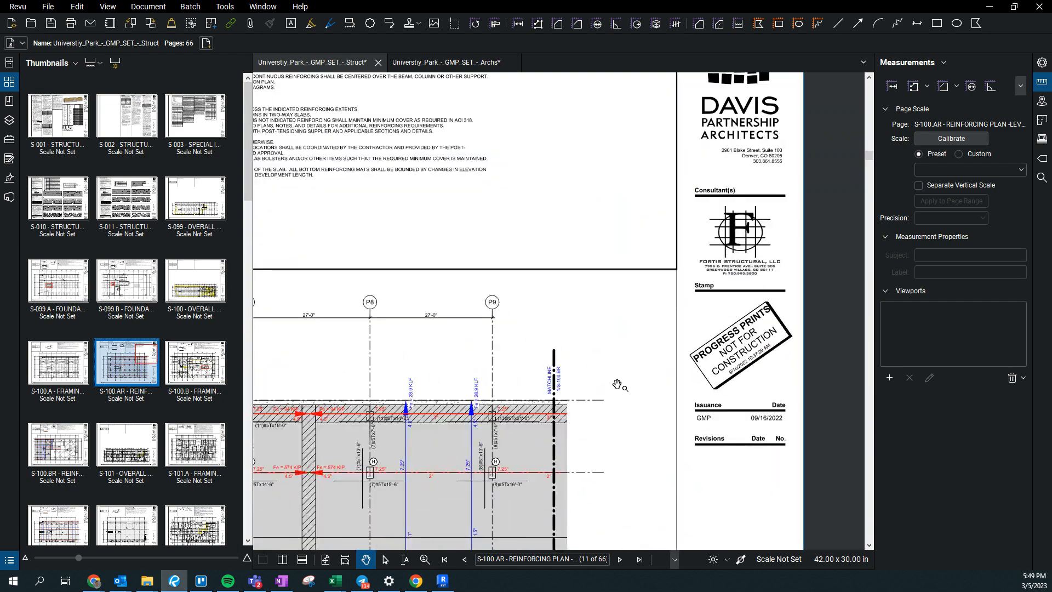
scroll(524, 366, "up", 3)
left_click_drag(356, 331, 652, 366)
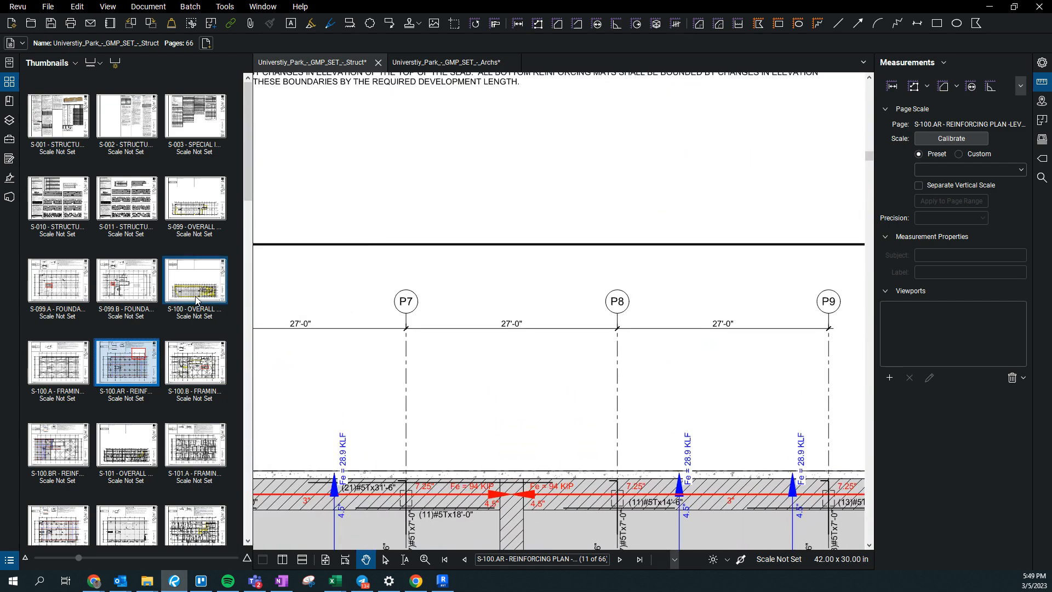
left_click(215, 382)
scroll(529, 316, "up", 5)
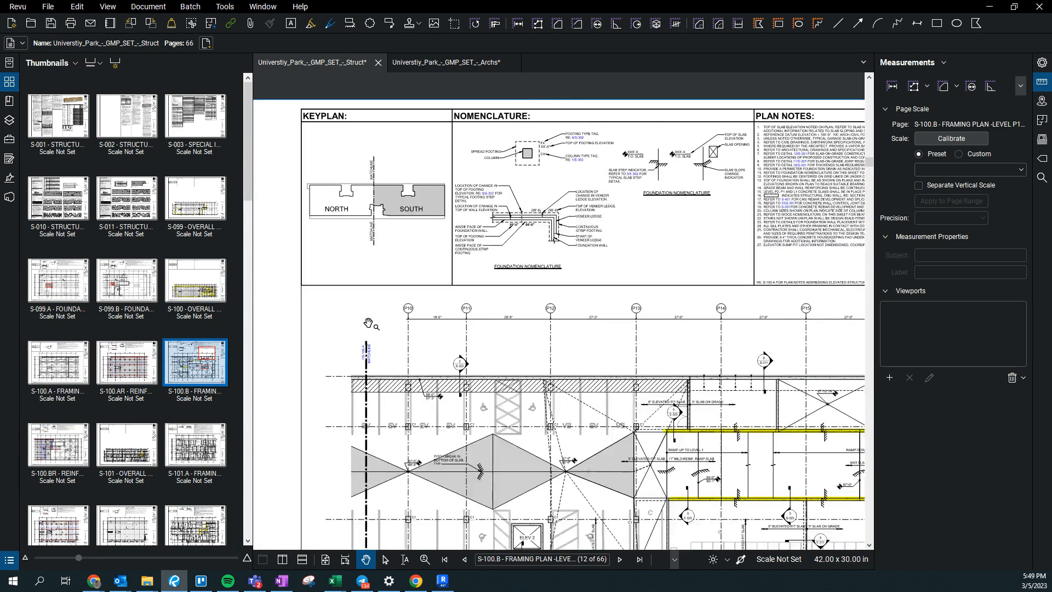
scroll(529, 316, "down", 3)
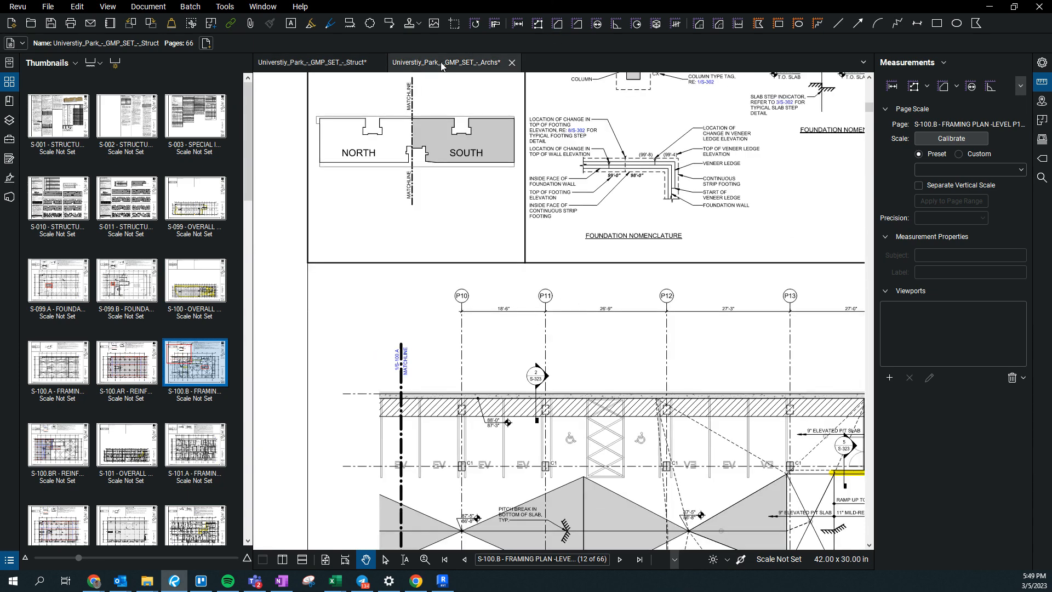
Step: Return to the architectural set and check site plan A-010 and overall layout plans A-049 and A-050 for grid spacing dimensions
left_click(446, 62)
left_click(116, 122)
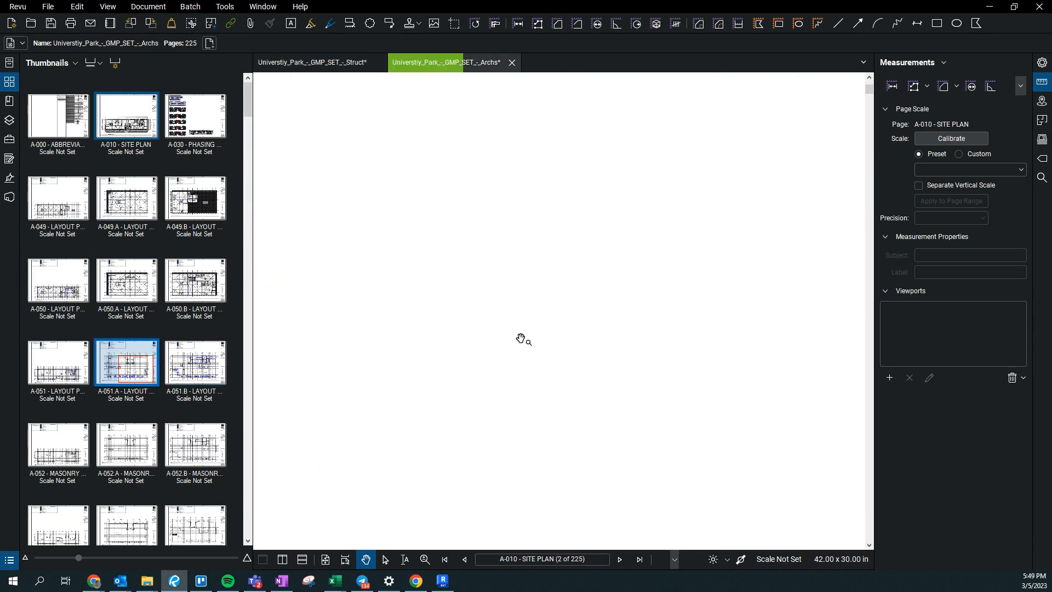
scroll(395, 370, "up", 3)
scroll(395, 371, "down", 3)
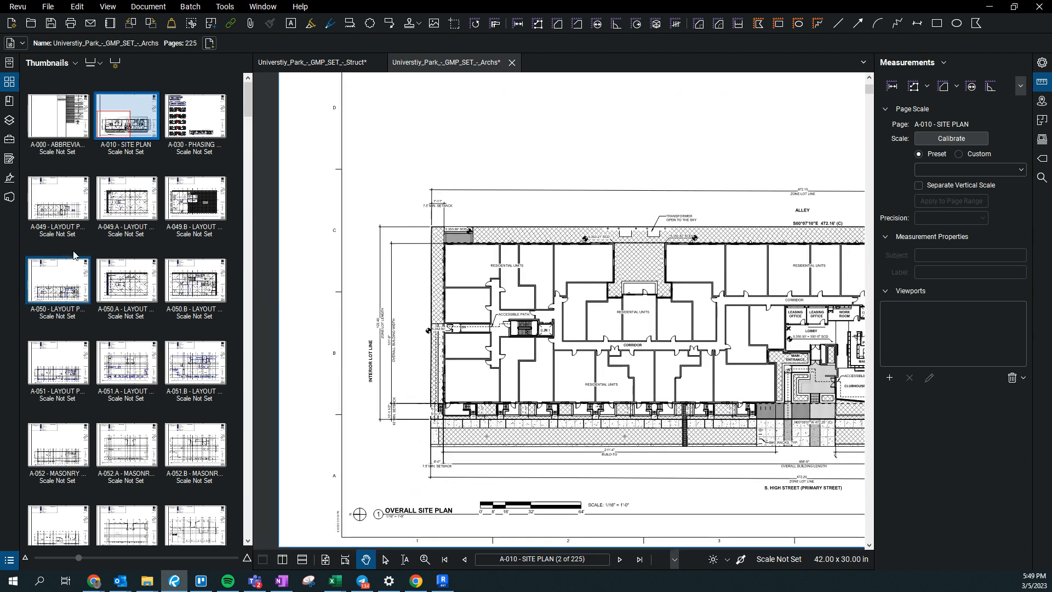
left_click(57, 199)
scroll(374, 496, "up", 4)
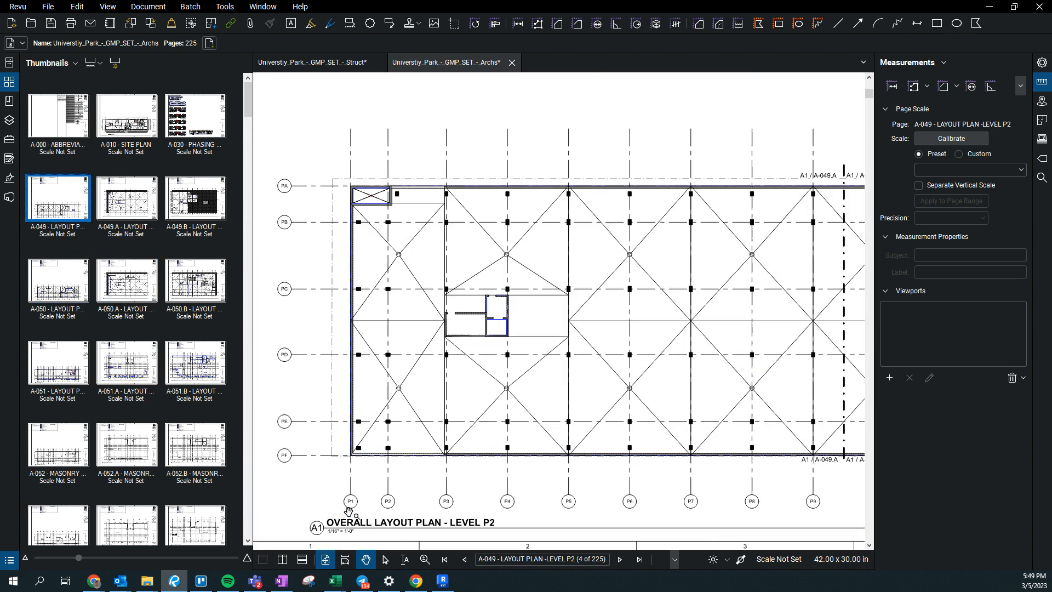
left_click(59, 289)
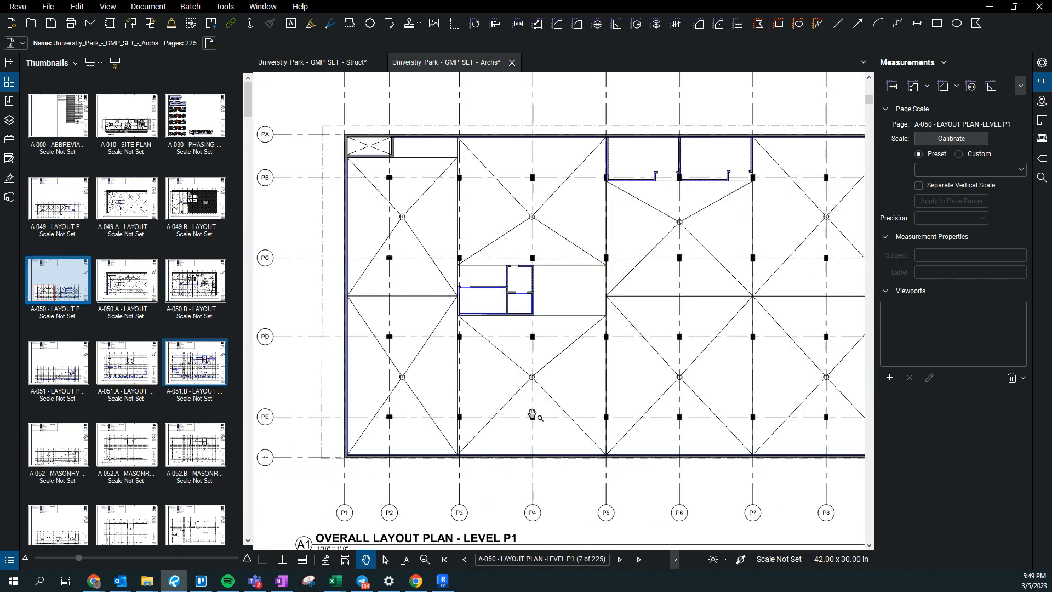
scroll(526, 400, "down", 3)
scroll(710, 326, "down", 3)
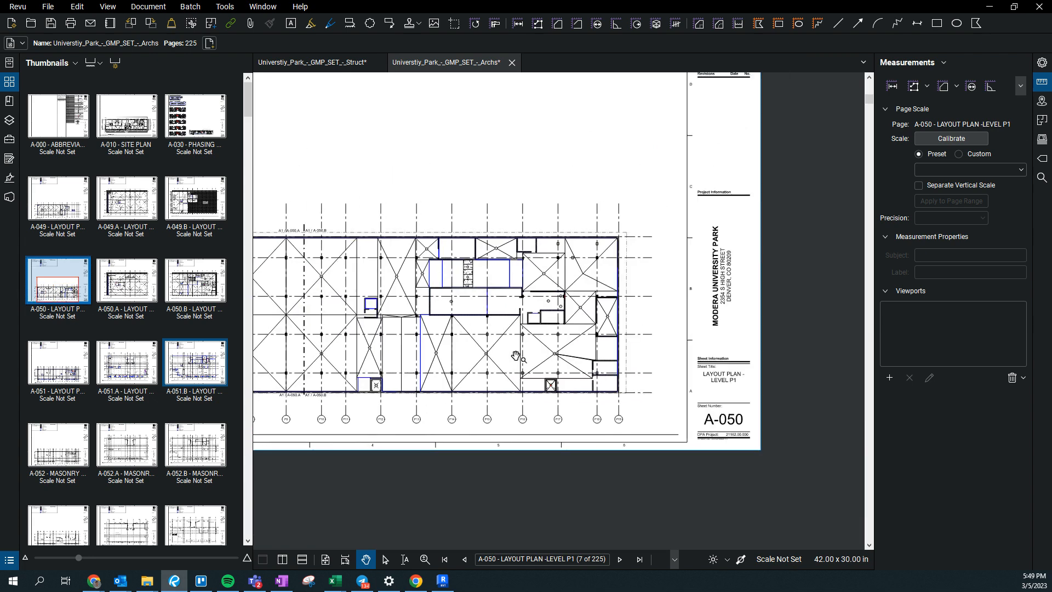
scroll(709, 325, "up", 3)
Step: Check the overall Level One layout plan, sheet A-051, for dimensions between the numbered grids
left_click(57, 363)
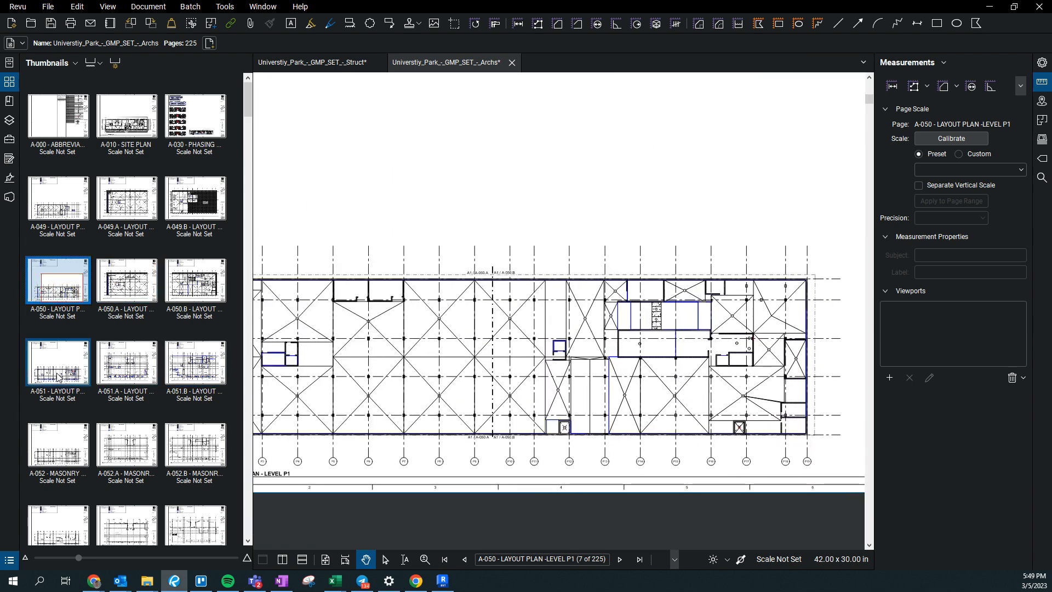
scroll(549, 384, "up", 4)
scroll(527, 383, "down", 2)
left_click_drag(476, 360, 451, 265)
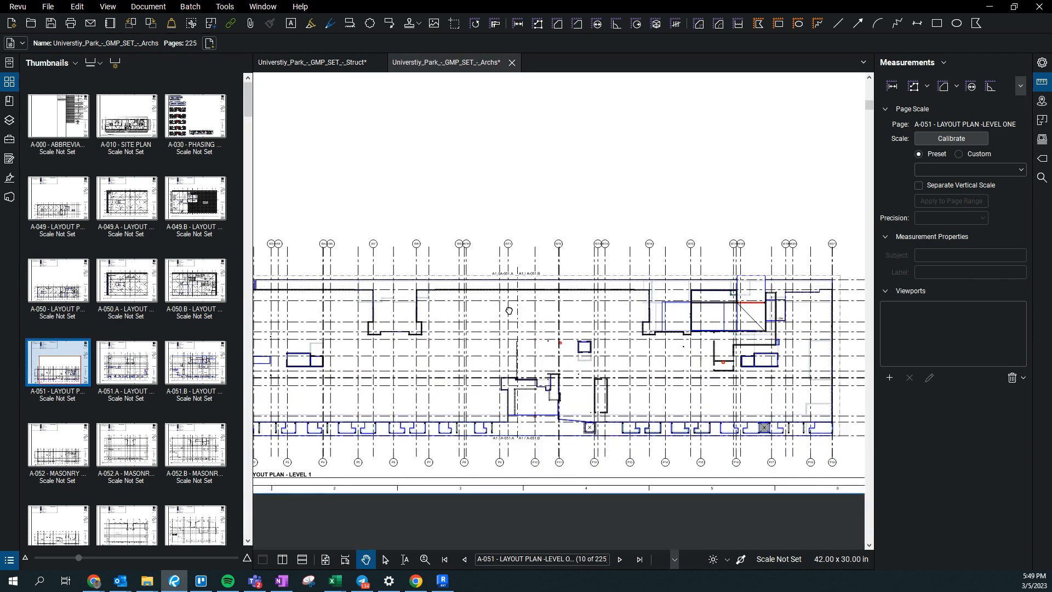
left_click_drag(508, 307, 497, 325)
Step: Read the spacing between grids P9 and P10 on the structural overall Level P1 framing plan, sheet S-100
left_click(289, 63)
scroll(498, 301, "down", 1)
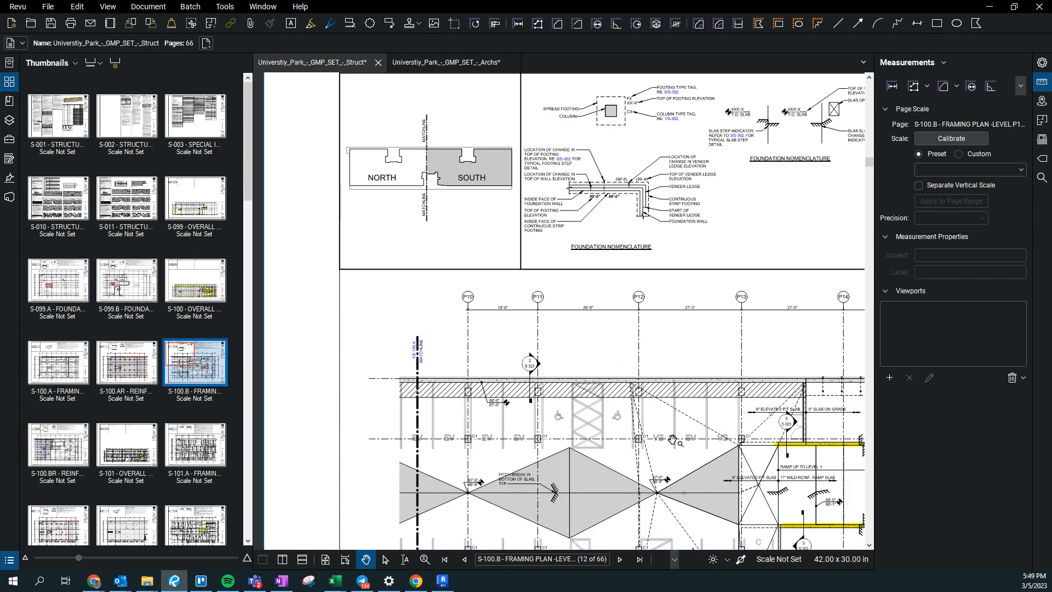
left_click(182, 282)
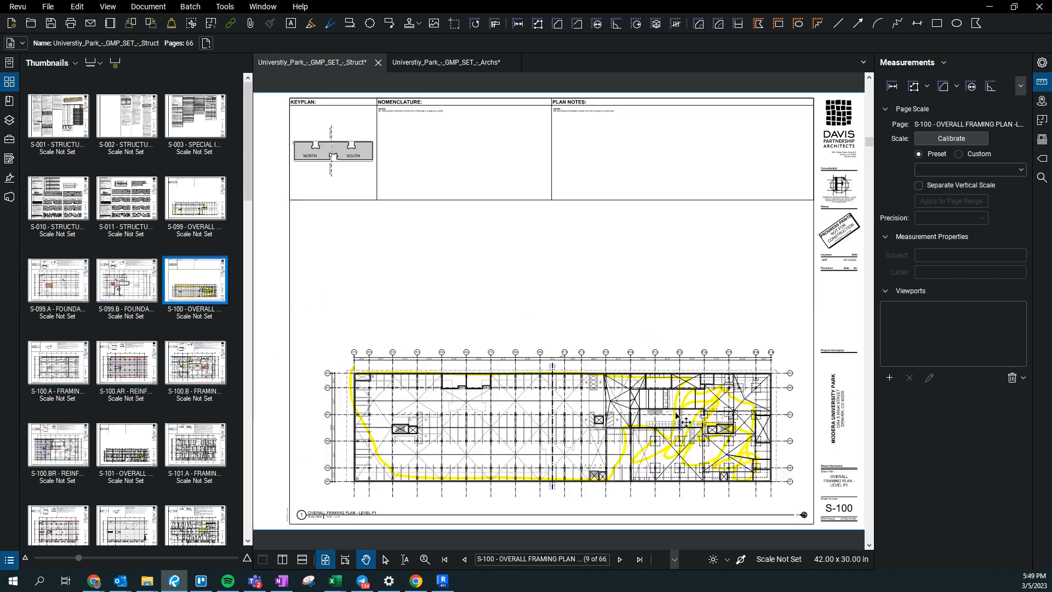
scroll(548, 350, "up", 3)
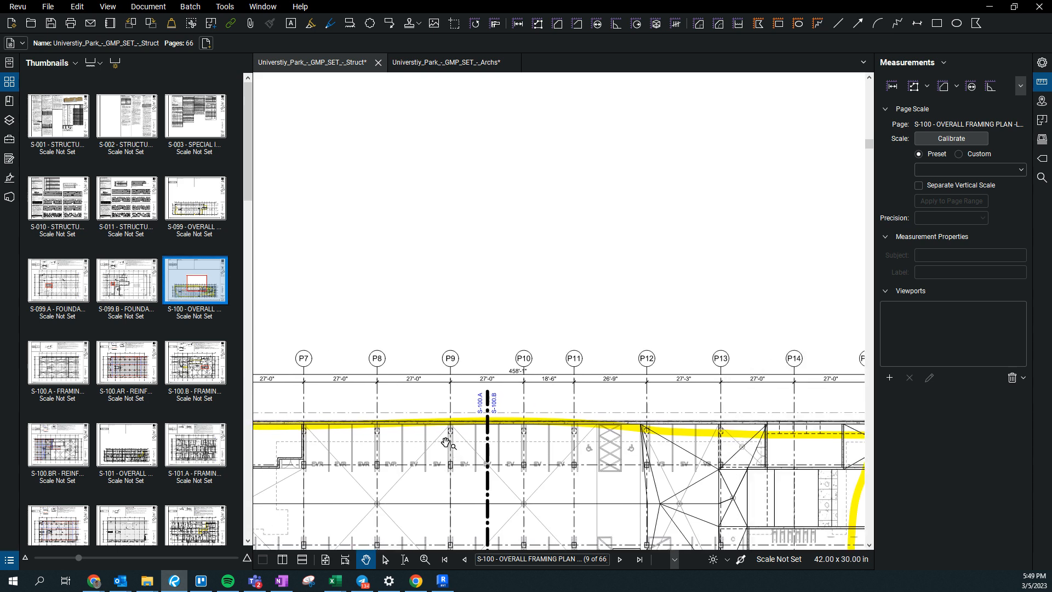
scroll(448, 444, "up", 5)
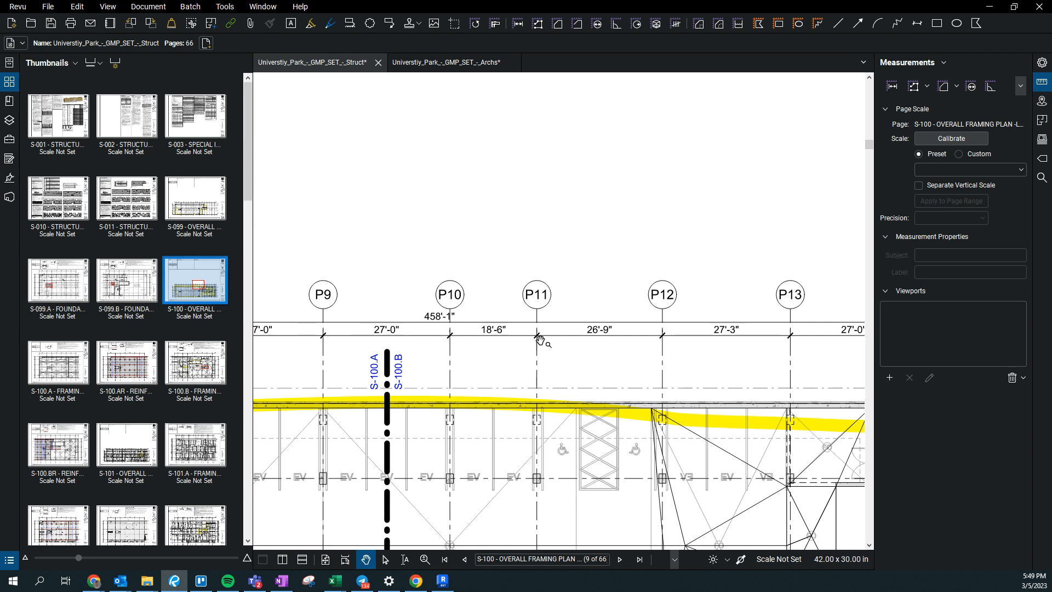
Step: Switch to Revit and copy grid P9 27'-0" to its right to add grid P10
left_click(443, 580)
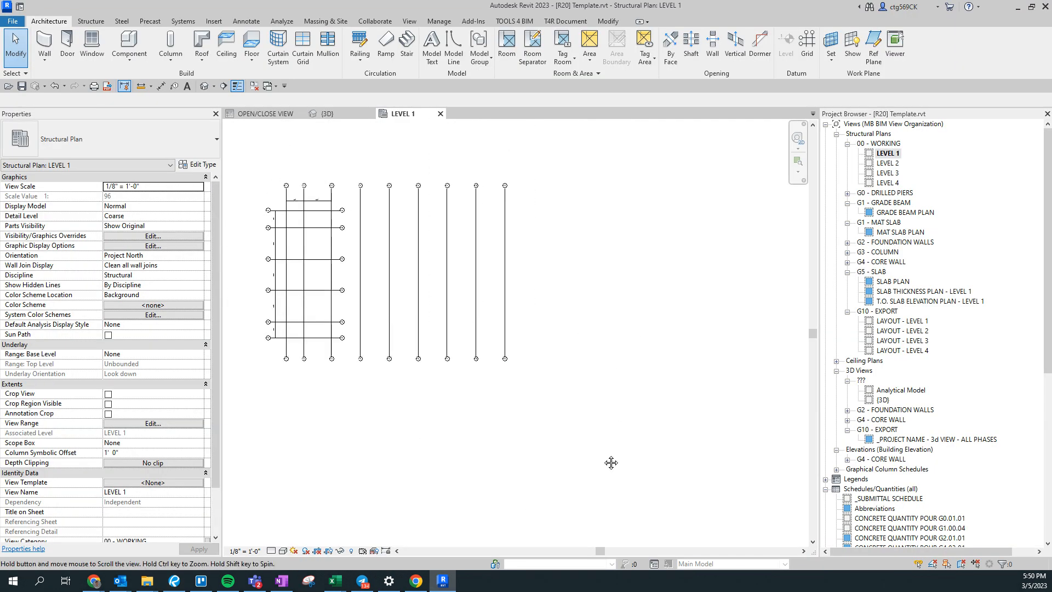
left_click(441, 390)
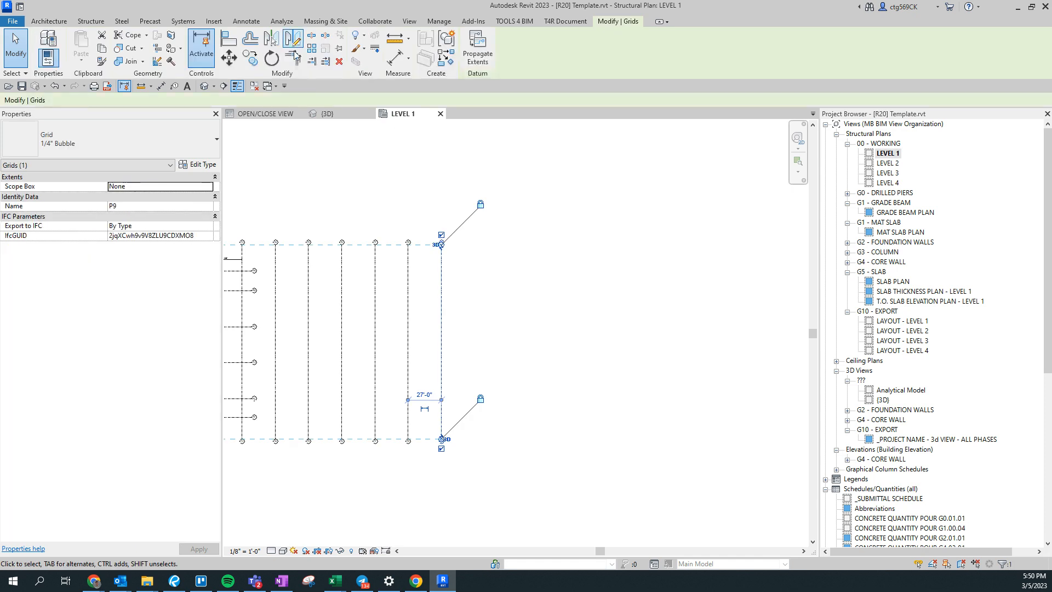
left_click(250, 57)
scroll(399, 231, "up", 2)
left_click(463, 269)
left_click(489, 249)
scroll(489, 247, "up", 3)
key("Escape")
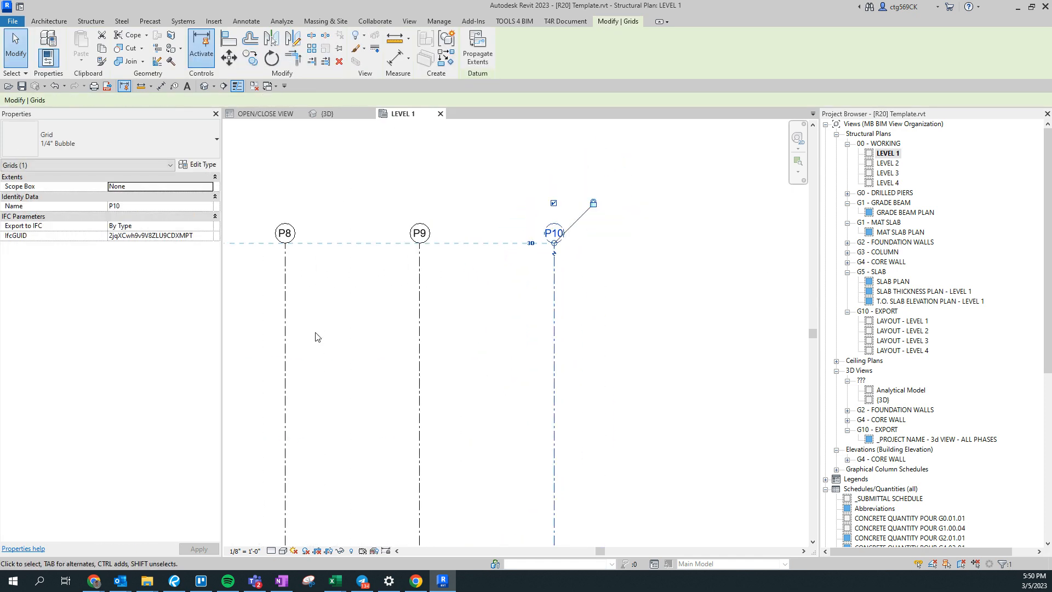
Step: Extend the dimension string across grids P1 to P3 so it continues through grid P10
scroll(318, 337, "down", 3)
middle_click_drag(318, 337, 666, 371)
key("Escape")
middle_click_drag(504, 364, 419, 363)
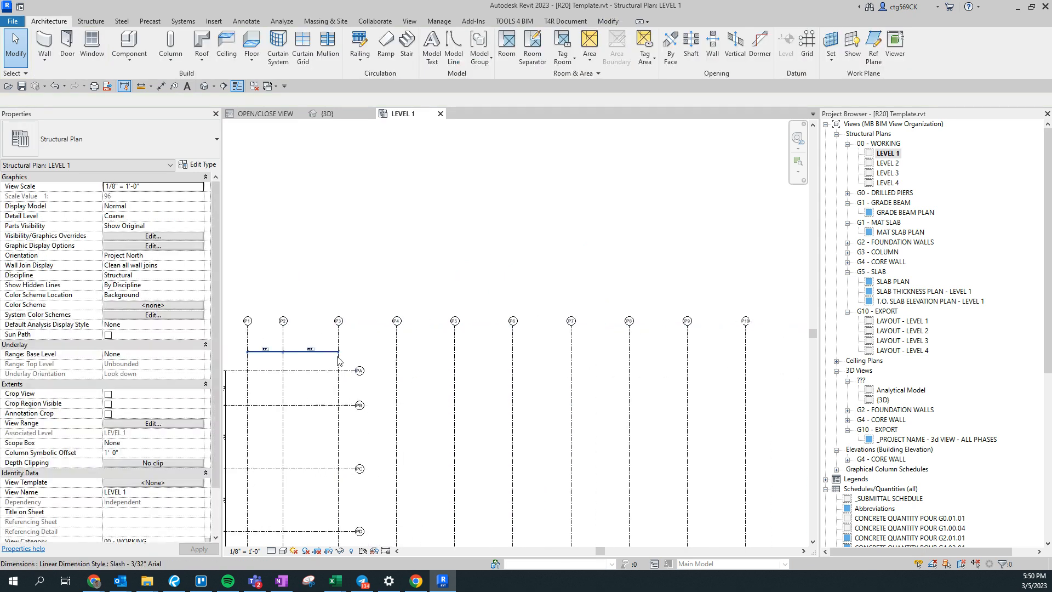
left_click(608, 52)
left_click(396, 366)
left_click(450, 367)
left_click(571, 375)
left_click(629, 364)
left_click(688, 351)
middle_click_drag(692, 351, 383, 332)
left_click(439, 384)
left_click(503, 368)
left_click(530, 354)
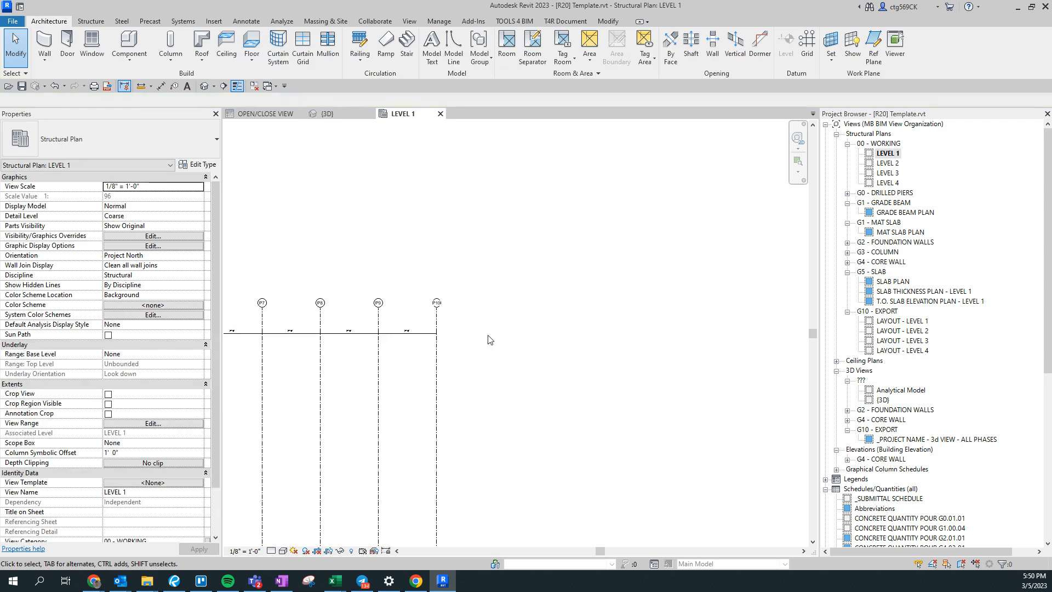
Step: Switch to Bluebeam Revu and examine the grid spacing from P10 to P17 on overall framing plan S-100
left_click(174, 580)
scroll(296, 263, "down", 4)
left_click_drag(526, 323, 585, 307)
scroll(540, 332, "up", 4)
left_click_drag(525, 326, 392, 327)
scroll(378, 310, "down", 2)
scroll(419, 332, "up", 1)
left_click_drag(623, 403, 423, 386)
scroll(443, 297, "down", 2)
left_click_drag(740, 351, 707, 353)
scroll(408, 307, "up", 3)
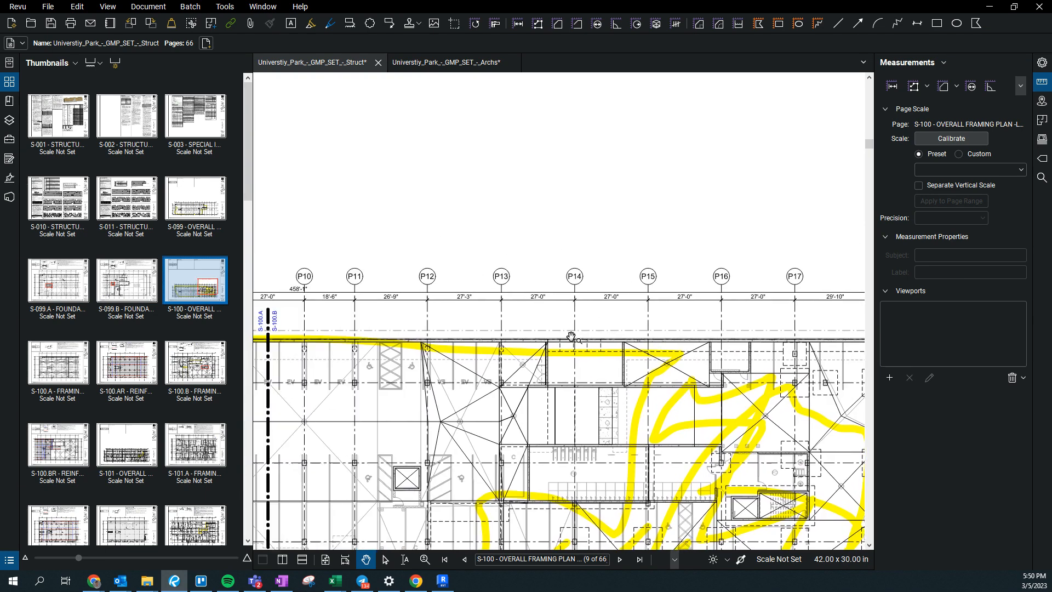
left_click_drag(399, 296, 505, 310)
left_click_drag(327, 331, 384, 311)
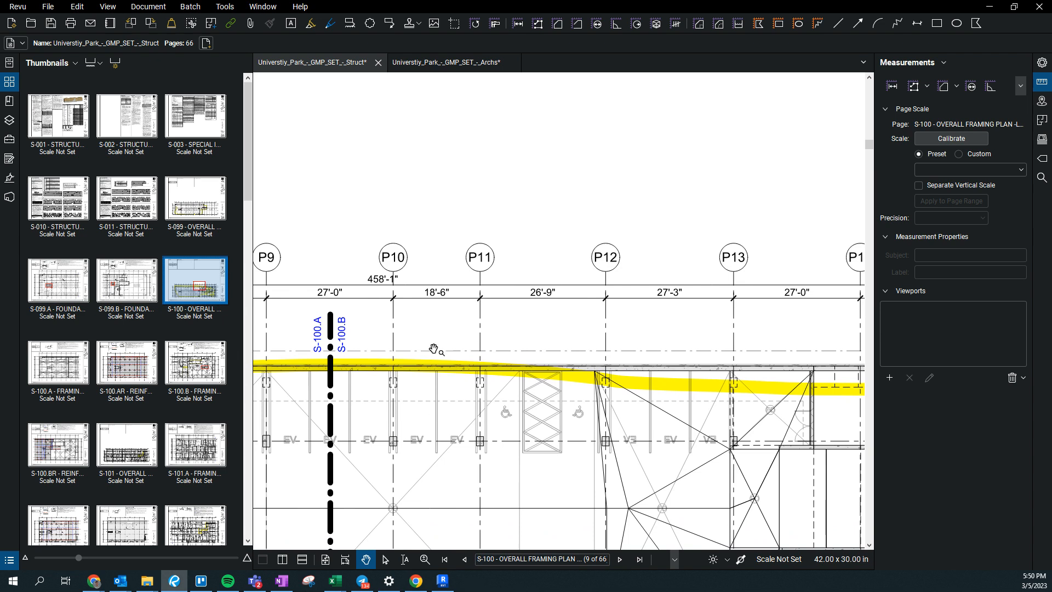
Step: Check the spacing from grid P10 to P12 on the architectural Level P2 south layout plan, sheet A-049.B
left_click(396, 62)
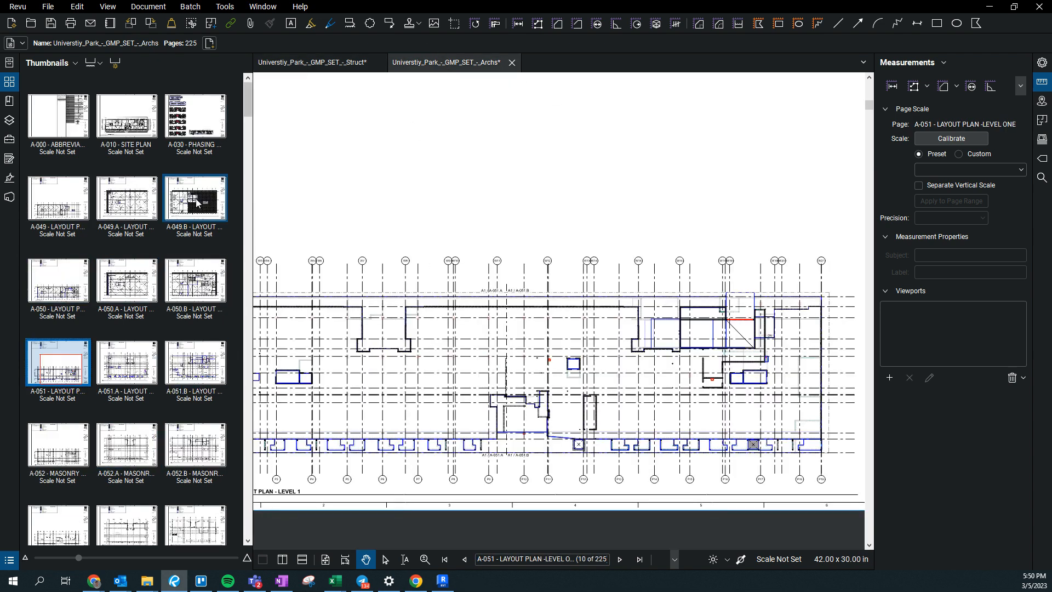
left_click(197, 203)
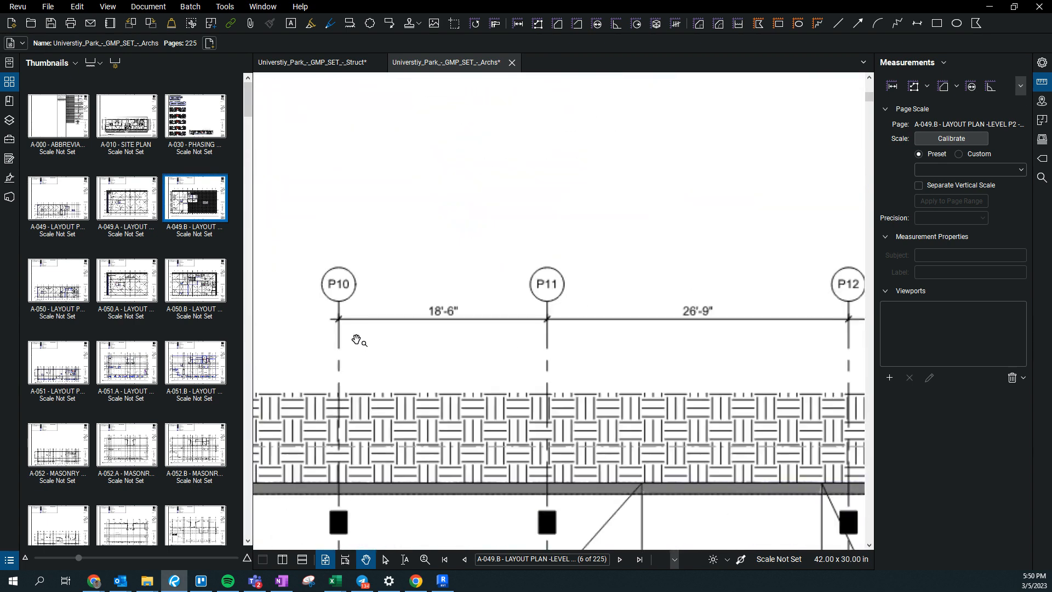
left_click_drag(630, 466, 453, 457)
scroll(405, 343, "down", 1)
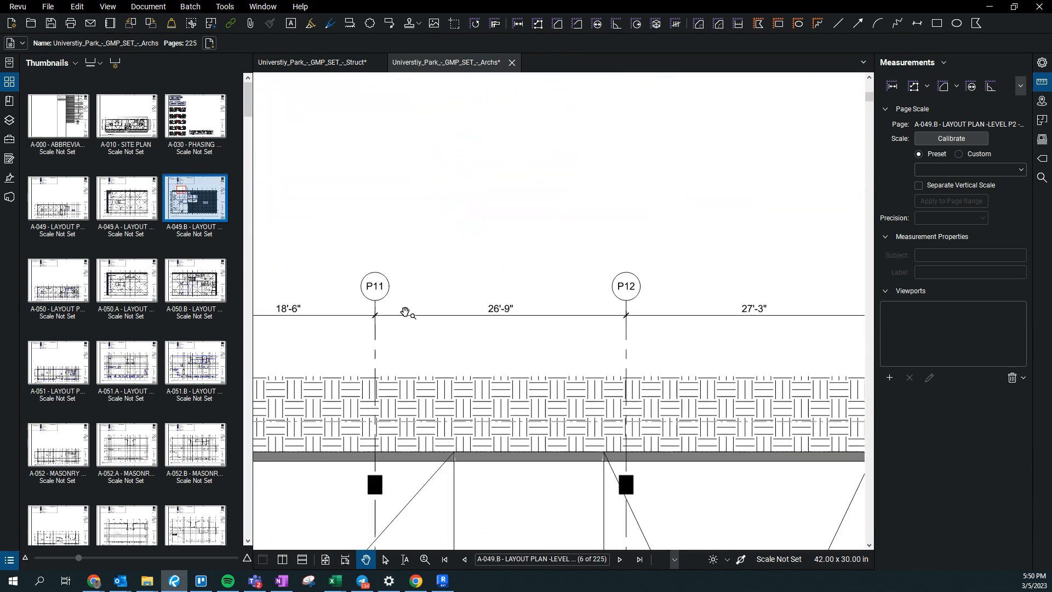
Step: Switch to Revit and copy grid P10 18'-3" to its right to add grid P11
left_click(443, 581)
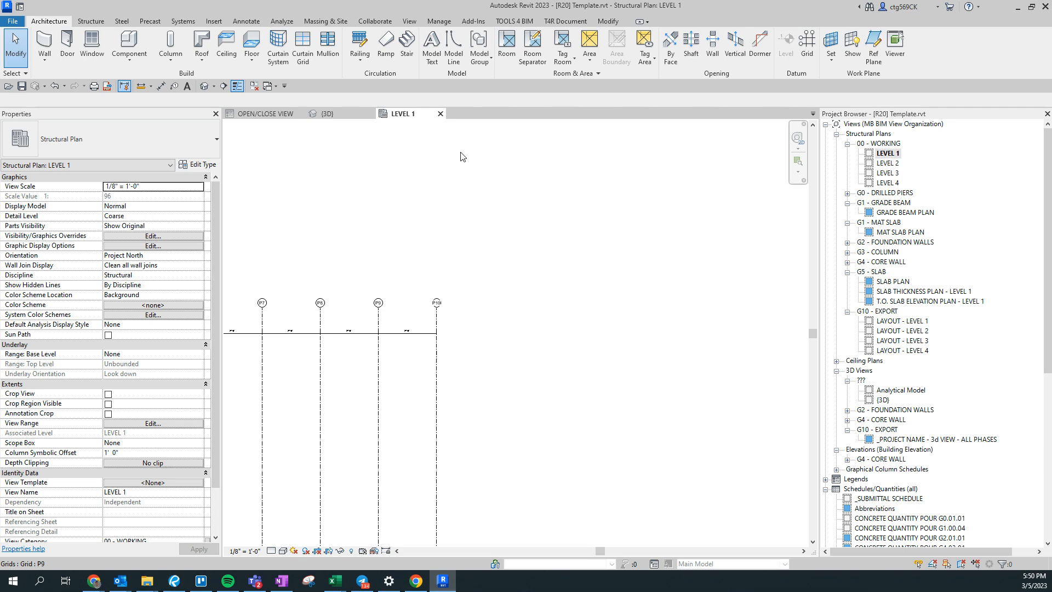
left_click(437, 413)
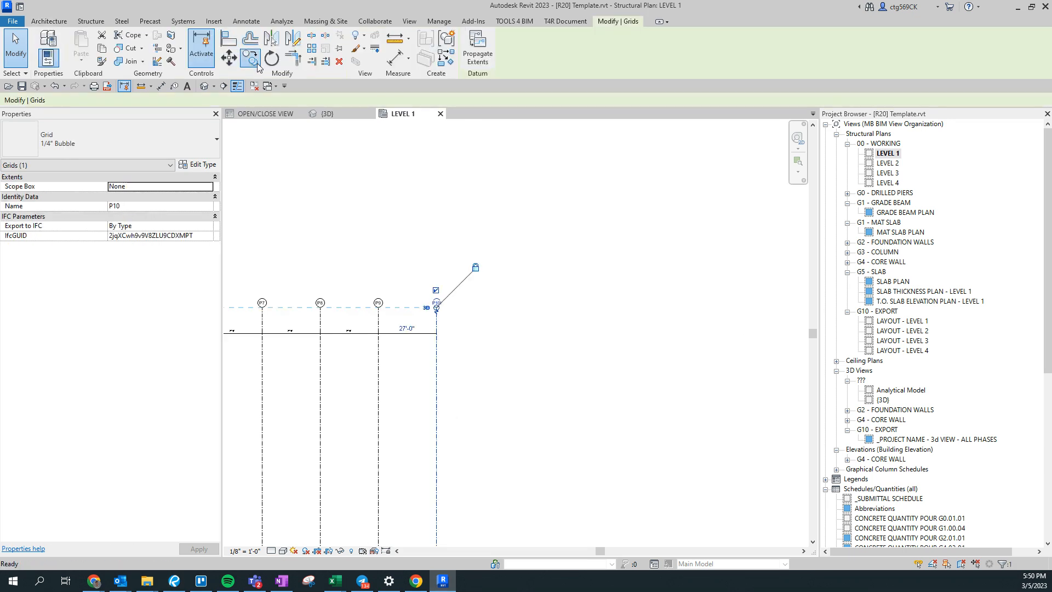
left_click(434, 362)
type("18-3")
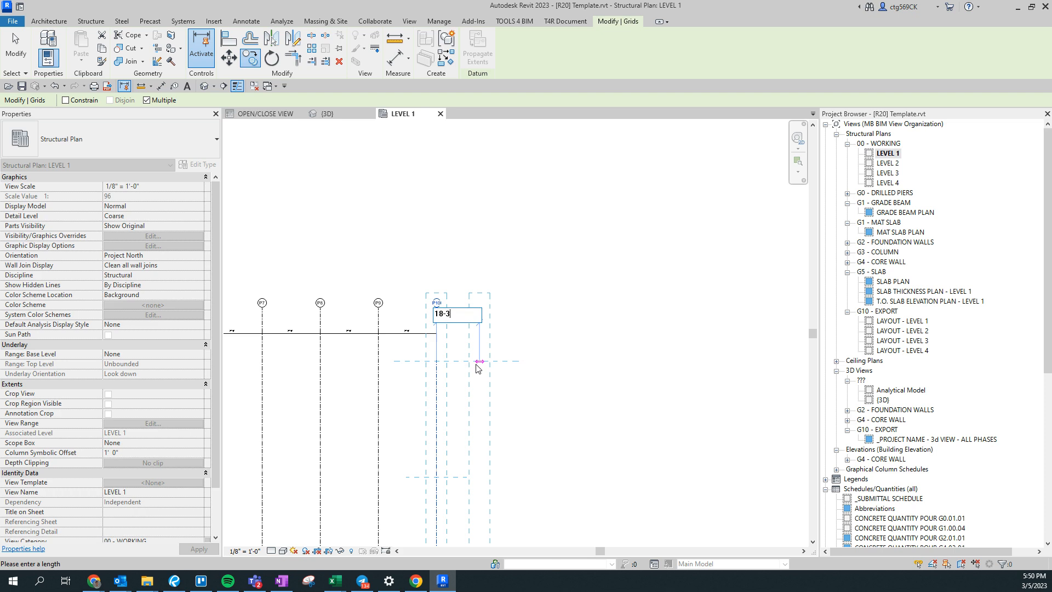
key("Return")
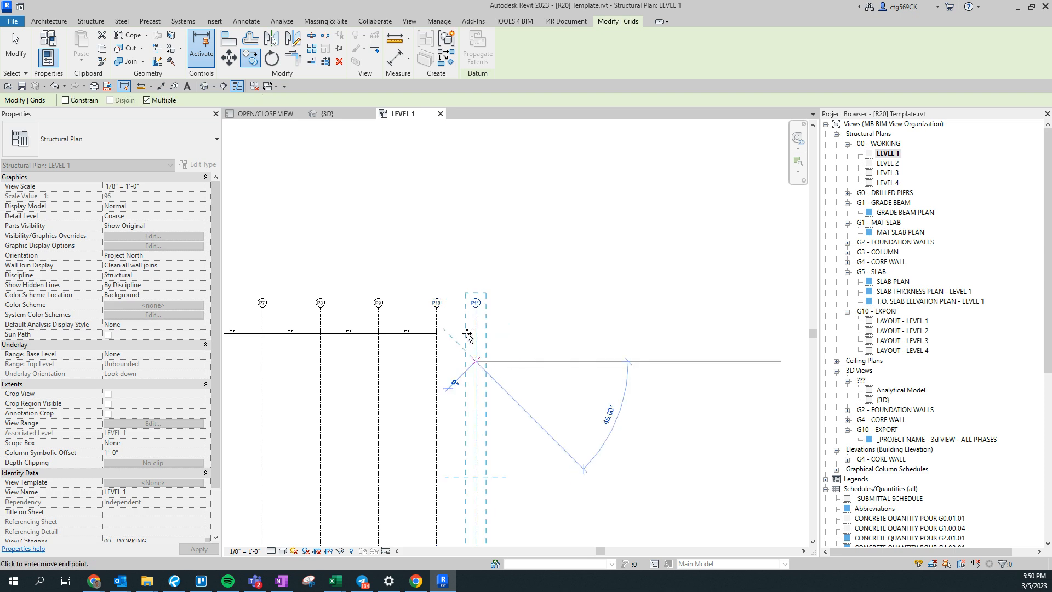
scroll(467, 334, "up", 3)
key("Escape")
scroll(454, 252, "up", 2)
key("Escape")
Step: Extend the grid dimension string from P10 to include grid P11
key("d")
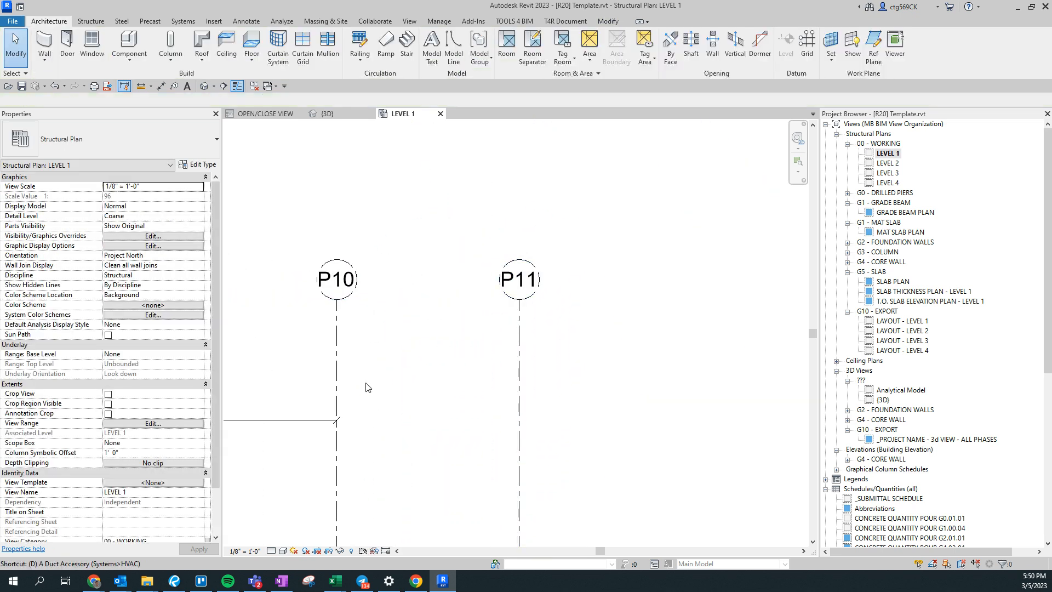
left_click(285, 422)
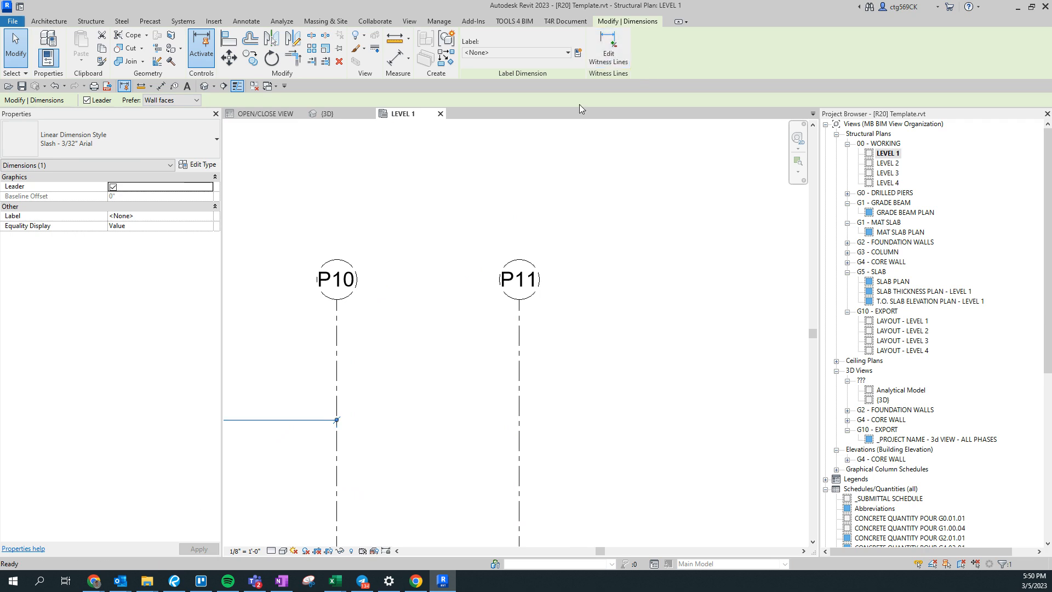
left_click(609, 49)
left_click(519, 373)
left_click(479, 392)
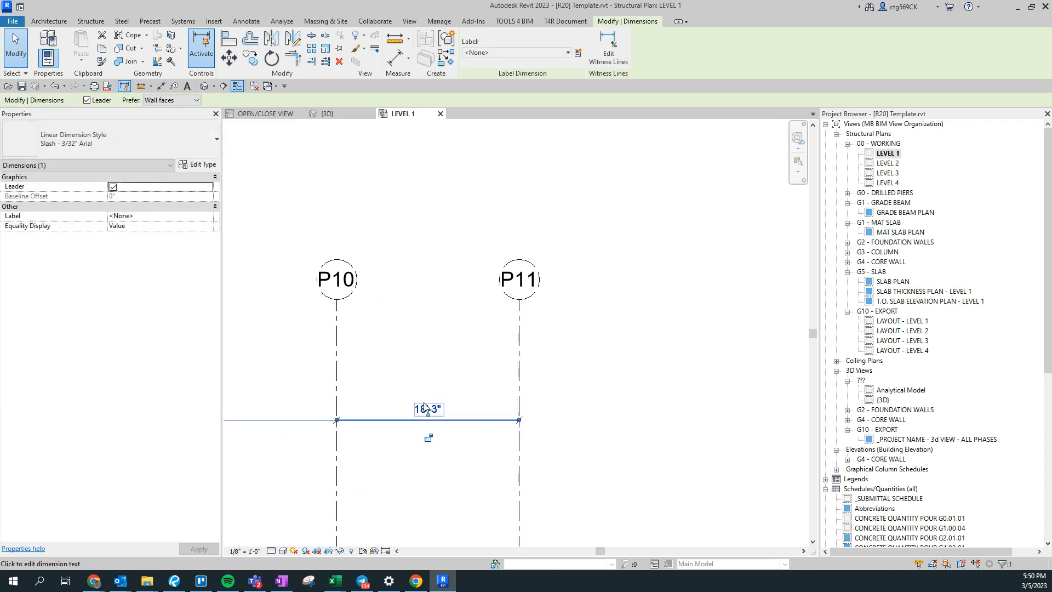
key("Escape")
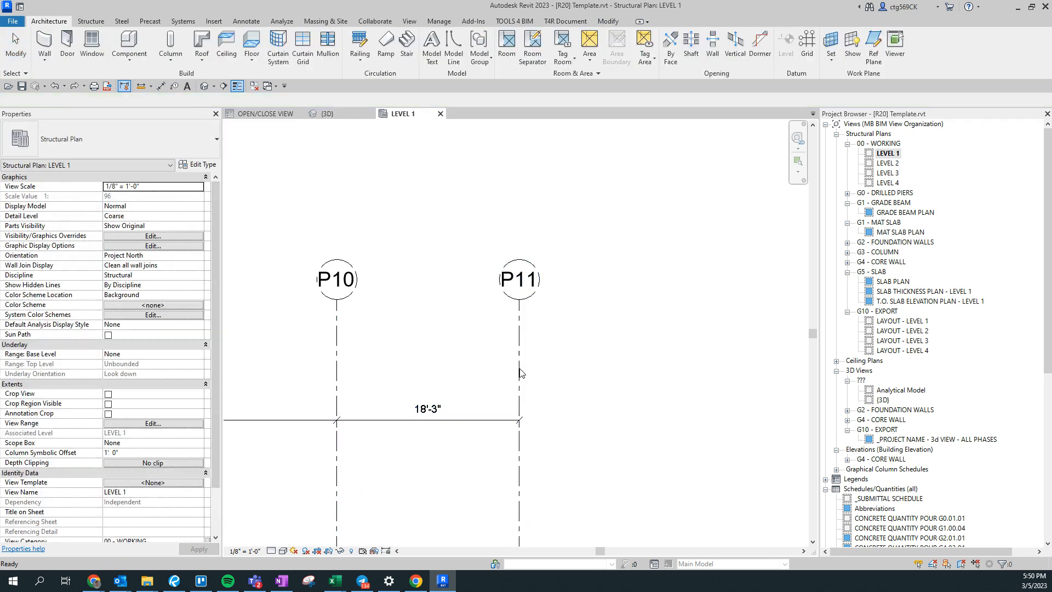
Step: Set the spacing between grids P10 and P11 to 18'-6"
left_click(520, 362)
left_click(431, 412)
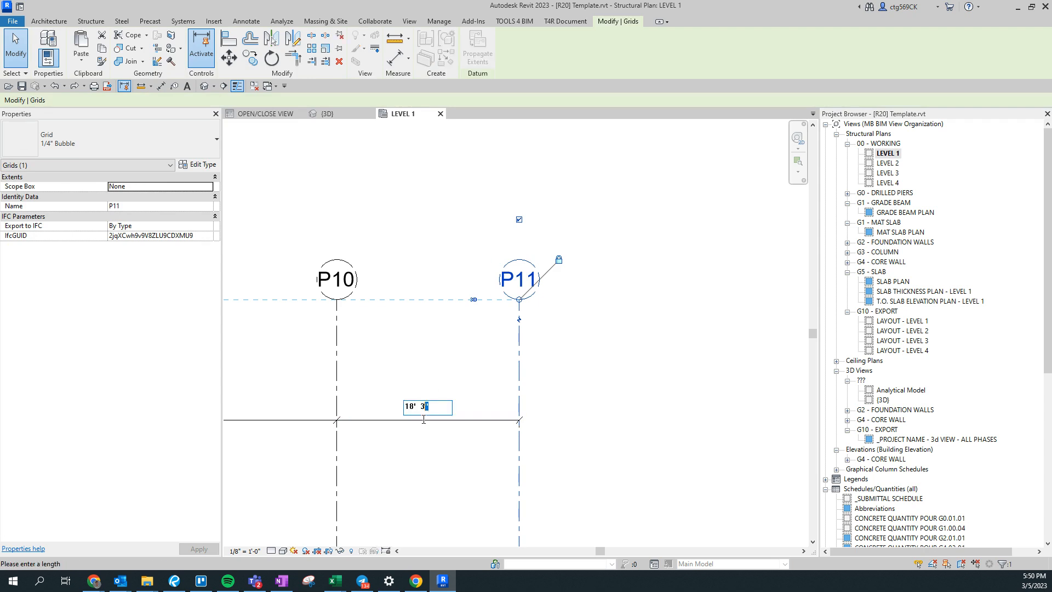
key("Return")
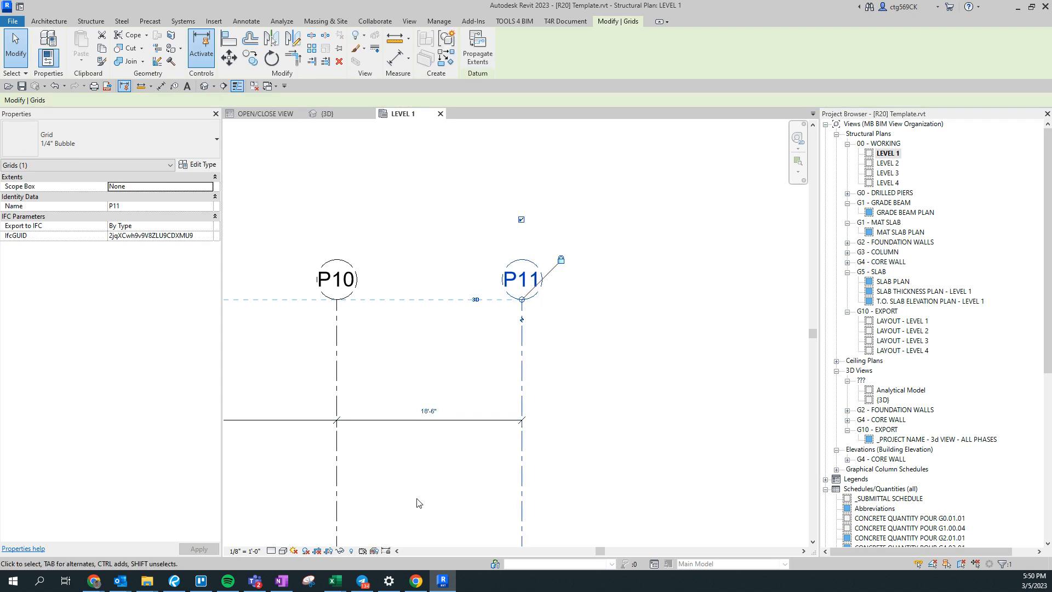
left_click(376, 501)
Step: Check the next spacings on sheet A-049.B in Bluebeam Revu, then in Revit copy grid P11 at 26'-9" and 27'-3" to add P12 and P13
left_click(172, 588)
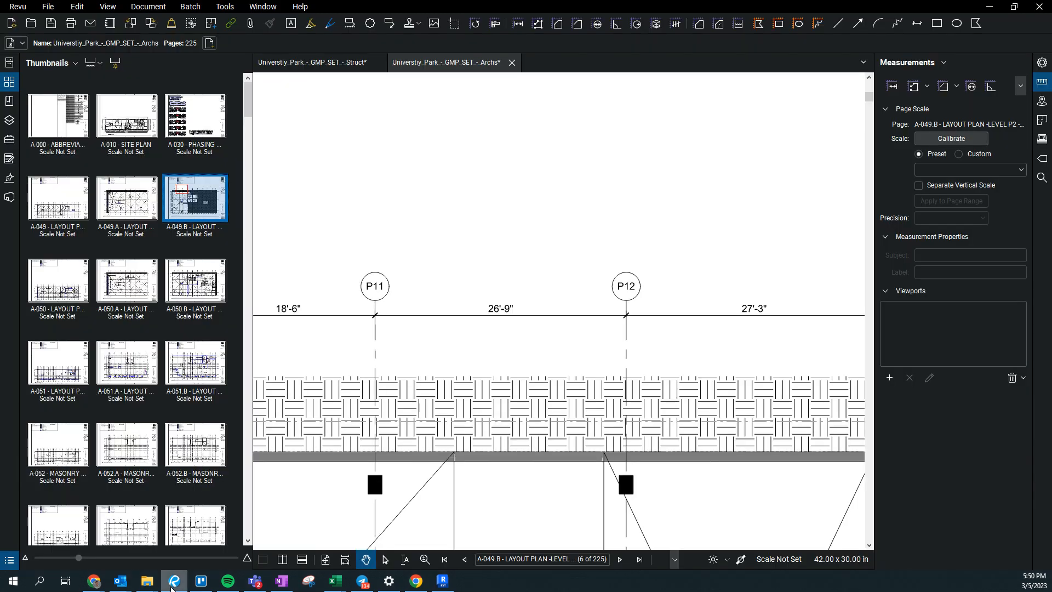
left_click(172, 587)
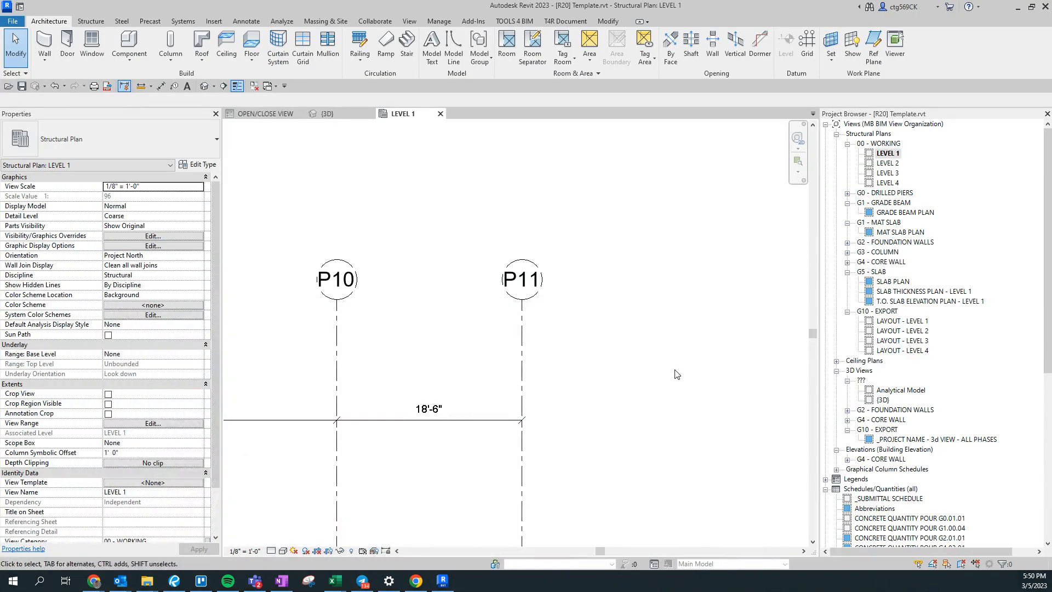
left_click(511, 355)
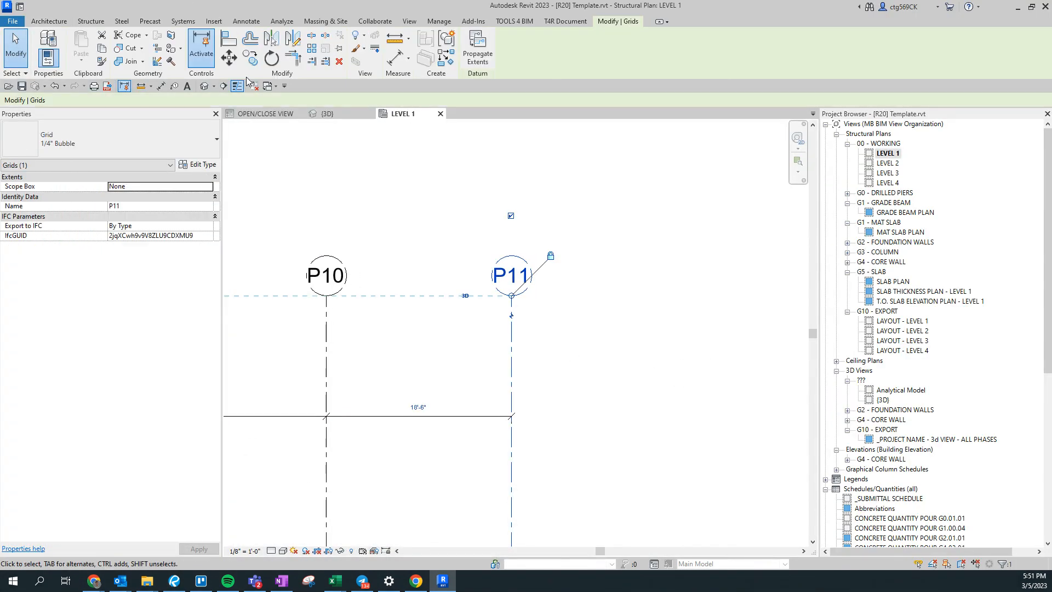
left_click(260, 67)
left_click(438, 335)
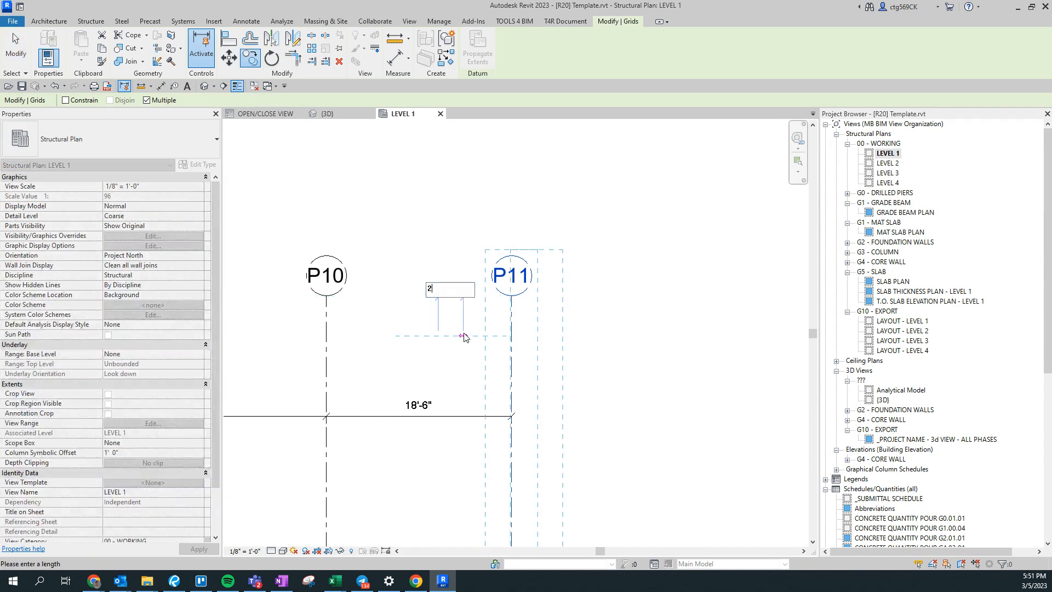
type("26-9")
key("Return")
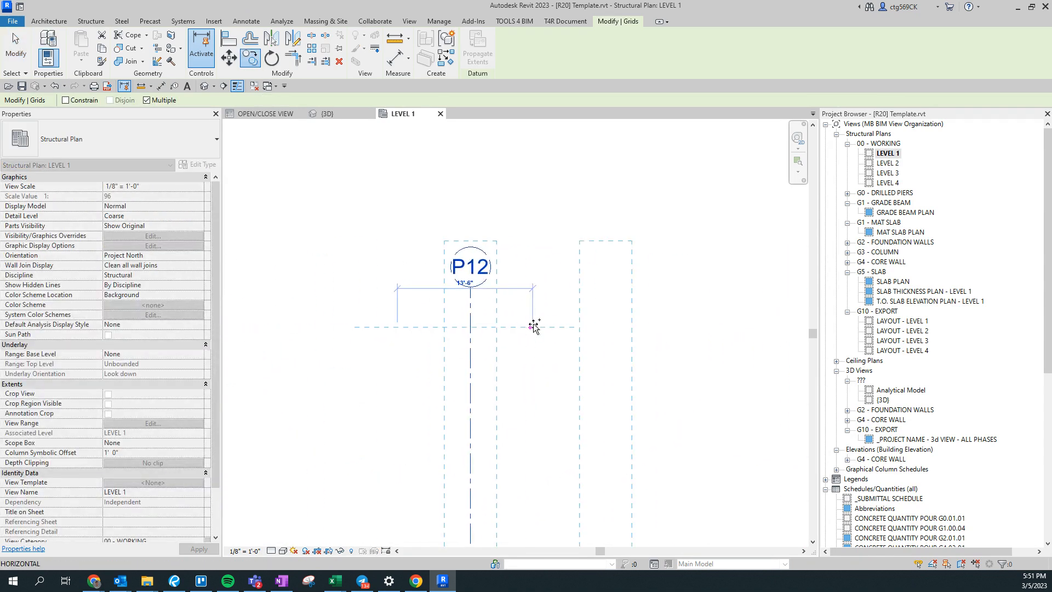
type("27-3")
key("Return")
key("Escape")
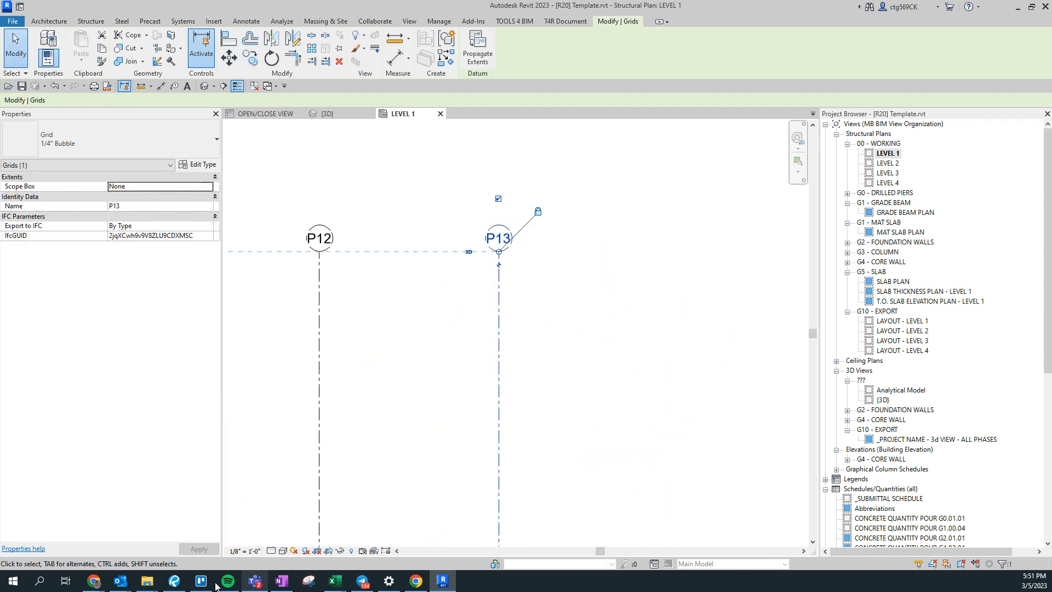
Step: Switch to Bluebeam Revu and check the grid spacing from P13 to P17 on architectural sheet A-049.B
left_click(179, 580)
left_click_drag(716, 347, 363, 340)
scroll(460, 335, "up", 1)
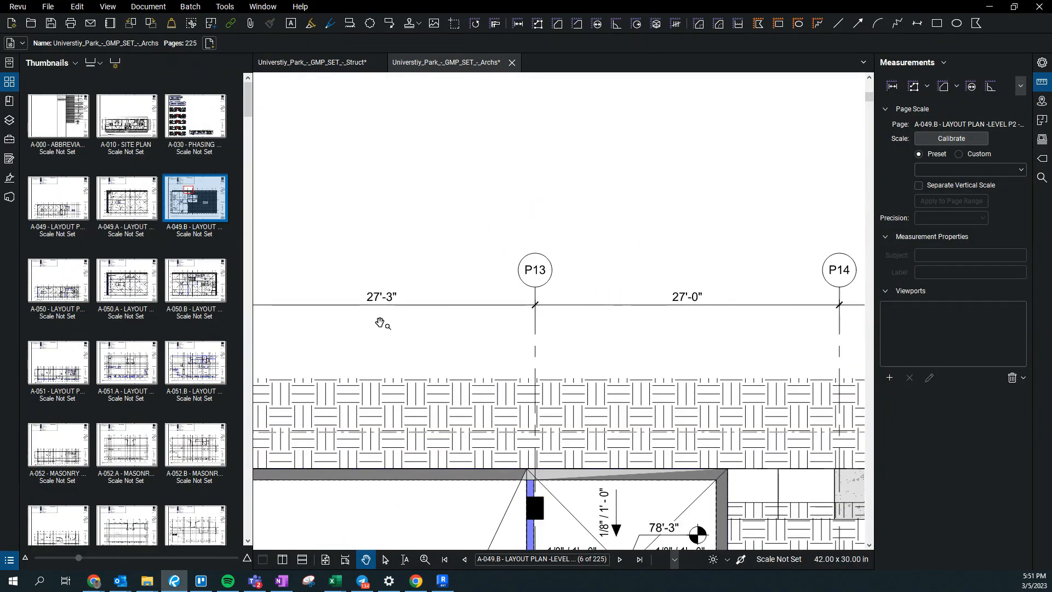
scroll(381, 324, "down", 2)
left_click_drag(709, 378, 399, 334)
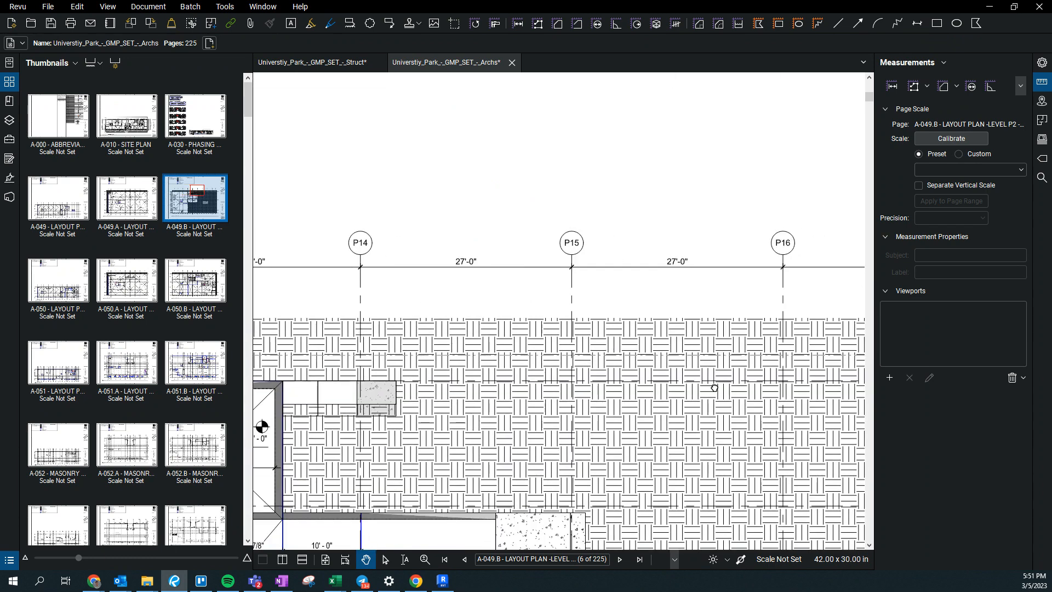
left_click_drag(720, 384, 484, 393)
mouse_move(768, 365)
left_mouse_down()
mouse_move(545, 363)
mouse_move(685, 362)
left_mouse_up()
Step: Switch to Revit and copy grid P13 27' to its right to add grid P14
left_click(445, 580)
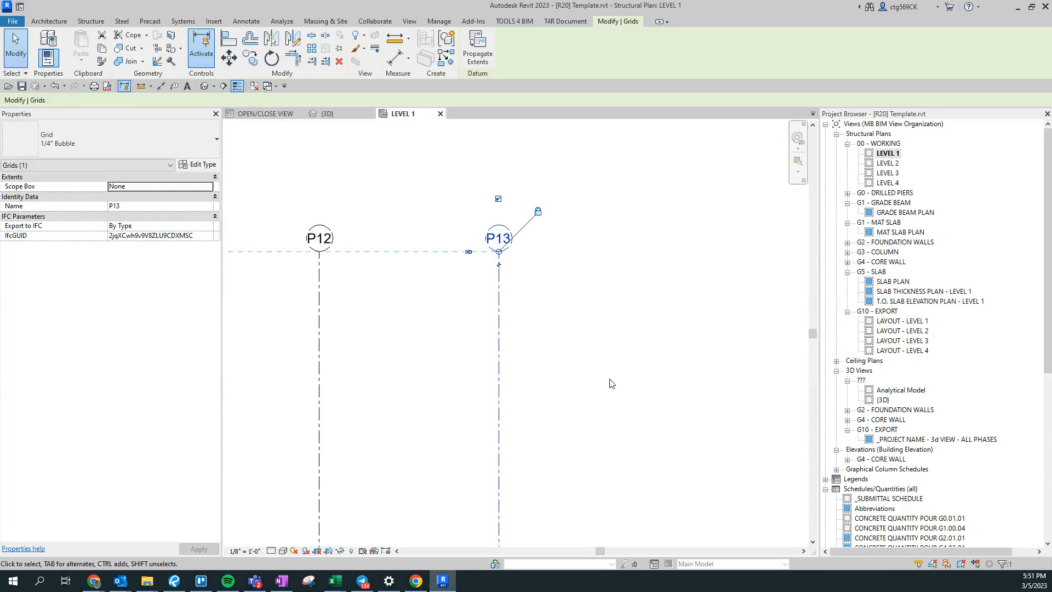
left_click(250, 57)
left_click(365, 316)
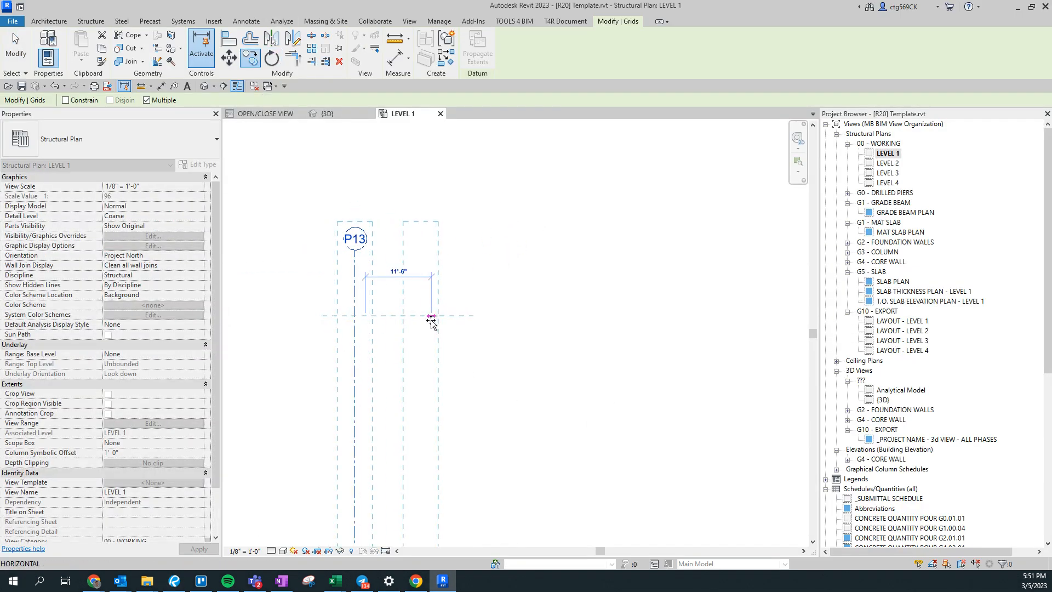
type("27")
key("Return")
key("Escape")
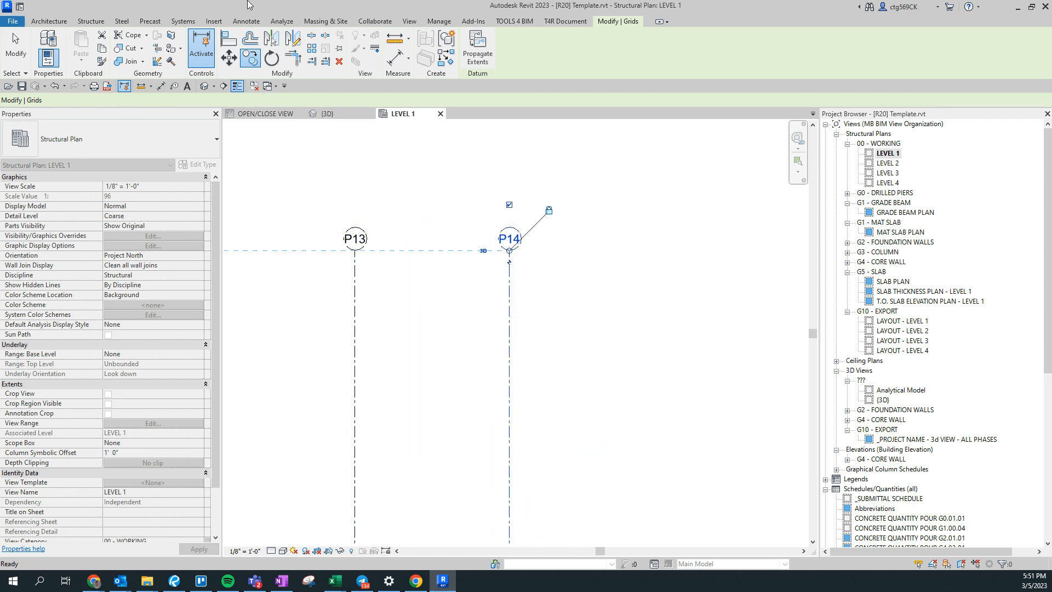
Step: Copy grid P14 repeatedly to the right at the P13–P14 spacing to add grids P15, P16 and P17
left_click(251, 57)
left_click(356, 368)
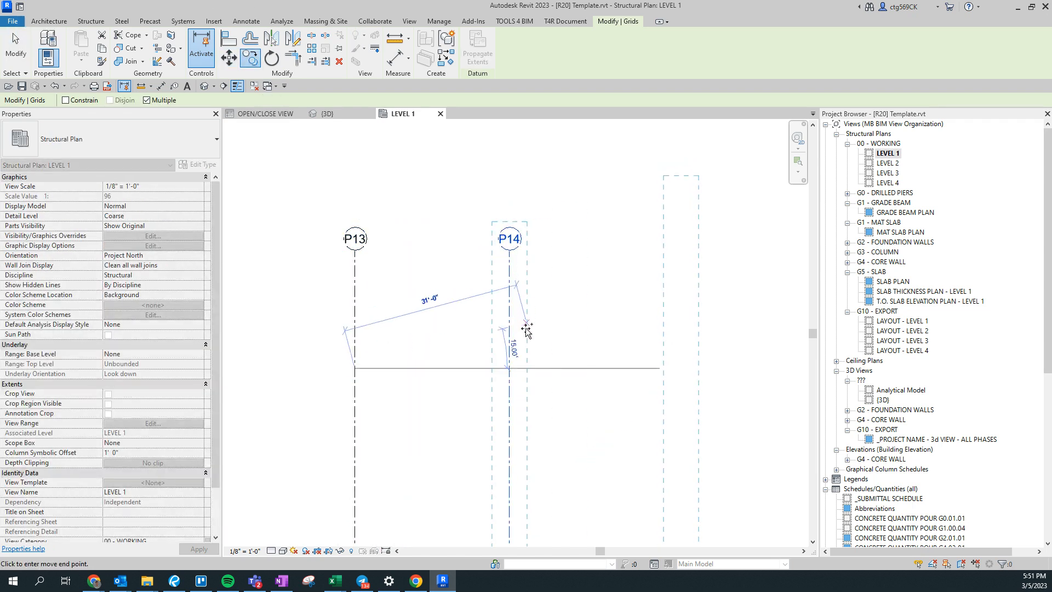
left_click(510, 369)
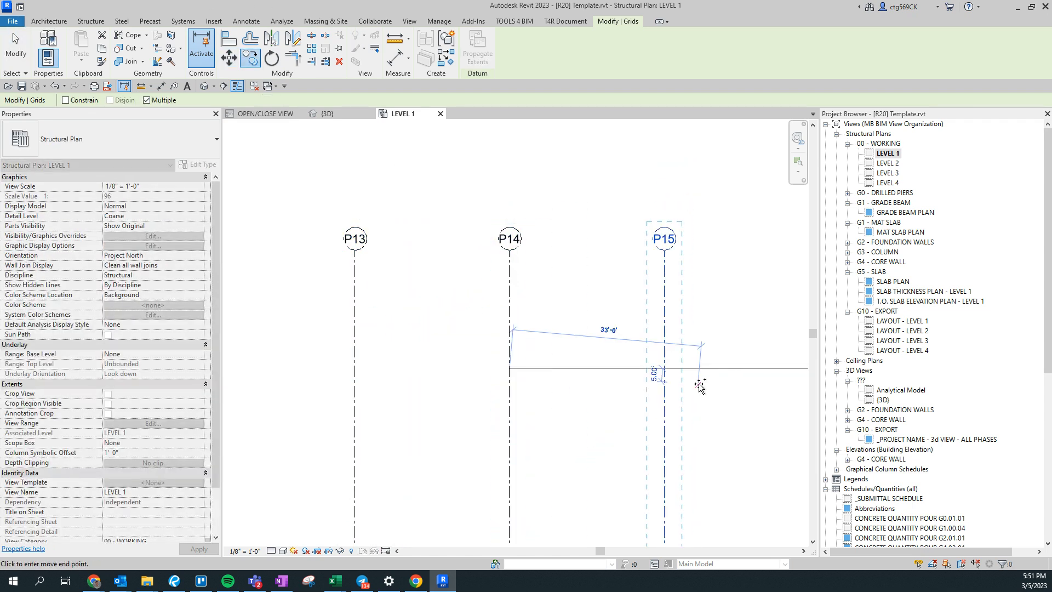
left_click(670, 372)
middle_click_drag(669, 372, 387, 332)
left_click(537, 329)
middle_click_drag(556, 327, 359, 297)
key("Escape")
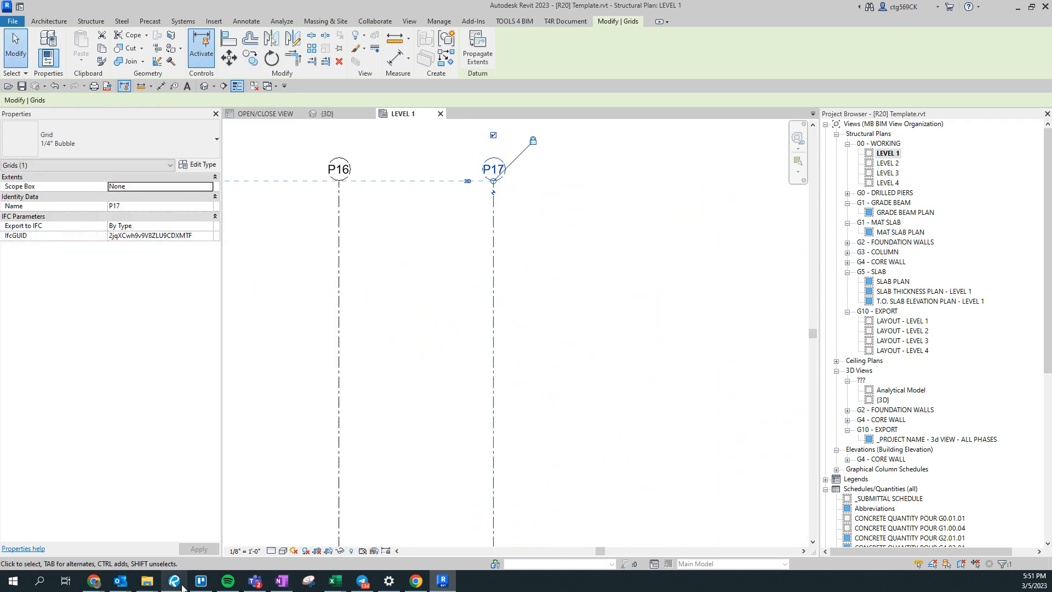
Step: Switch to Bluebeam Revu and check the grid spacing from P17 to P19 on sheet A-049.B
left_click(182, 585)
left_click_drag(639, 296, 362, 263)
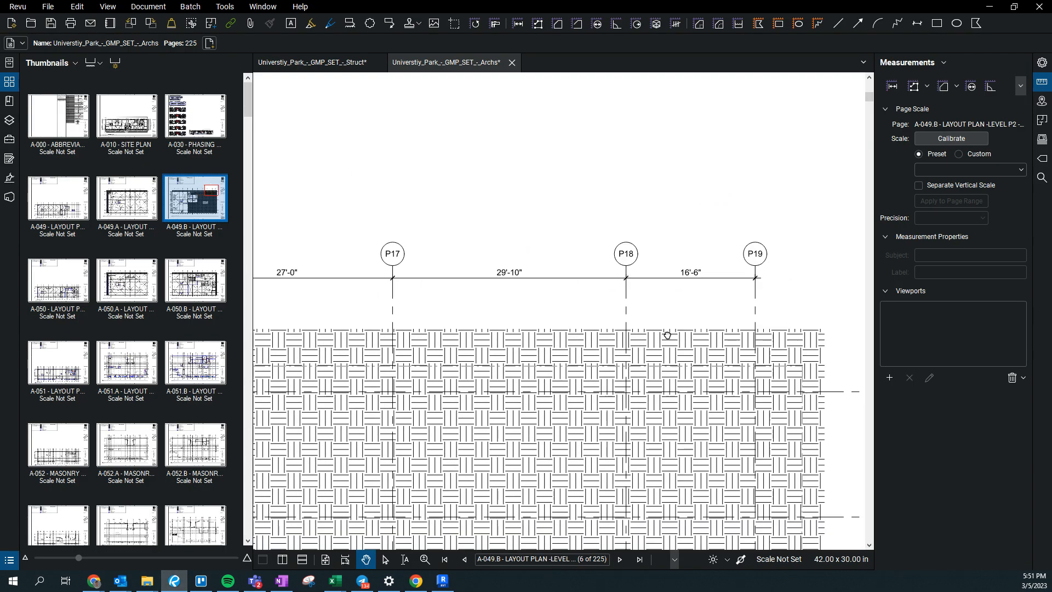
left_click_drag(680, 334, 639, 330)
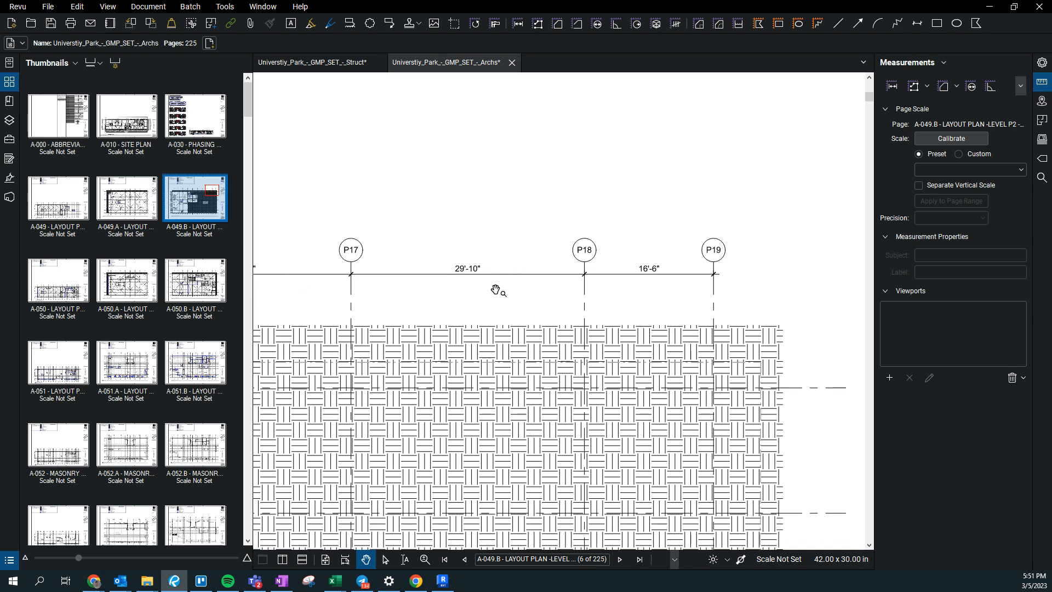
left_click(441, 582)
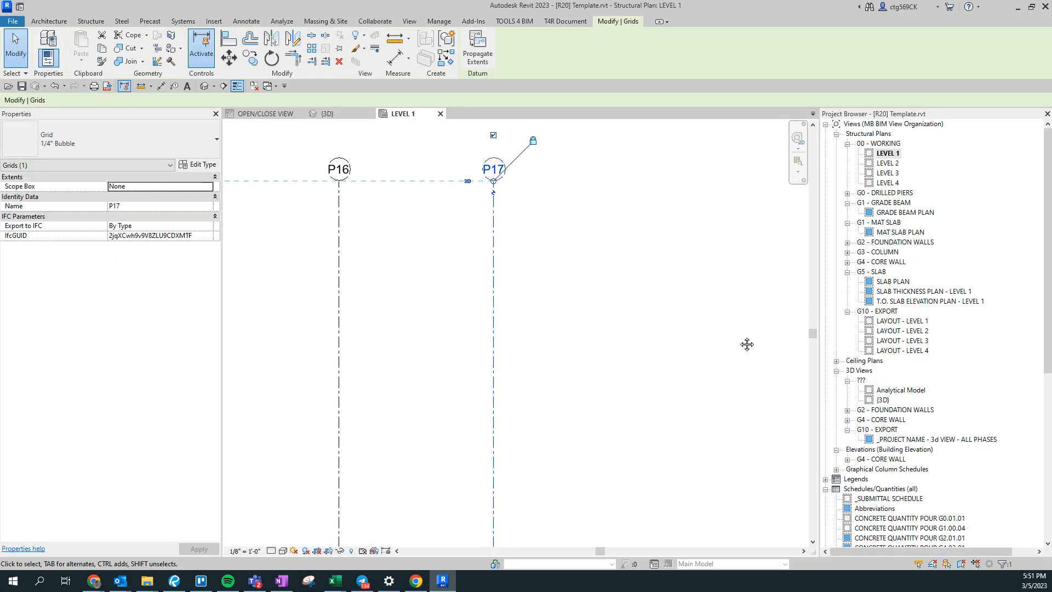
left_click(172, 584)
Step: Switch to Revit and copy grid P17 29'-10" to the right for P18, with another copy 16'-6" beyond it for P19
key("alt+Tab")
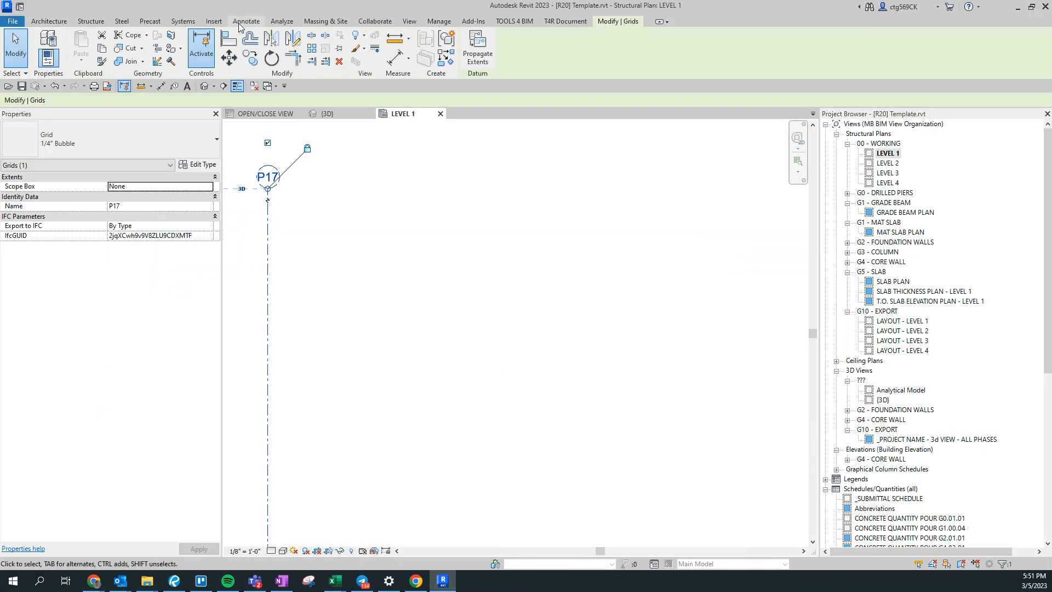
left_click(250, 57)
left_click(270, 304)
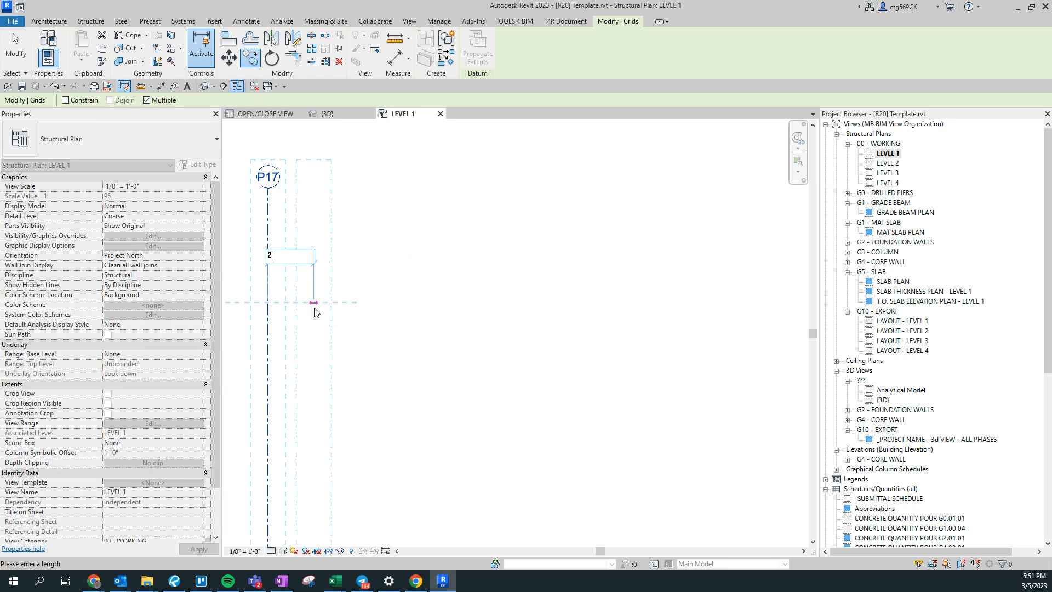
key("Return")
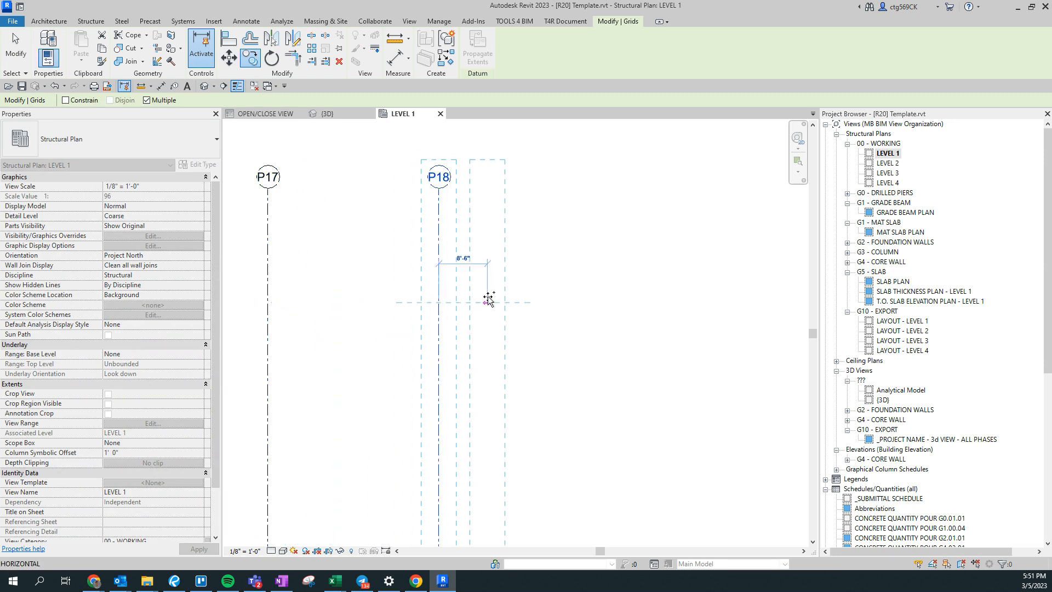
type("16-6")
key("Return")
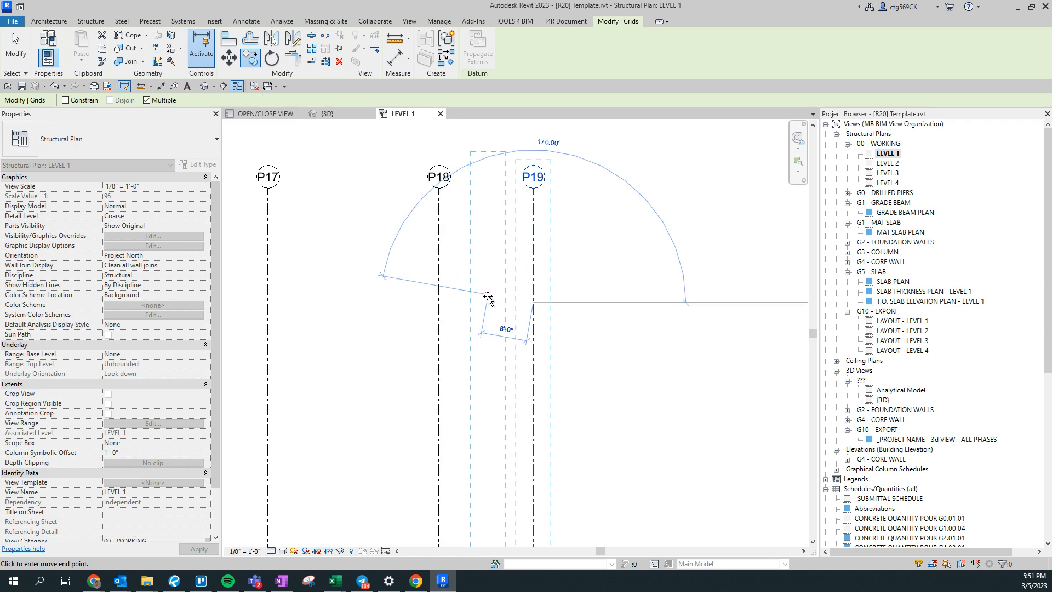
key("Escape")
Step: Extend the dimension string ending at grid P11 so it continues across grids P12 through P19
scroll(436, 306, "down", 3)
middle_click_drag(276, 337, 449, 346)
scroll(449, 345, "down", 4)
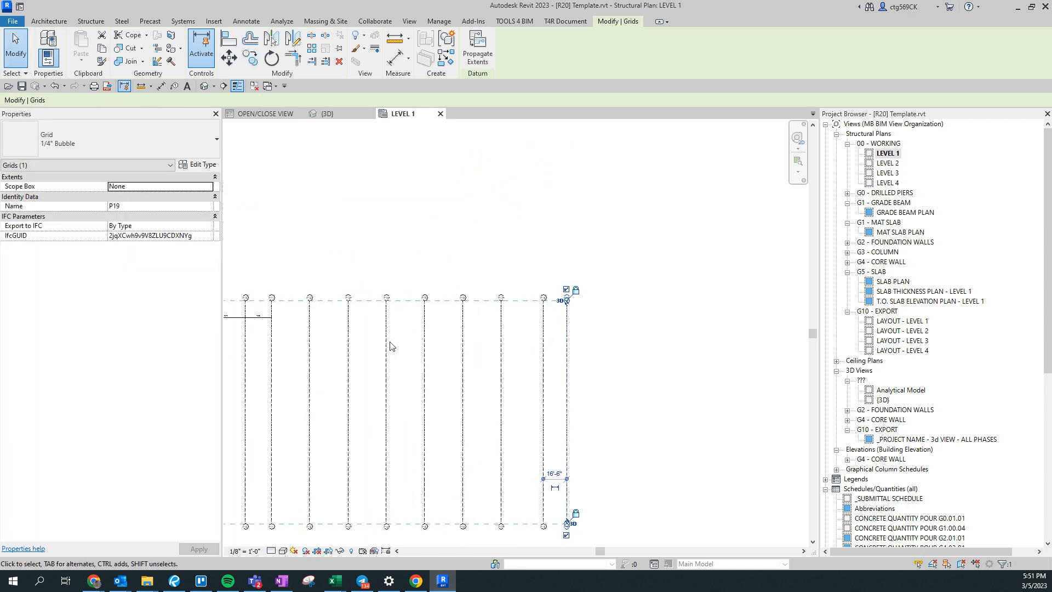
key("Escape")
scroll(279, 331, "up", 5)
left_click(243, 303)
left_click(611, 53)
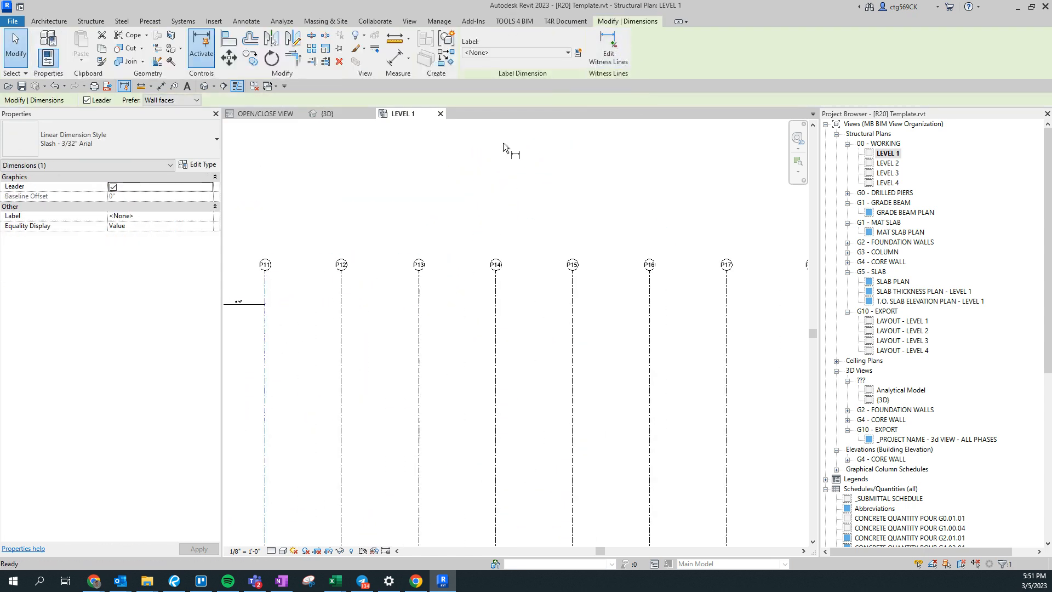
left_click(341, 353)
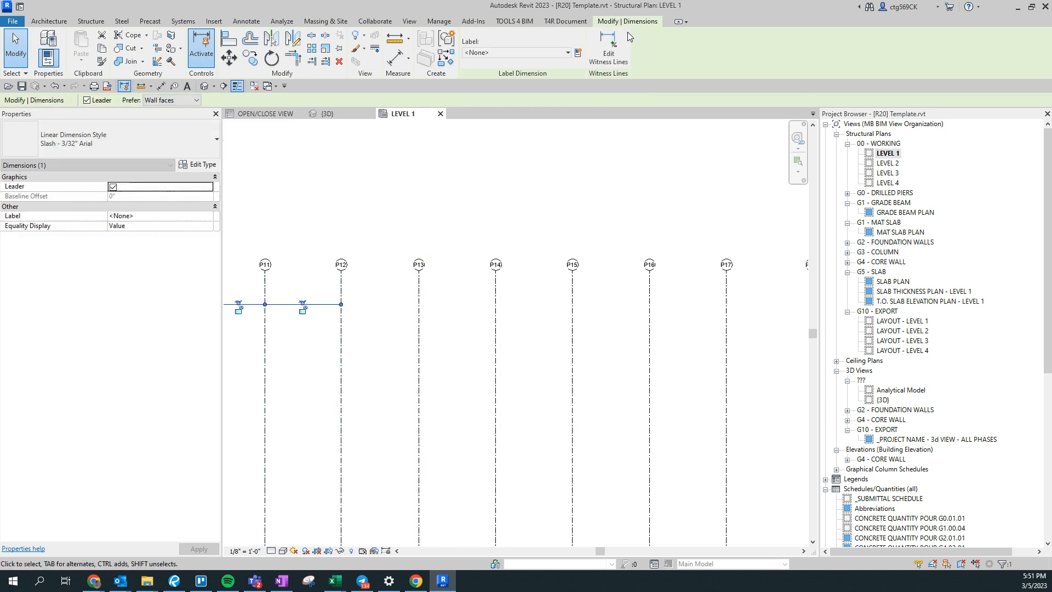
left_click(419, 339)
left_click(496, 337)
left_click(572, 350)
left_click(648, 355)
left_click(730, 373)
middle_click_drag(731, 373, 601, 358)
left_click(685, 359)
left_click(732, 361)
left_click(765, 298)
key("Escape")
key("Escape")
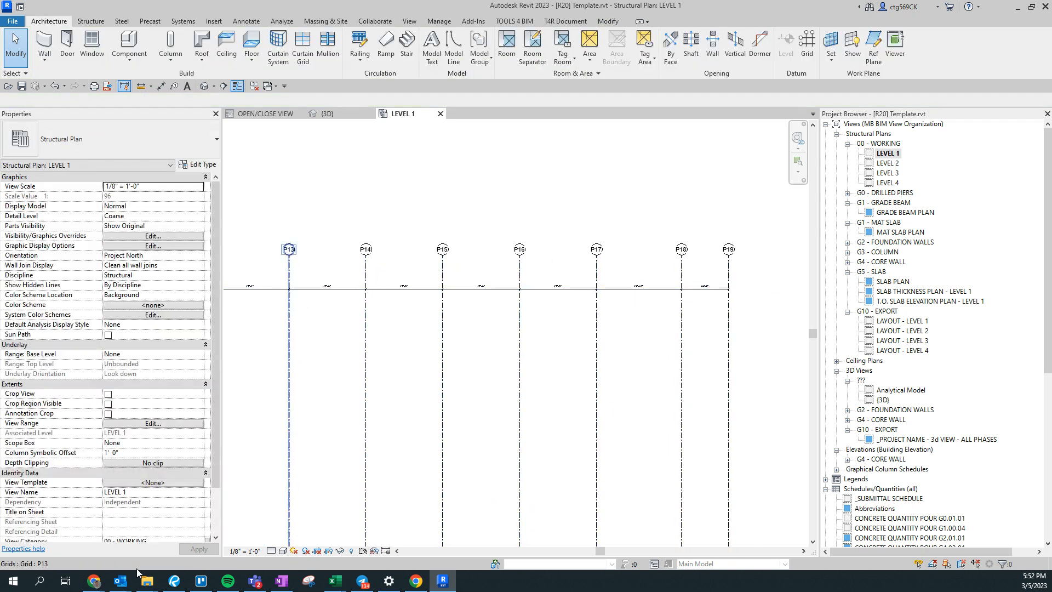
Step: Switch to Bluebeam Revu and compare the grid layout through P19 on architectural sheet A-049.B with structural overall framing plan S-100
left_click(174, 582)
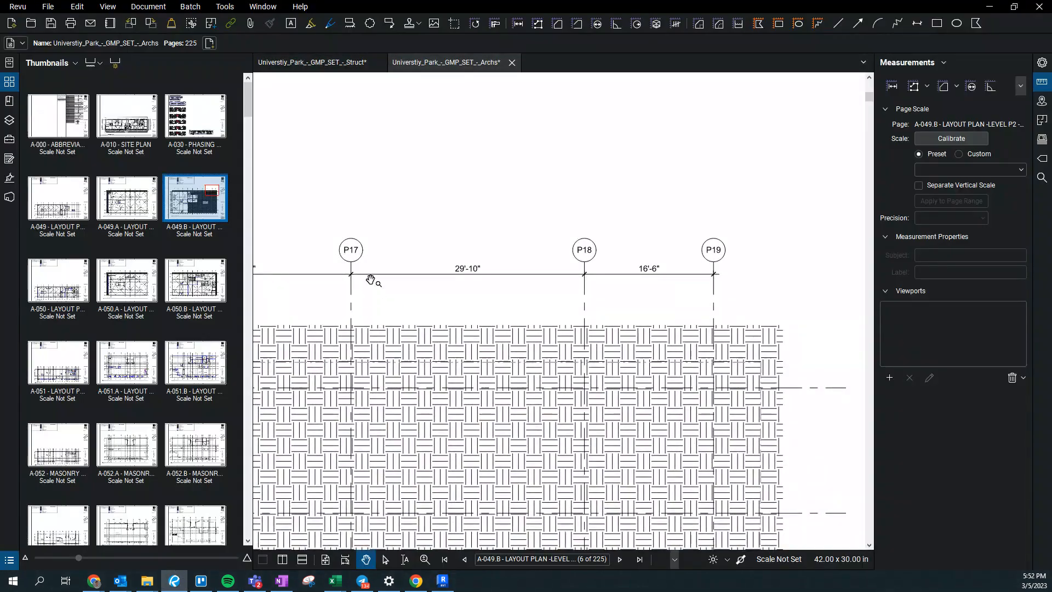
scroll(372, 312, "down", 3)
scroll(463, 315, "up", 2)
scroll(463, 315, "down", 3)
mouse_move(326, 329)
left_mouse_down()
mouse_move(539, 296)
mouse_move(584, 277)
left_mouse_up()
left_click(317, 63)
scroll(521, 383, "down", 3)
left_click_drag(636, 397, 304, 348)
scroll(679, 331, "up", 3)
left_click_drag(578, 294, 768, 322)
left_click_drag(404, 342, 325, 328)
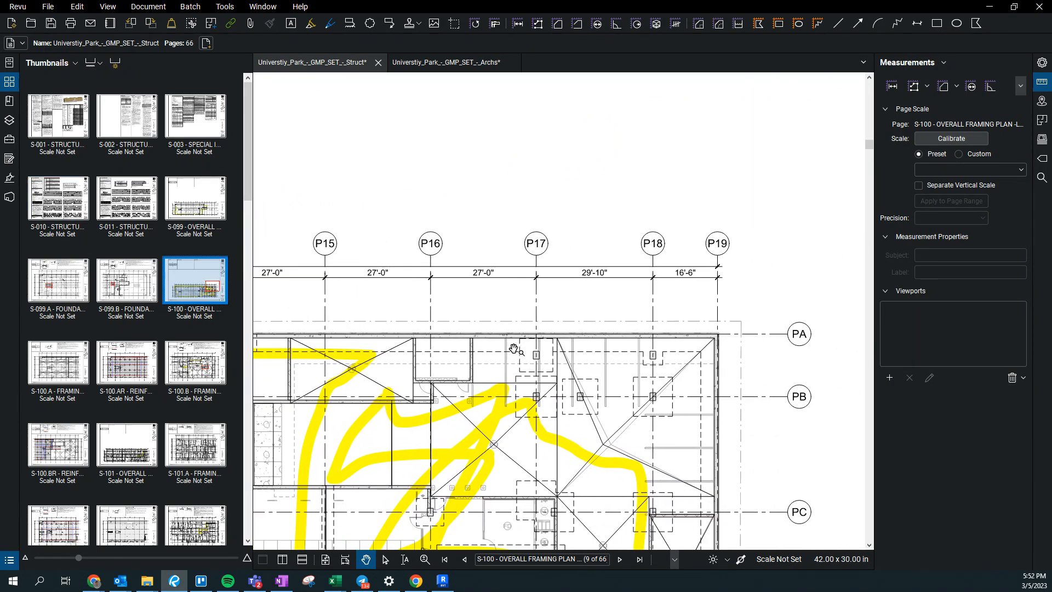
scroll(659, 288, "up", 3)
left_click_drag(673, 291, 552, 286)
scroll(639, 270, "down", 1)
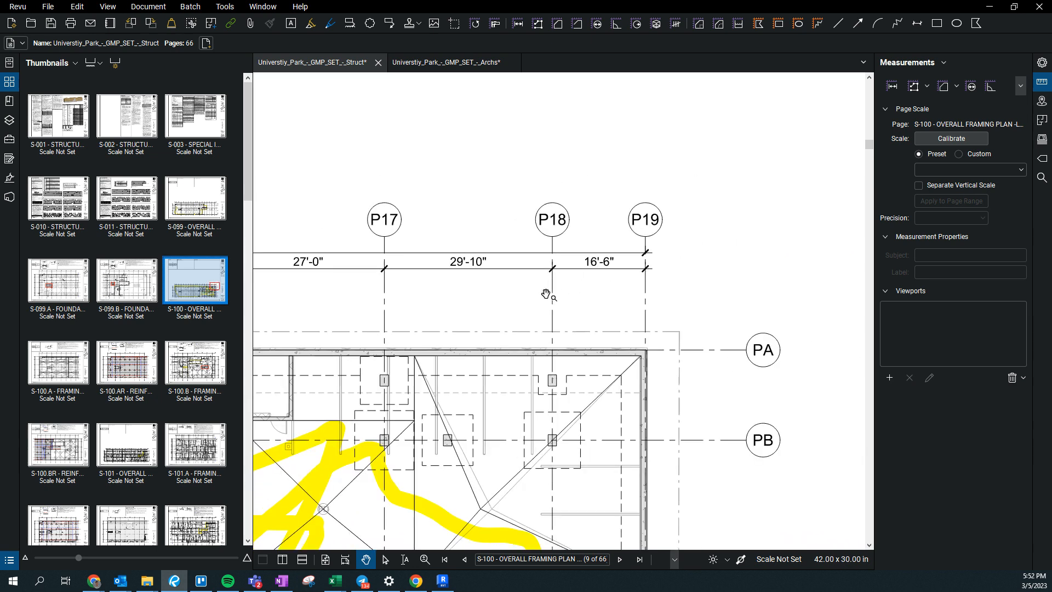
scroll(609, 290, "up", 2)
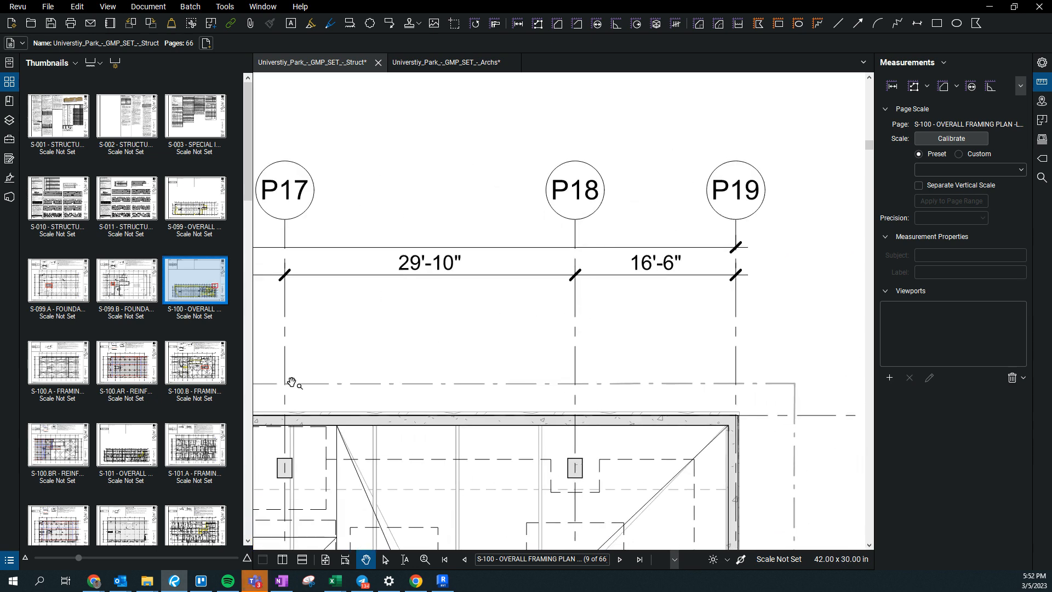
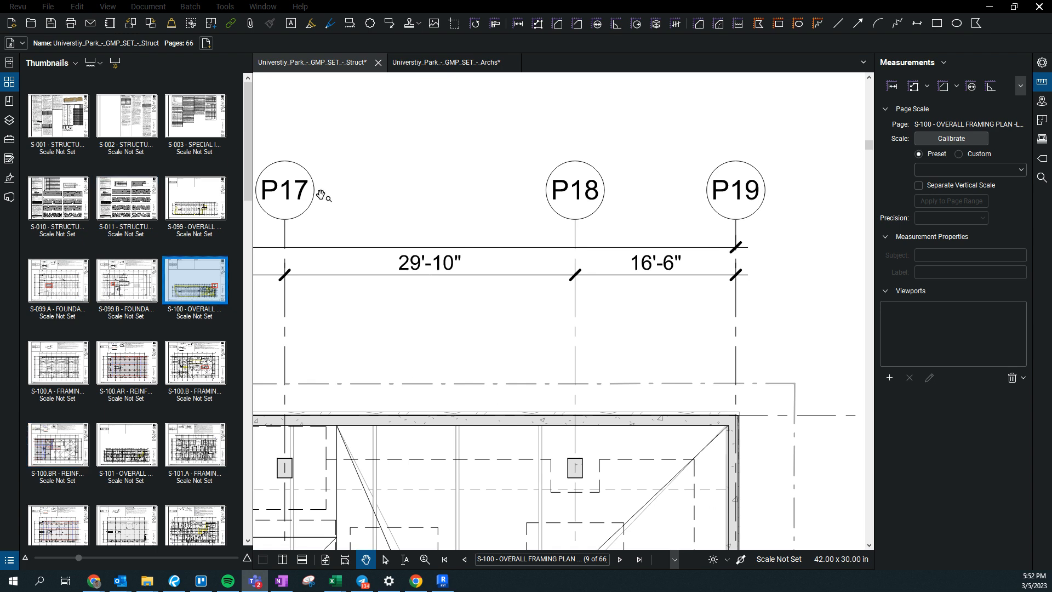
Step: Compare the P17 to P19 grid spacing on sheet S-100 with the Level 1 plan in Revit
scroll(559, 435, "down", 1)
left_click_drag(465, 383, 348, 364)
left_click_drag(388, 335, 473, 333)
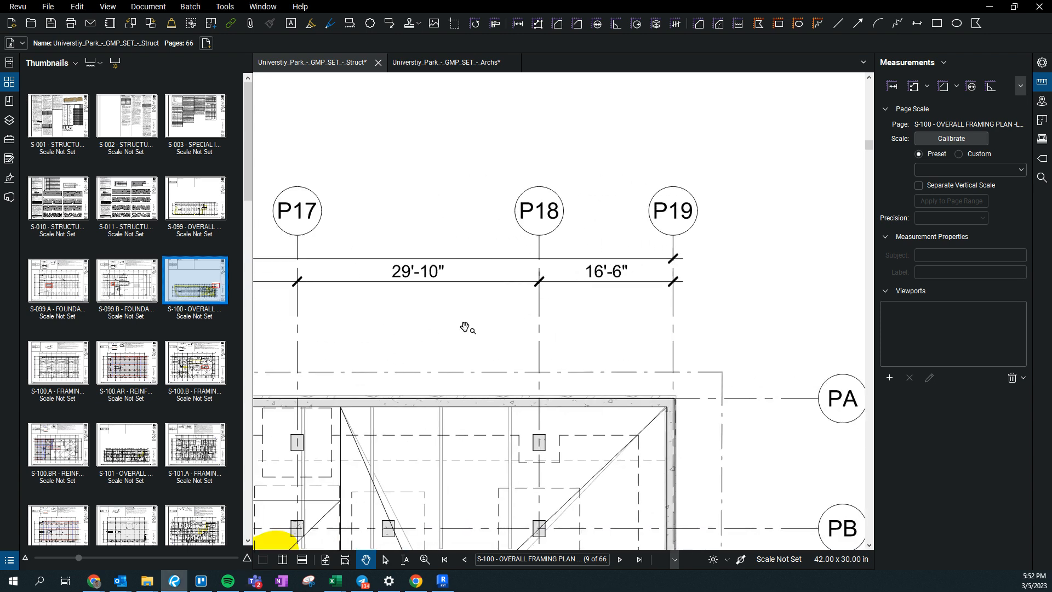
left_click(444, 583)
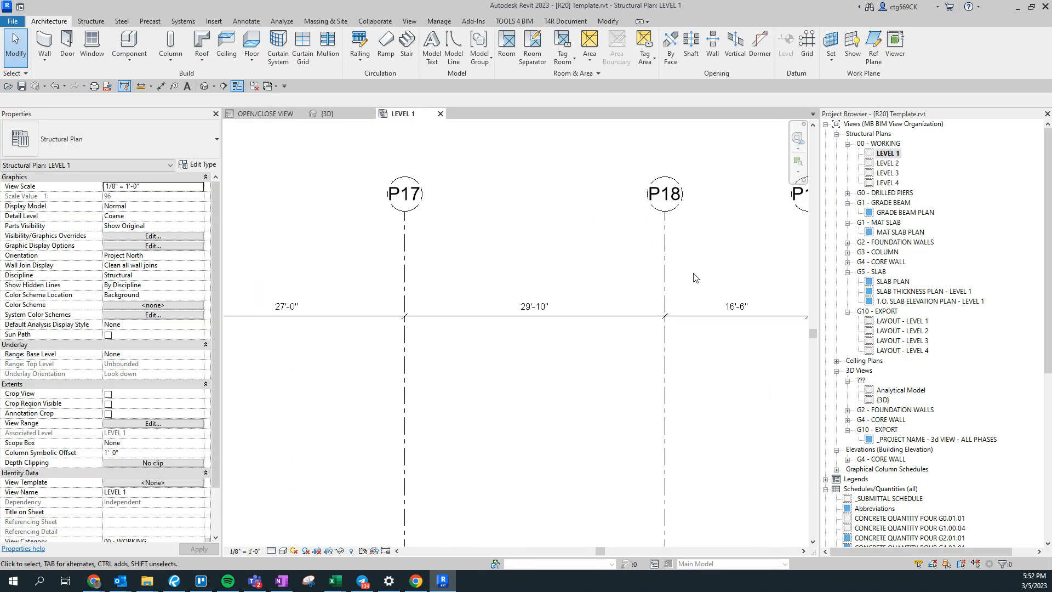
scroll(281, 518, "down", 1)
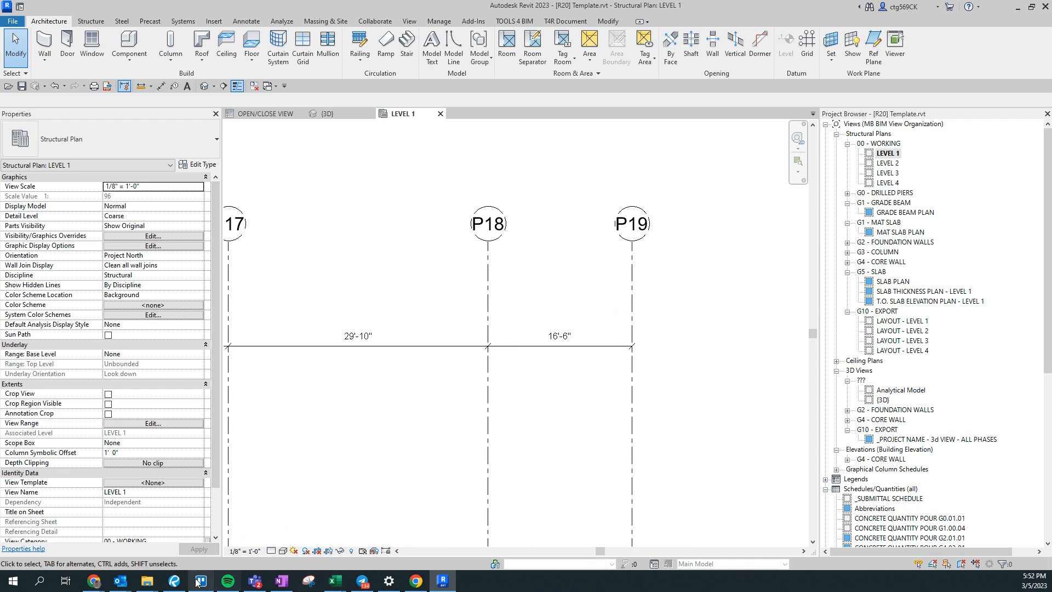
Step: Switch to Bluebeam Revu and check the grid spacing from P13 to P17 on overall framing plan S-100
left_click(180, 587)
scroll(435, 414, "down", 2)
left_click_drag(343, 372, 577, 382)
left_click_drag(415, 401, 639, 399)
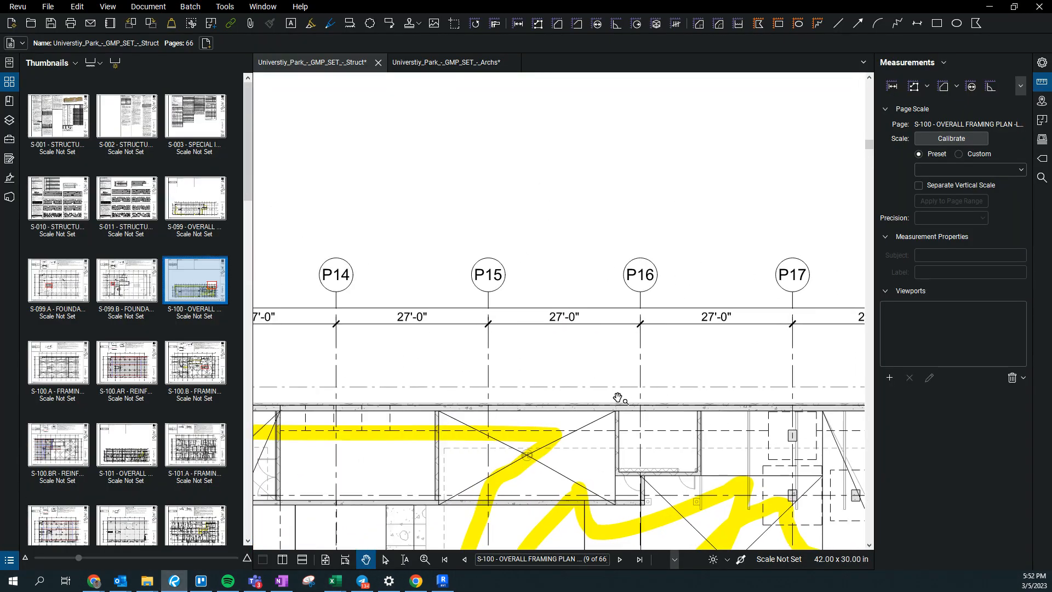
scroll(613, 391, "down", 2)
scroll(666, 386, "up", 2)
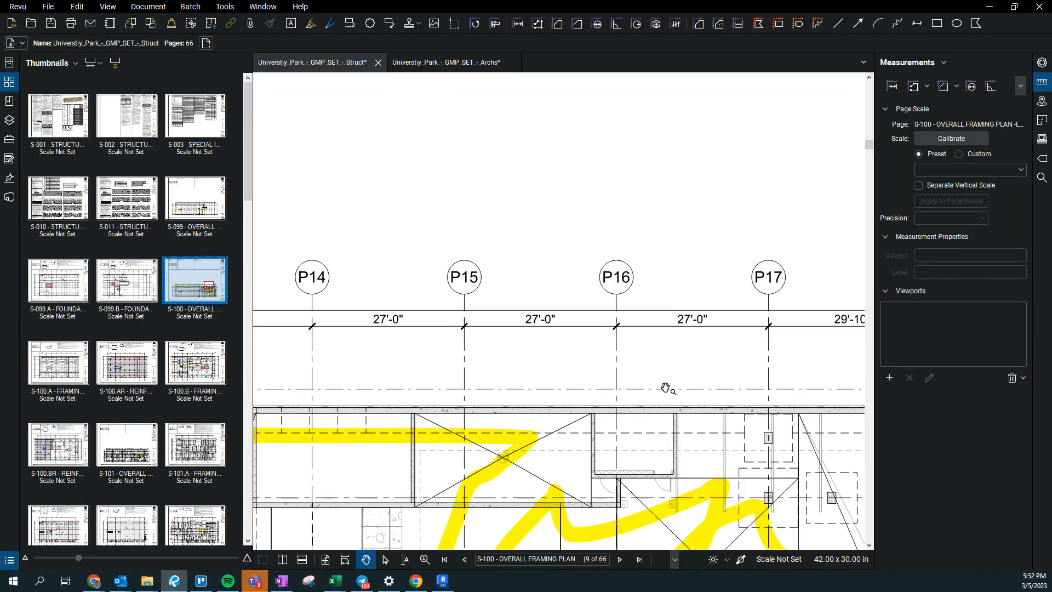
scroll(679, 366, "down", 2)
scroll(743, 359, "up", 2)
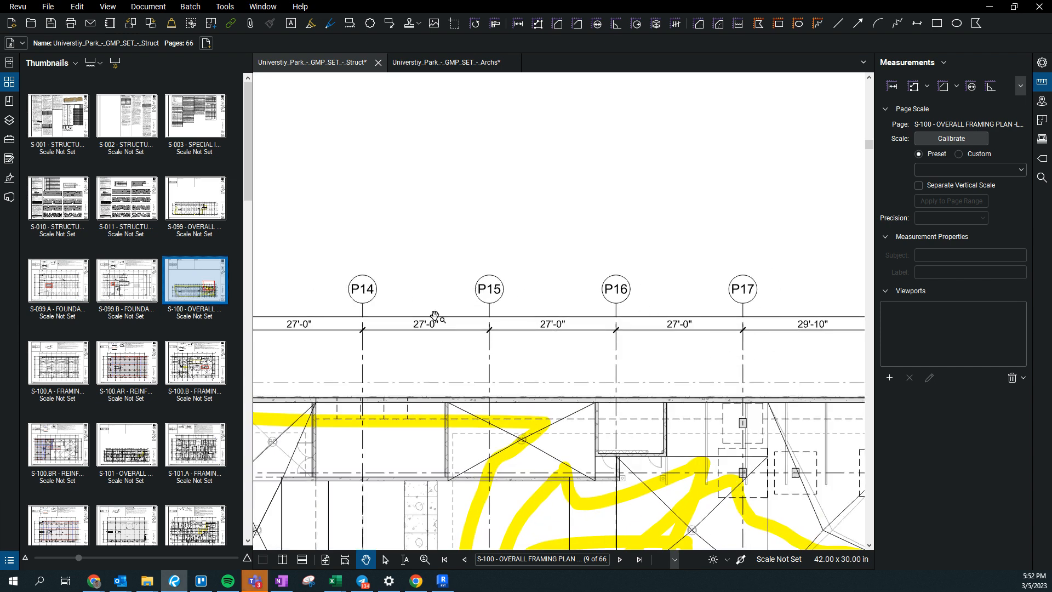
left_click_drag(434, 316, 477, 317)
Step: Switch to Revit and check the spacing of grids P13 through P17 on the Level 1 plan
left_click(438, 584)
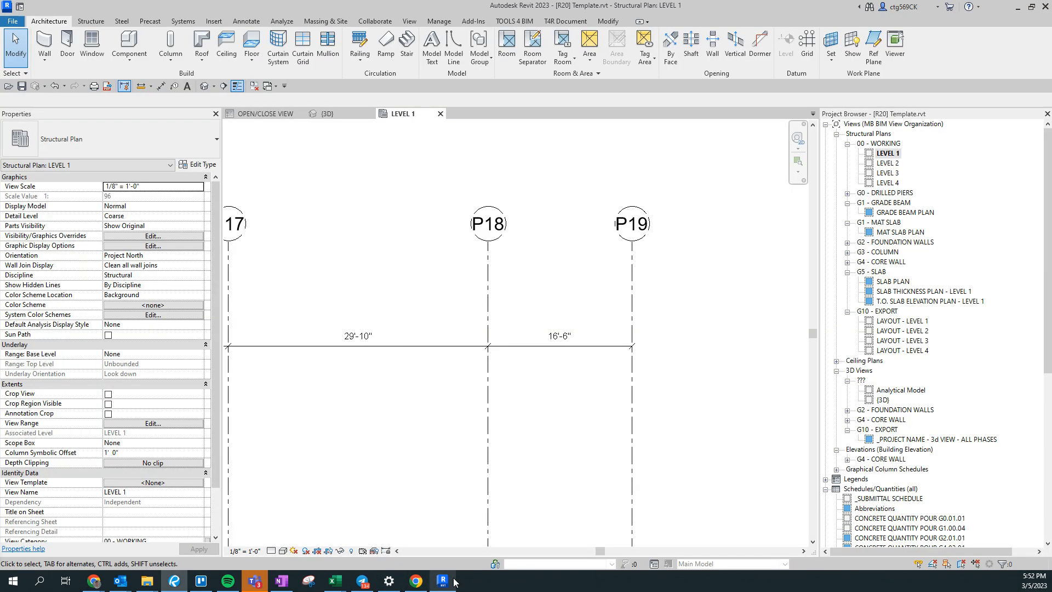
middle_click_drag(567, 391, 822, 408)
middle_click_drag(311, 378, 649, 371)
middle_click_drag(358, 409, 685, 395)
scroll(685, 395, "up", 1)
middle_click_drag(411, 395, 433, 390)
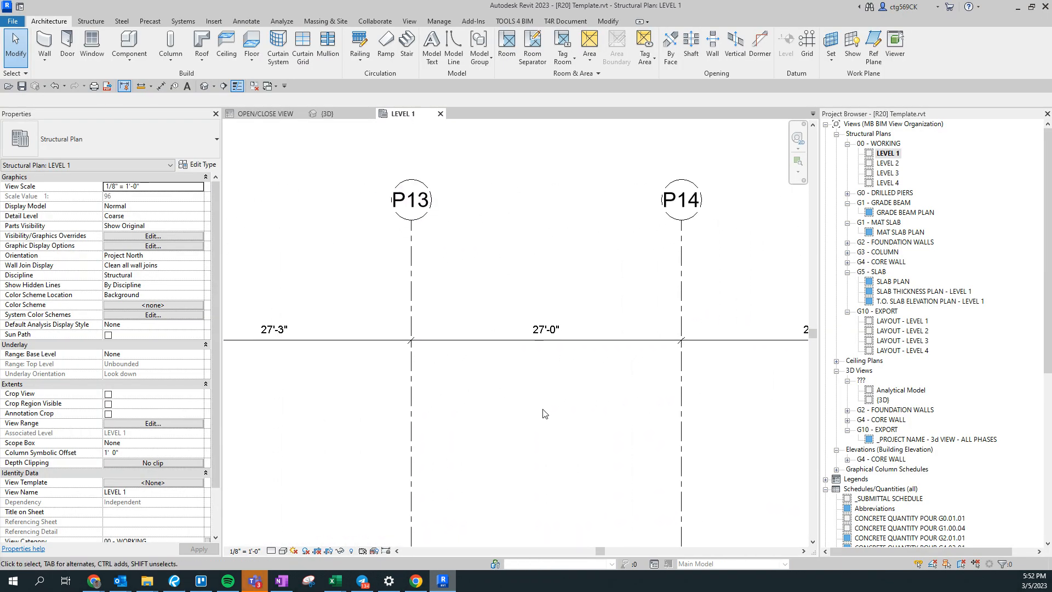
Step: Switch to Bluebeam Revu and check the grid spacing from P10 to P13 on sheet S-100
left_click(175, 582)
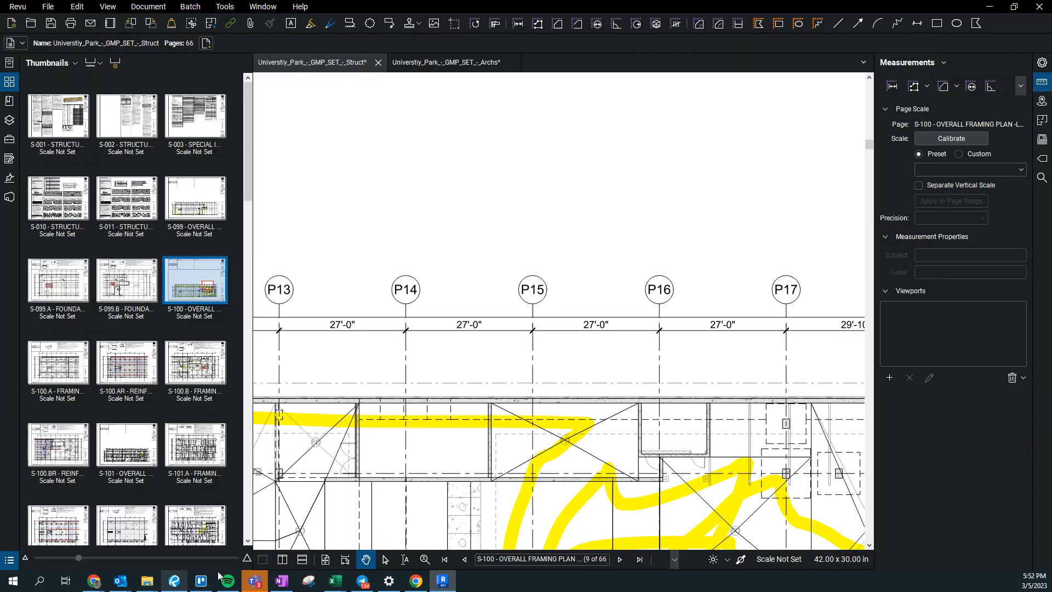
left_click_drag(543, 377, 732, 379)
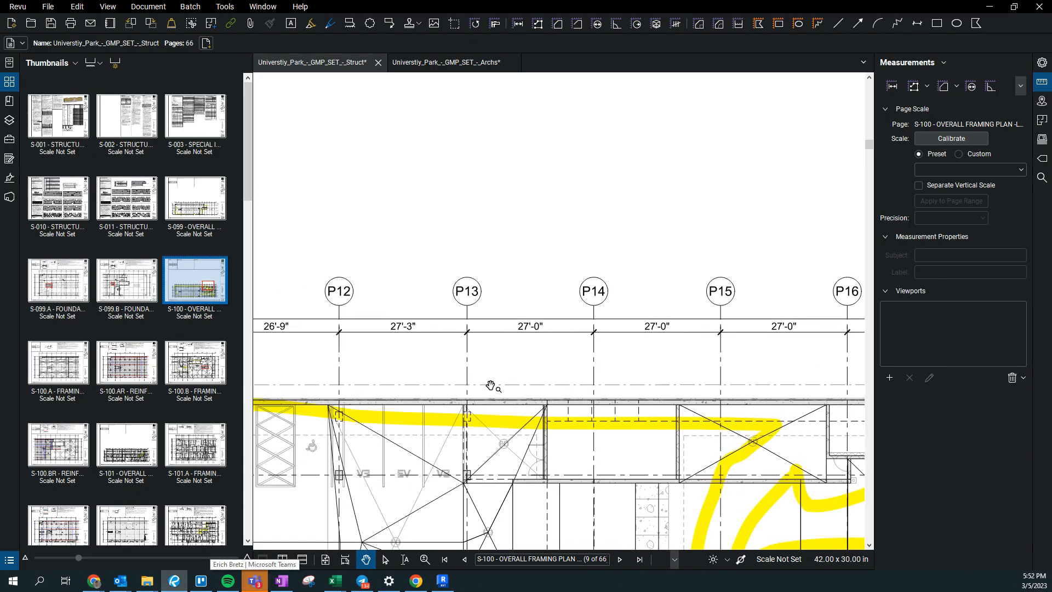
left_click_drag(378, 346, 625, 351)
scroll(489, 342, "up", 1)
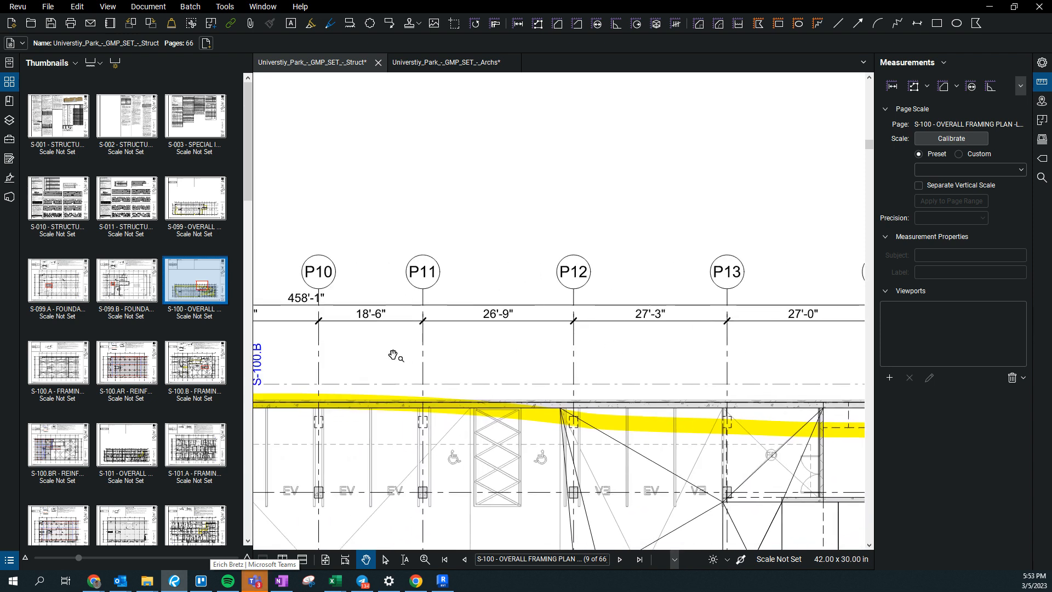
Step: Switch to Revit and check the spacing of grids P10 through P13 against the structural sheet
left_click(443, 581)
middle_click_drag(365, 482, 571, 430)
middle_click_drag(245, 450, 484, 465)
scroll(552, 471, "down", 2)
Step: Switch to Bluebeam Revu and check the grid spacing from P10 back to P1 on sheet S-100
left_click(175, 582)
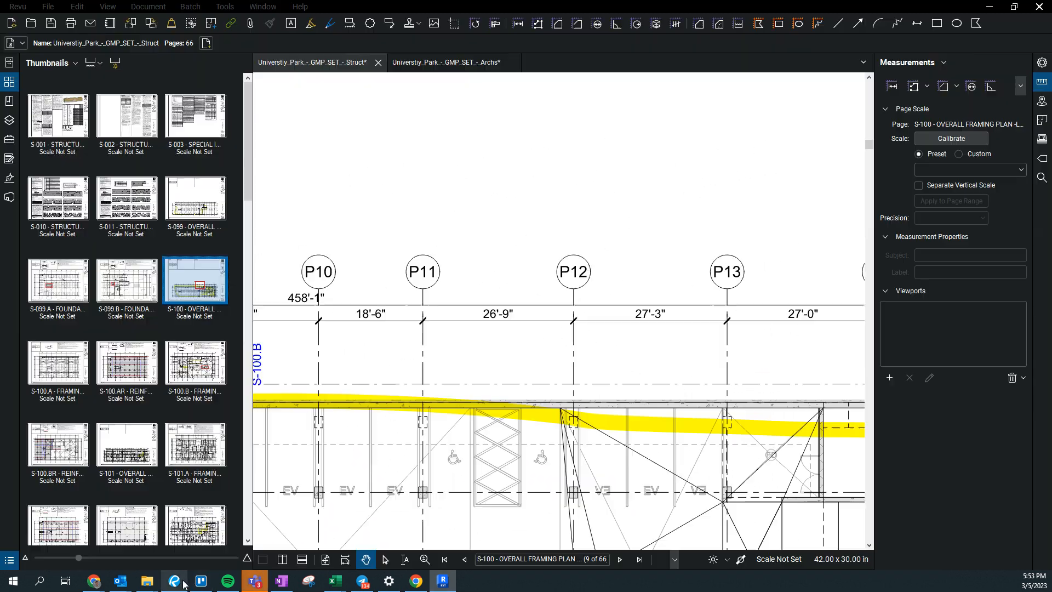
left_click_drag(303, 377, 582, 390)
left_click_drag(562, 345, 751, 327)
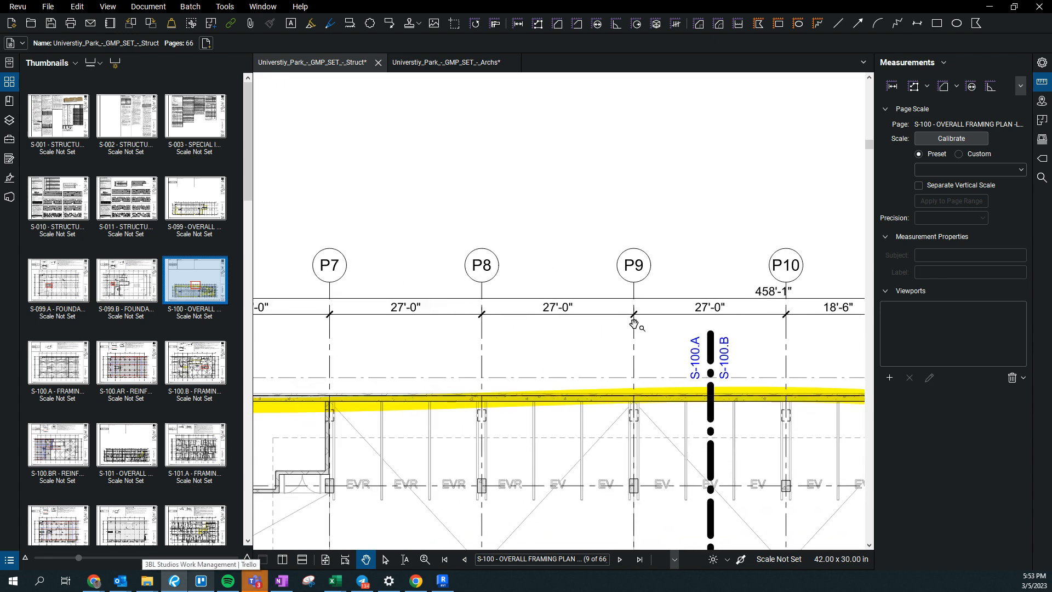
scroll(795, 323, "down", 3)
left_click_drag(381, 321, 470, 326)
left_click_drag(363, 301, 487, 295)
scroll(489, 305, "up", 2)
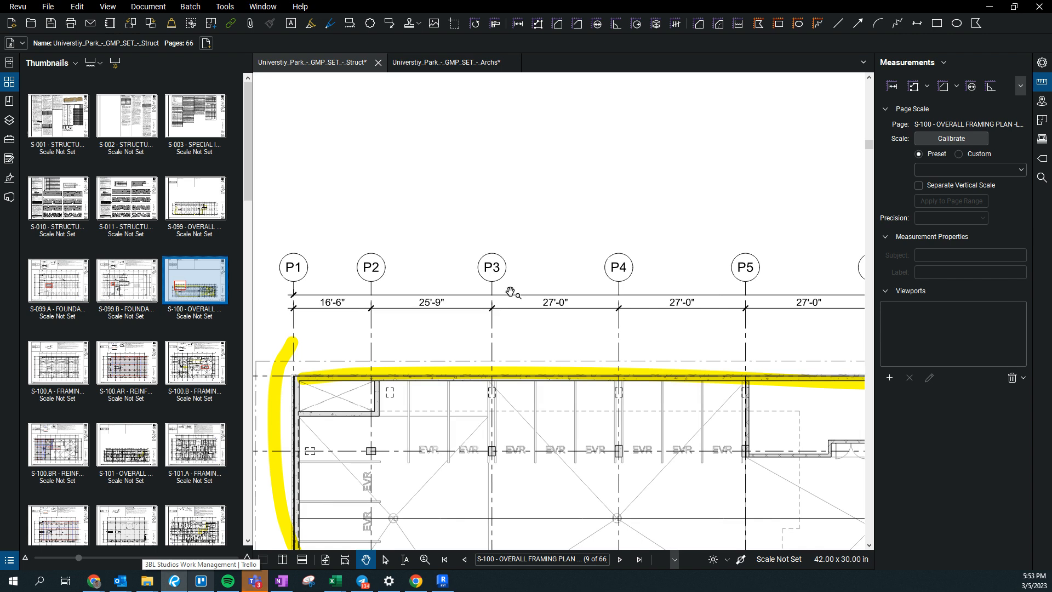
Step: Switch to Revit and check the dimension string across grids P1 through P10 on the Level 1 plan
left_click(449, 585)
scroll(440, 242, "down", 3)
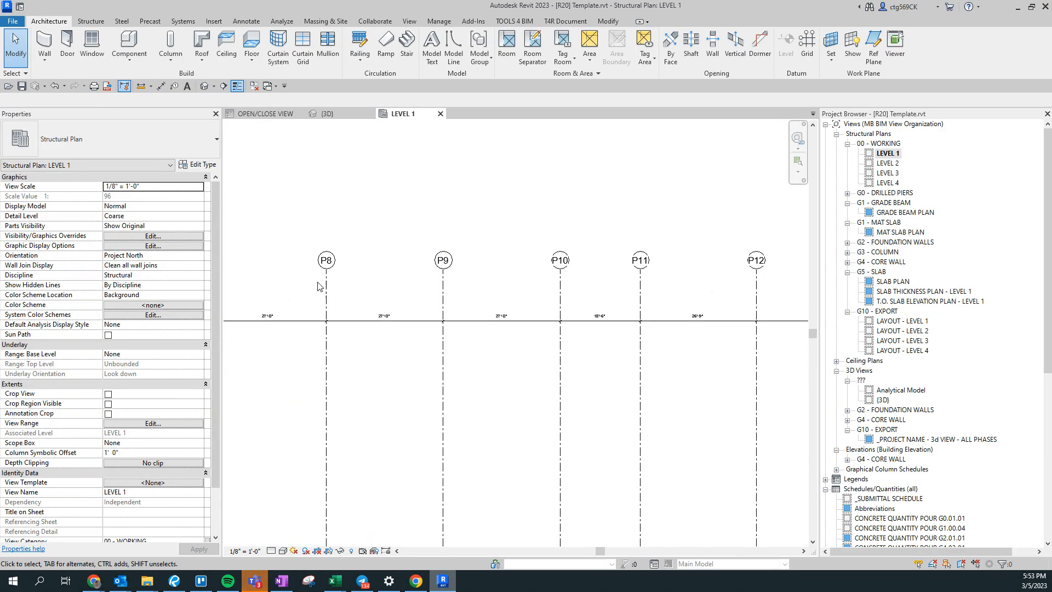
middle_click_drag(315, 288, 621, 281)
scroll(544, 324, "up", 2)
middle_click_drag(633, 332, 340, 320)
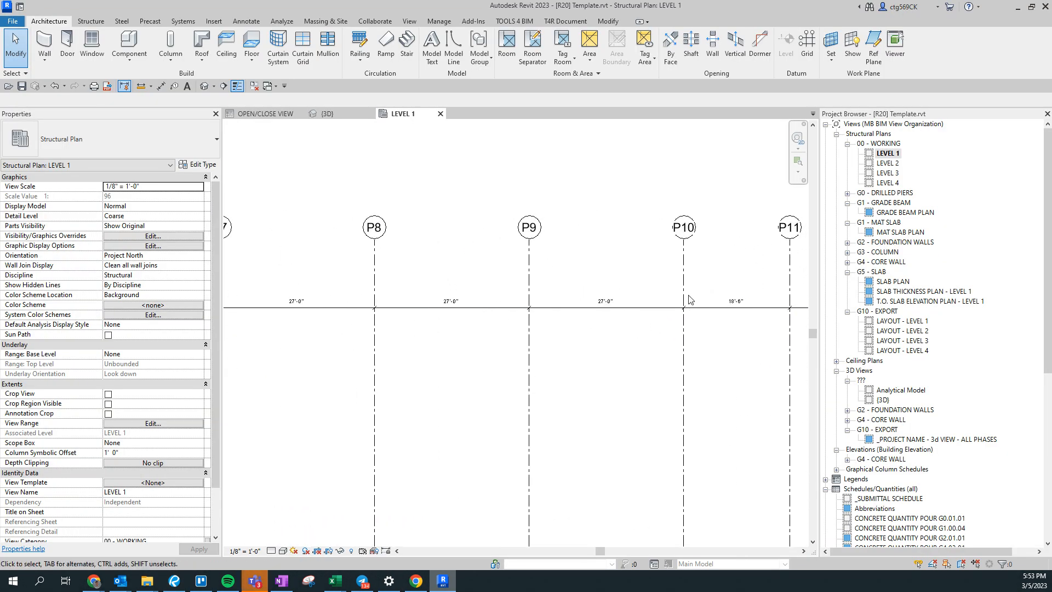
middle_click_drag(345, 404, 519, 396)
mouse_move(402, 425)
middle_mouse_down()
mouse_move(596, 426)
mouse_move(585, 433)
middle_mouse_up()
middle_click_drag(476, 418, 551, 413)
scroll(585, 320, "up", 4)
middle_click_drag(493, 328, 736, 376)
scroll(490, 311, "down", 2)
middle_click_drag(294, 333, 510, 300)
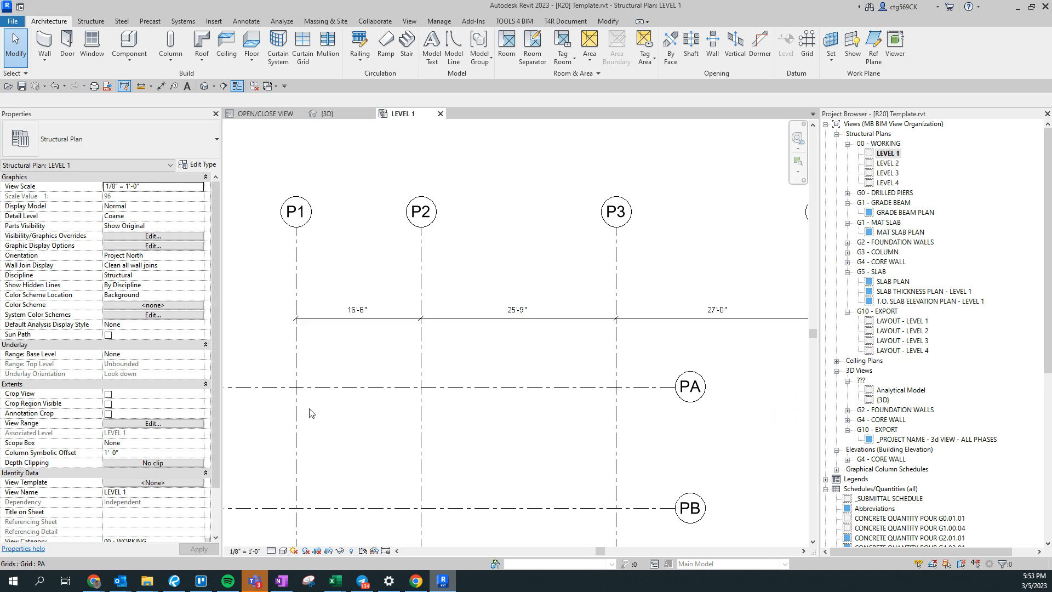
scroll(464, 348, "up", 2)
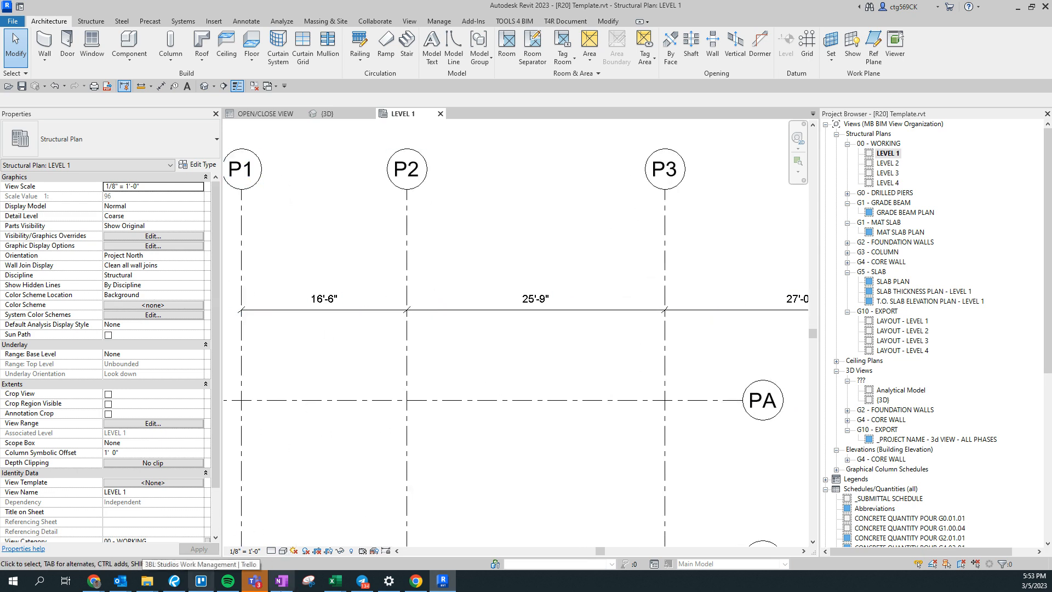
Step: Switch to Bluebeam Revu and examine the spacing of lettered grids PA through PD on sheet S-100
left_click(173, 581)
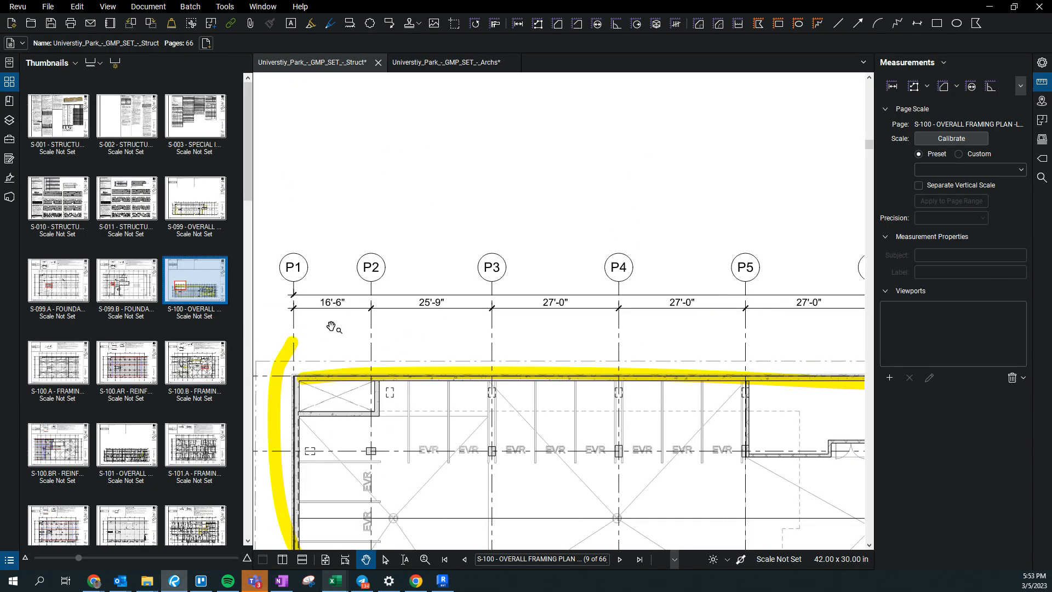
scroll(336, 322, "up", 1)
scroll(336, 323, "down", 4)
middle_click_drag(296, 382, 375, 351)
scroll(309, 236, "up", 2)
scroll(312, 354, "up", 1)
middle_click_drag(318, 388, 348, 248)
scroll(343, 297, "down", 3)
scroll(332, 347, "up", 2)
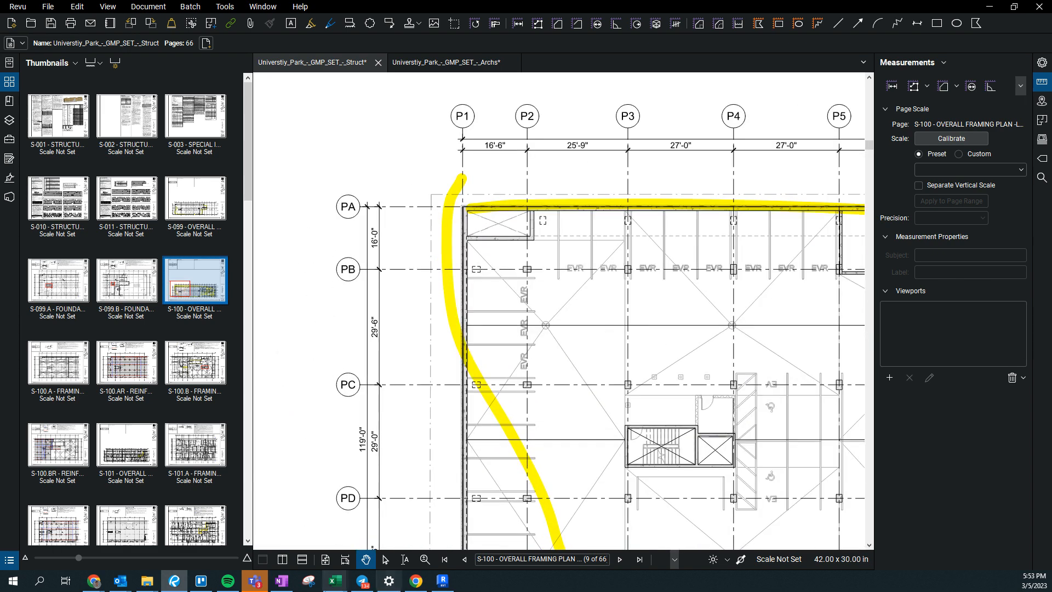
Step: Switch to Revit and check the spacing of the upper lettered grids, starting at PA, on the Level 1 plan
left_click(447, 585)
middle_click_drag(420, 388, 614, 349)
middle_click_drag(503, 392, 497, 168)
middle_click_drag(356, 391, 382, 246)
Step: Switch to Bluebeam Revu and follow the lettered grid spacing on sheet S-100 from PA down to PF
left_click(174, 581)
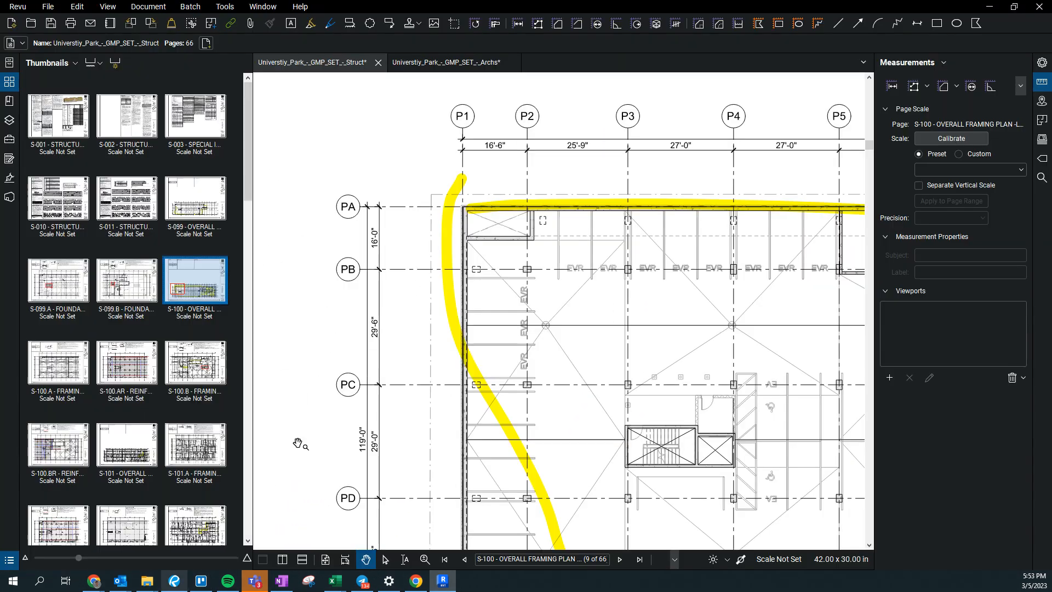
scroll(399, 365, "up", 2)
middle_click_drag(398, 365, 399, 378)
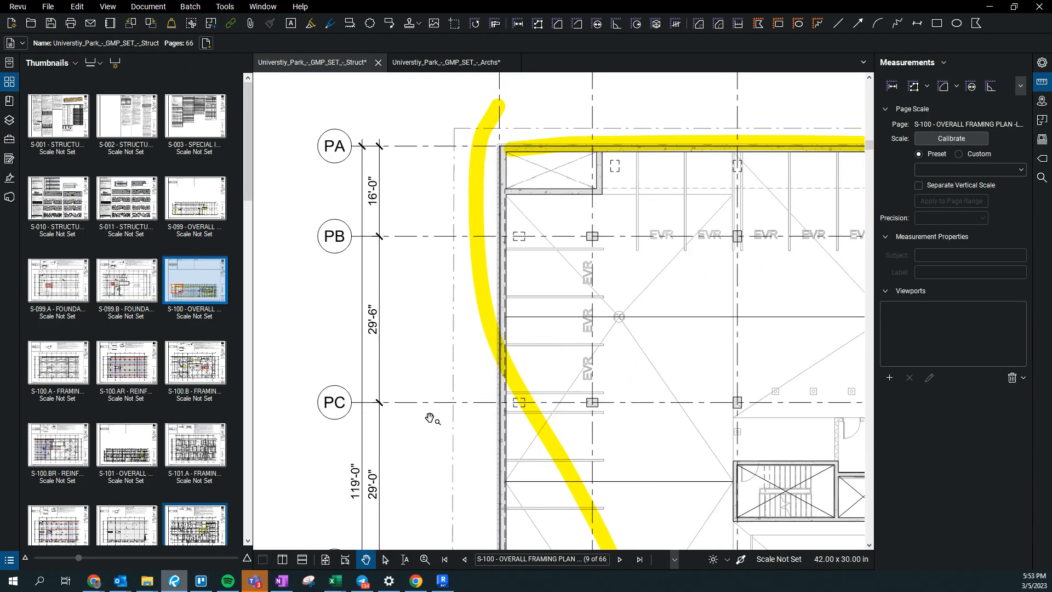
middle_click_drag(443, 467, 461, 313)
middle_click_drag(462, 456, 462, 279)
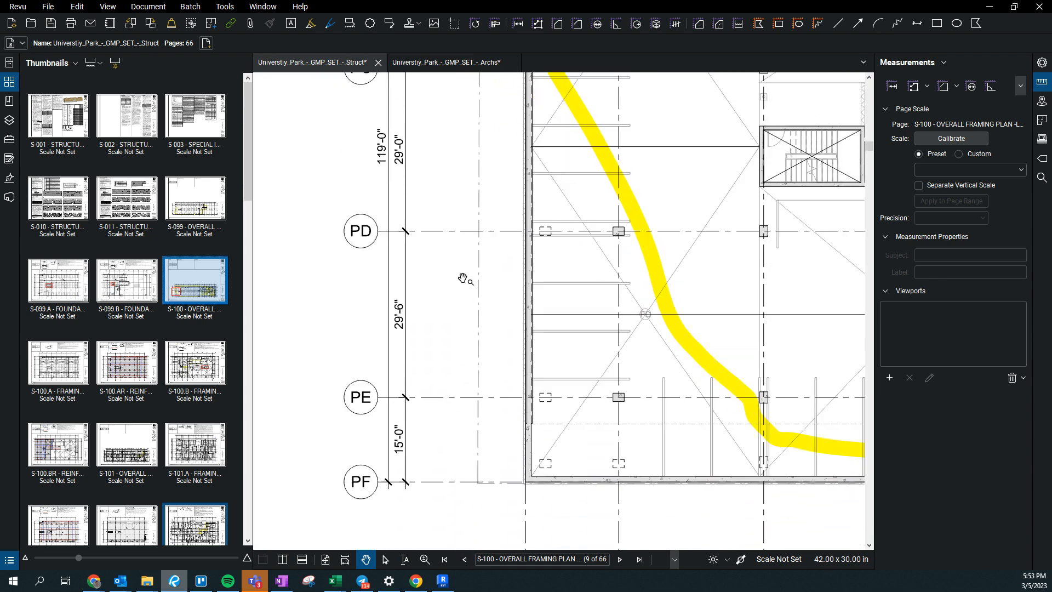
Step: Switch to Revit and check the spacing of the lettered grids down to PF on the Level 1 plan
left_click(441, 588)
middle_click_drag(332, 449, 397, 231)
middle_click_drag(459, 513, 441, 202)
middle_click_drag(500, 438, 489, 200)
scroll(423, 373, "down", 2)
scroll(454, 426, "down", 5)
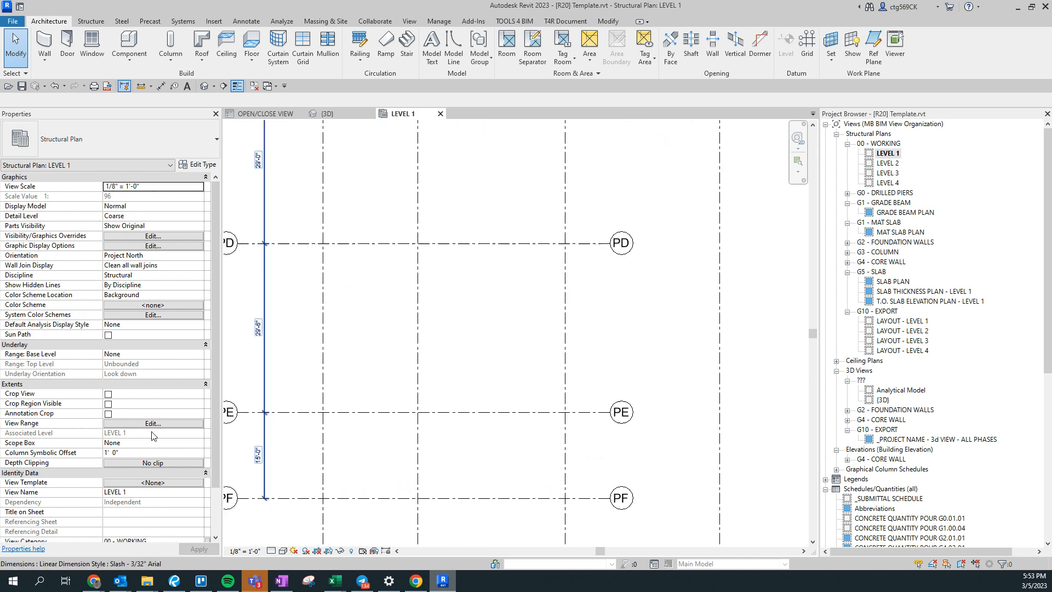
Step: Extend the right ends of lettered grids PA through PF together so they cross the numbered grids
left_click(507, 393)
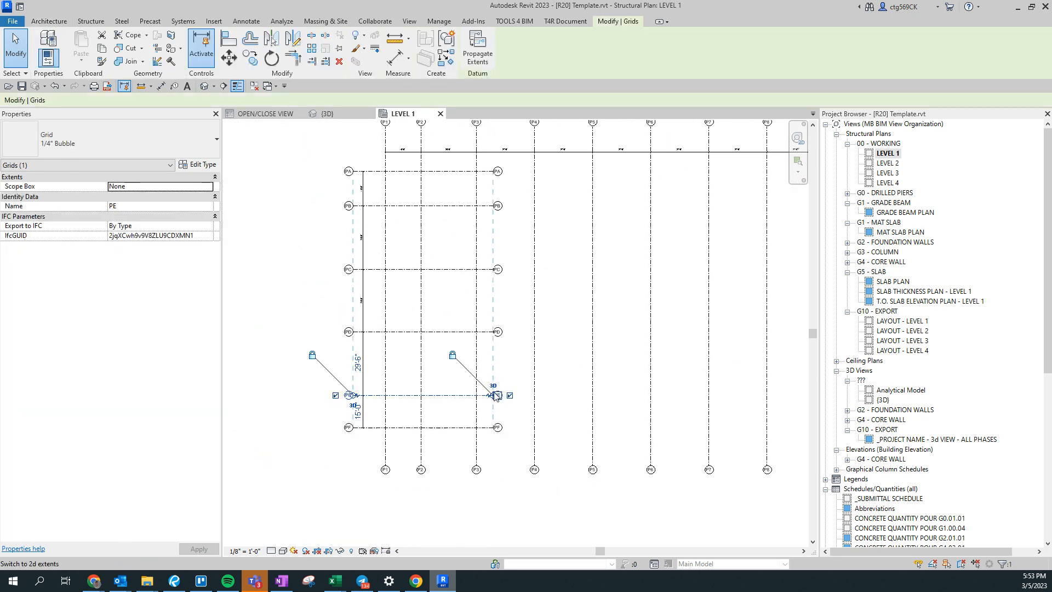
scroll(498, 398, "up", 3)
scroll(604, 466, "down", 5)
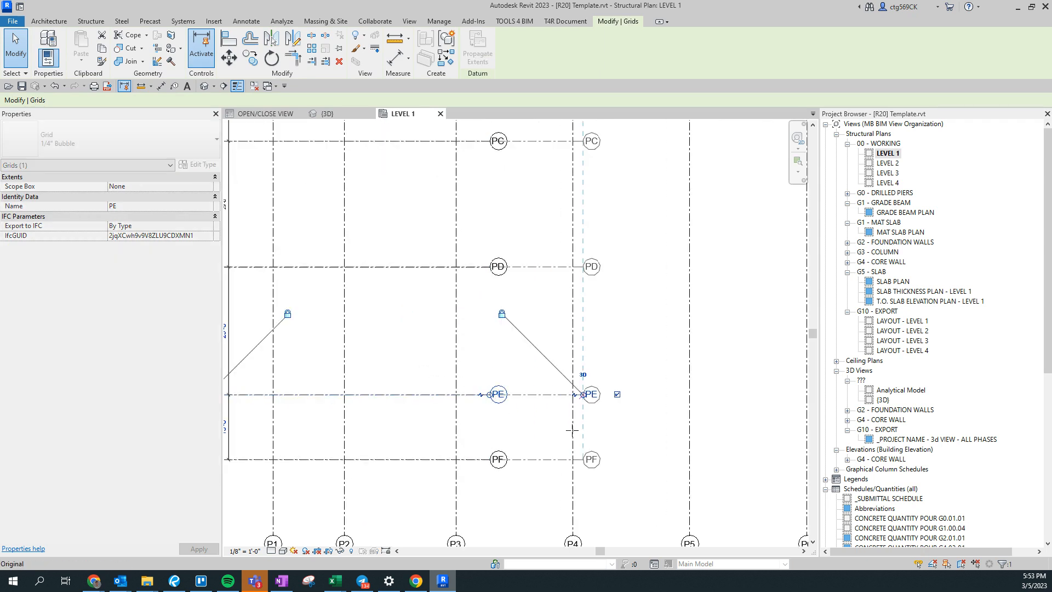
left_click_drag(605, 465, 636, 471)
middle_click_drag(635, 471, 18, 464)
left_click_drag(18, 464, 530, 459)
left_click(565, 470)
Step: Draw a vertical building section between grids P2 and P3, running from above PA to below PF
middle_click_drag(237, 422, 600, 395)
middle_click_drag(421, 350, 647, 305)
middle_click_drag(540, 312, 465, 357)
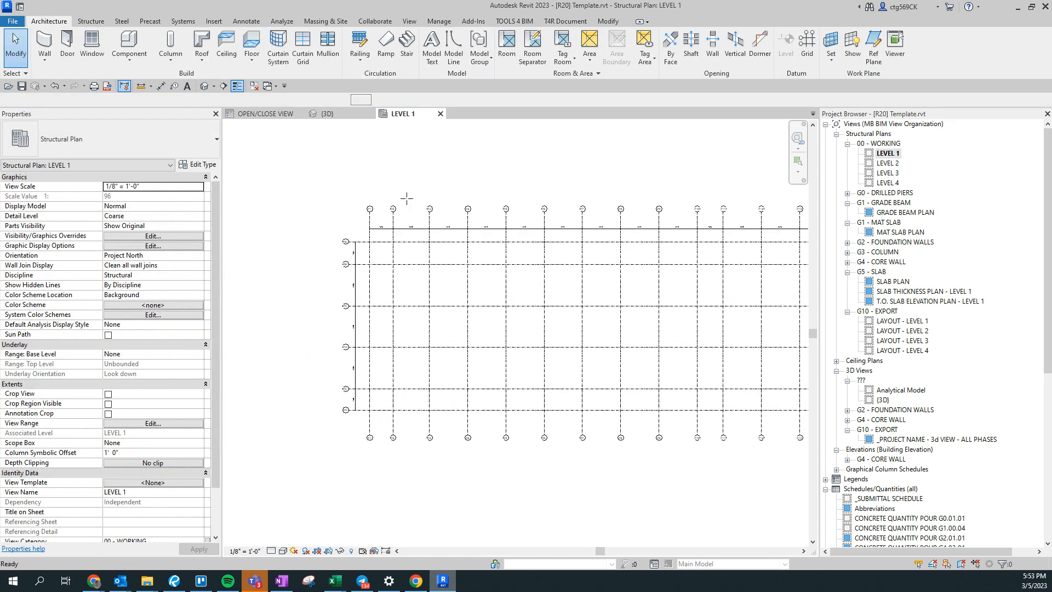
key("s")
key("e")
scroll(406, 198, "up", 1)
middle_click_drag(406, 197, 408, 164)
left_click(409, 162)
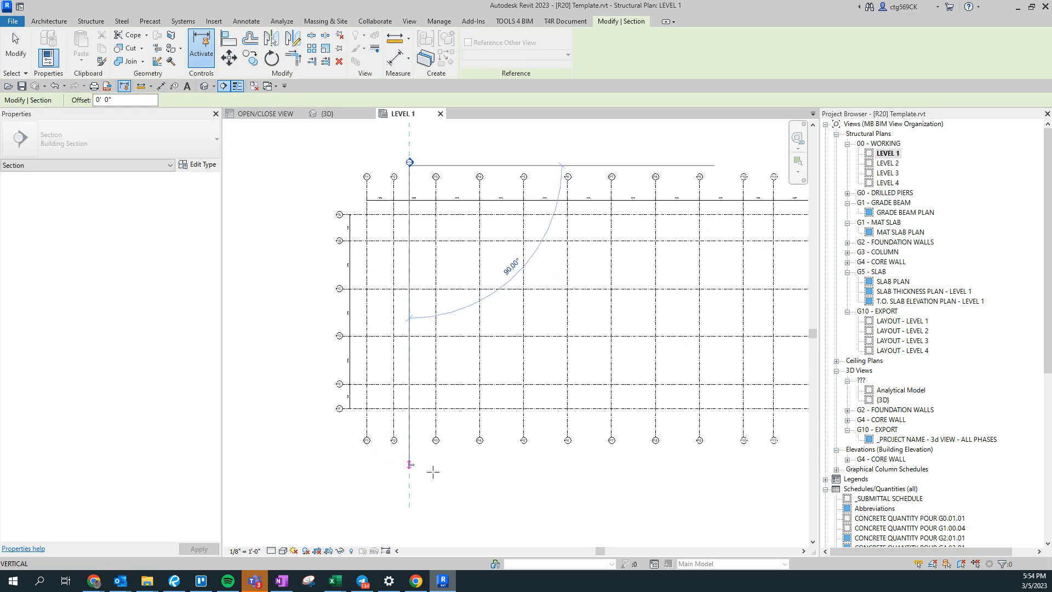
left_click(409, 471)
key("Escape")
key("Escape")
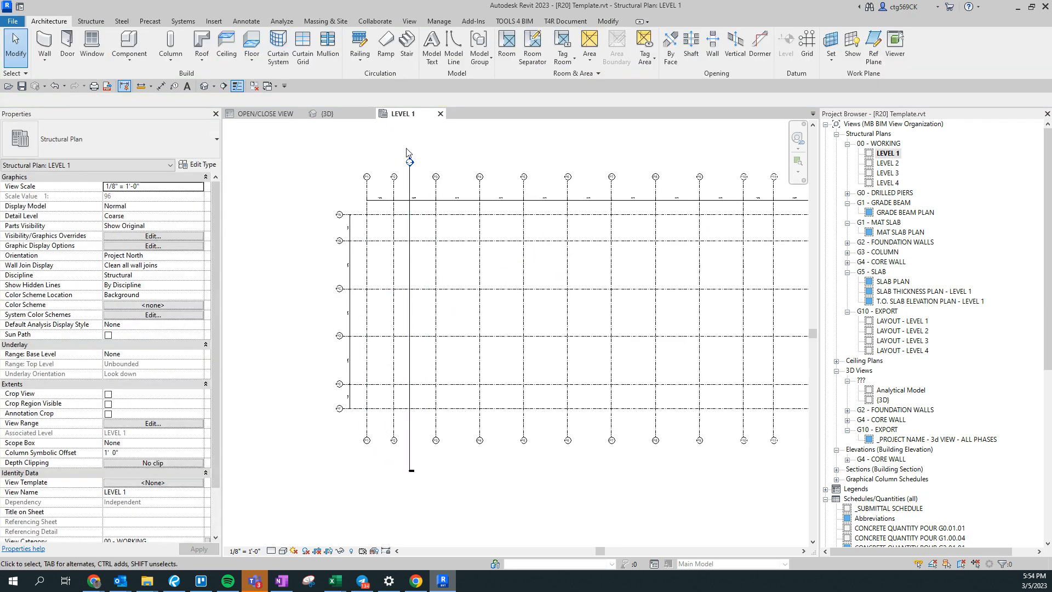
Step: Open the new section view and enlarge its crop region well beyond the grids and all four levels
scroll(408, 163, "up", 1)
double_click(411, 166)
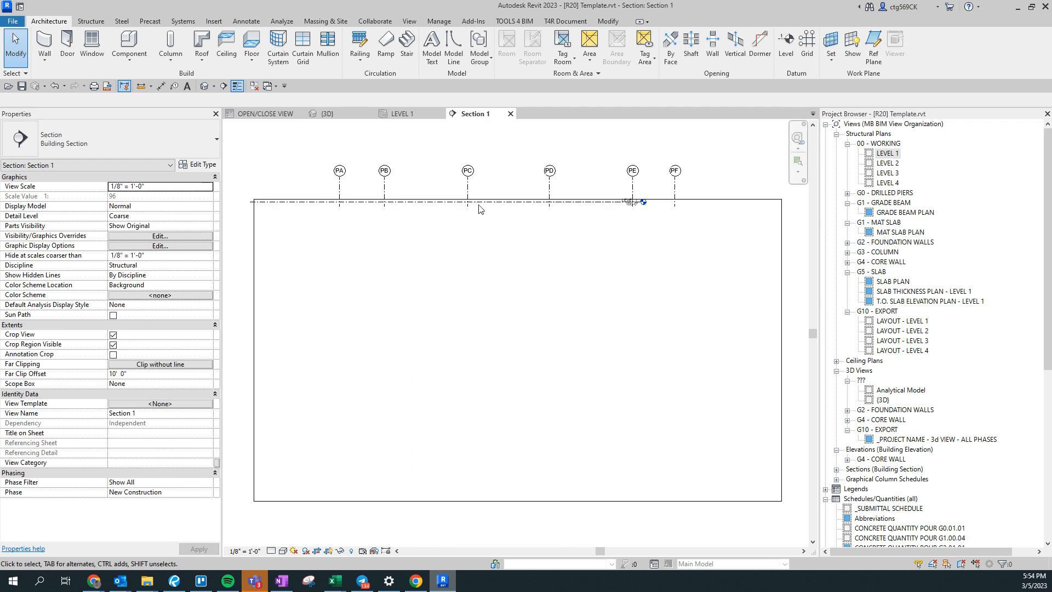
scroll(498, 502, "down", 3)
left_click(406, 436)
left_click_drag(324, 440, 323, 440)
left_click_drag(465, 381, 465, 189)
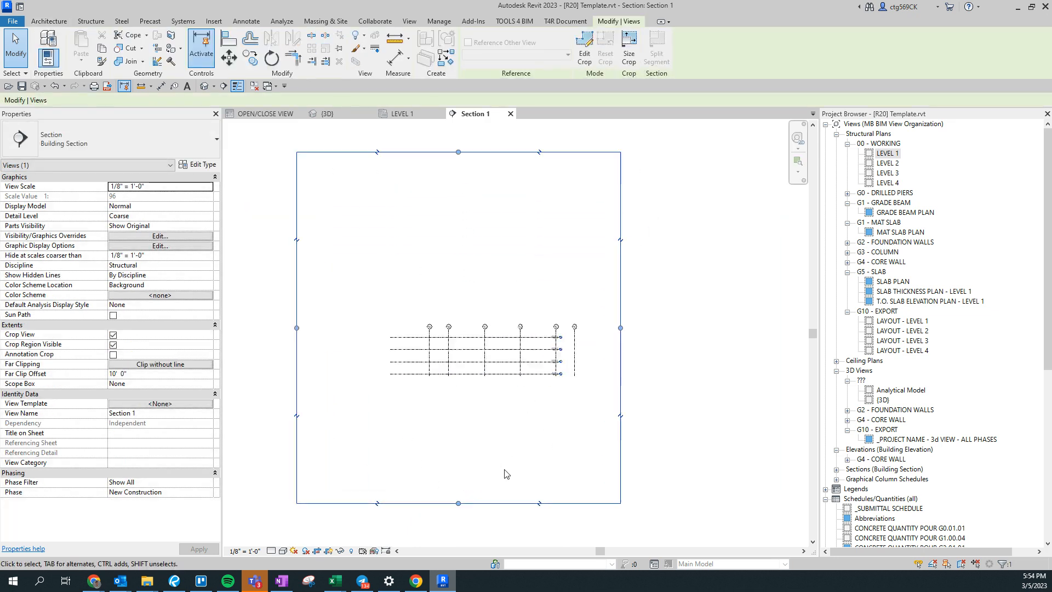
Step: Extend the right ends of Levels 1 through 4 in the section so their heads sit beyond grid PF
scroll(559, 405, "up", 5)
middle_click_drag(531, 406, 452, 389)
scroll(548, 393, "down", 1)
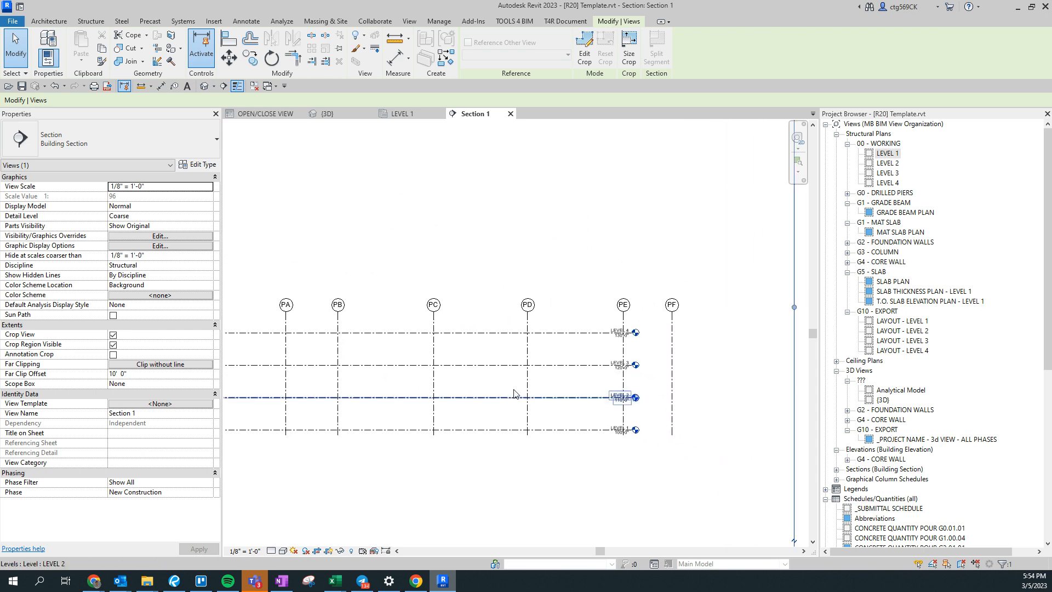
left_click(585, 333)
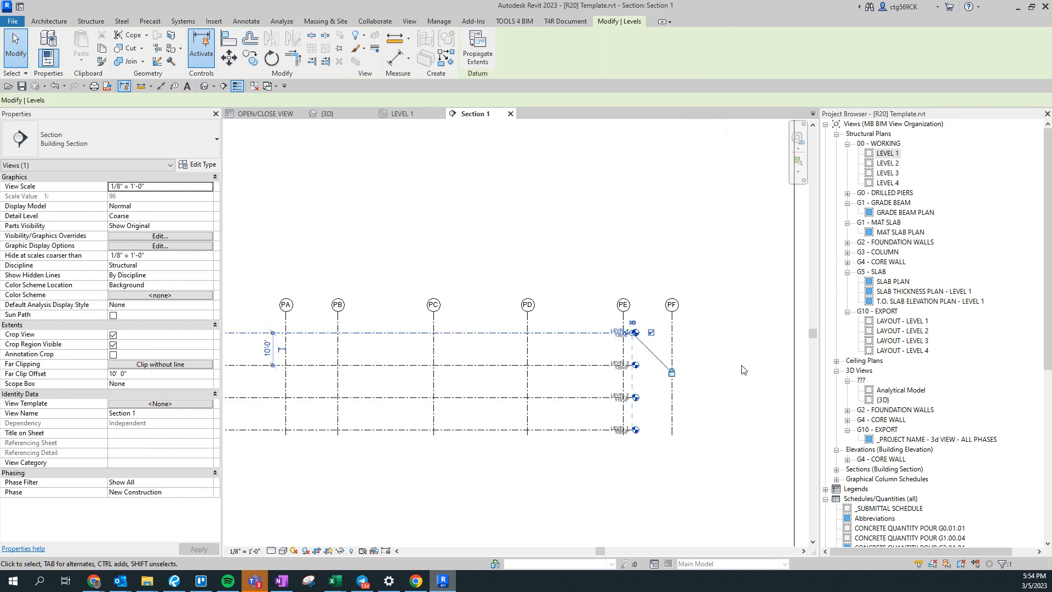
scroll(665, 373, "up", 3)
scroll(534, 346, "down", 4)
scroll(547, 281, "up", 4)
left_click_drag(518, 294, 711, 296)
scroll(627, 329, "down", 3)
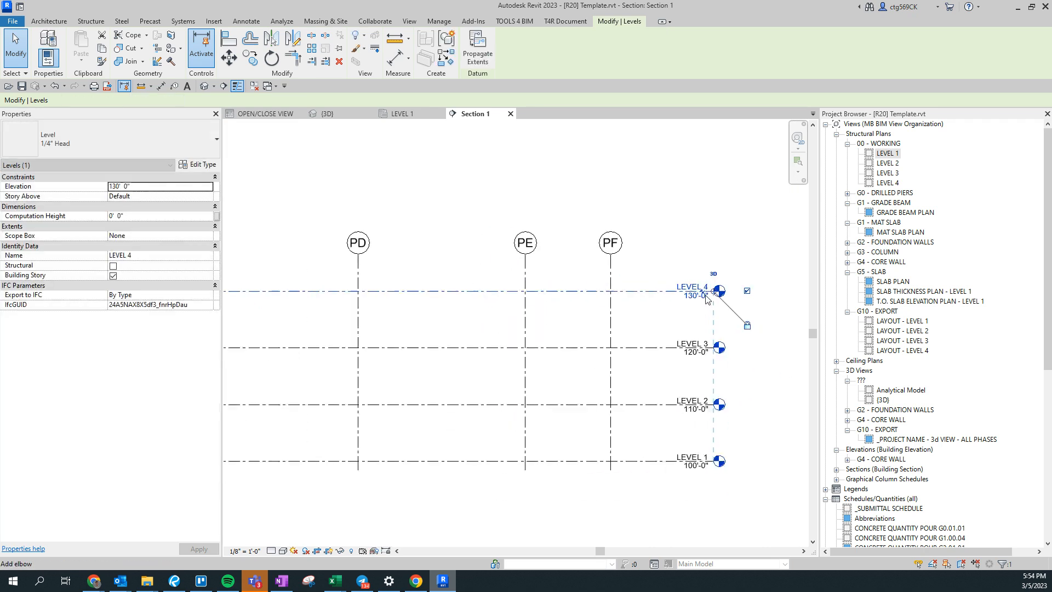
Step: In the Level 1 plan, draw a horizontal building section between grids PB and PC, running past both ends of the numbered grids
left_click(429, 184)
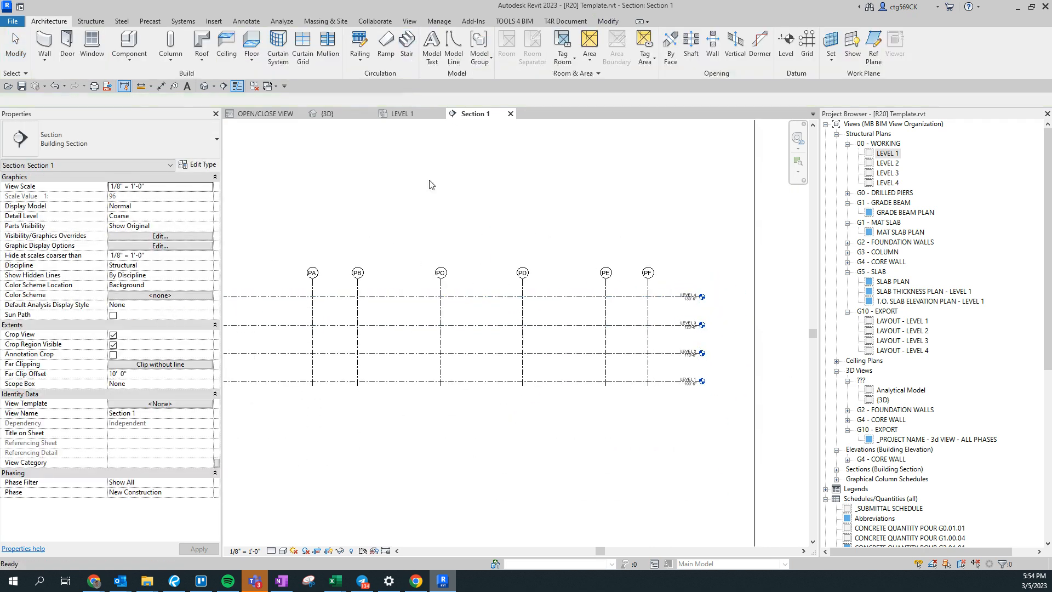
left_click(411, 114)
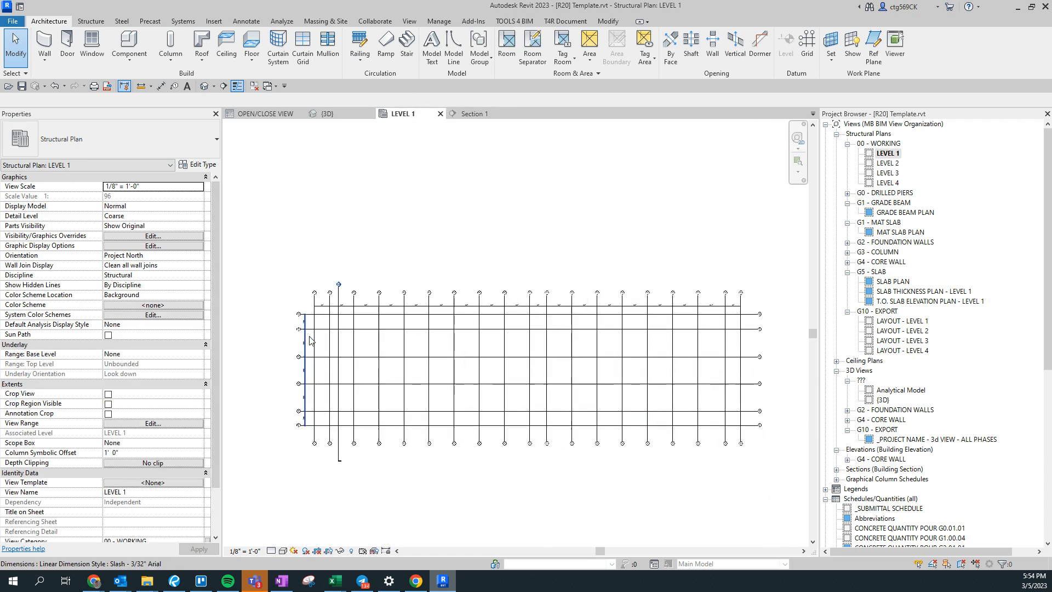
key("e")
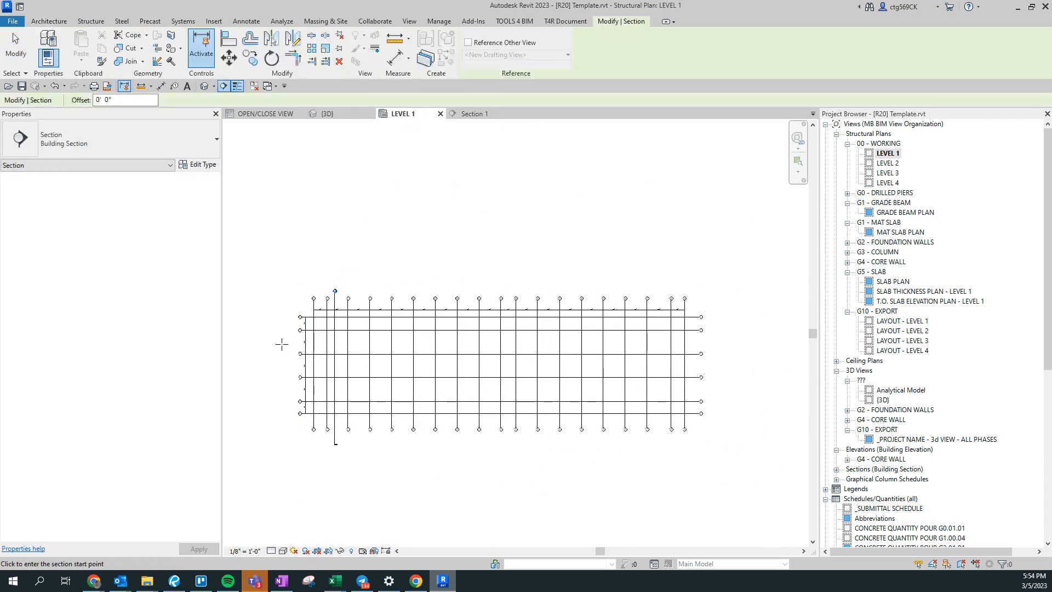
left_click(738, 353)
key("Escape")
key("Escape")
scroll(285, 351, "up", 3)
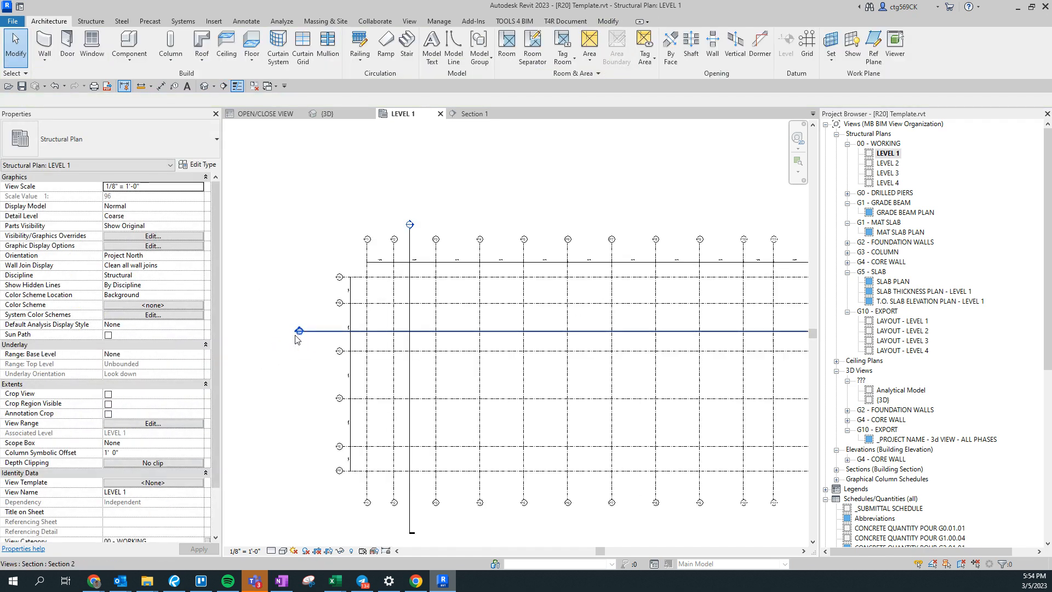
Step: Open the new horizontal section's view and enlarge its crop region well above the grid heads and beyond grid P1
double_click(295, 338)
left_click(313, 386)
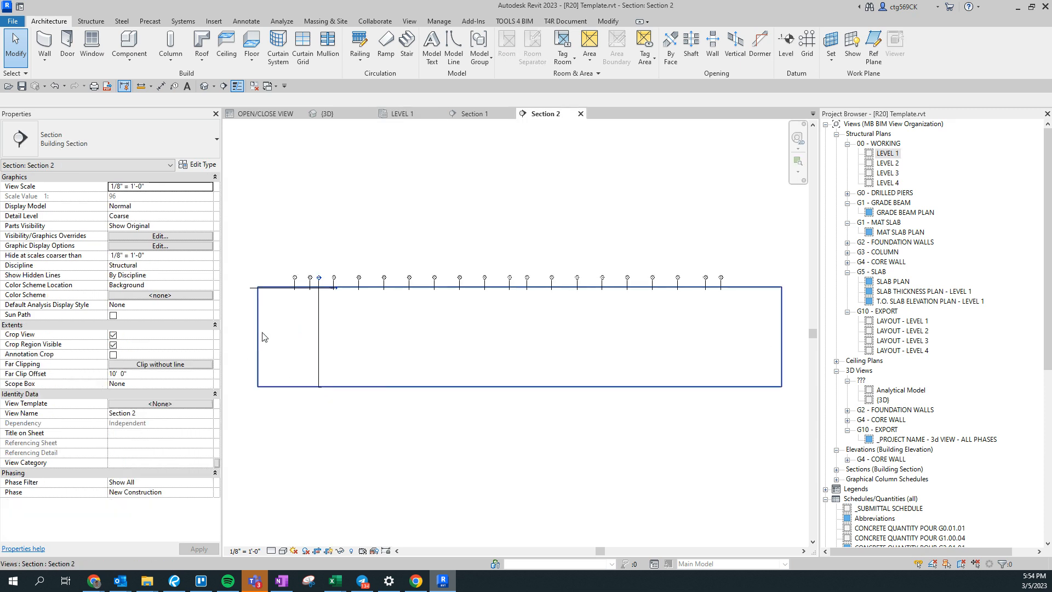
left_click_drag(519, 287, 527, 150)
middle_click_drag(376, 282, 475, 308)
scroll(359, 301, "up", 1)
left_click_drag(355, 292, 280, 302)
scroll(381, 304, "up", 2)
middle_click_drag(393, 324, 582, 345)
left_click(530, 337)
scroll(530, 342, "down", 1)
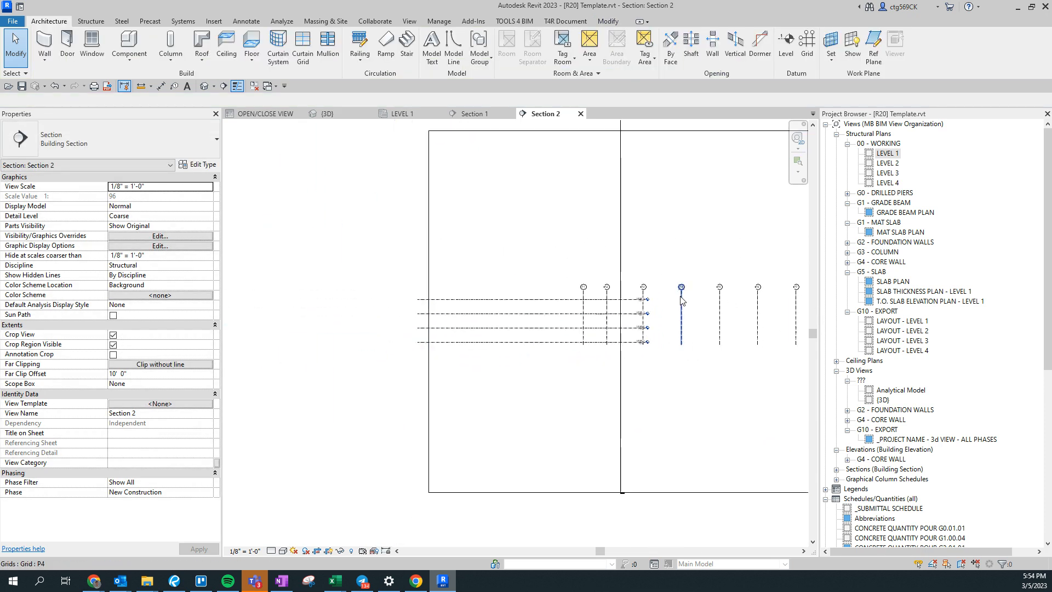
Step: Extend the right ends of Levels 1 through 4 in this section so their heads sit beyond the last numbered grid
scroll(628, 305, "up", 3)
left_click(520, 305)
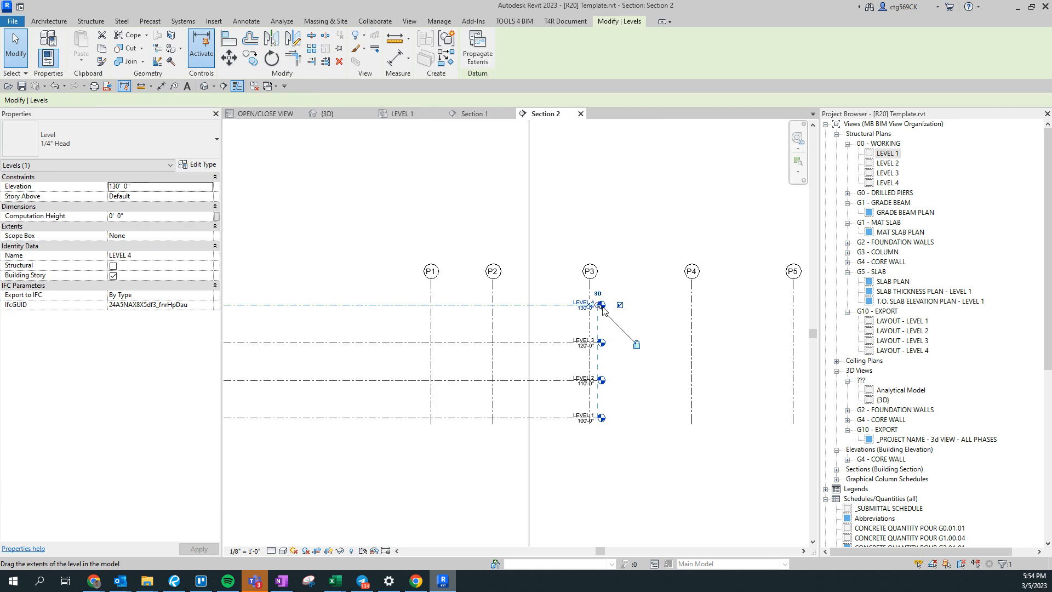
left_click_drag(564, 484, 575, 485)
scroll(576, 485, "down", 5)
middle_click_drag(586, 476, 171, 399)
left_click_drag(171, 399, 369, 420)
scroll(299, 450, "up", 3)
middle_click_drag(299, 450, 628, 491)
left_click(628, 487)
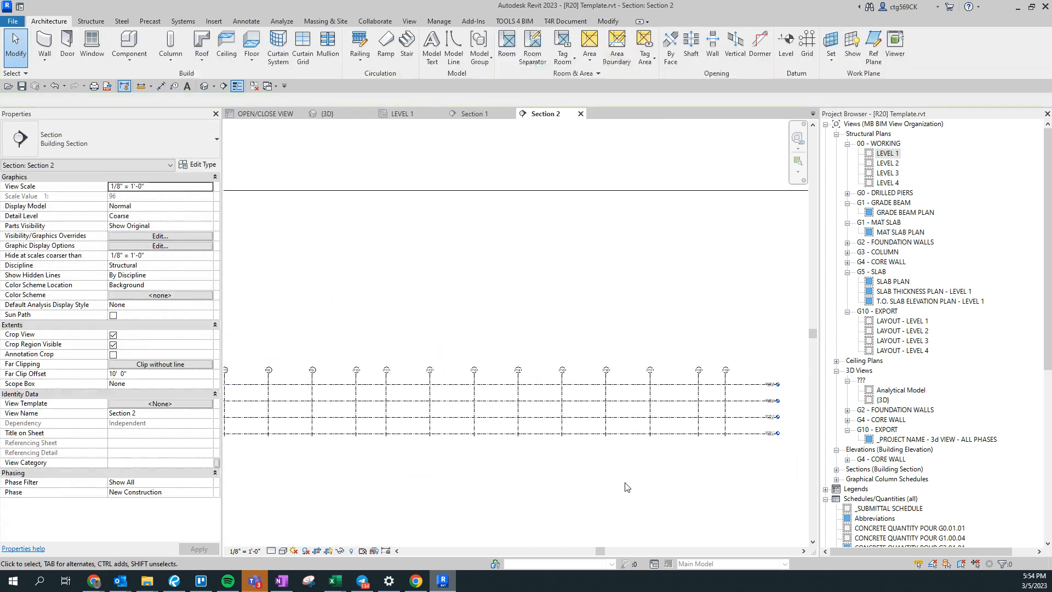
middle_click_drag(557, 354, 482, 222)
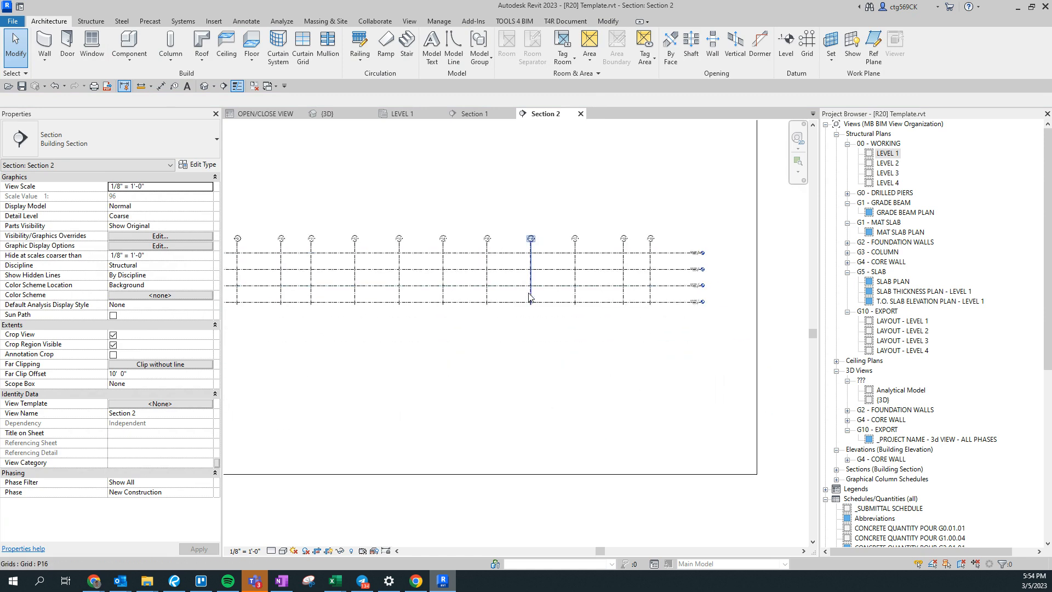
Step: Switch to Bluebeam Revu and examine the level elevations on sheet S-204, Building Elevations, in the structural set
left_click(174, 580)
scroll(392, 294, "down", 2)
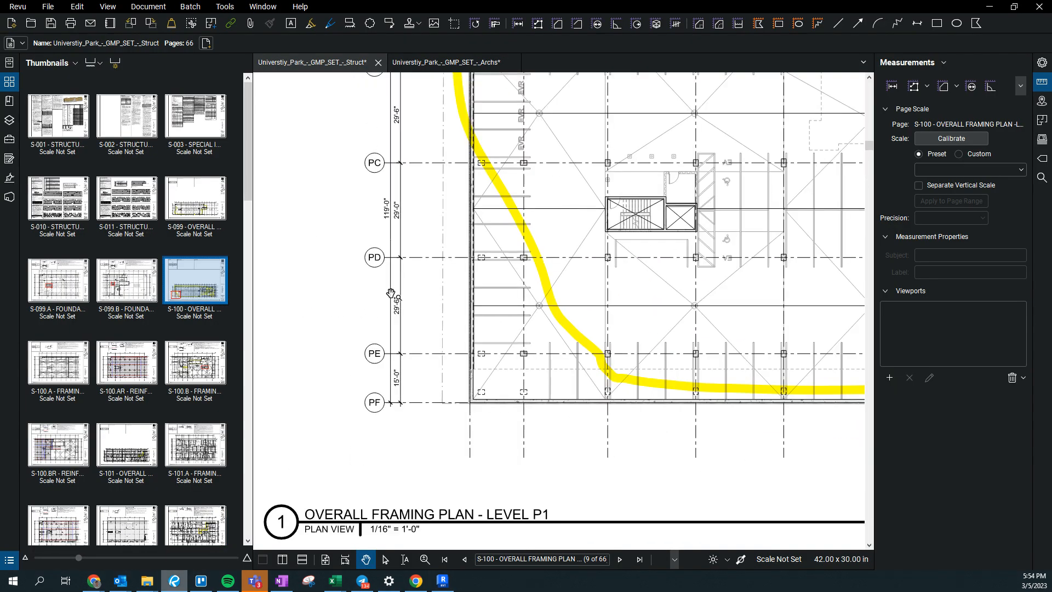
scroll(67, 352, "down", 3)
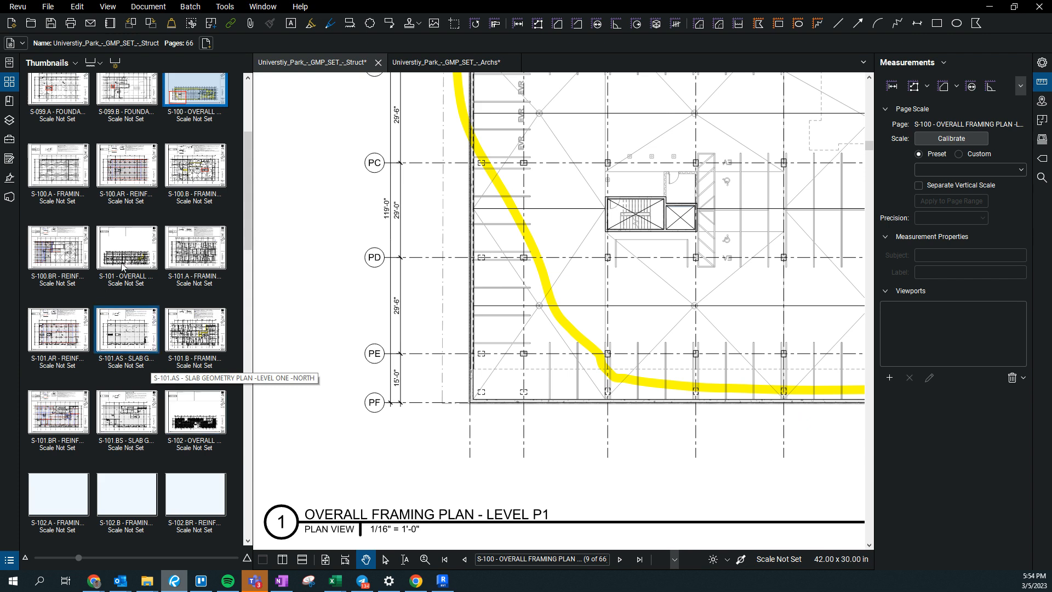
scroll(146, 277, "down", 10)
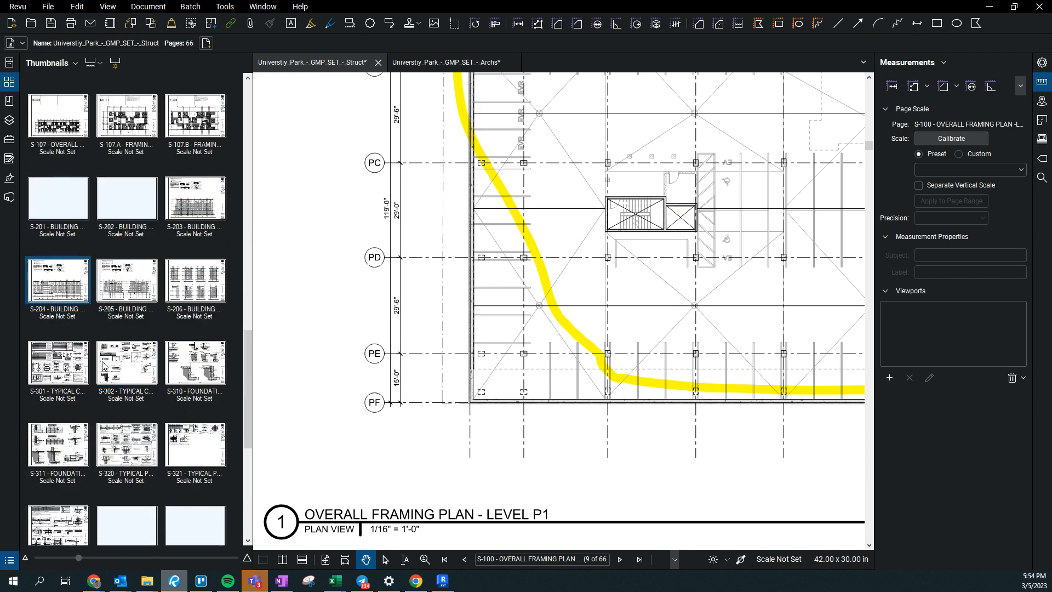
left_click(80, 271)
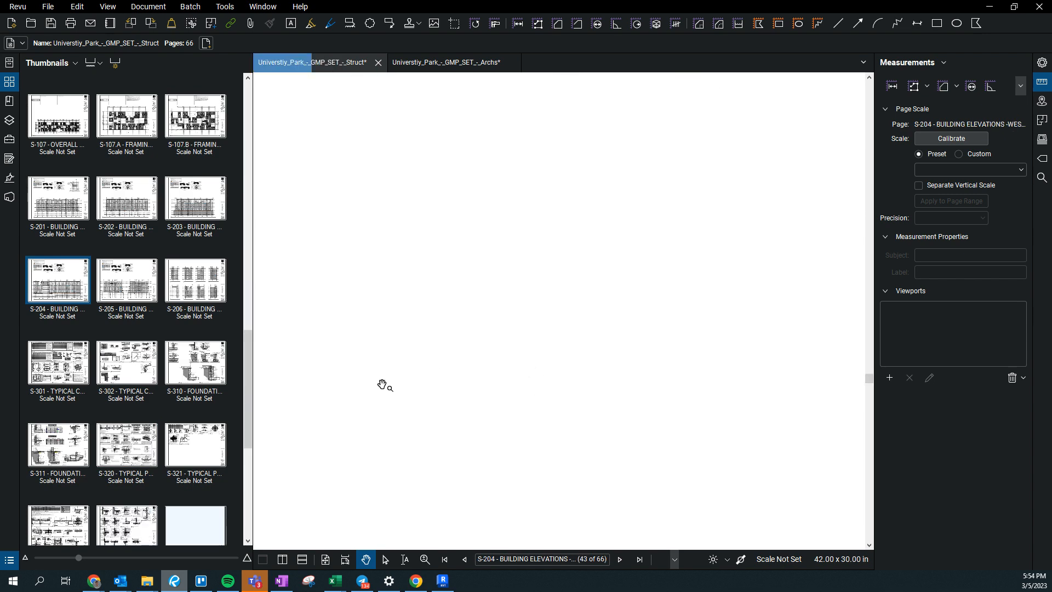
scroll(376, 383, "down", 5)
scroll(574, 378, "up", 3)
mouse_move(574, 386)
left_mouse_down()
mouse_move(406, 380)
mouse_move(484, 363)
left_mouse_up()
scroll(484, 363, "up", 5)
scroll(430, 213, "down", 3)
mouse_move(429, 212)
left_mouse_down()
mouse_move(500, 362)
mouse_move(506, 318)
left_mouse_up()
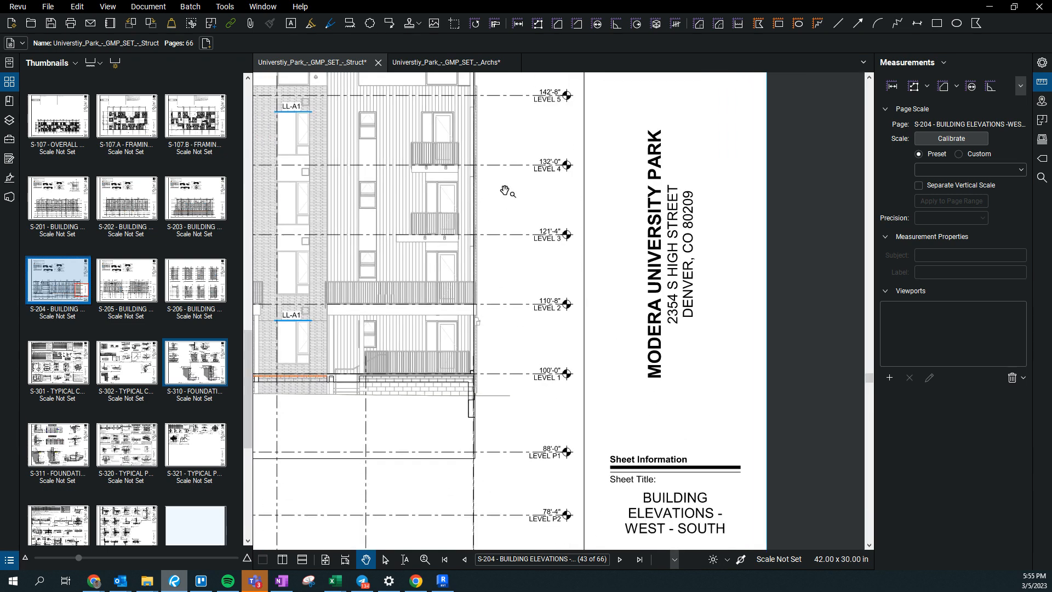
Step: Open sheet A-300, Building Sections, in the architectural set and examine the level elevations beside grid P1
left_click(445, 62)
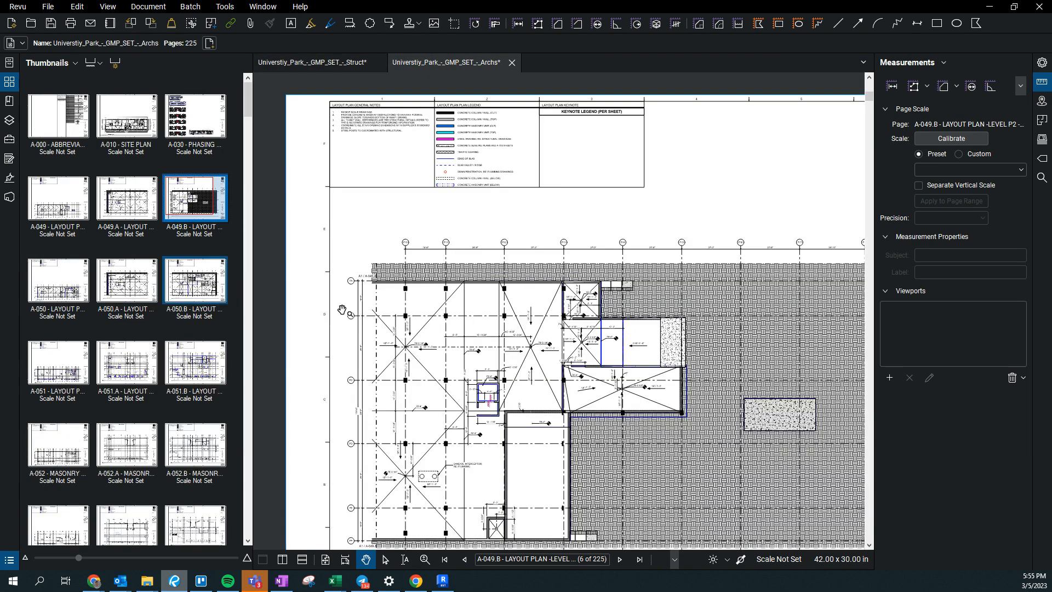
scroll(135, 349, "down", 10)
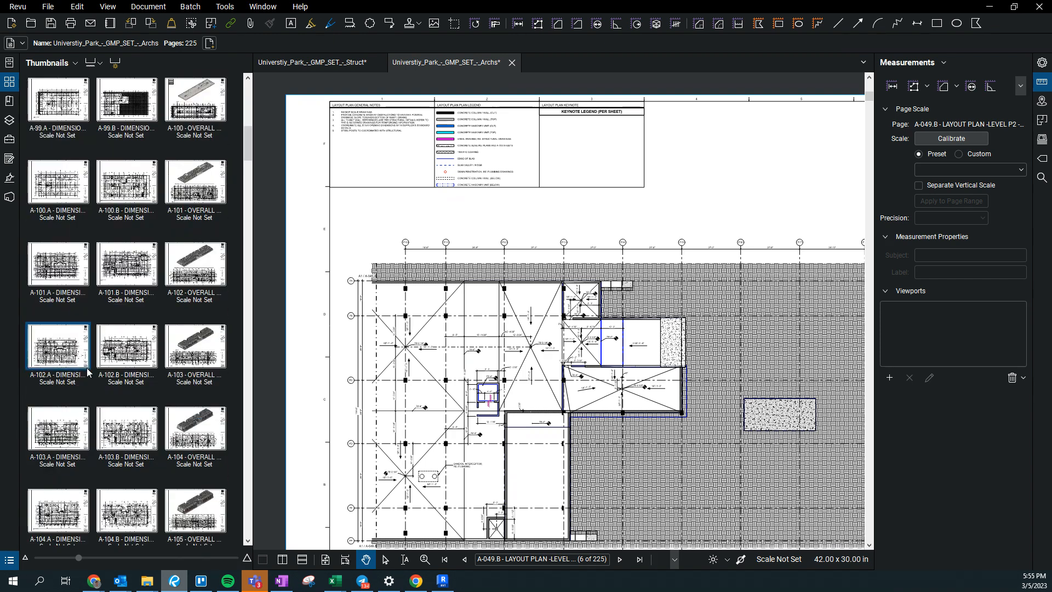
scroll(86, 371, "down", 6)
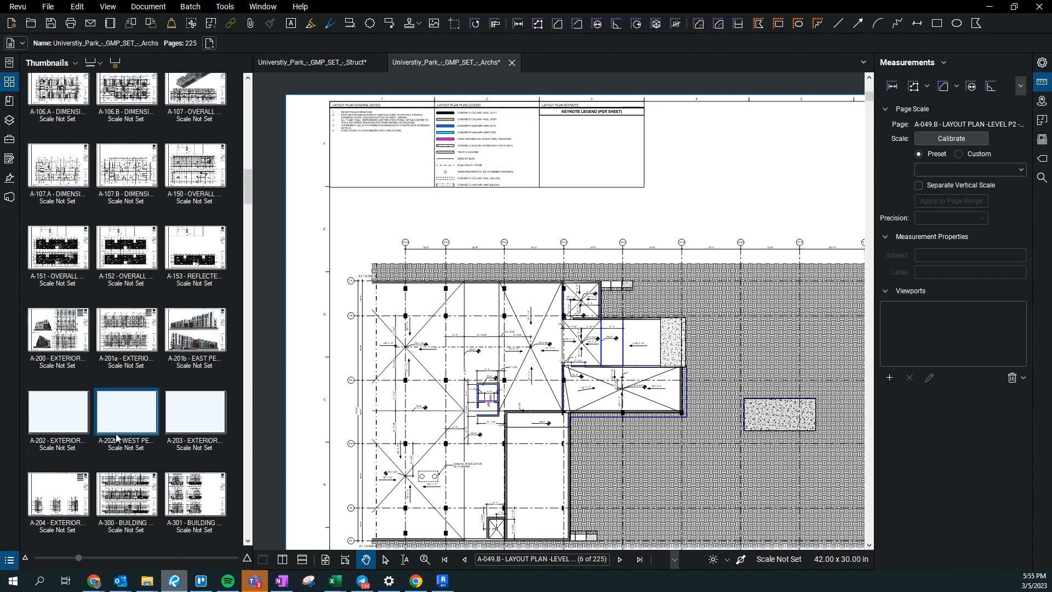
left_click(104, 503)
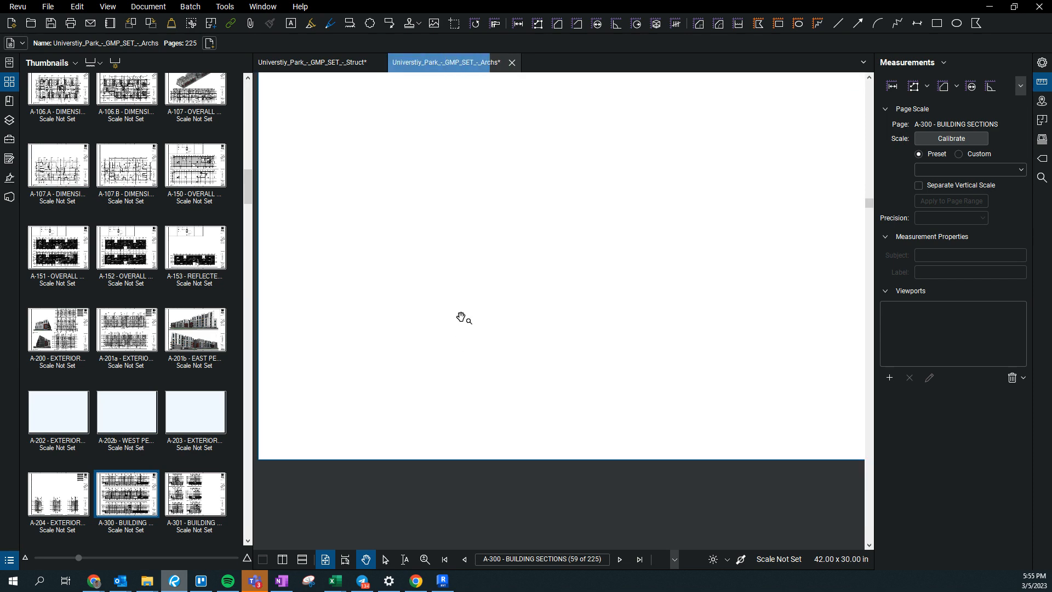
scroll(350, 327, "up", 5)
scroll(351, 327, "up", 3)
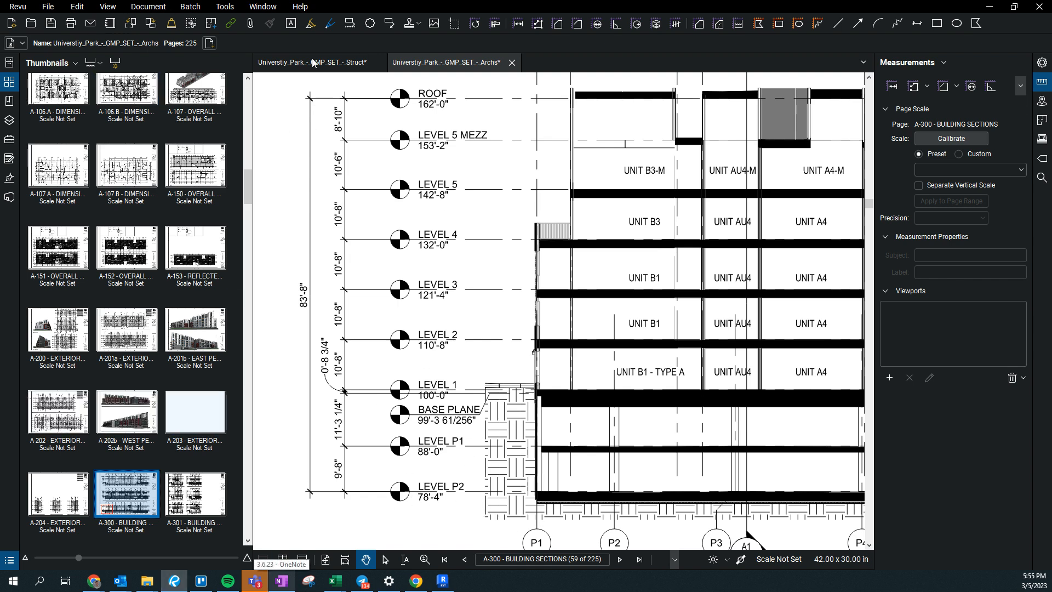
Step: Compare the elevations of Levels P2, P1 and 1 on structural sheet S-204 with those on architectural sheet A-300
key("ctrl+Tab")
left_click_drag(465, 482, 467, 469)
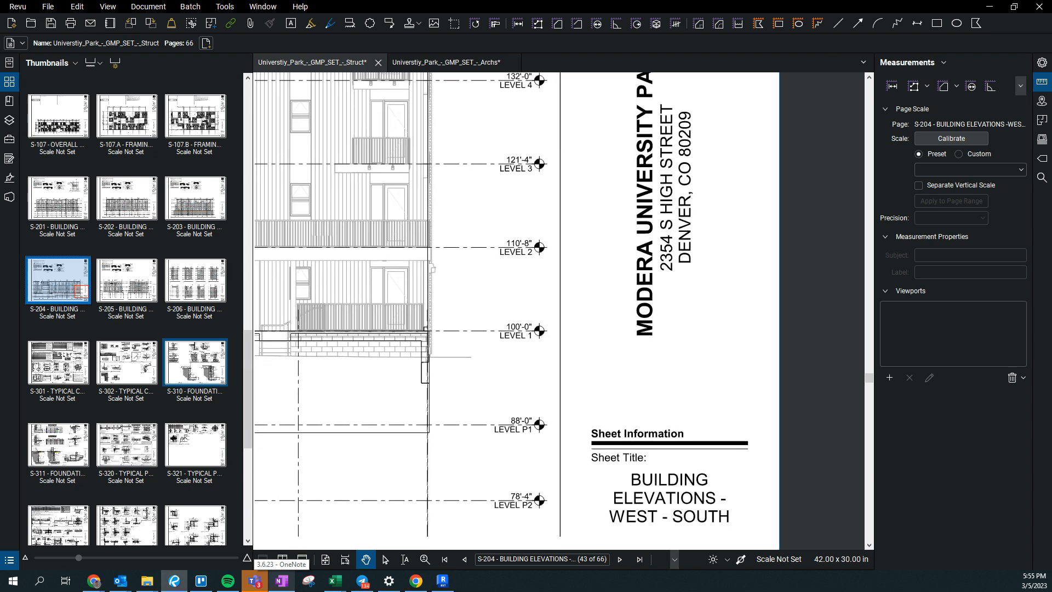
scroll(414, 521, "up", 2)
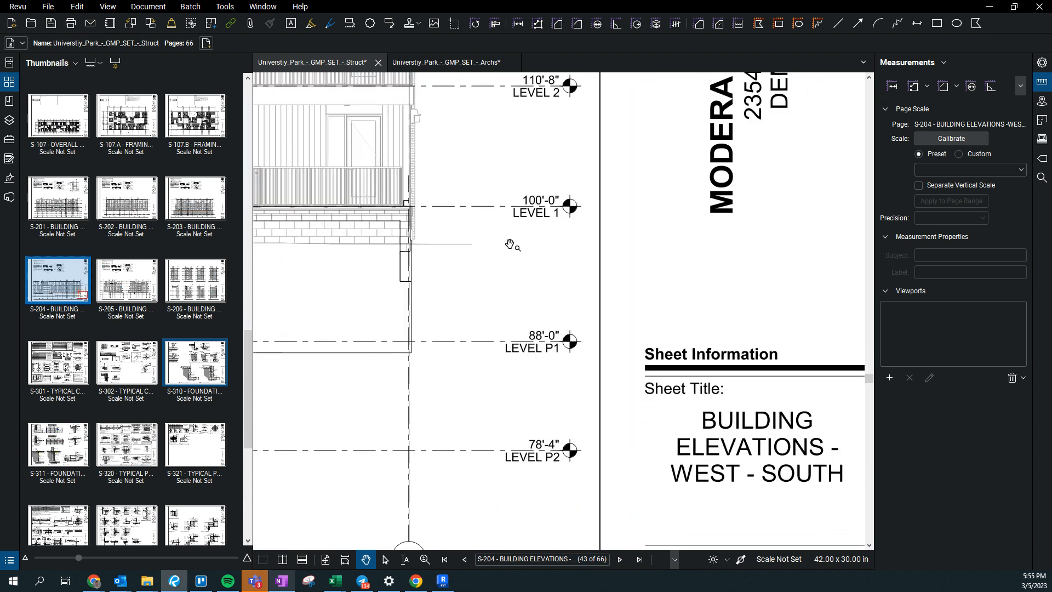
left_click(415, 64)
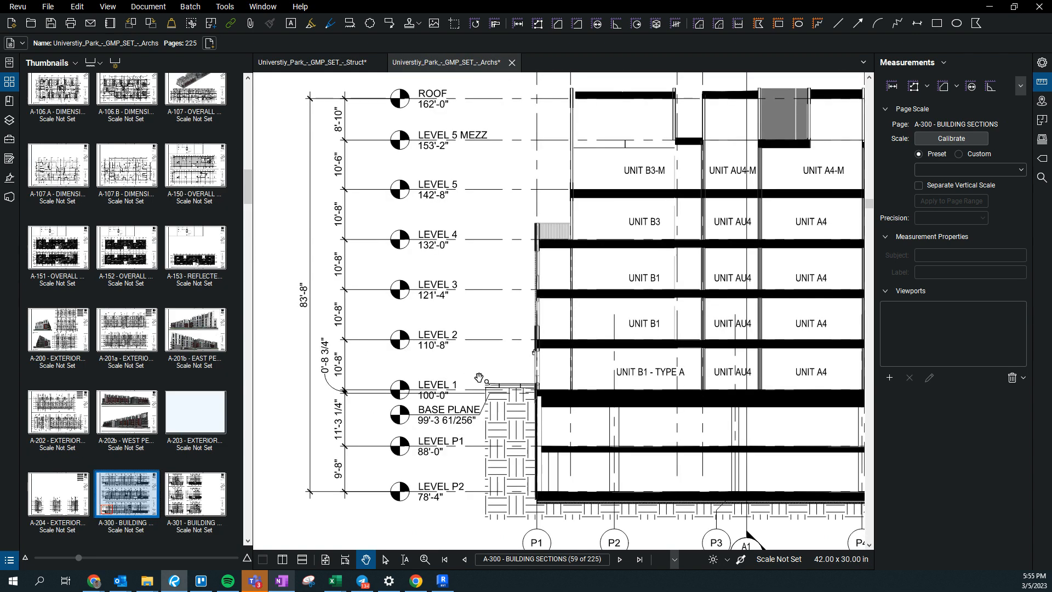
left_click_drag(395, 336, 388, 376)
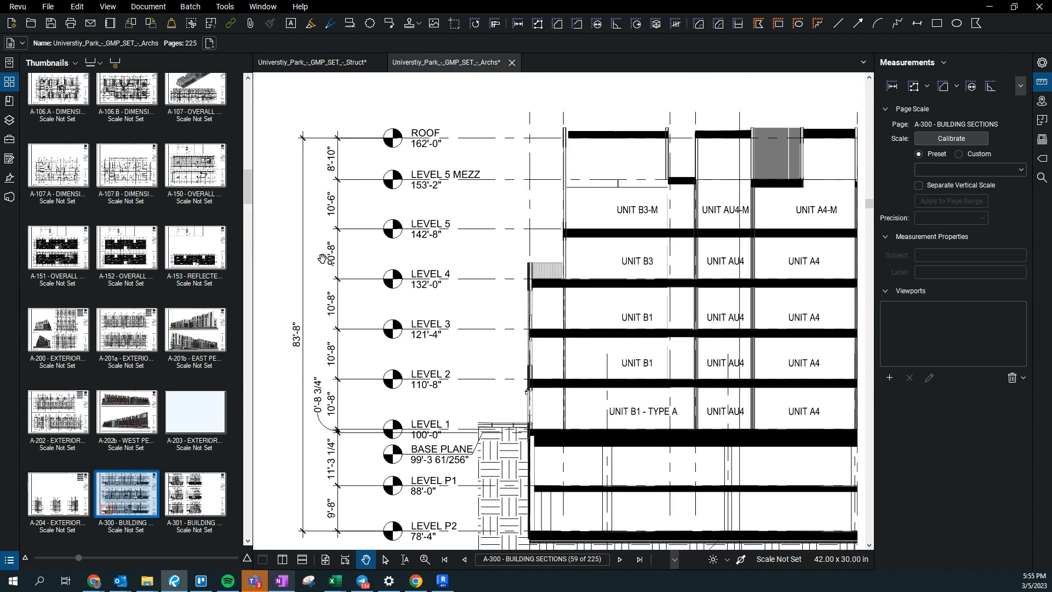
Step: Compare the upper level elevations, from Level 1 up to the roof, between sheets S-204 and A-300
left_click(306, 64)
left_click_drag(529, 222, 505, 371)
left_click_drag(406, 213, 451, 345)
left_click_drag(447, 206, 453, 251)
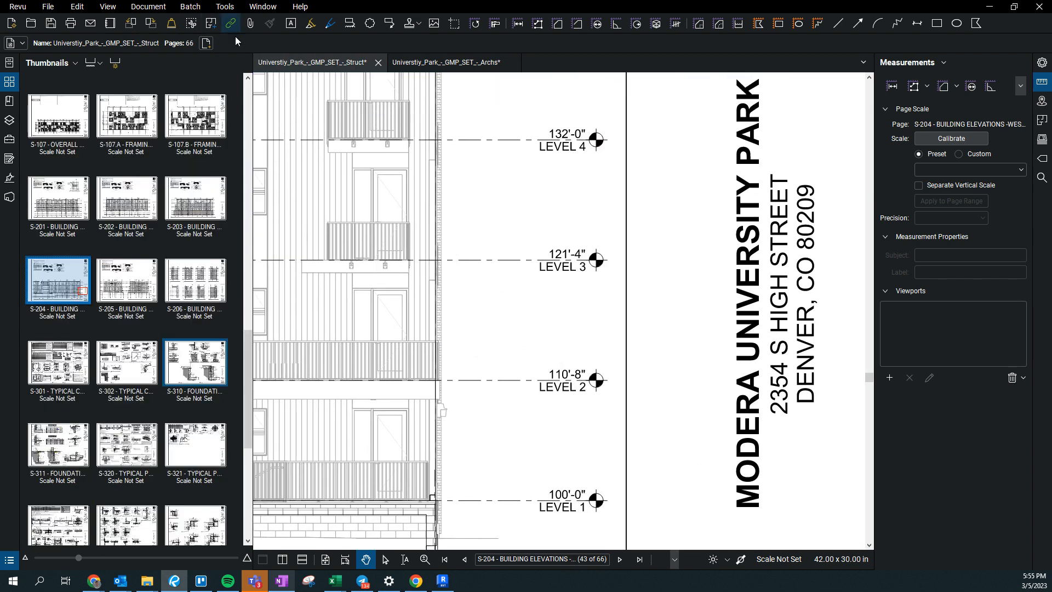
left_click(436, 63)
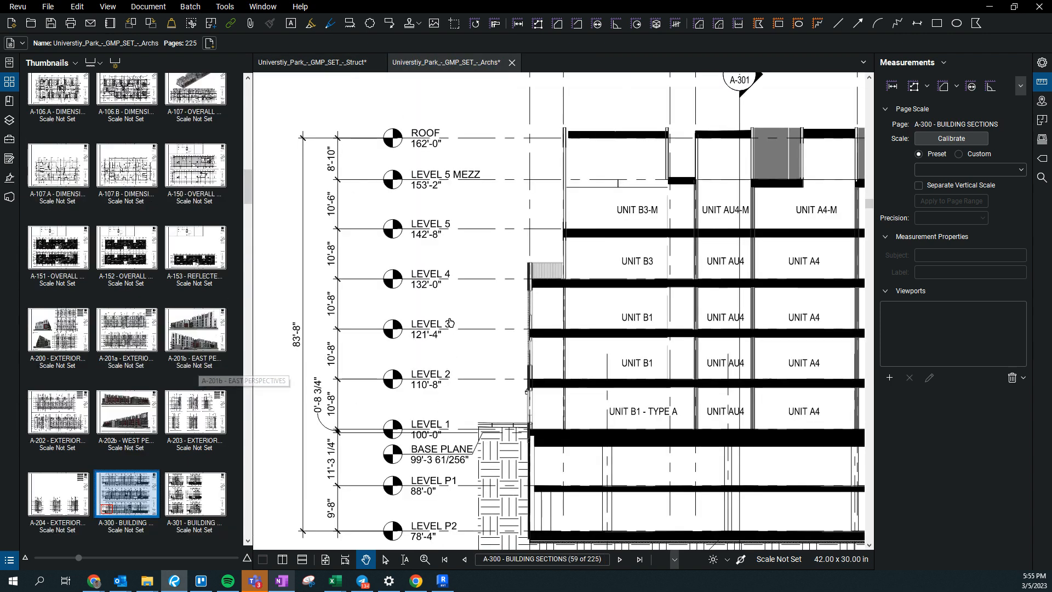
left_click_drag(454, 286, 455, 312)
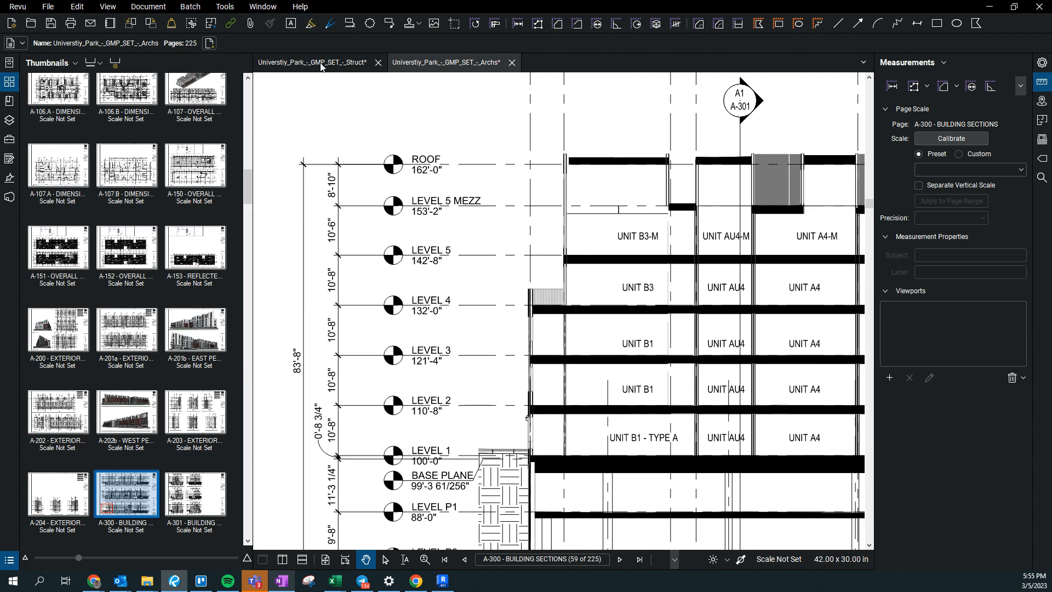
left_click(320, 64)
left_click_drag(584, 193, 617, 328)
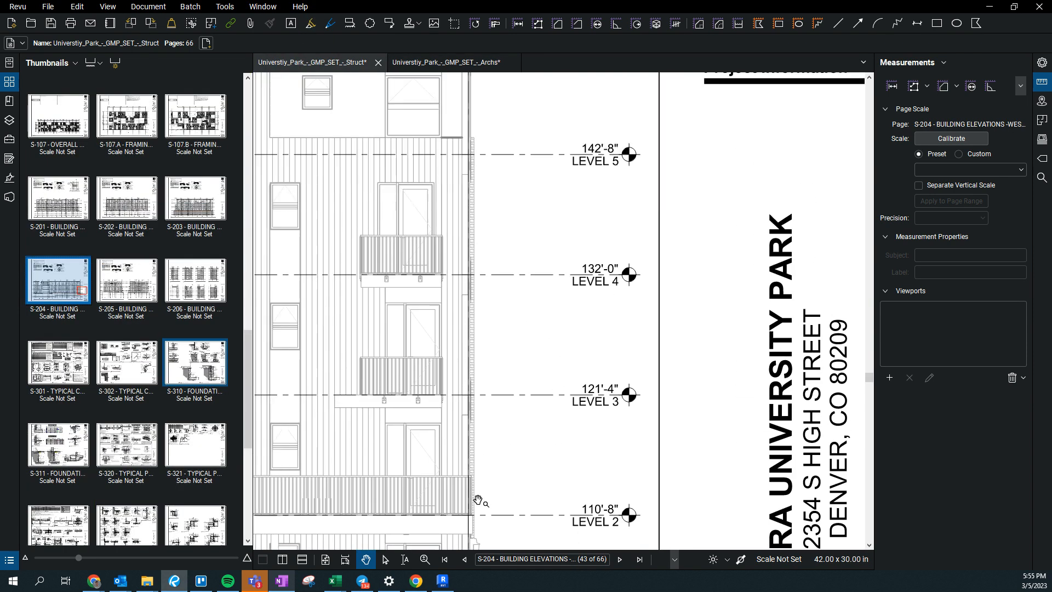
scroll(449, 521, "down", 4)
left_click_drag(510, 545, 529, 420)
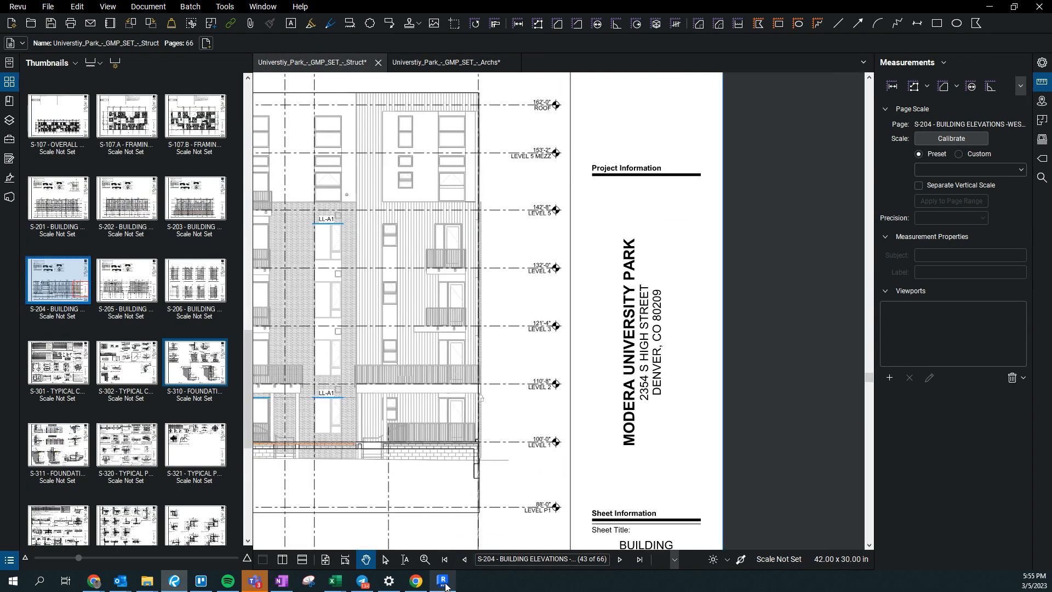
Step: Switch to Revit and set the elevation of Level 4 to 132'-0" in the section view
left_click(444, 583)
scroll(680, 274, "up", 8)
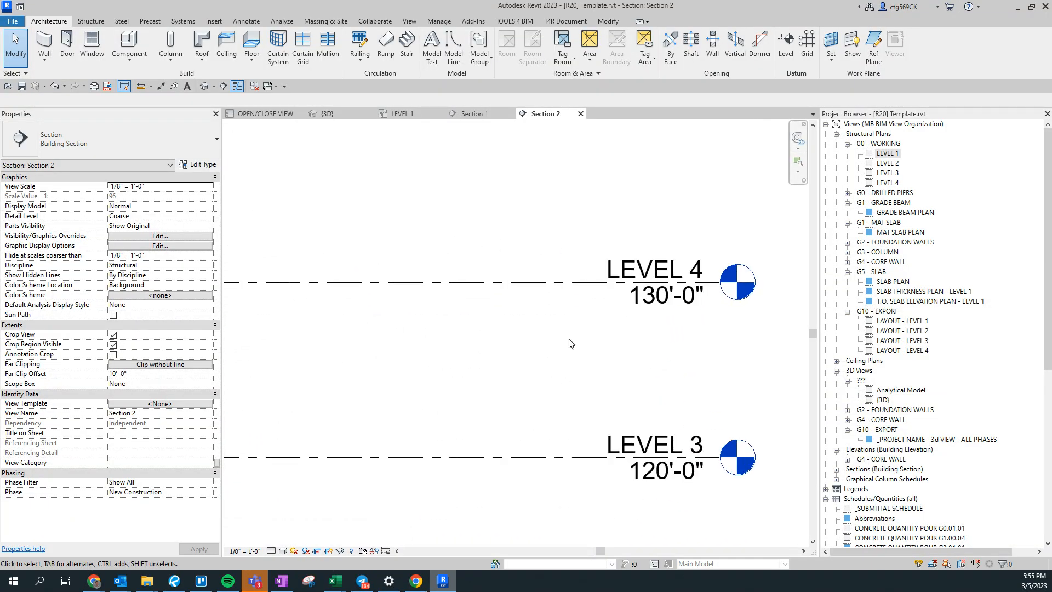
double_click(667, 300)
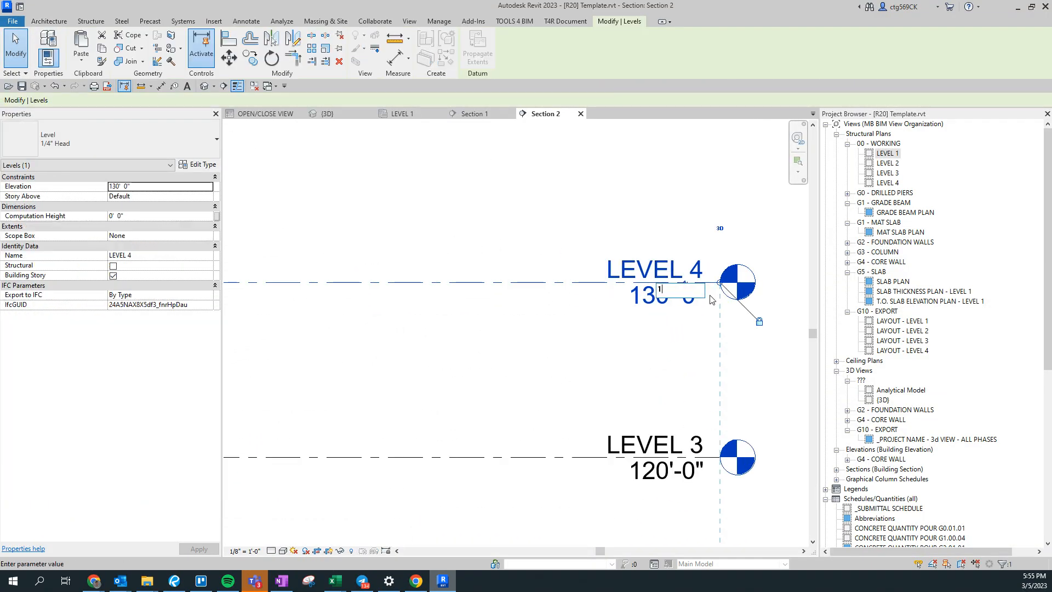
type("132")
key("Return")
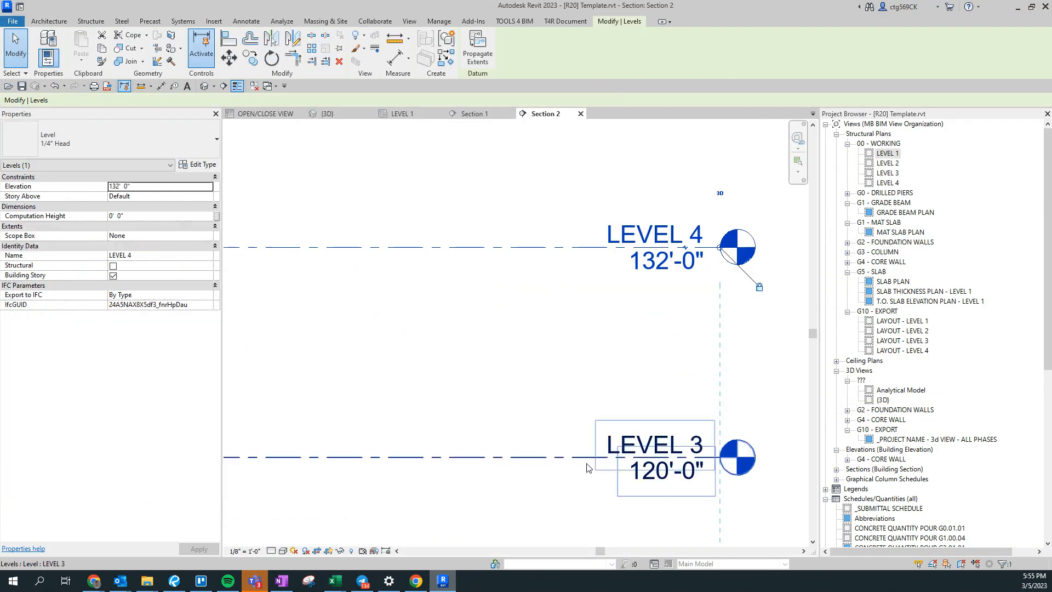
Step: Check the elevation of Level 3 on structural sheet S-204 in Bluebeam Revu and return to the Revit section
left_click(173, 582)
scroll(579, 331, "up", 3)
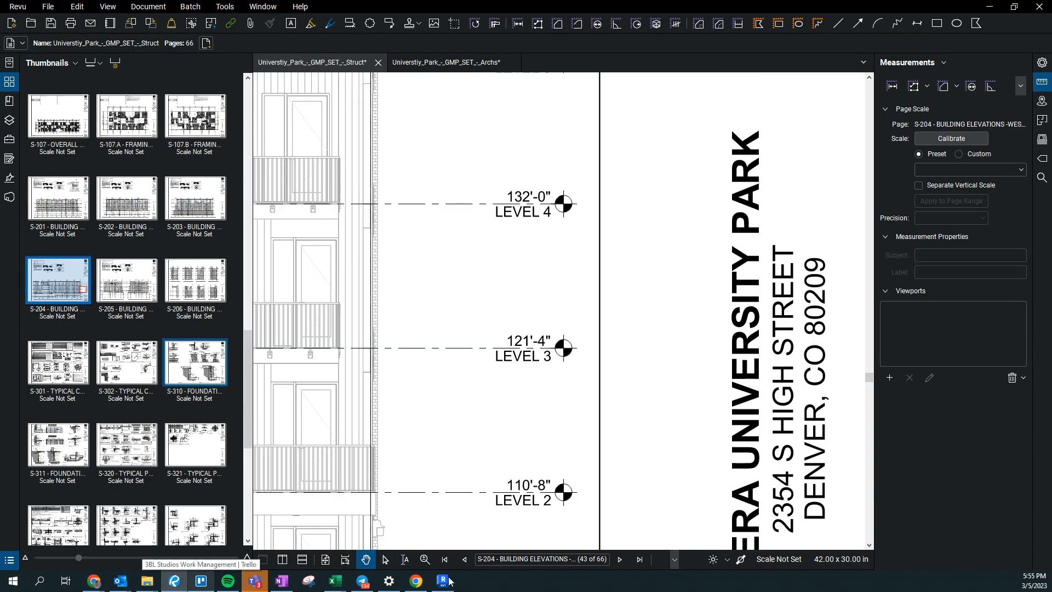
key("alt+Tab")
left_click(647, 476)
left_click(647, 479)
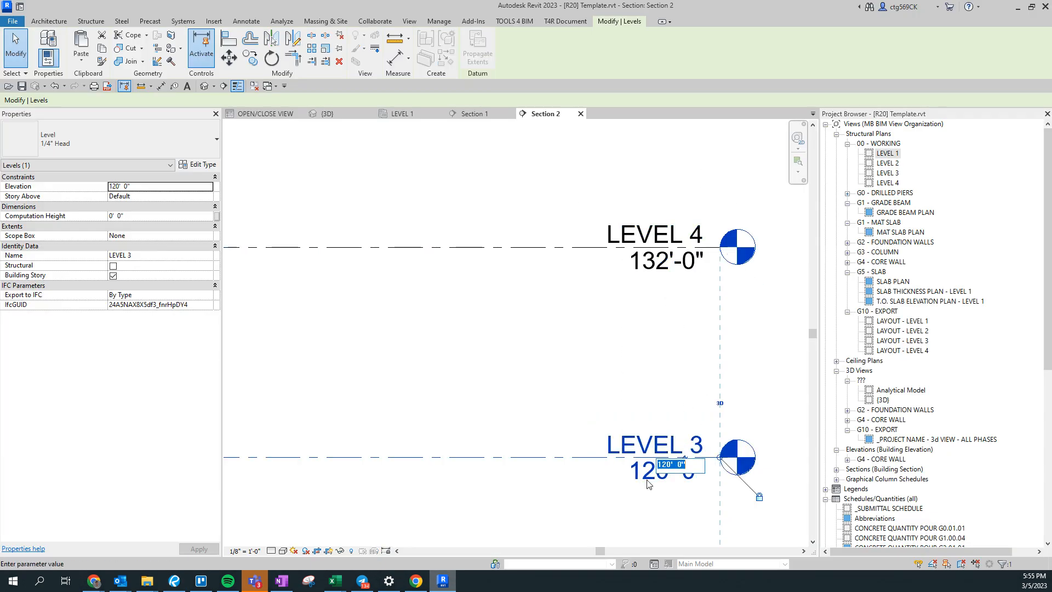
key("Return")
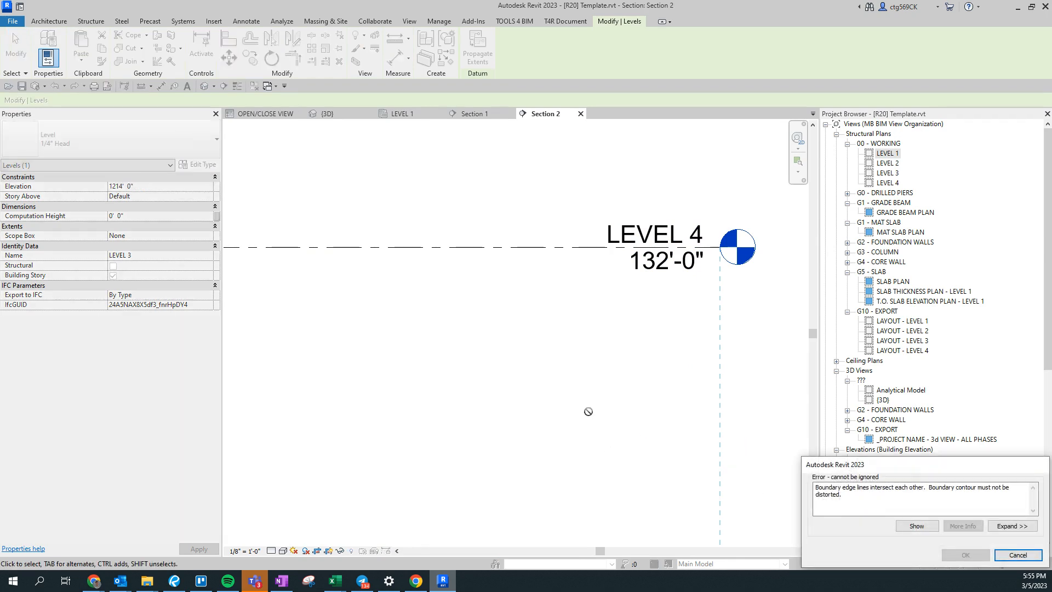
key("Escape")
Step: Set the elevation of Level 3 to 121'-4" in the section view
double_click(667, 479)
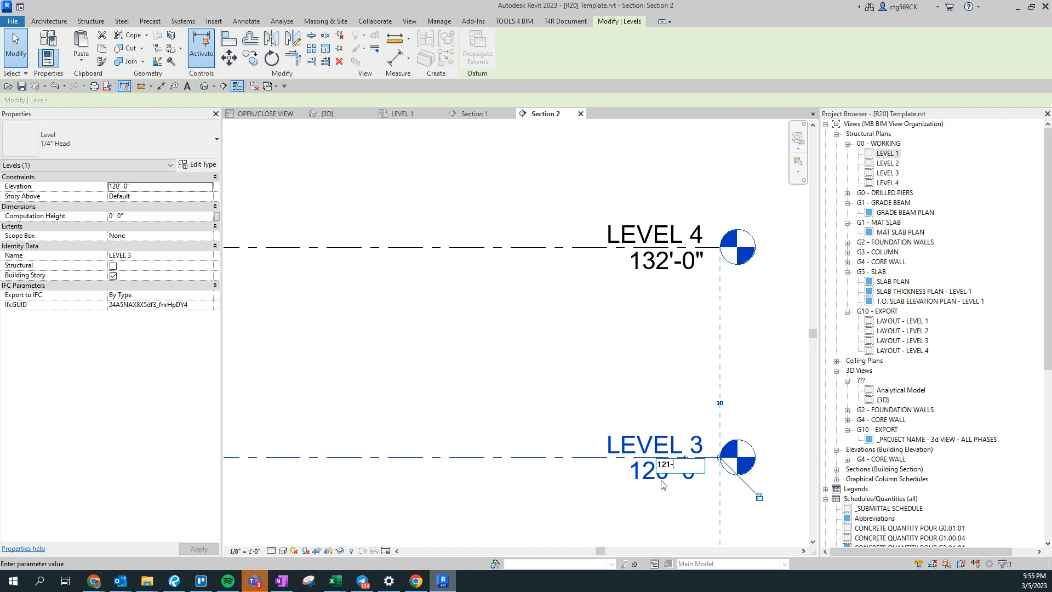
key("Return")
middle_click_drag(617, 360, 503, 92)
key("Escape")
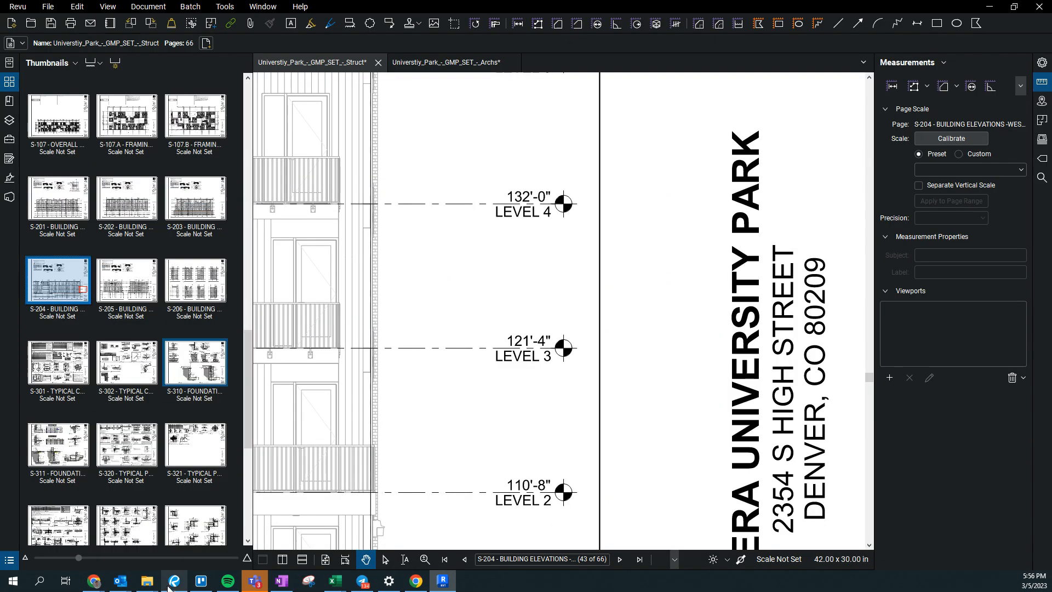
Step: Check Level 2 on structural sheet S-204 in Bluebeam Revu, then set its elevation in the Revit section to 110'-8"
left_click(175, 580)
left_click_drag(546, 416, 595, 339)
left_click_drag(591, 377, 596, 293)
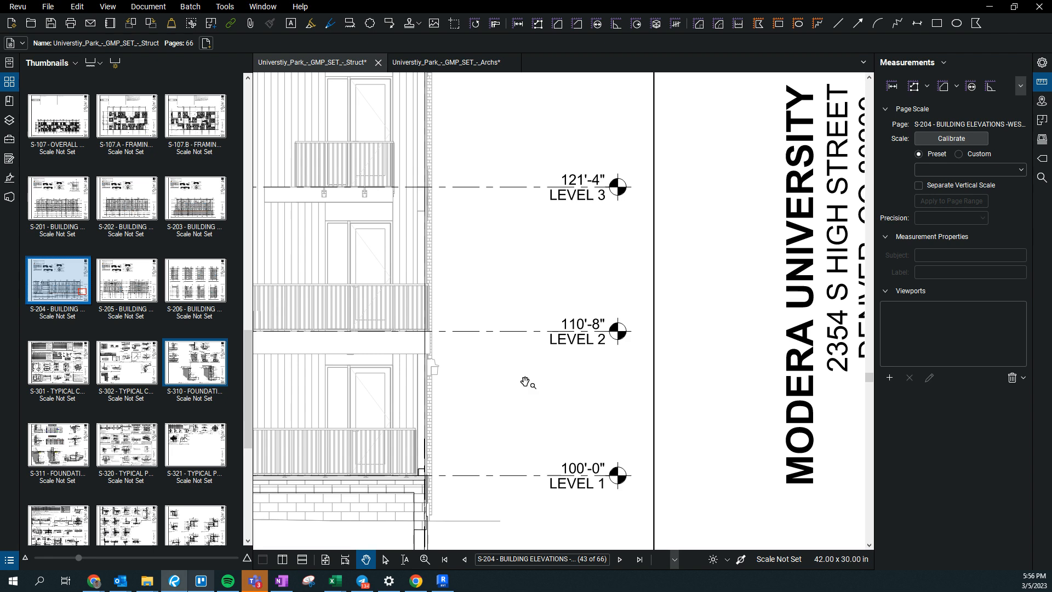
left_click(443, 581)
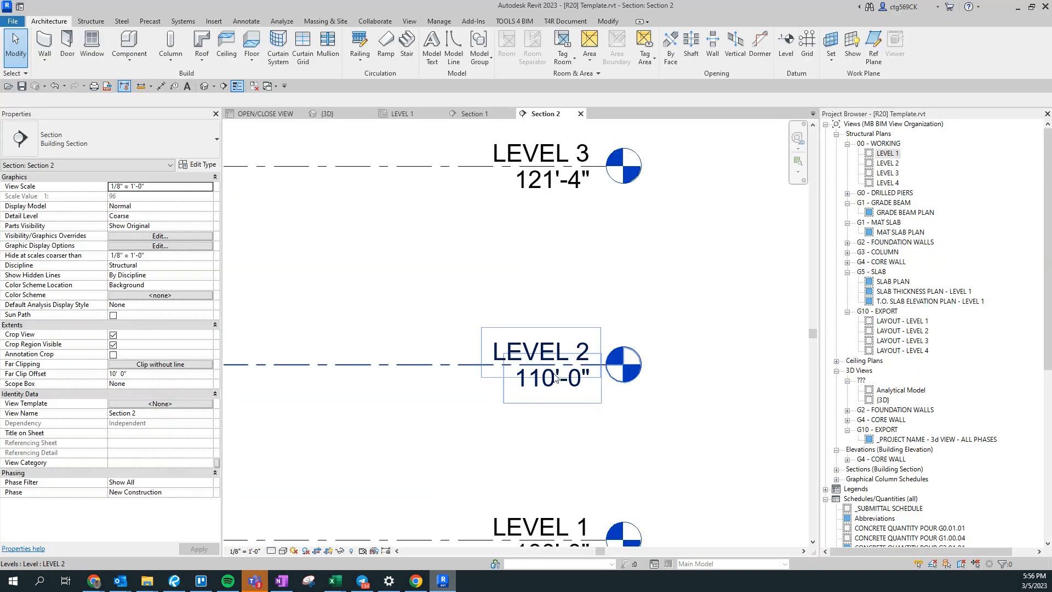
left_click(545, 393)
left_click(544, 392)
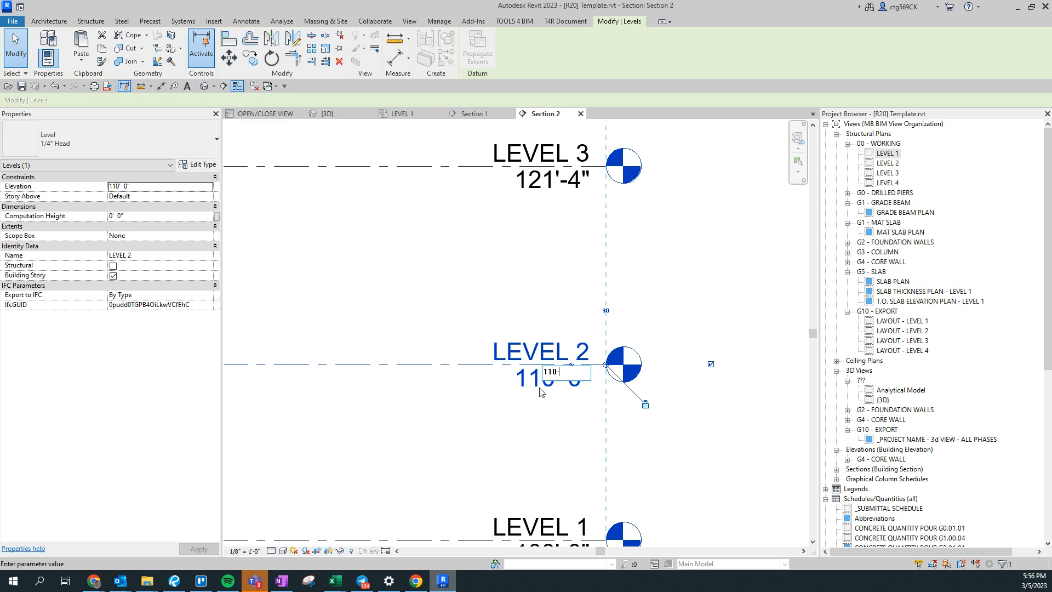
key("Return")
middle_click_drag(571, 414, 572, 236)
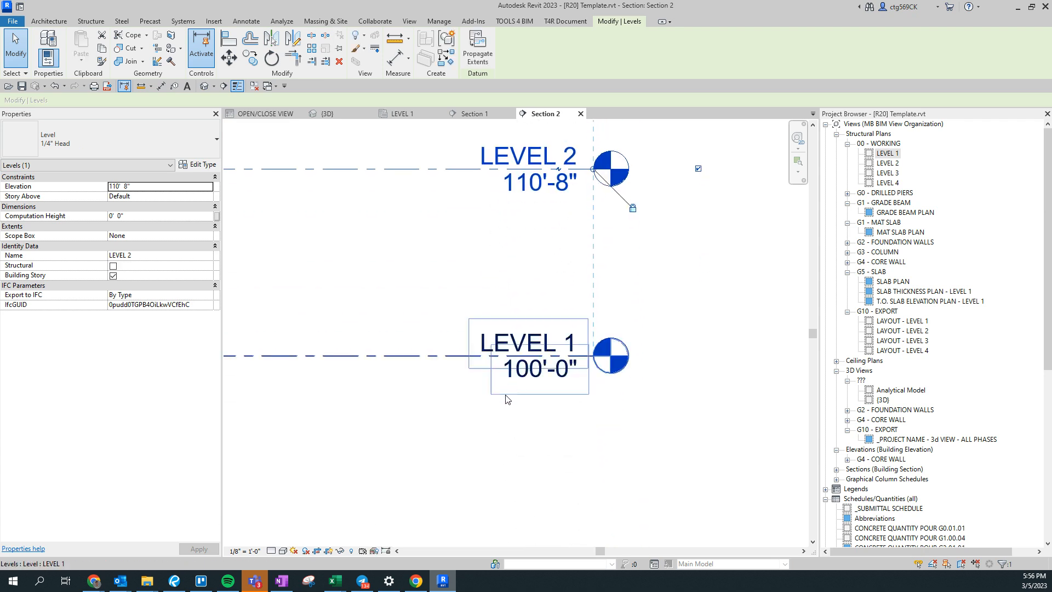
Step: Select the Level 1 line, then check the Level P1 elevation on sheet S-204 in Bluebeam Revu and return to Revit
left_click(422, 366)
left_click(429, 356)
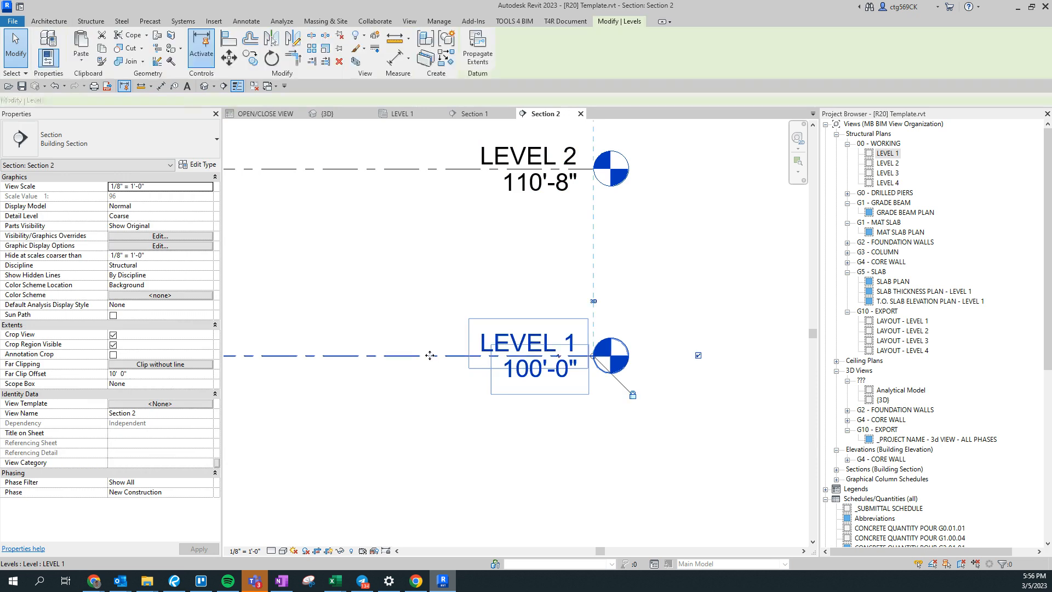
left_click(174, 581)
scroll(493, 395, "down", 4)
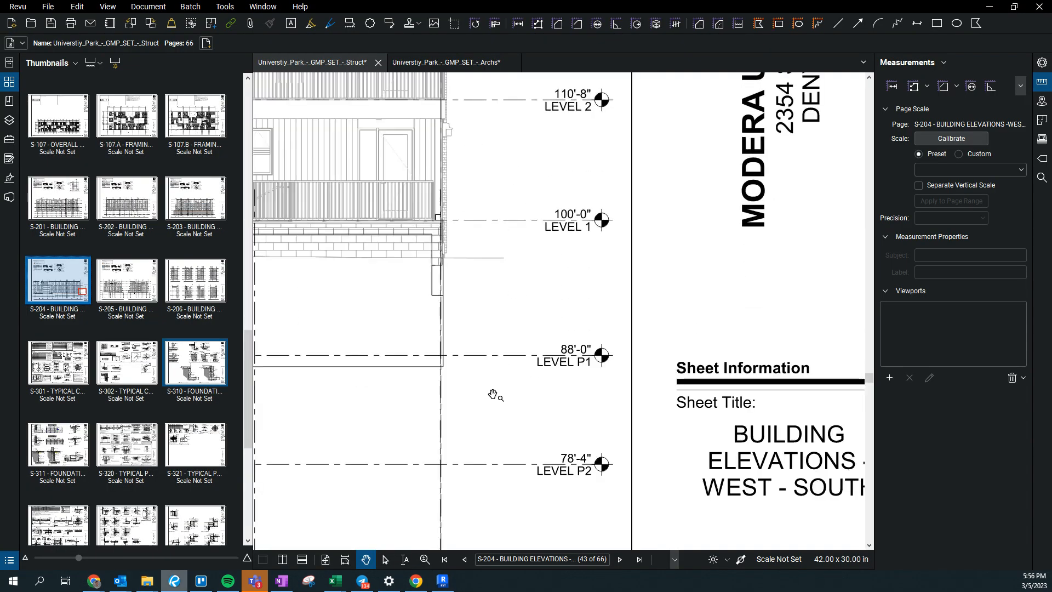
scroll(503, 395, "up", 2)
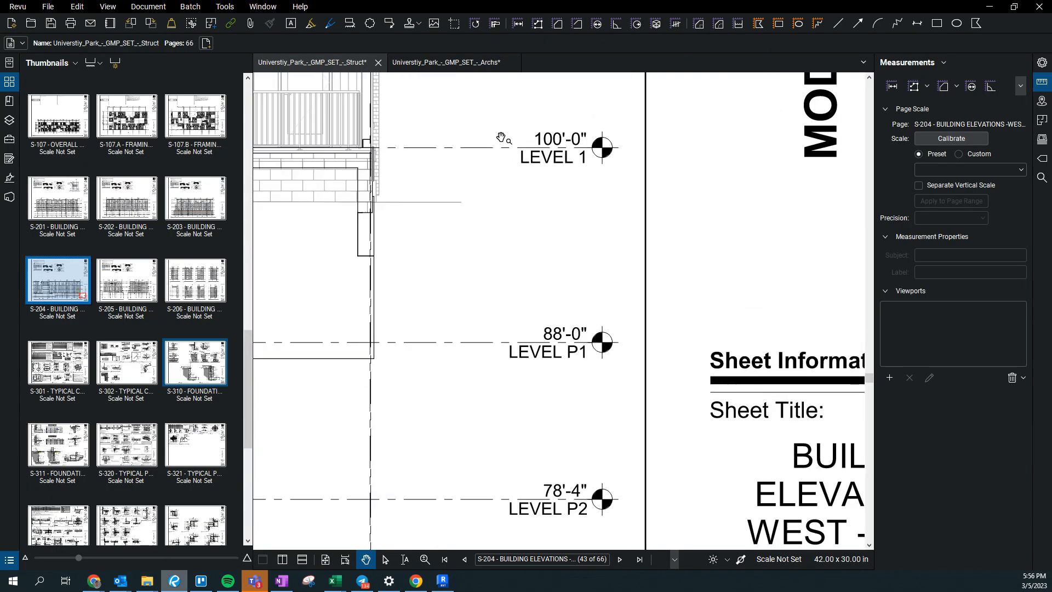
left_click(443, 581)
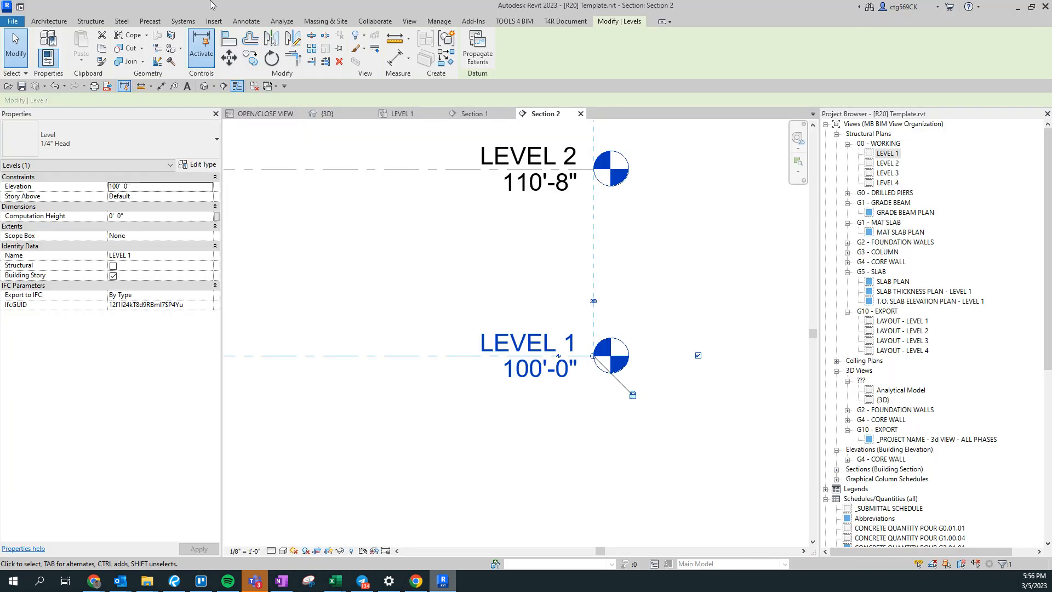
Step: Copy the Level 1 line straight down by 12' to add a parking level below it
left_click(250, 60)
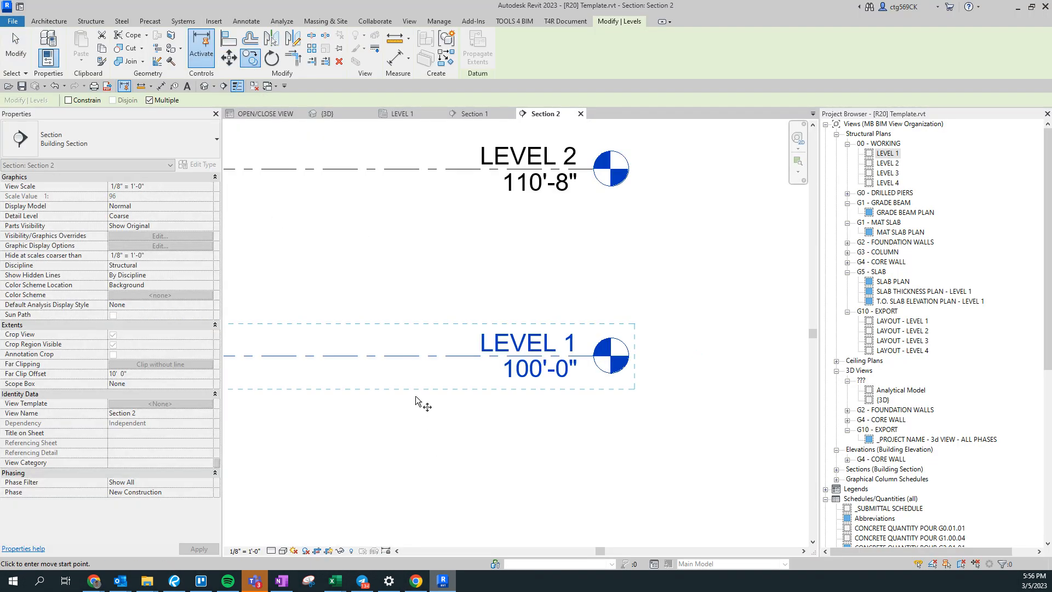
left_click(420, 356)
type("12")
key("Return")
middle_click_drag(515, 475, 484, 338)
key("Escape")
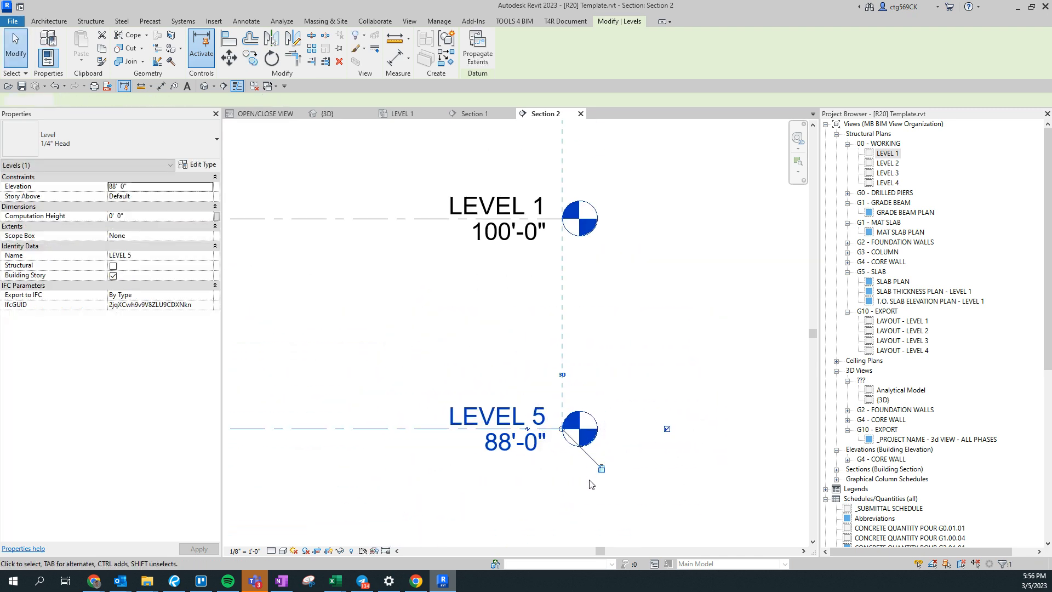
Step: Rename the newly copied level below Level 1 to LEVEL P1
double_click(517, 418)
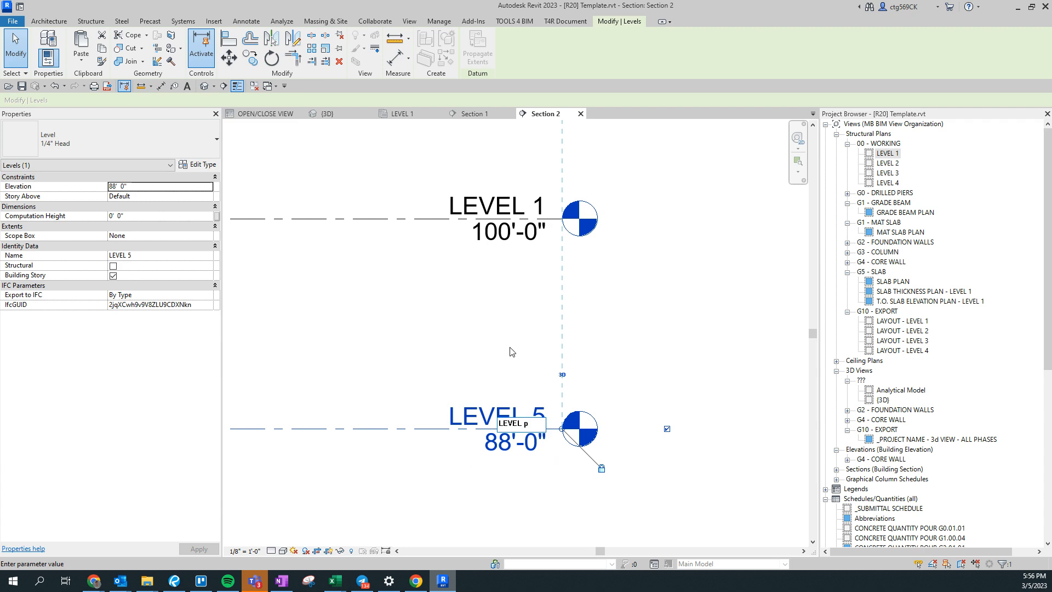
type("LEVEL P1")
key("Return")
Step: Copy LEVEL P1 down 9'-8" to add the second parking level, after checking Level P2 on sheet S-204 in Bluebeam Revu
scroll(481, 357, "down", 3)
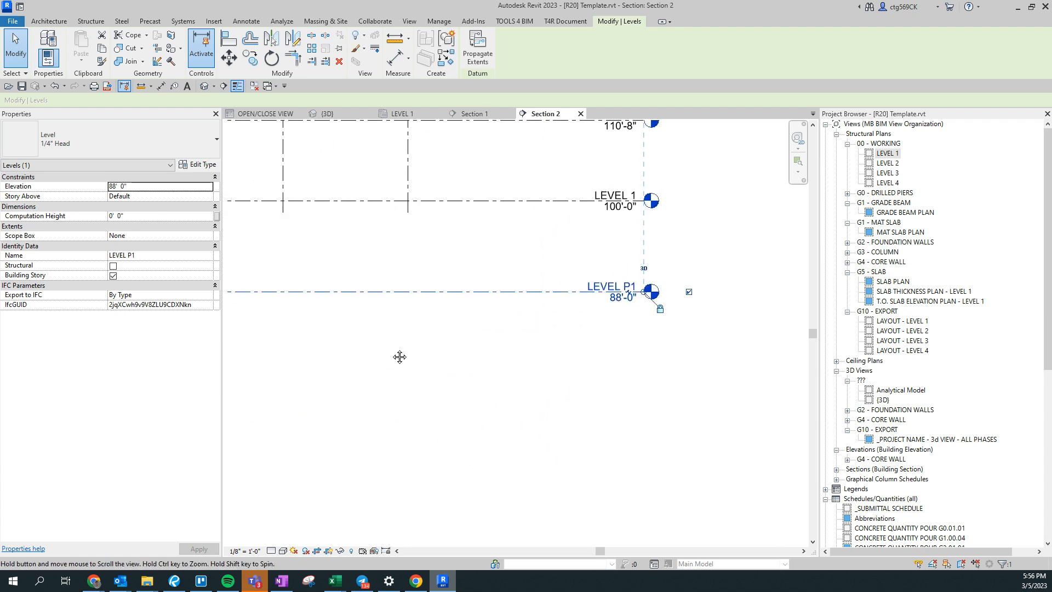
left_click(250, 57)
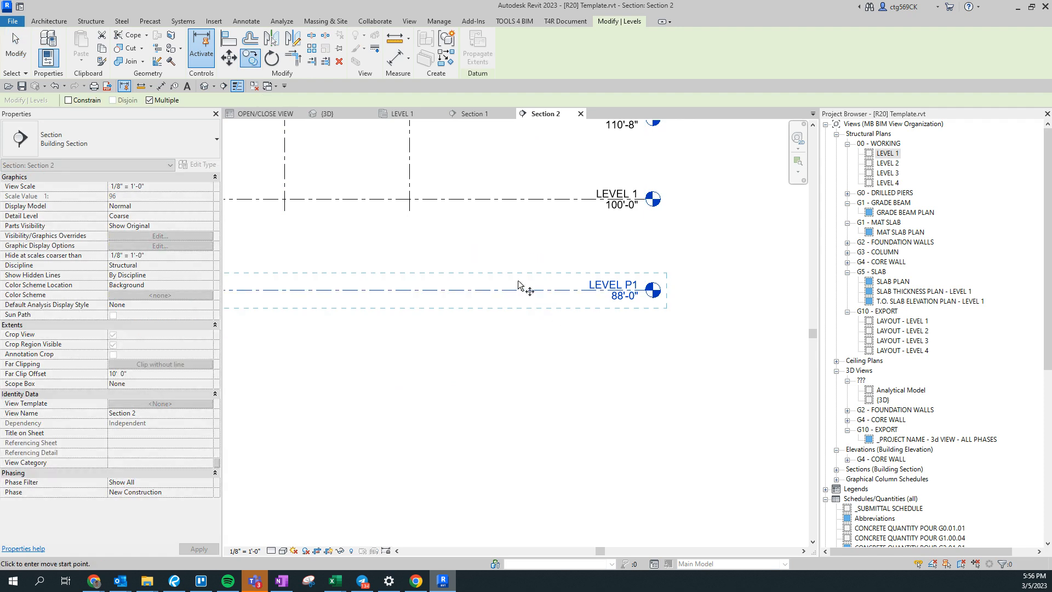
left_click(174, 581)
left_click_drag(505, 425, 543, 255)
left_click_drag(504, 284, 507, 340)
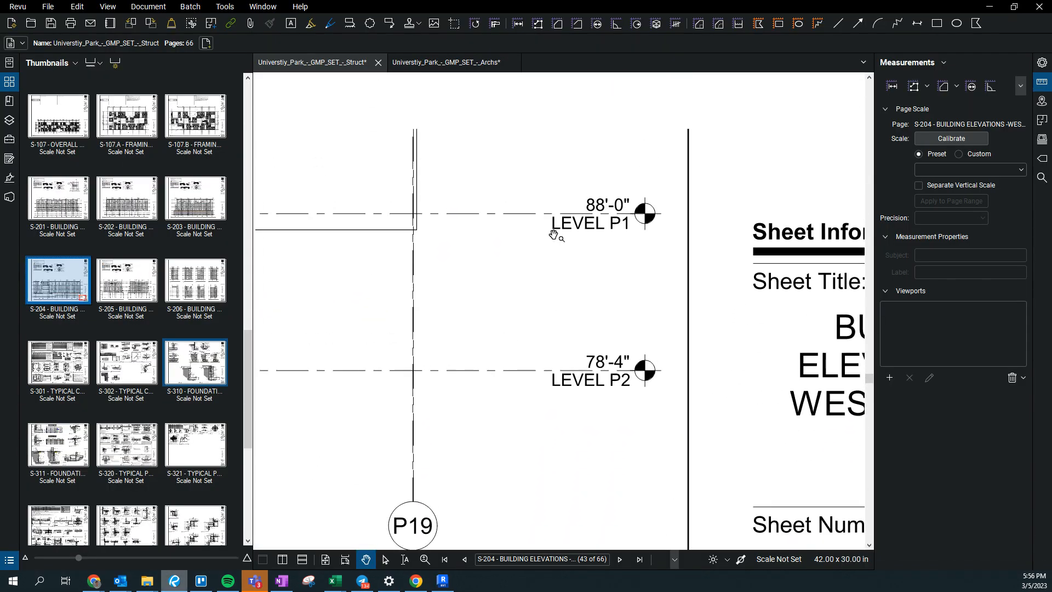
left_click(443, 581)
left_click(519, 296)
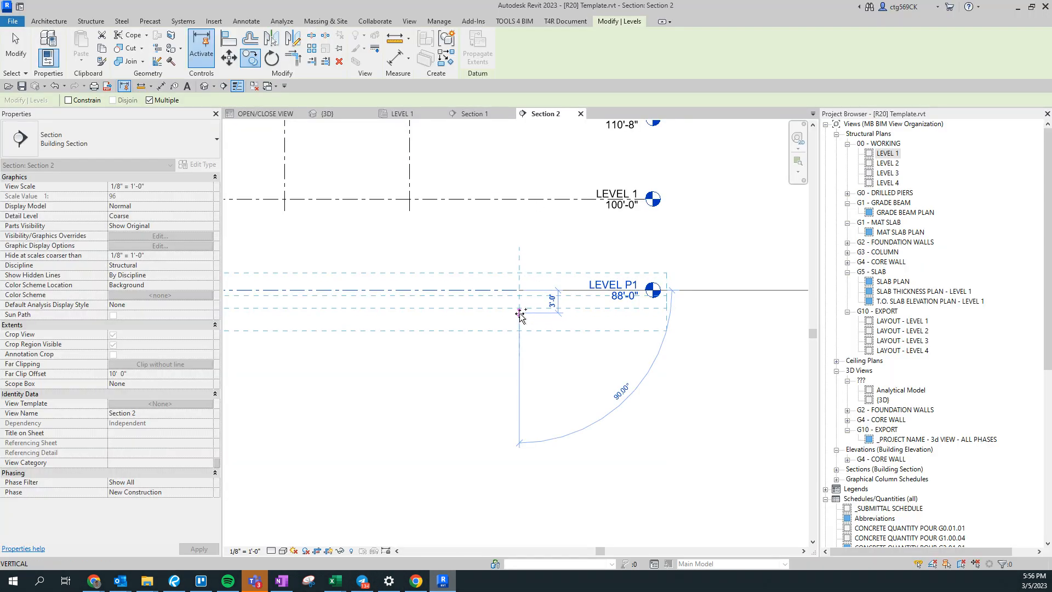
type("9-8")
key("Return")
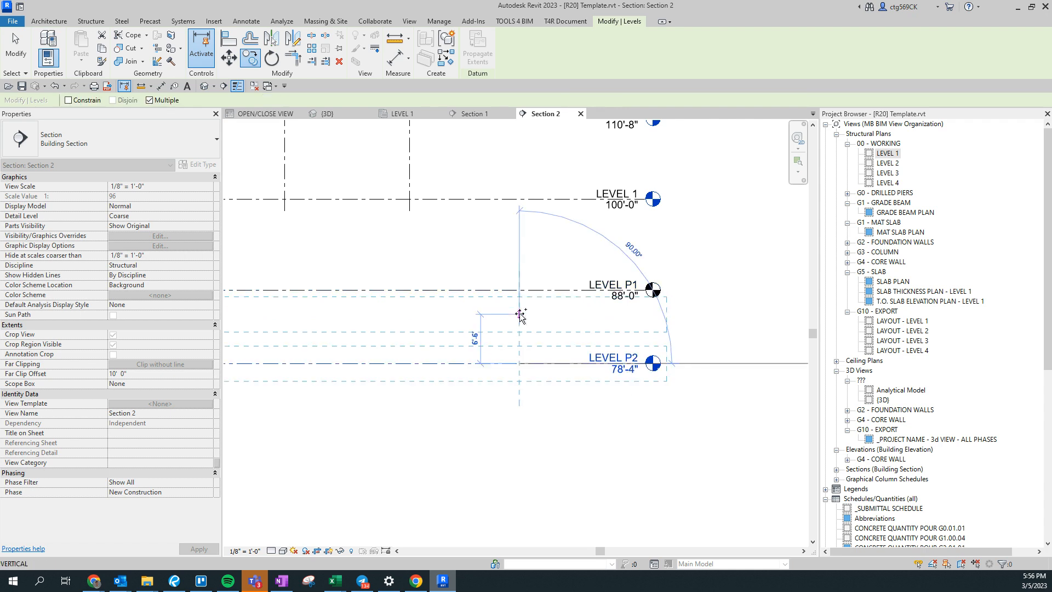
key("Escape")
Step: Examine the grids and all level lines along the full length of Section 2, including the new parking levels
scroll(616, 418, "down", 4)
scroll(559, 407, "down", 2)
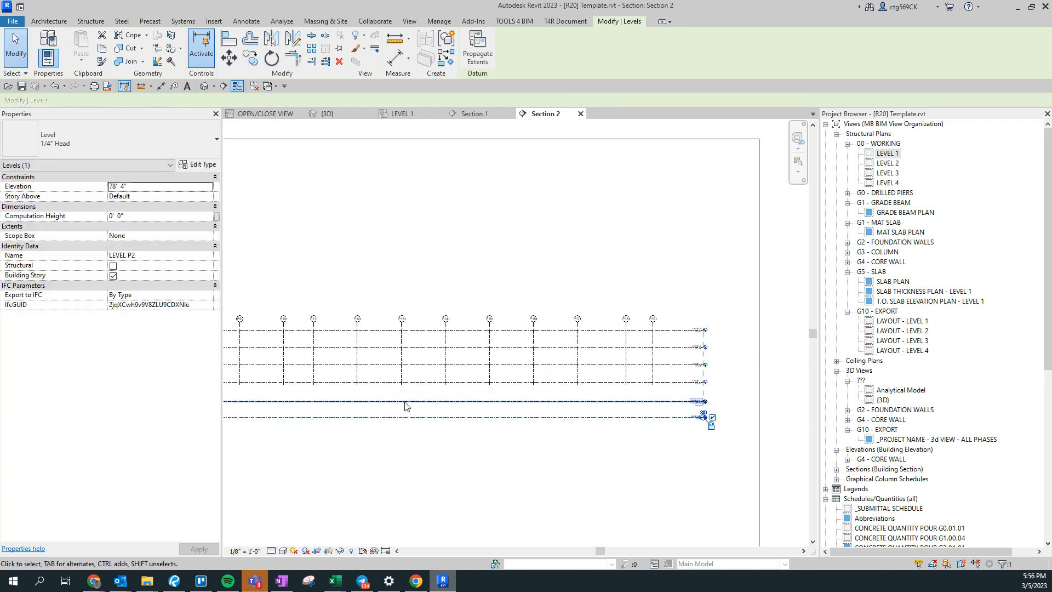
middle_click_drag(351, 423, 568, 359)
key("Escape")
middle_click_drag(391, 411, 641, 396)
scroll(617, 294, "down", 1)
middle_click_drag(630, 298, 492, 302)
scroll(457, 293, "up", 2)
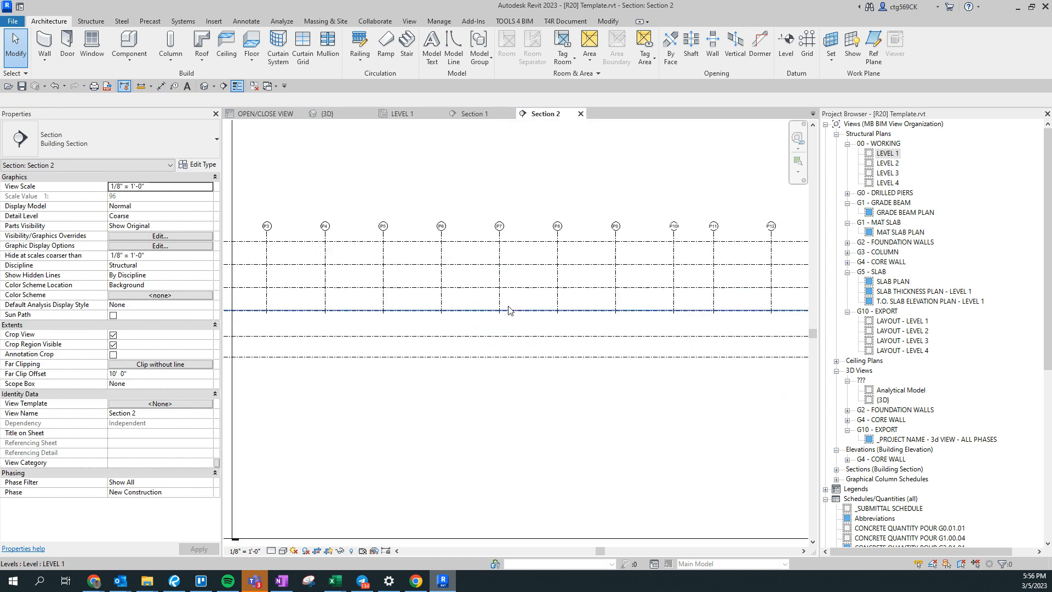
middle_click_drag(698, 406, 406, 401)
middle_click_drag(706, 368, 302, 379)
scroll(561, 332, "up", 6)
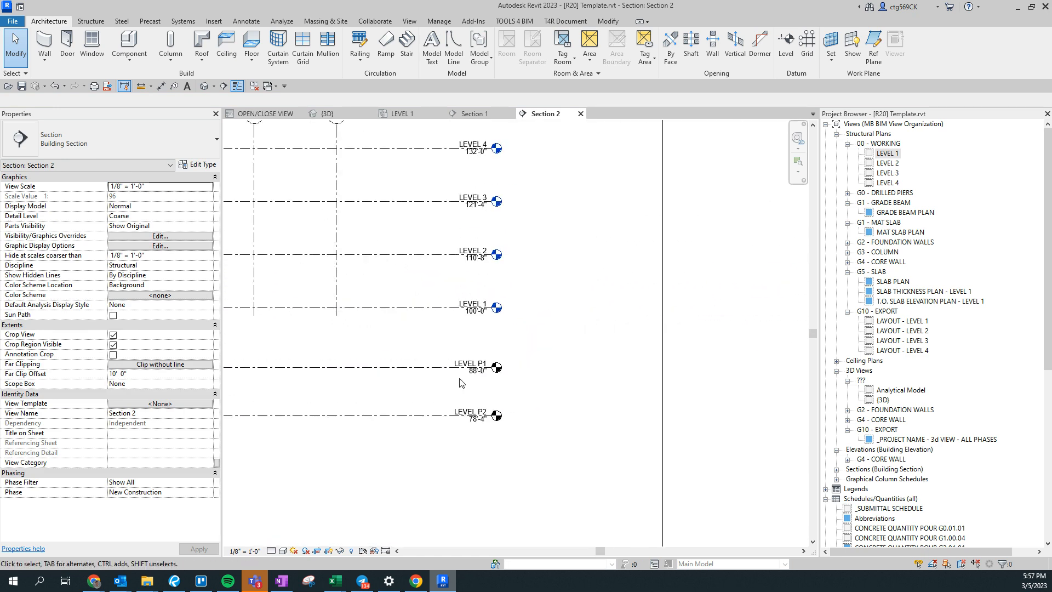
Step: Create a structural plan view for LEVEL P1
left_click(415, 22)
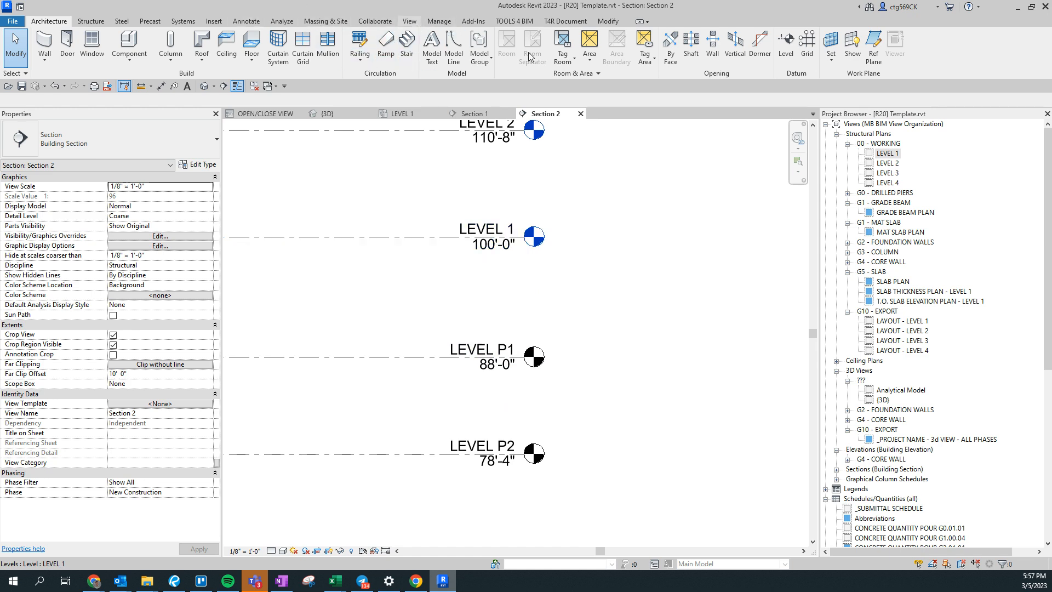
left_click(427, 52)
left_click(462, 124)
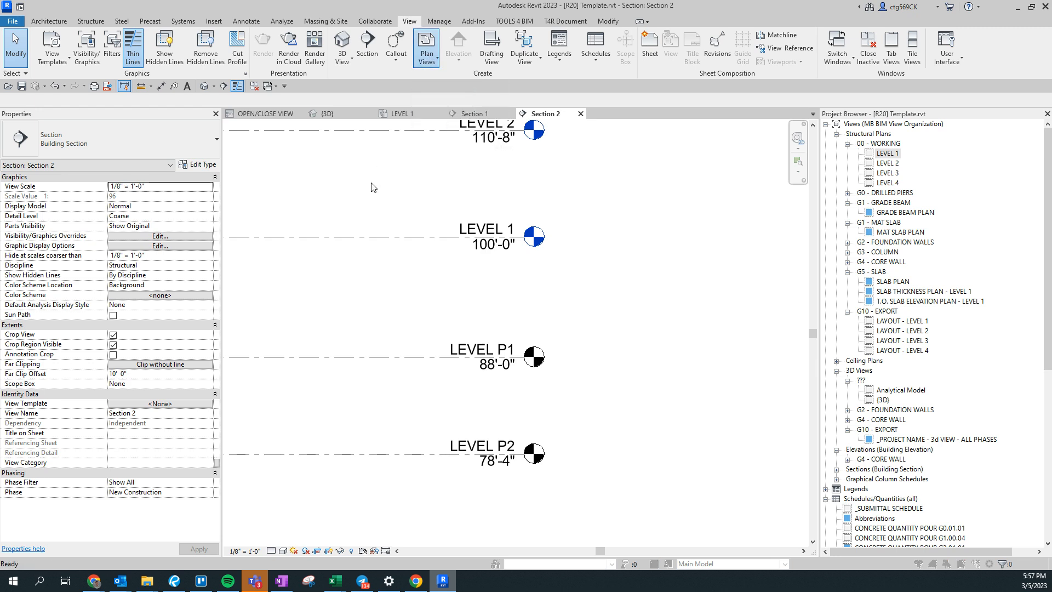
left_click(517, 399)
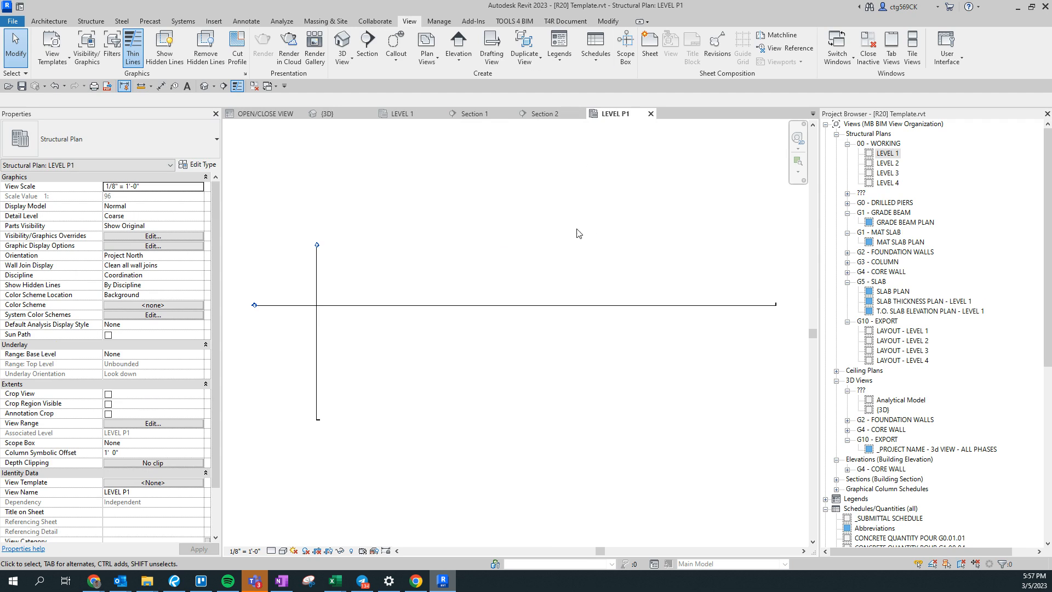
Step: Extend the lower ends of the numbered grids below LEVEL P2 in Section 2, then check them in the LEVEL P1 plan
left_click(543, 114)
scroll(446, 354, "down", 4)
middle_click_drag(268, 392, 559, 403)
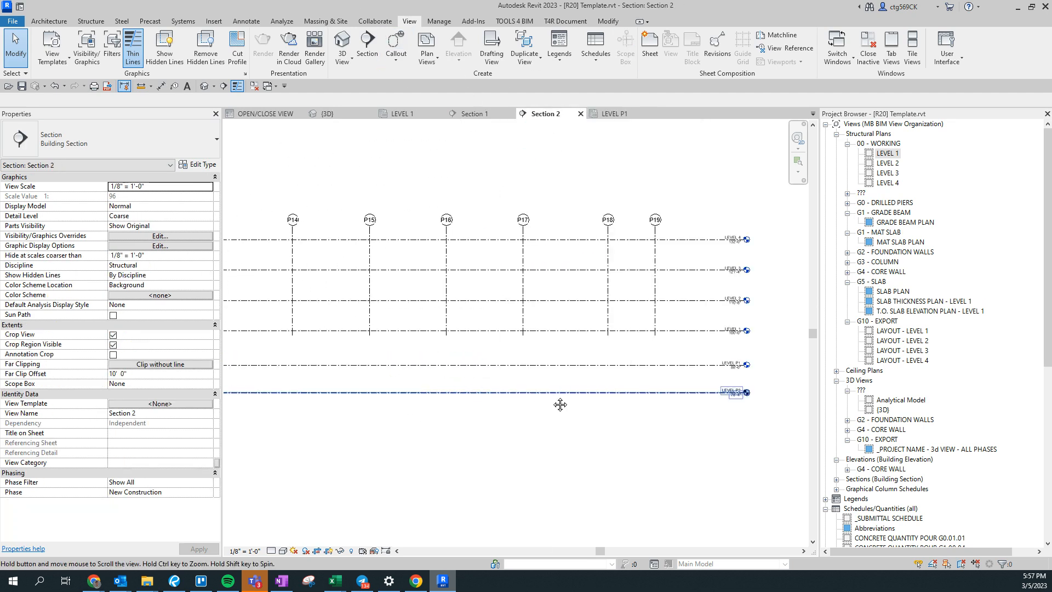
left_click(524, 316)
scroll(522, 319, "down", 2)
middle_click_drag(290, 305, 312, 256)
scroll(482, 279, "up", 2)
scroll(521, 286, "up", 3)
left_click_drag(603, 207, 609, 363)
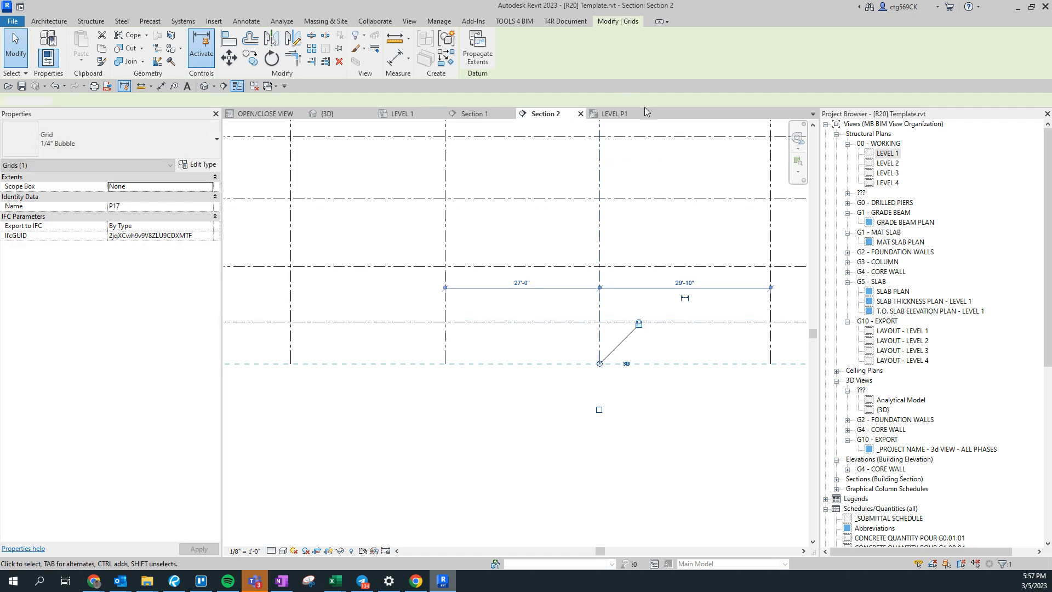
left_click(635, 113)
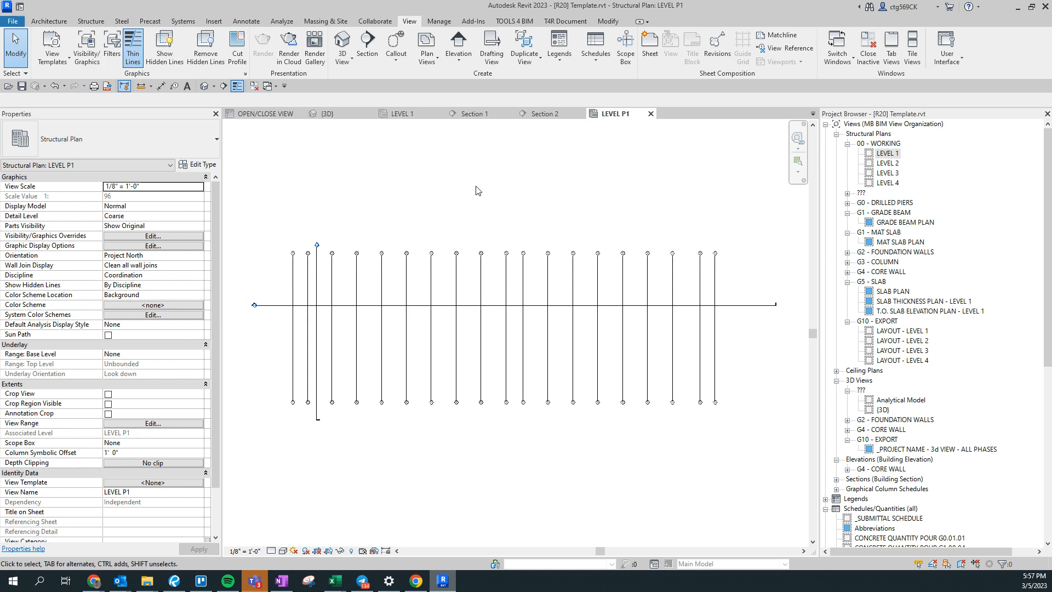
Step: Extend the lower ends of grids PA to PF below LEVEL P2 in Section 1, then check them in the LEVEL P1 plan
left_click(476, 113)
scroll(447, 356, "up", 5)
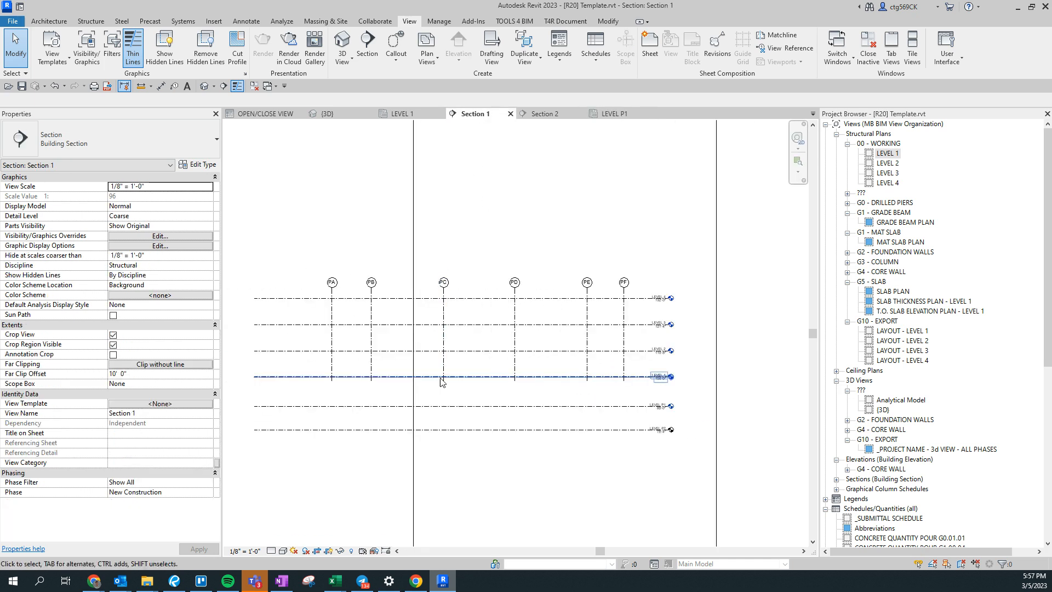
left_click(447, 356)
scroll(446, 356, "down", 1)
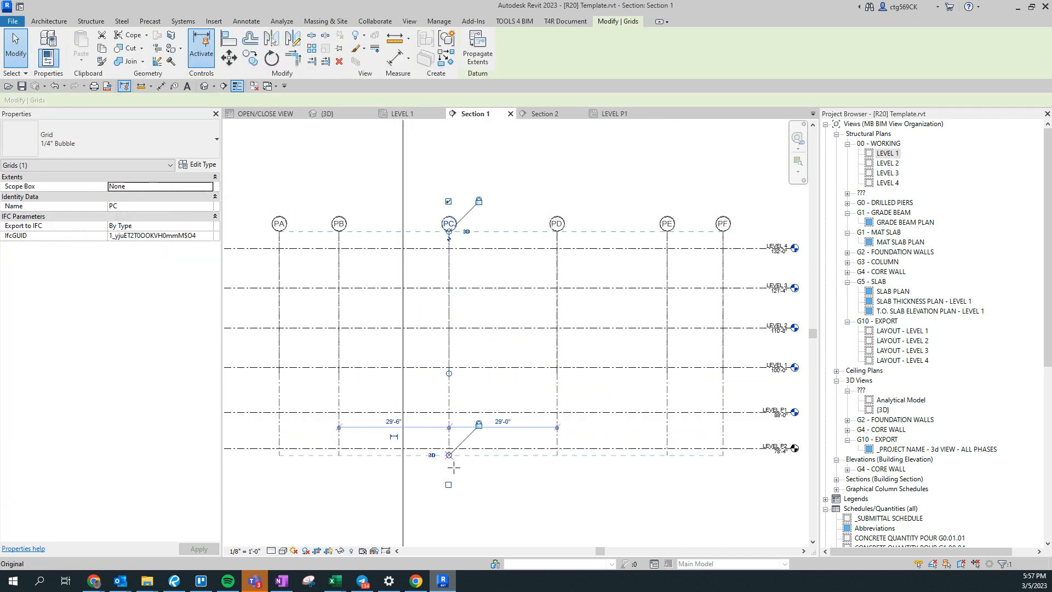
left_click(614, 113)
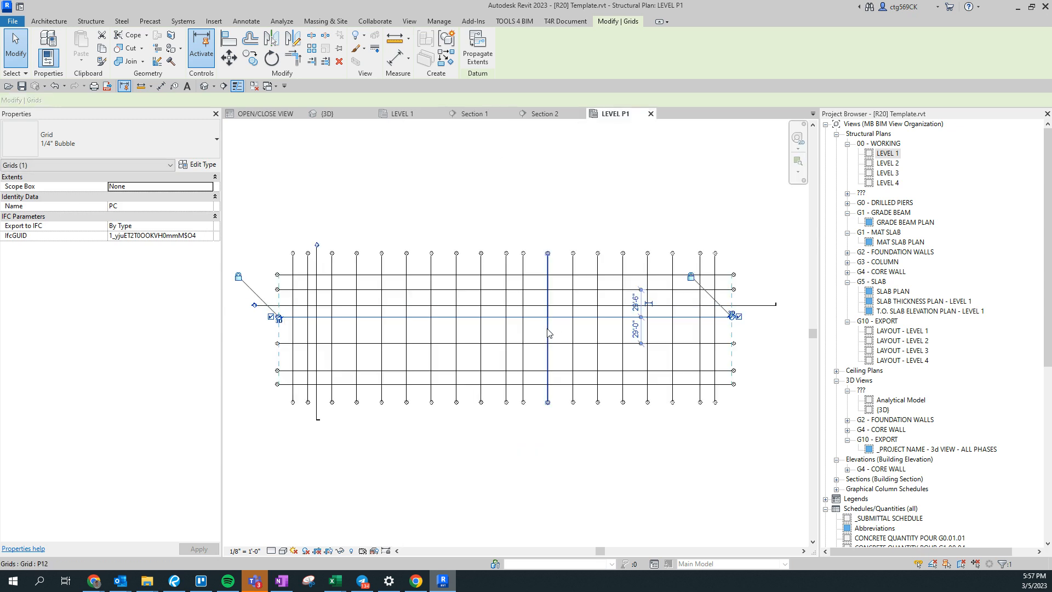